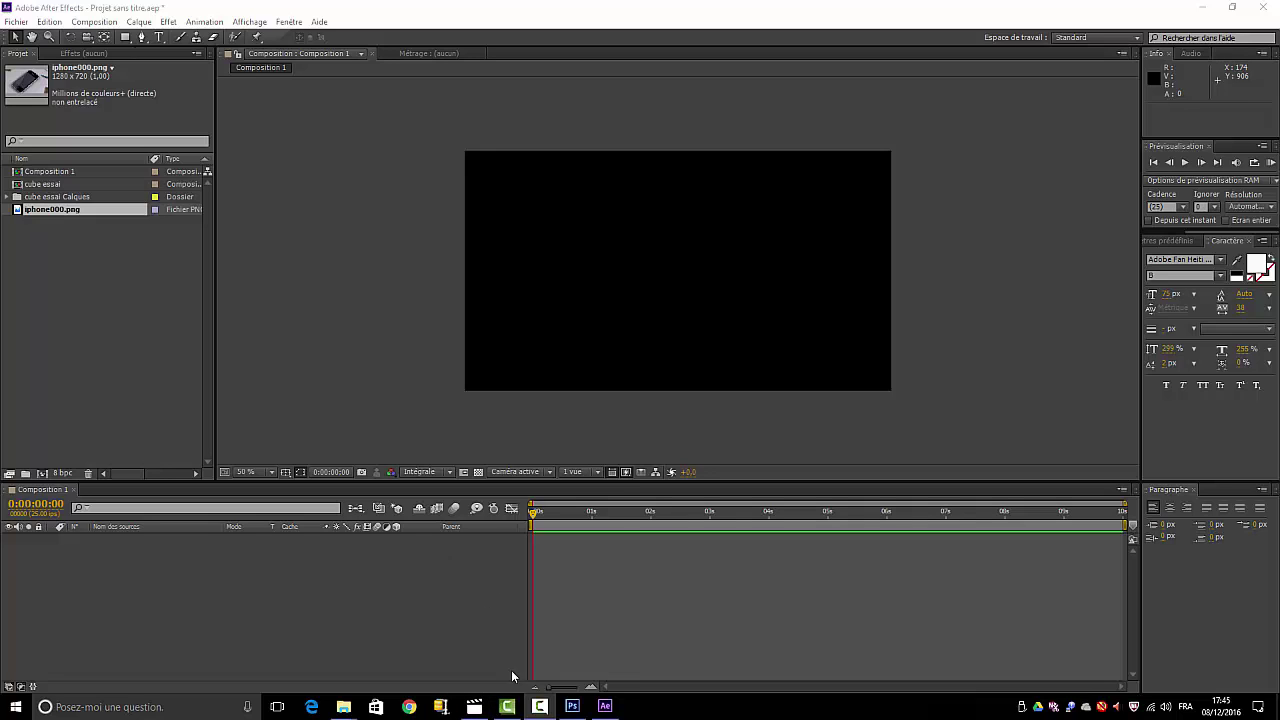
Review the iPhone diorama reference video around its 6-second shot, then close the player
click(473, 708)
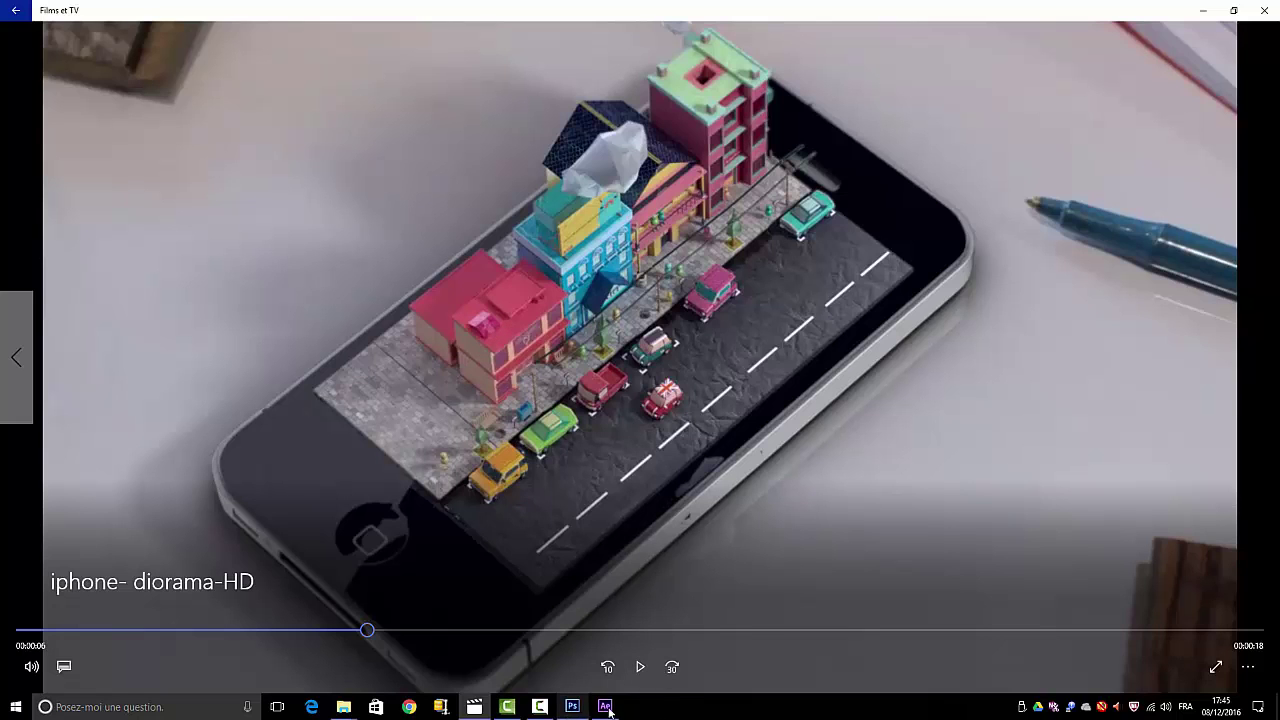
click(640, 666)
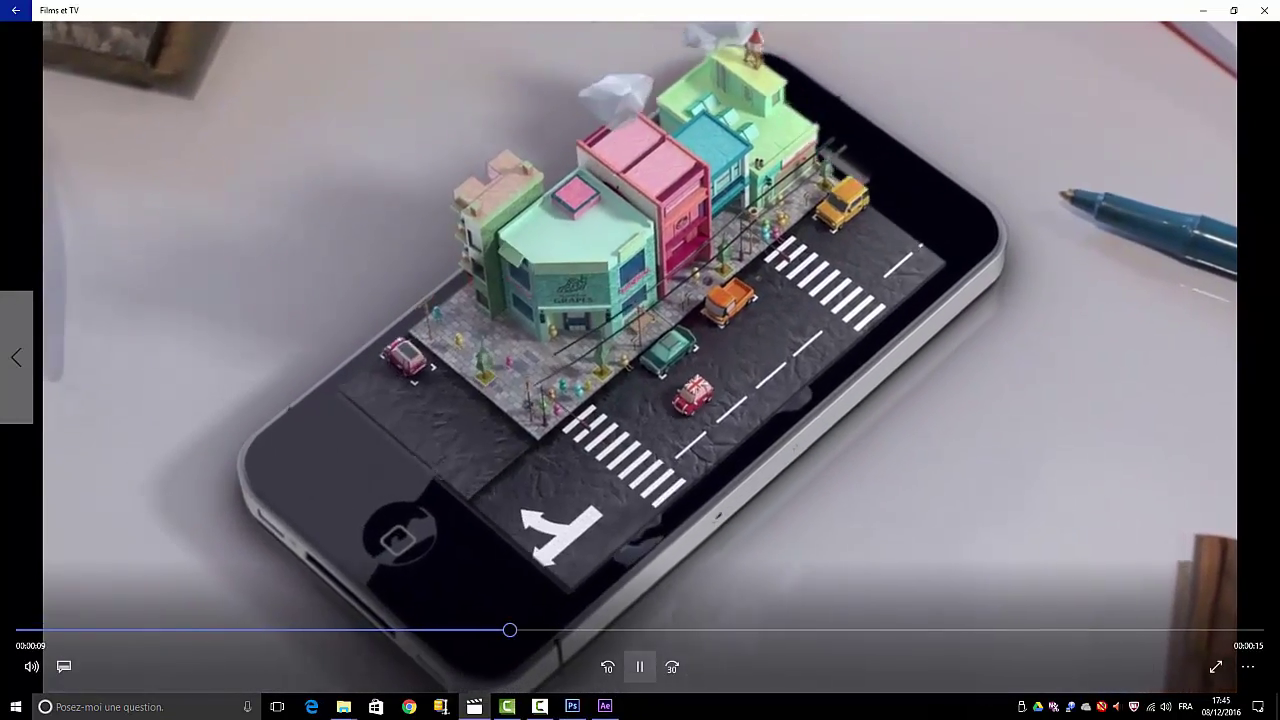
click(640, 666)
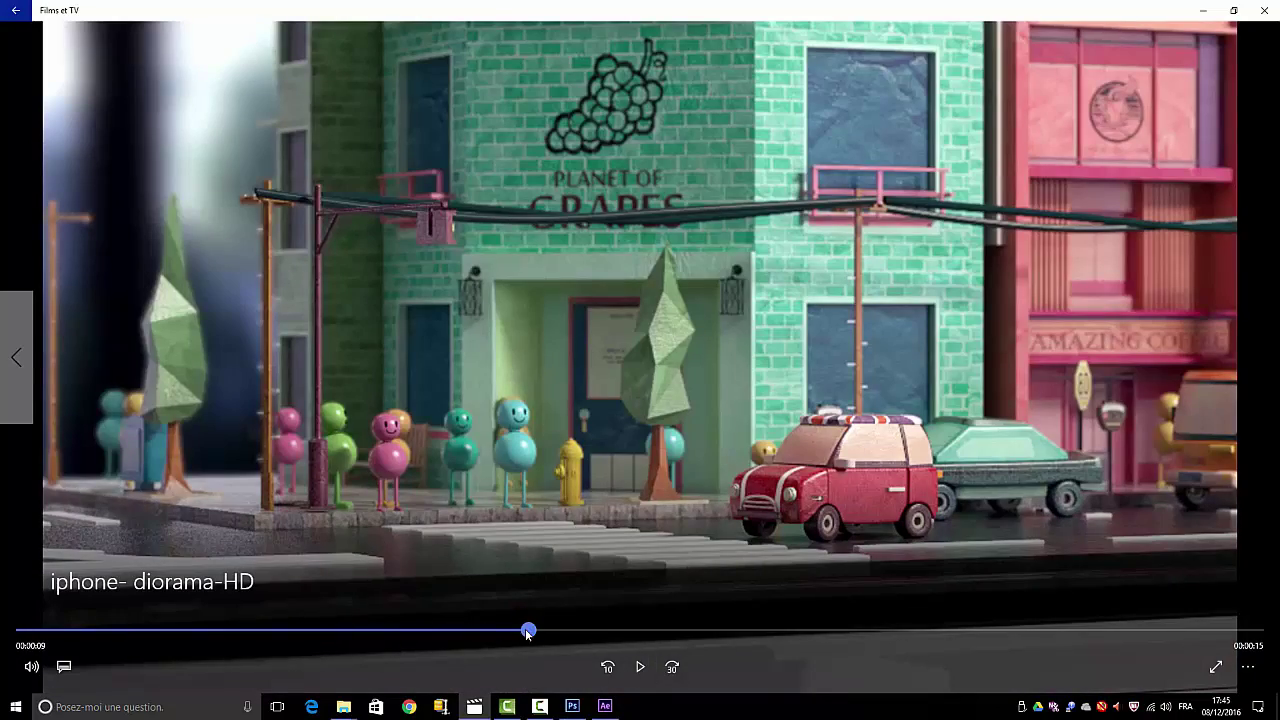
mouse_move(527, 634)
mouse_down()
mouse_move(356, 640)
mouse_move(405, 632)
mouse_up()
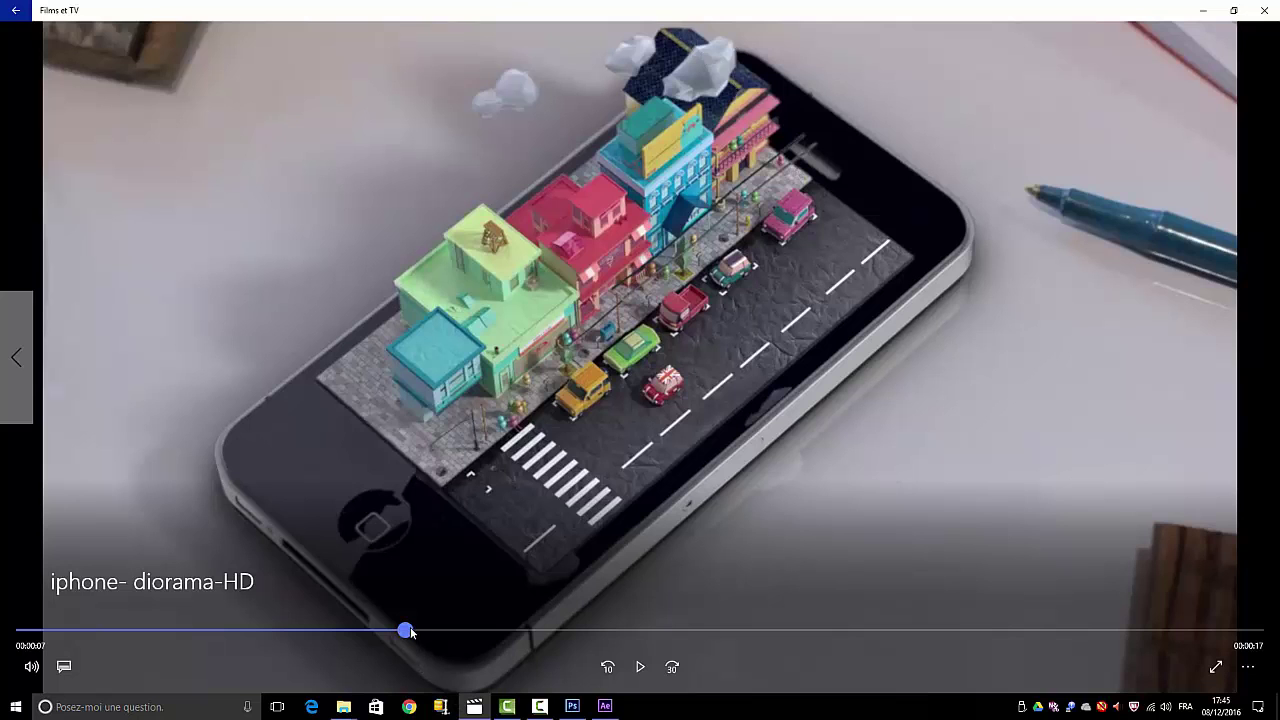
drag(405, 630, 466, 633)
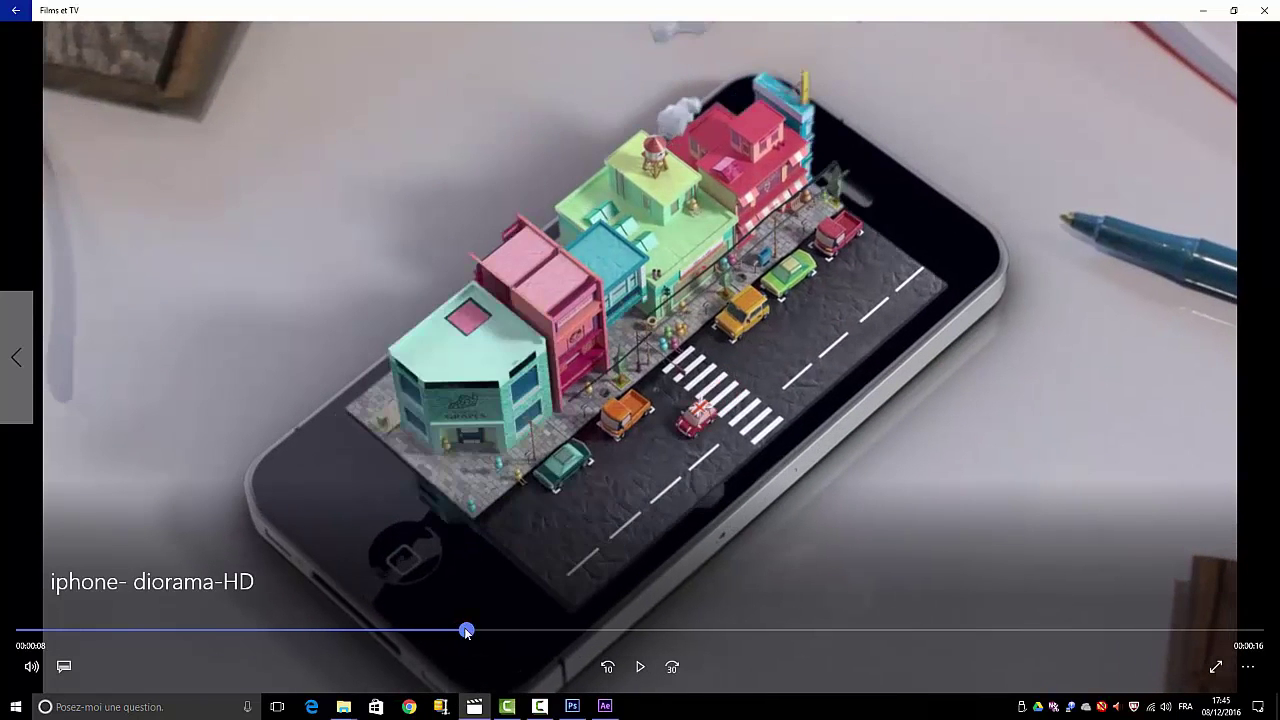
drag(466, 632, 484, 633)
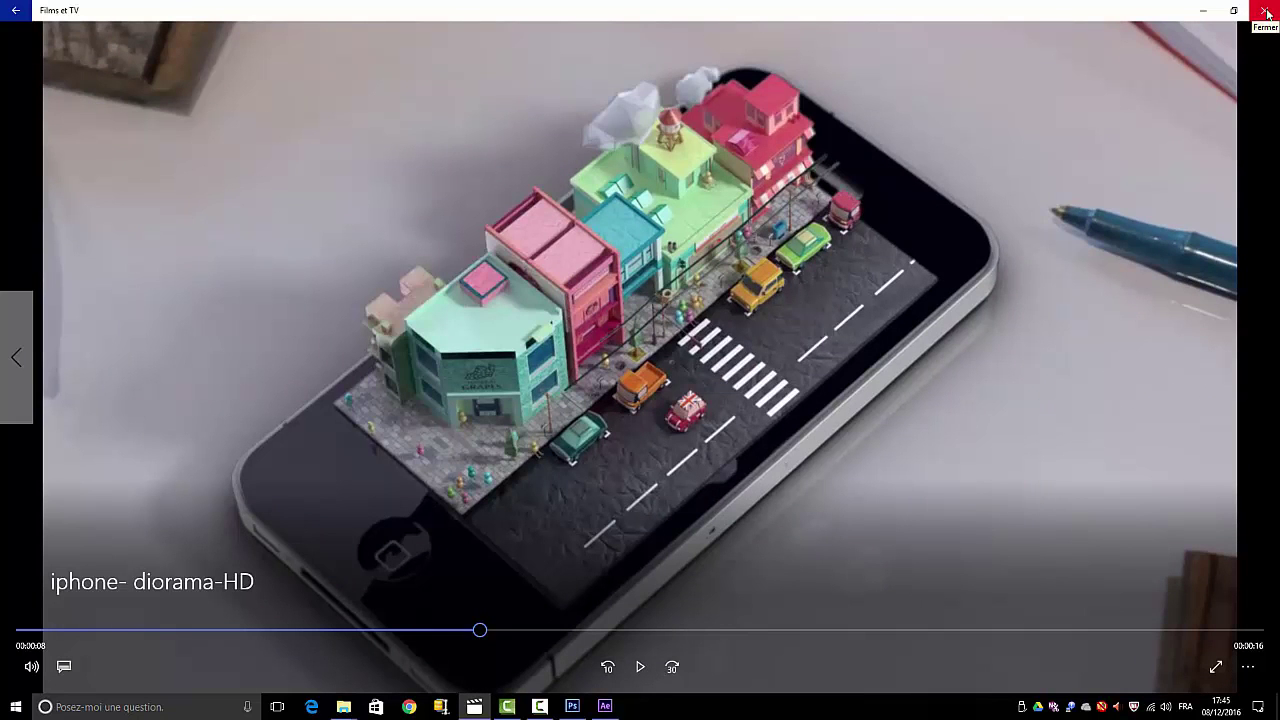
click(1267, 13)
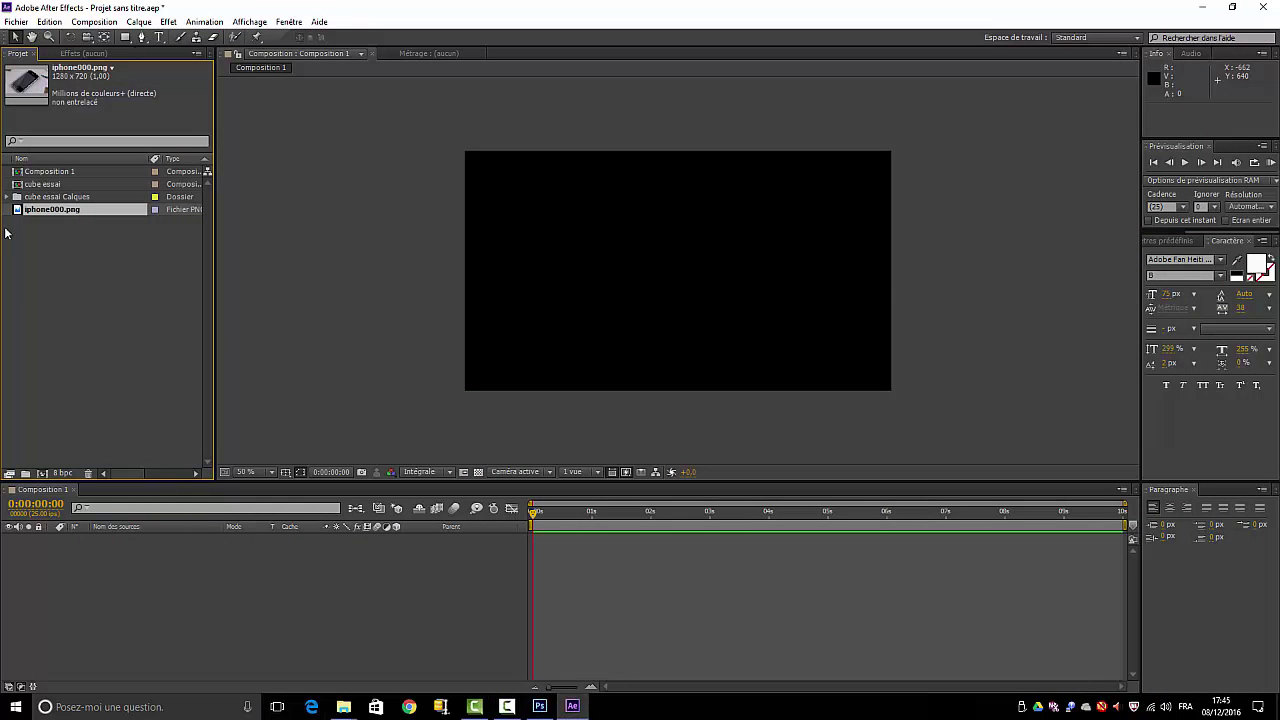
Open the cube essai composition and bring up cube essai.psd in Photoshop
click(40, 186)
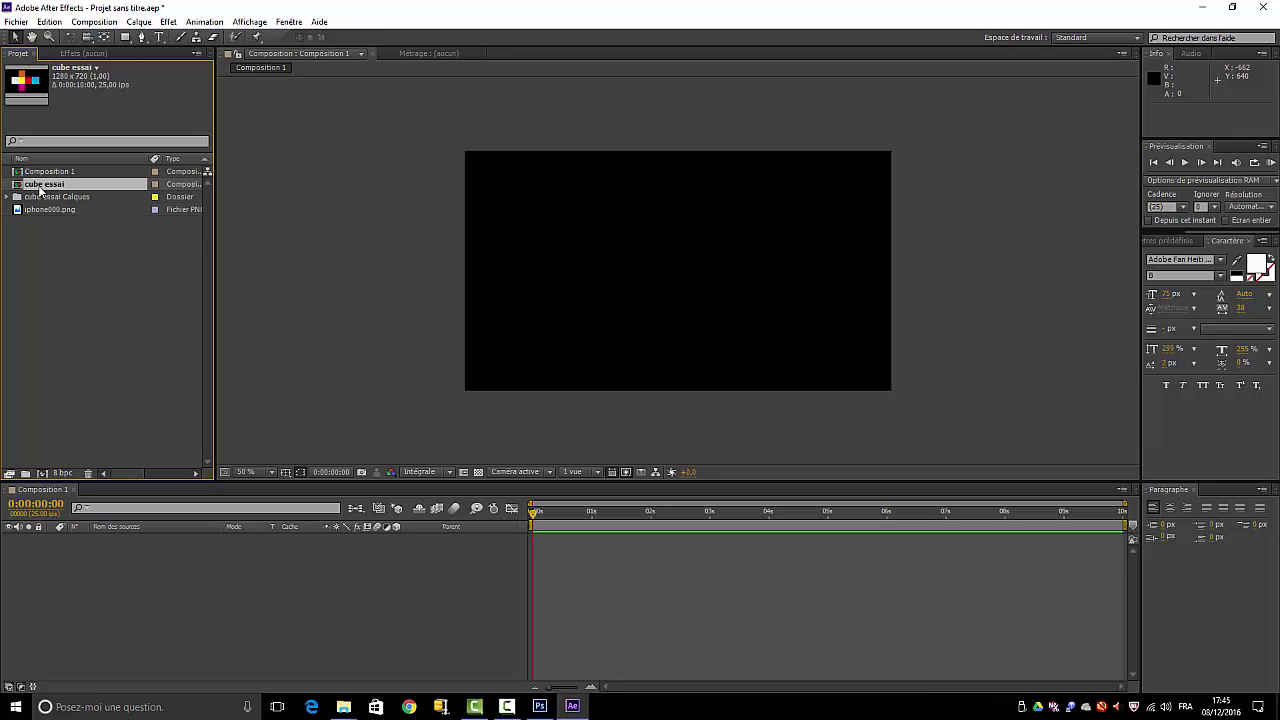
double_click(53, 185)
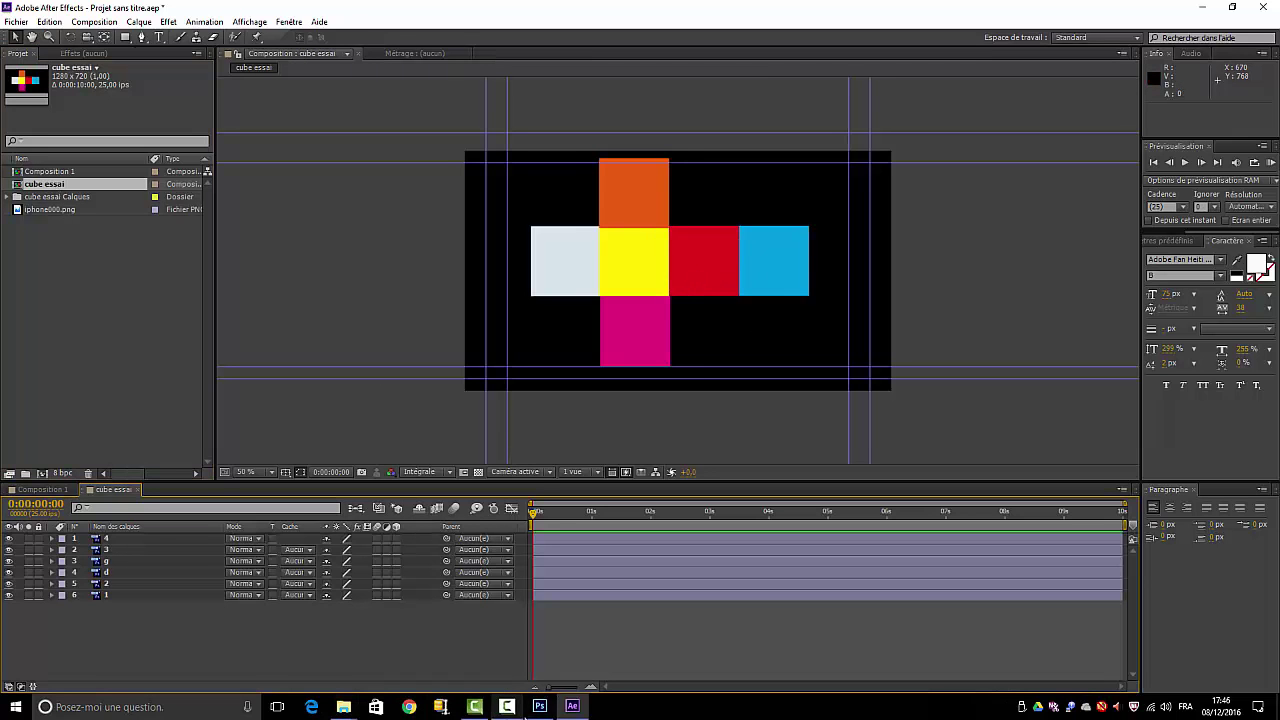
click(540, 706)
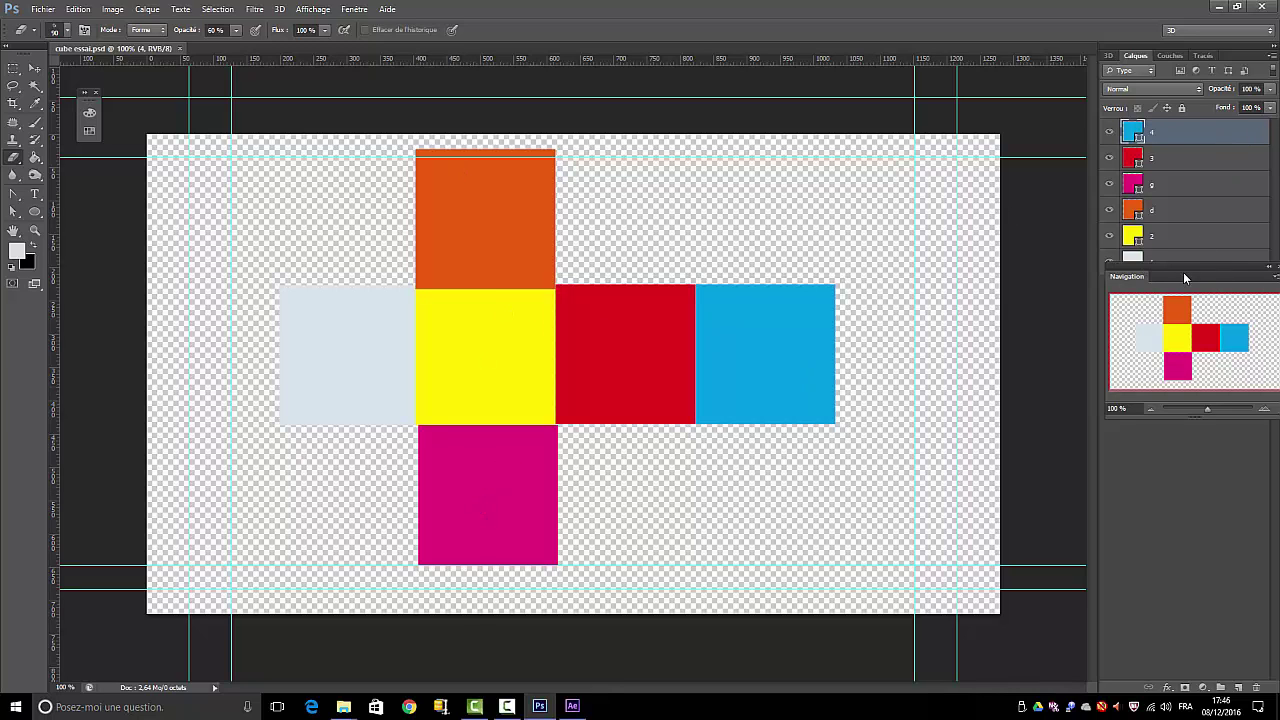
Expand the Layers list to show all six face layers, then close Photoshop
drag(1183, 271, 1184, 324)
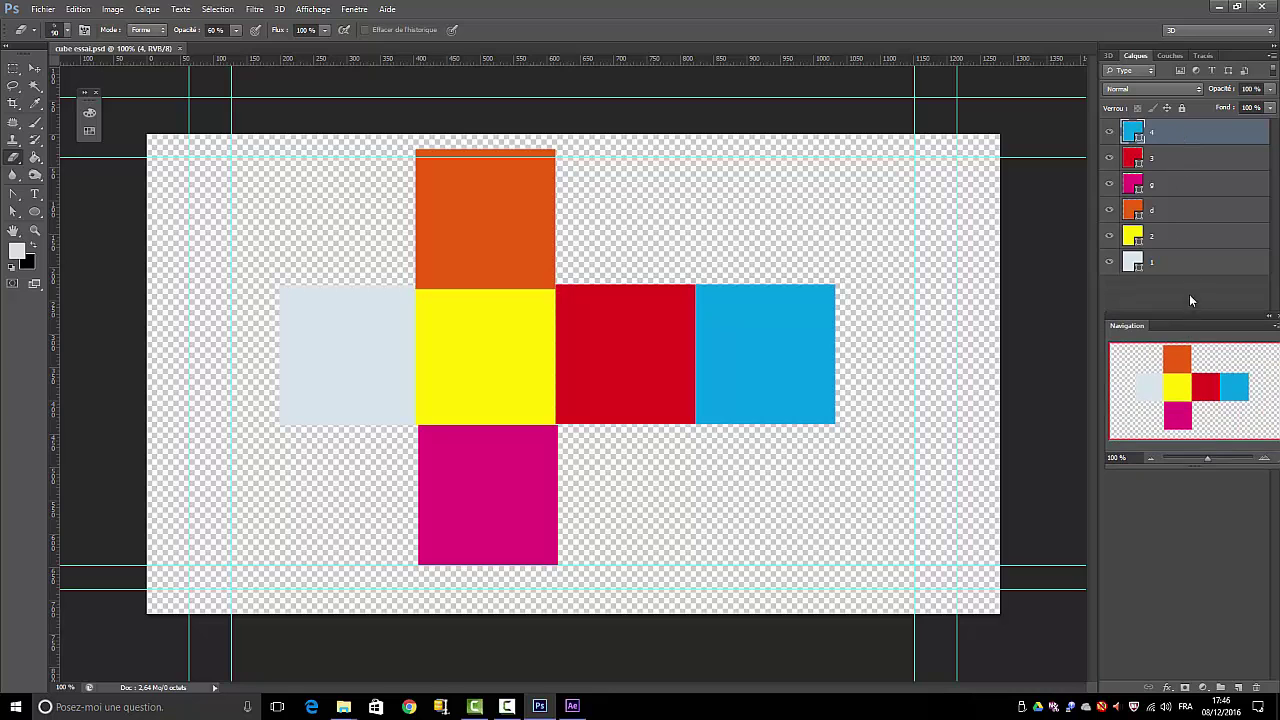
click(1263, 7)
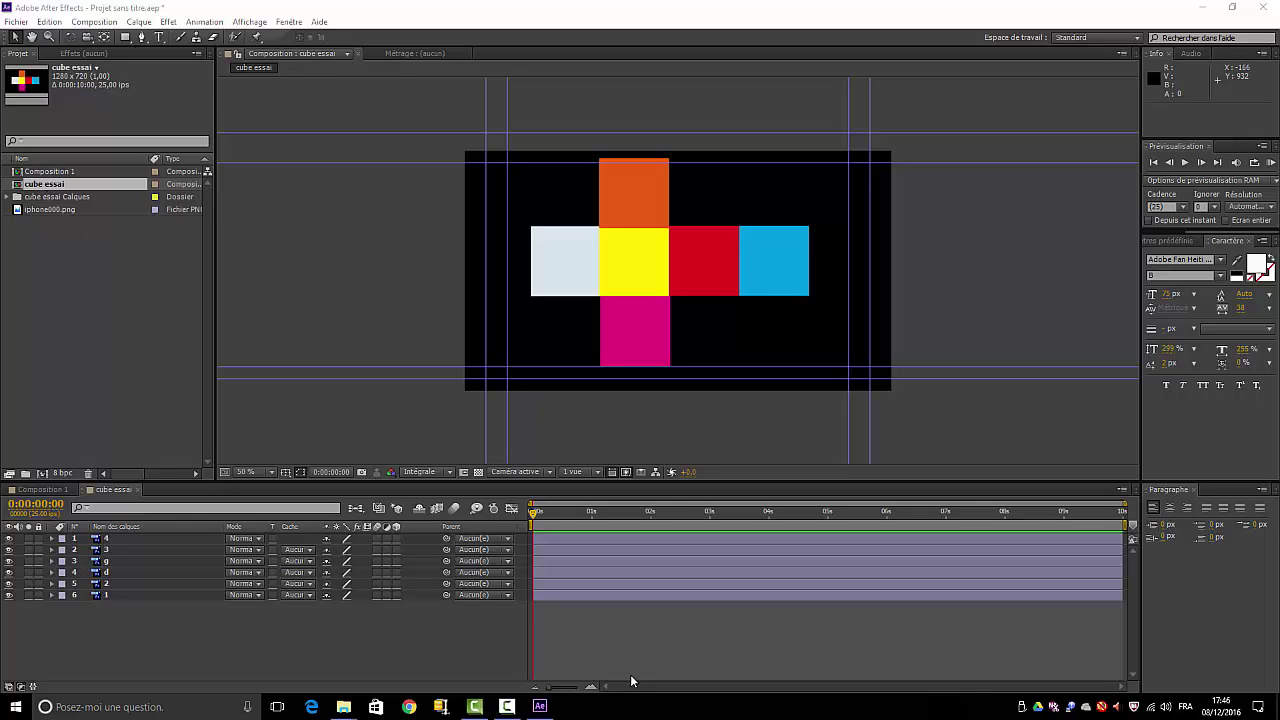
View at 100 % and nudge white layer 1's Position to 634,0 with the arrow keys
click(134, 634)
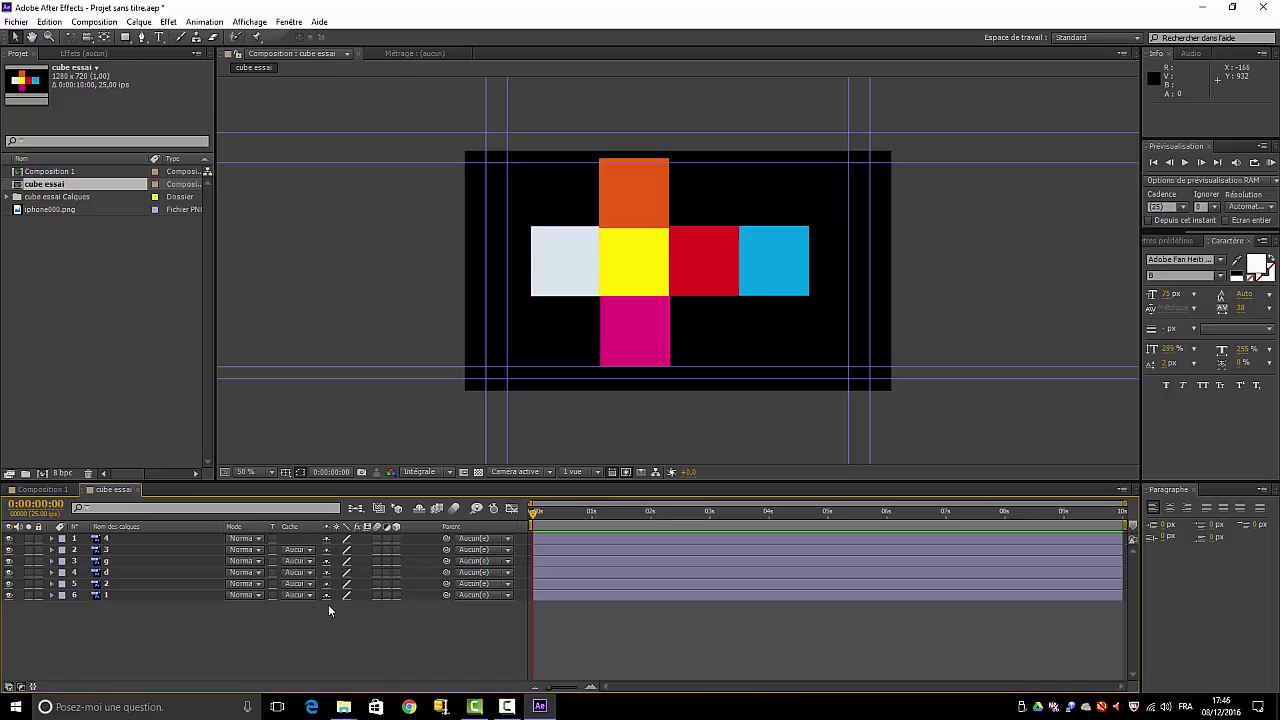
click(154, 595)
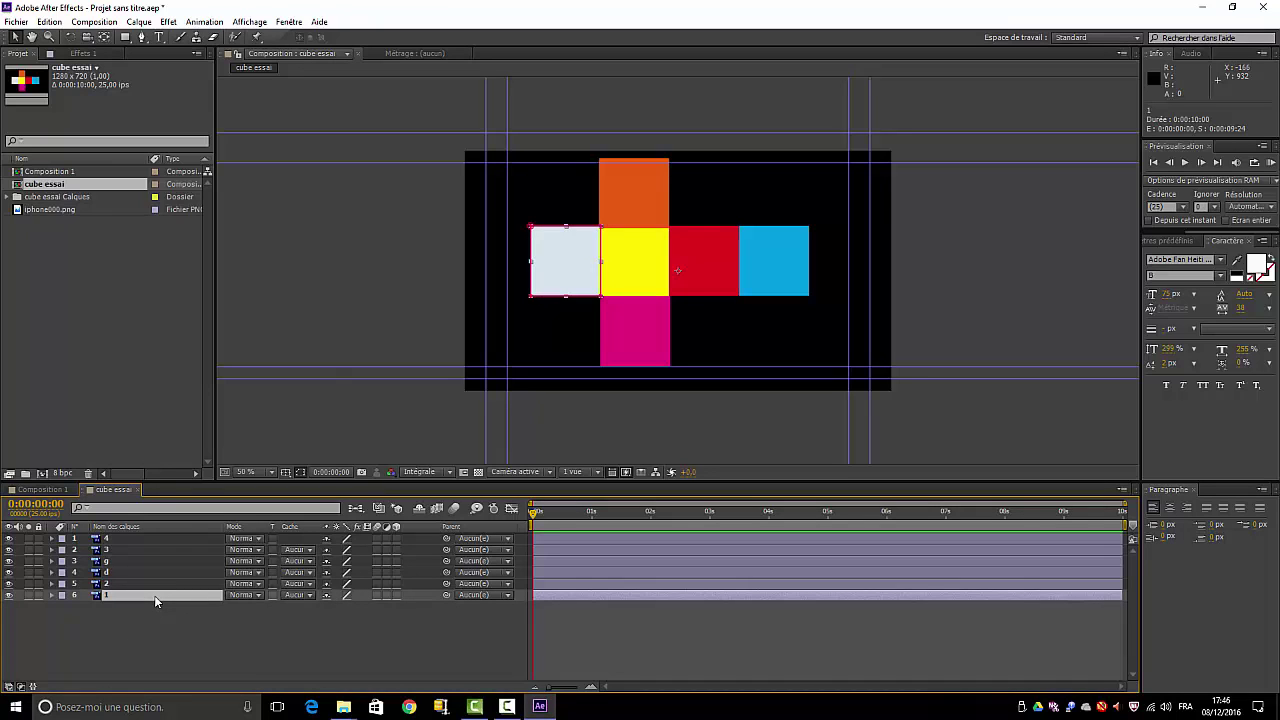
click(269, 473)
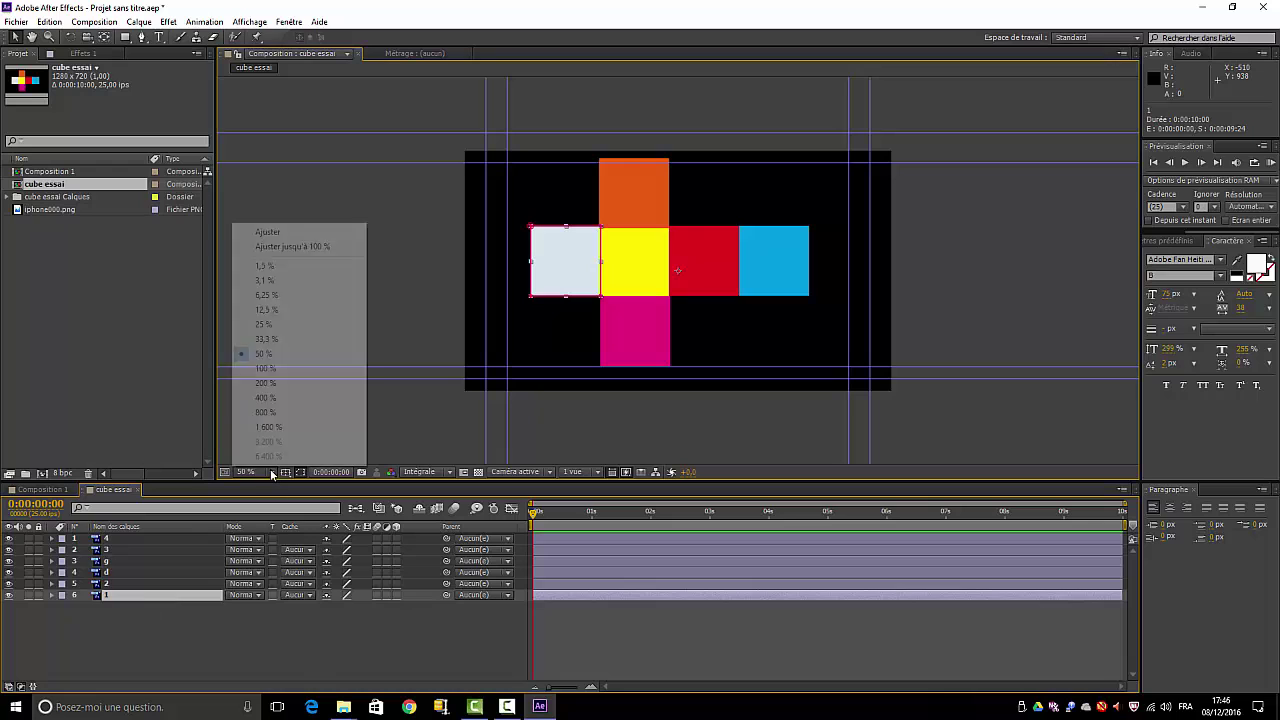
click(262, 369)
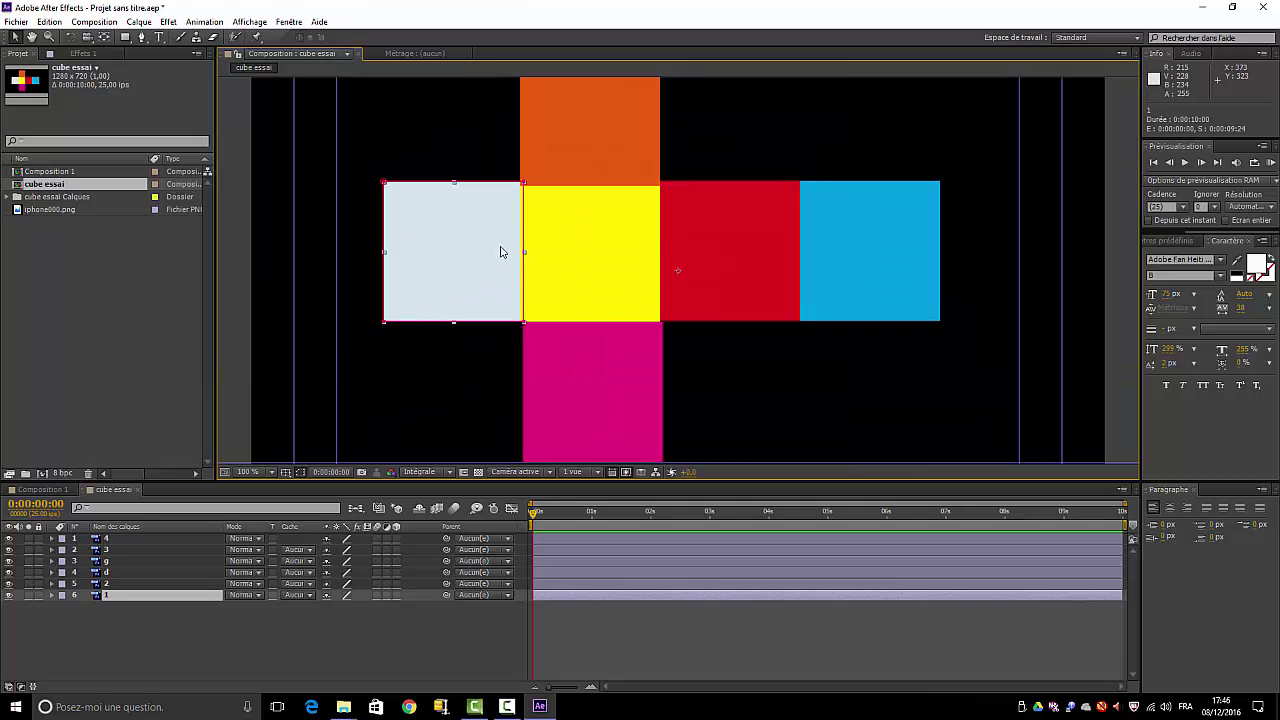
key(p)
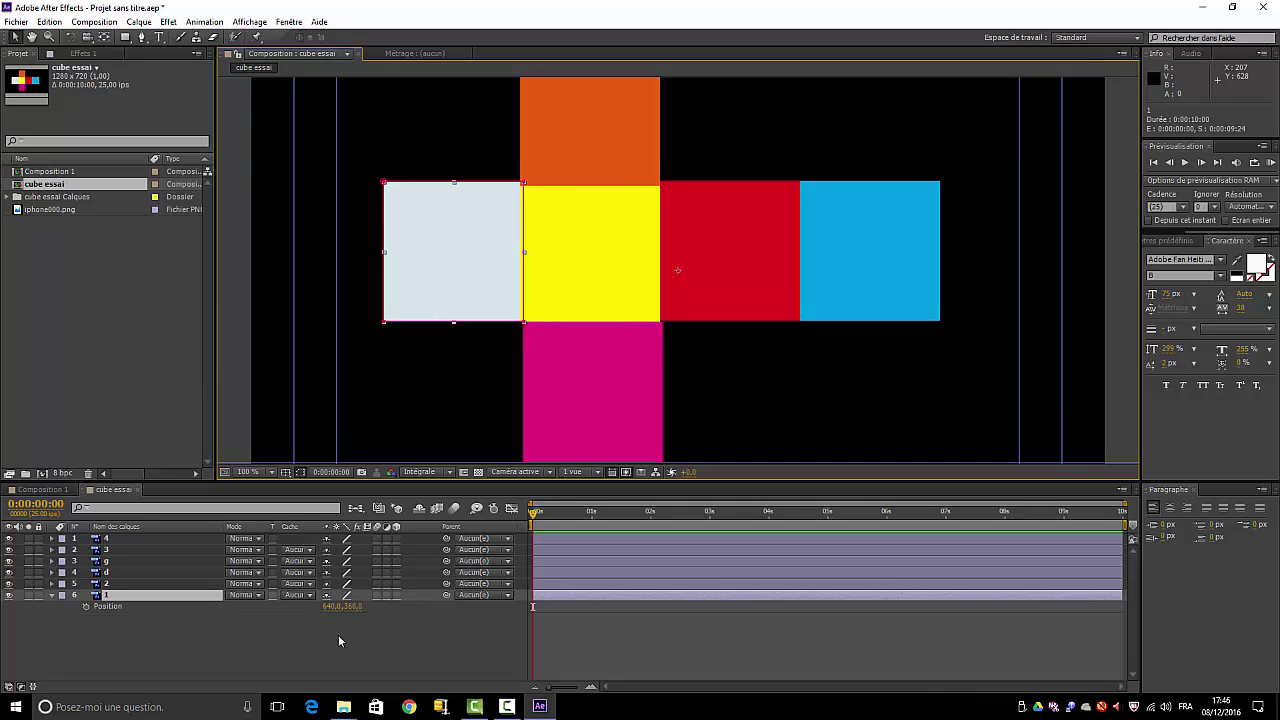
key(Left)
key(Left)
key(Left)
key(Left)
key(Left)
key(Left)
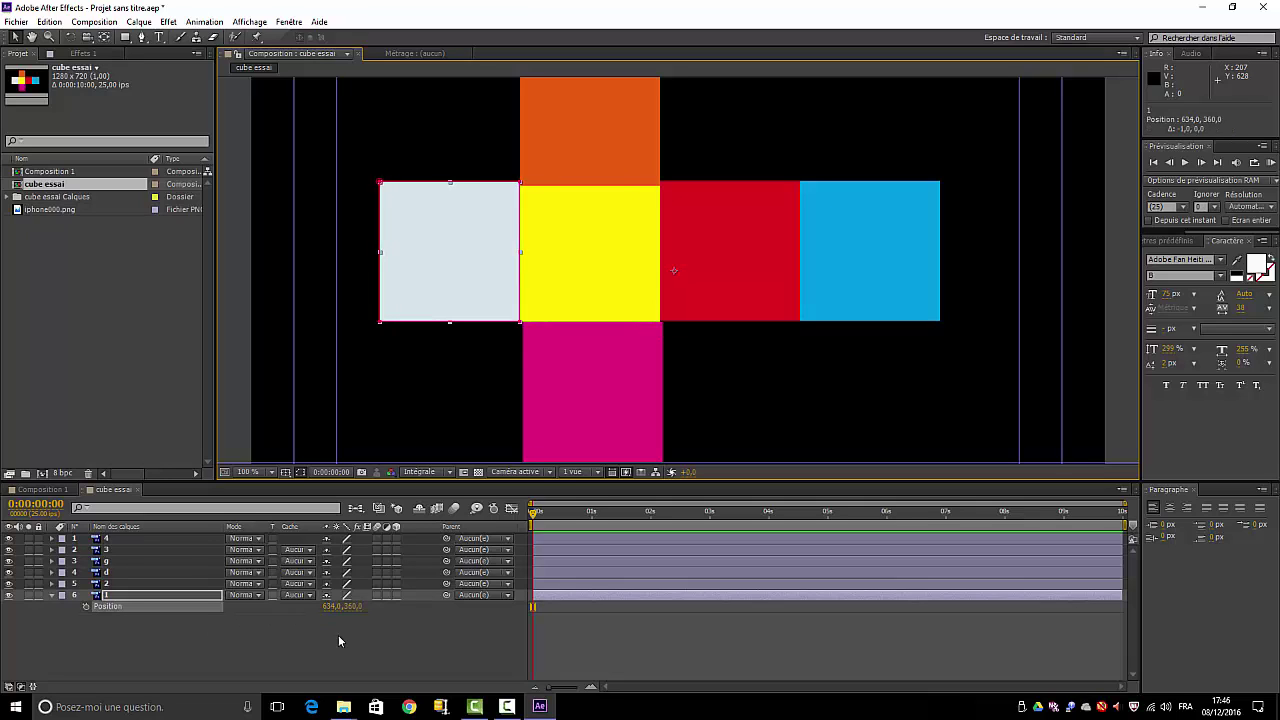
key(Left)
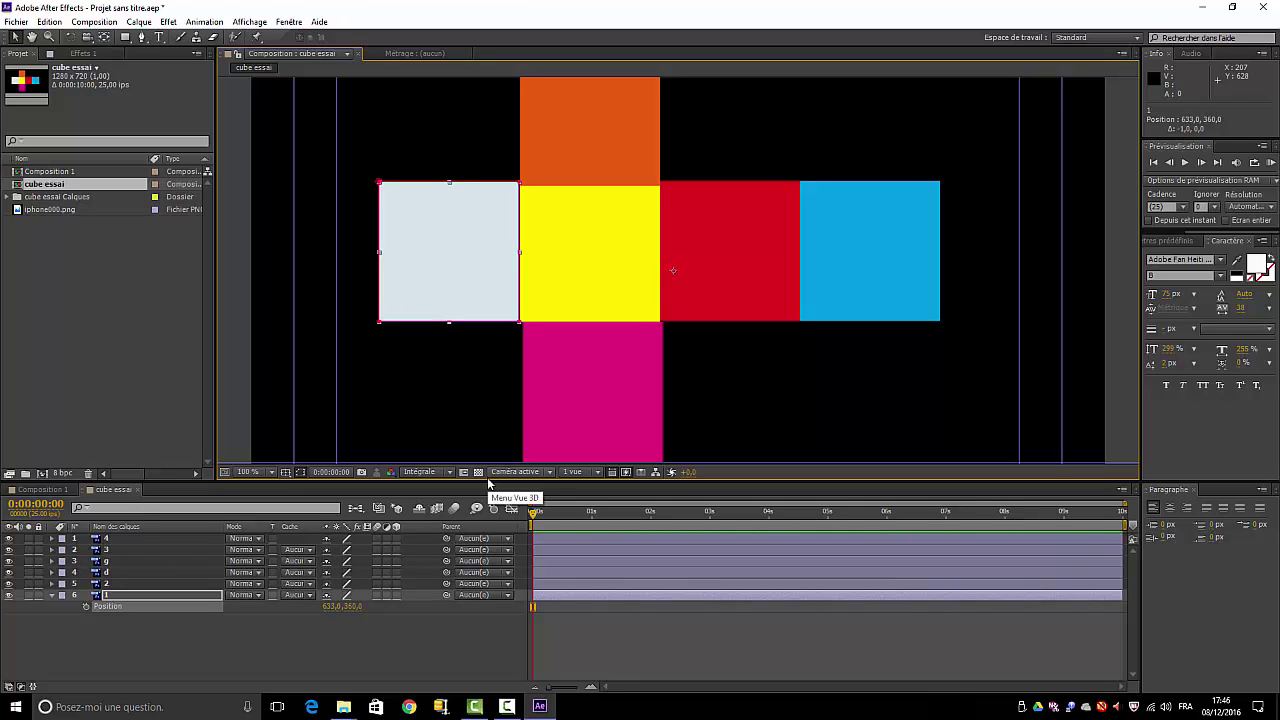
key(Right)
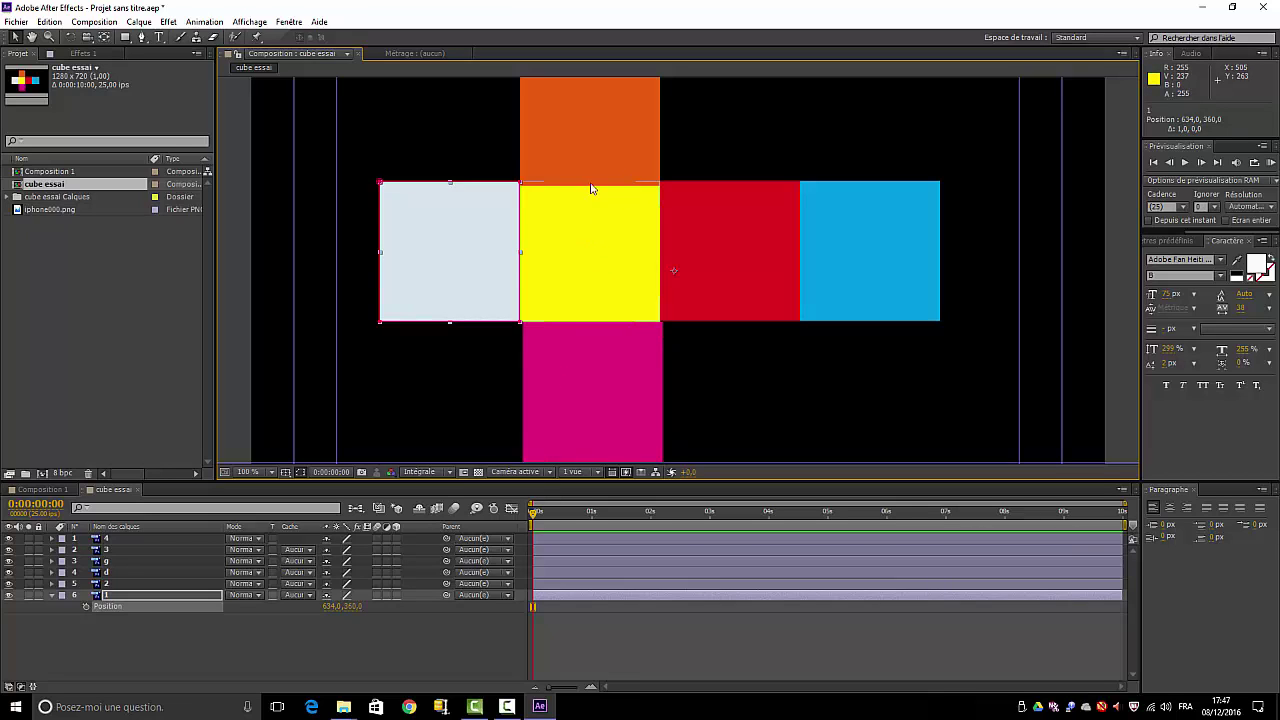
Nudge the orange top face up a pixel and the magenta bottom face down slightly
click(590, 146)
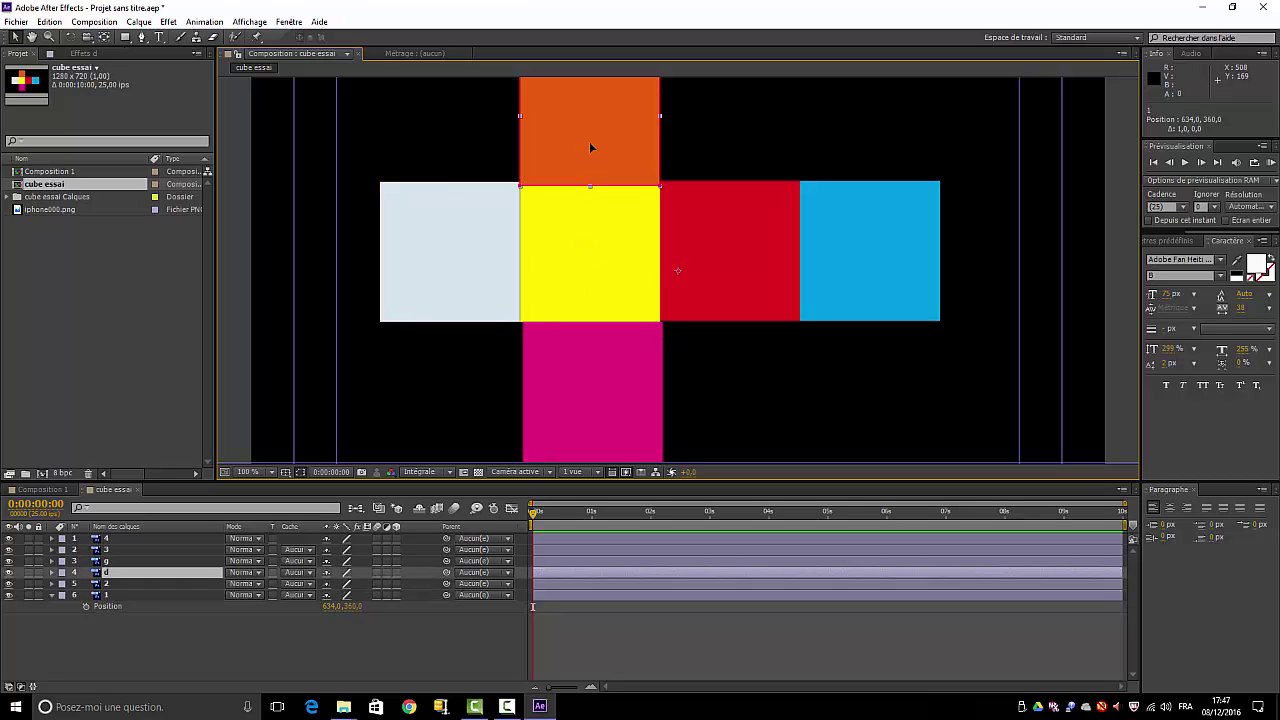
key(Up)
key(Up)
key(Up)
key(Up)
key(Up)
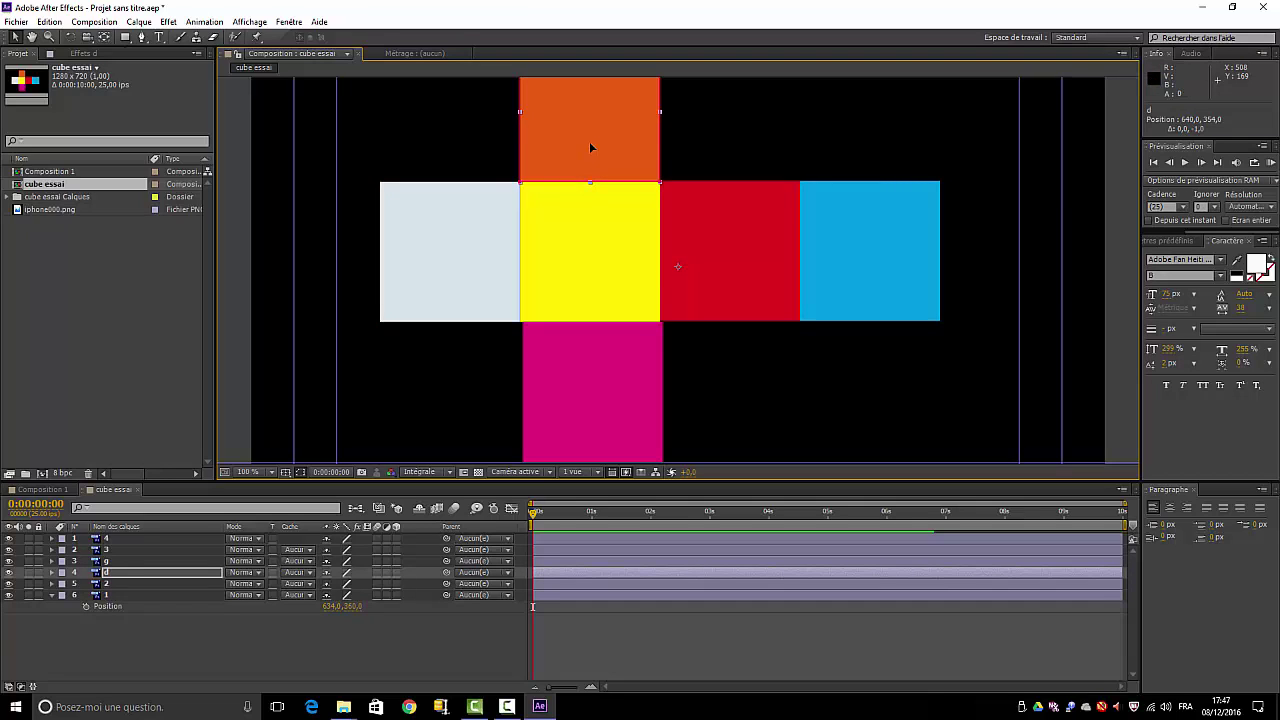
key(Up)
key(Up)
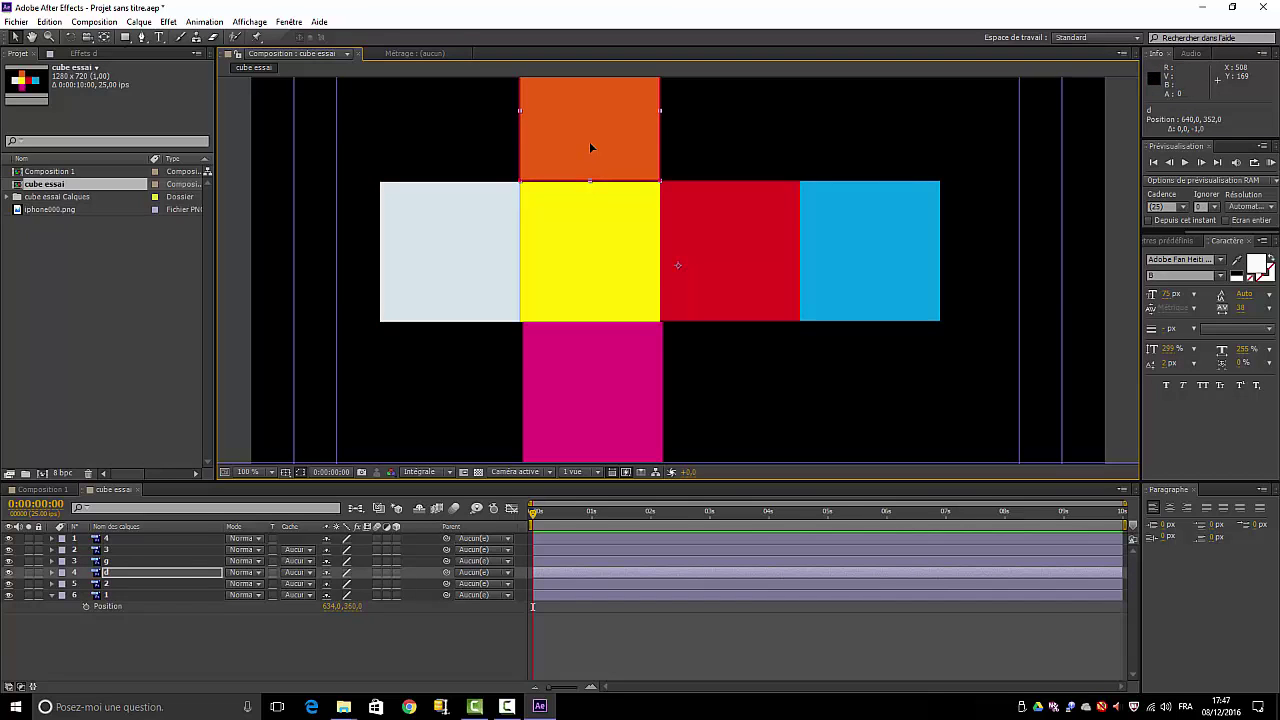
key(Down)
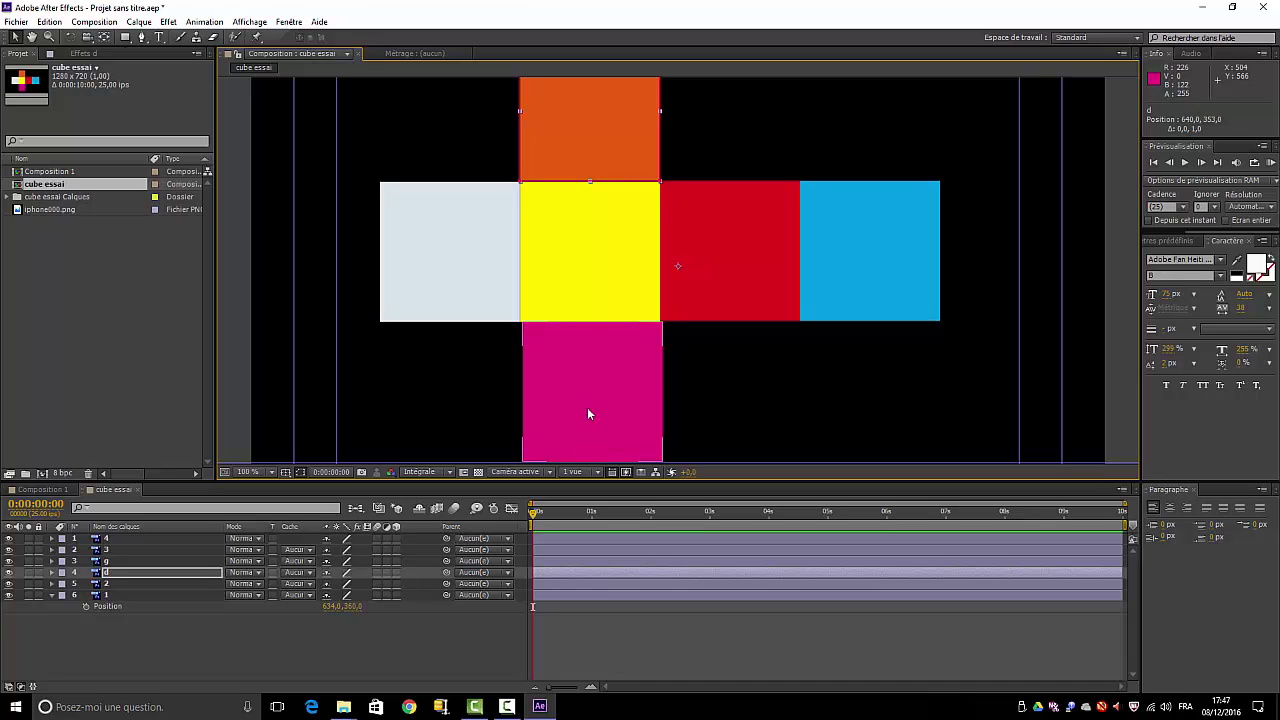
click(588, 410)
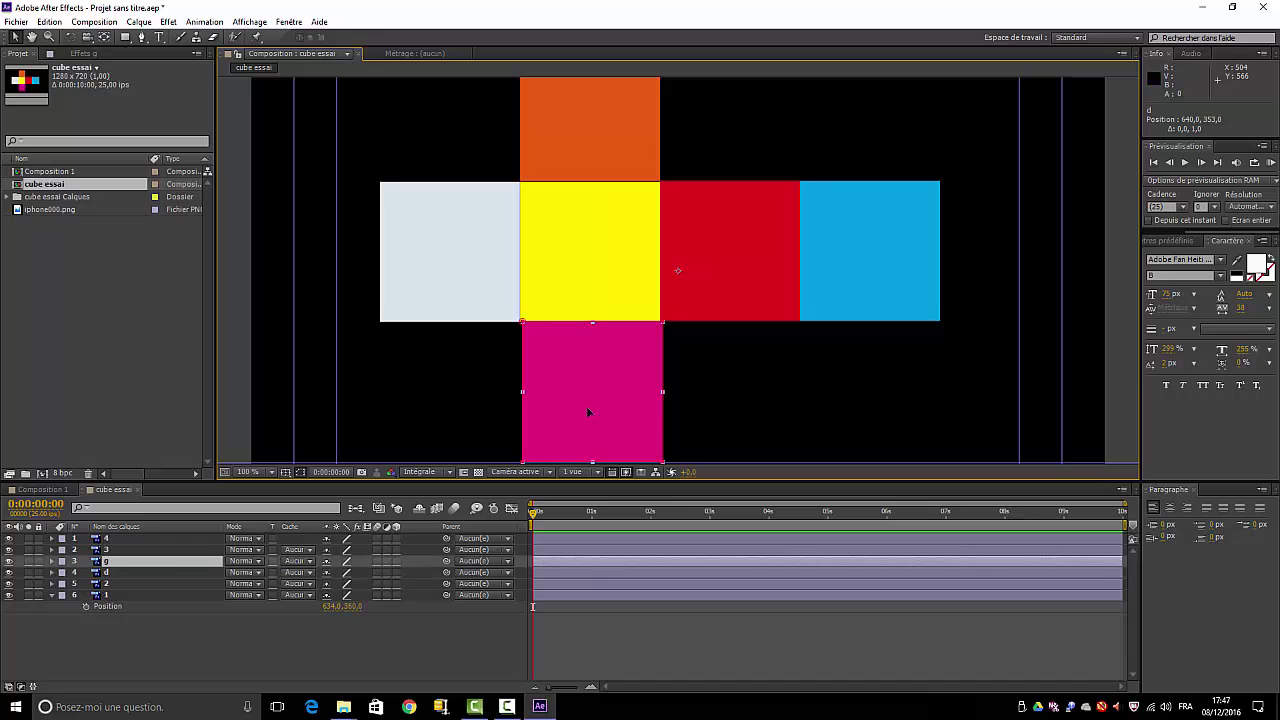
key(Down)
key(Down)
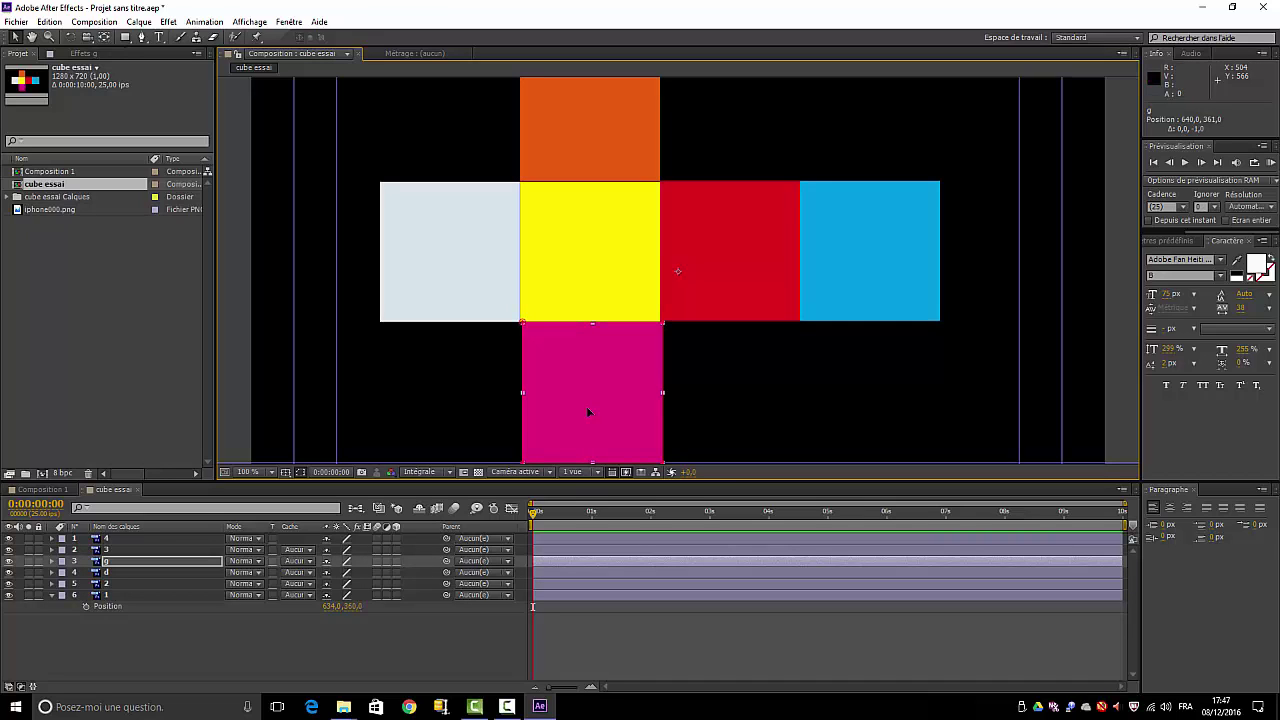
Nudge the red face one pixel right and the blue face left against it
click(756, 261)
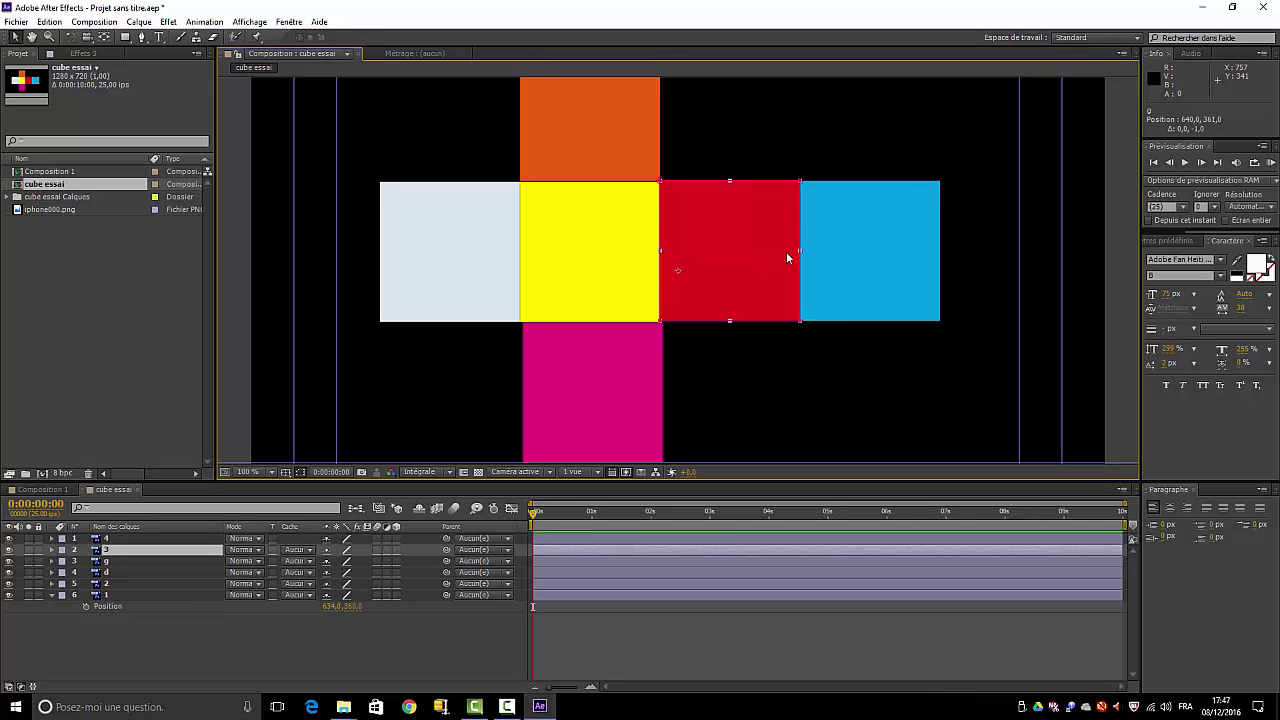
key(Right)
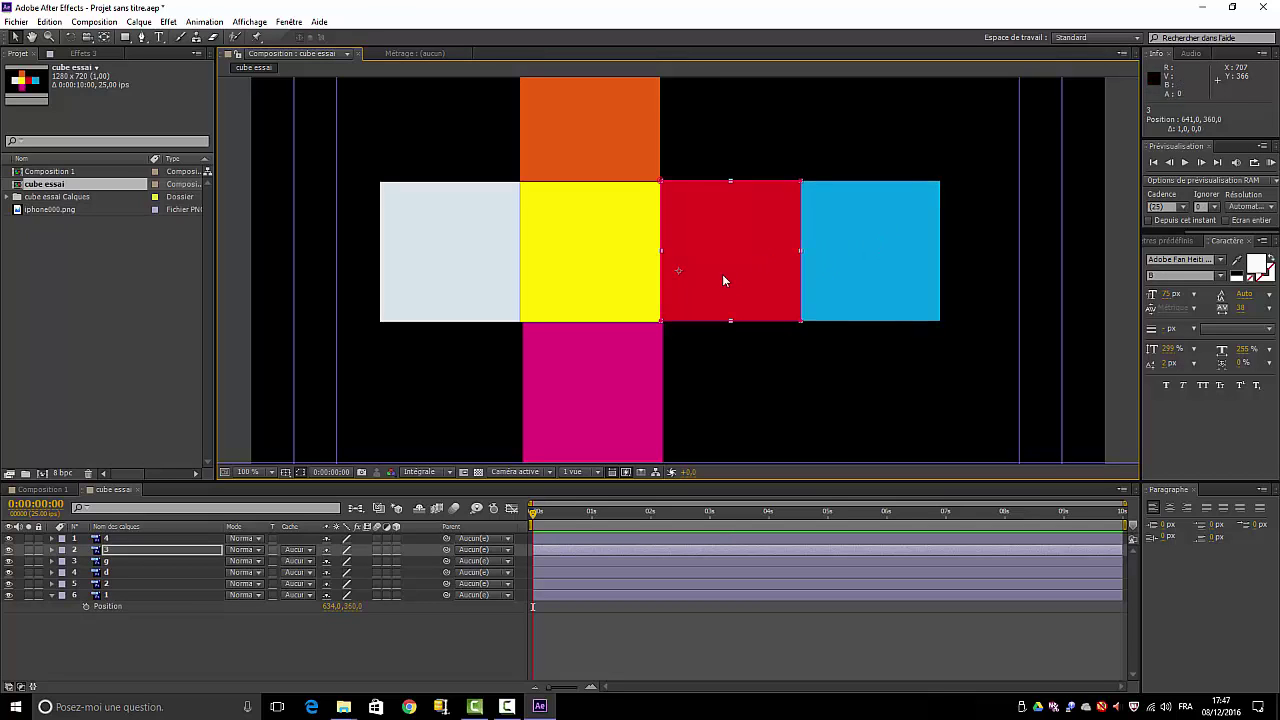
key(Right)
key(Left)
click(849, 244)
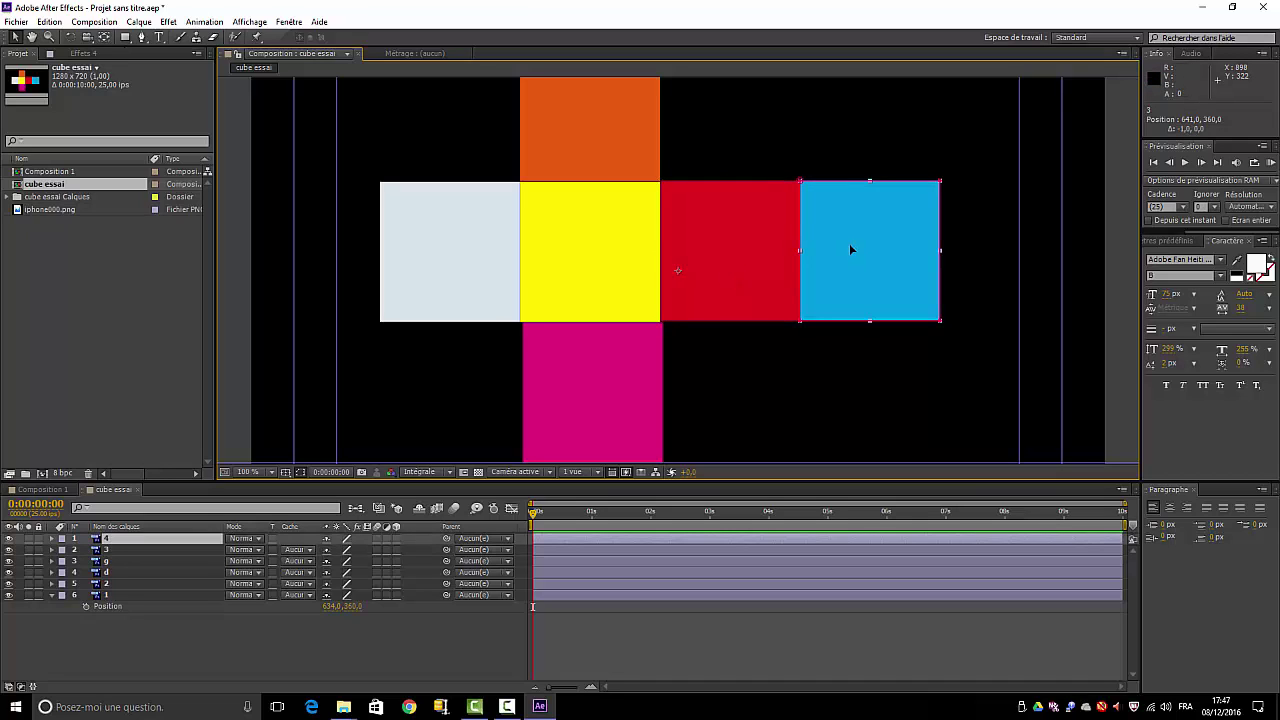
key(Right)
key(Right)
key(Right)
key(Right)
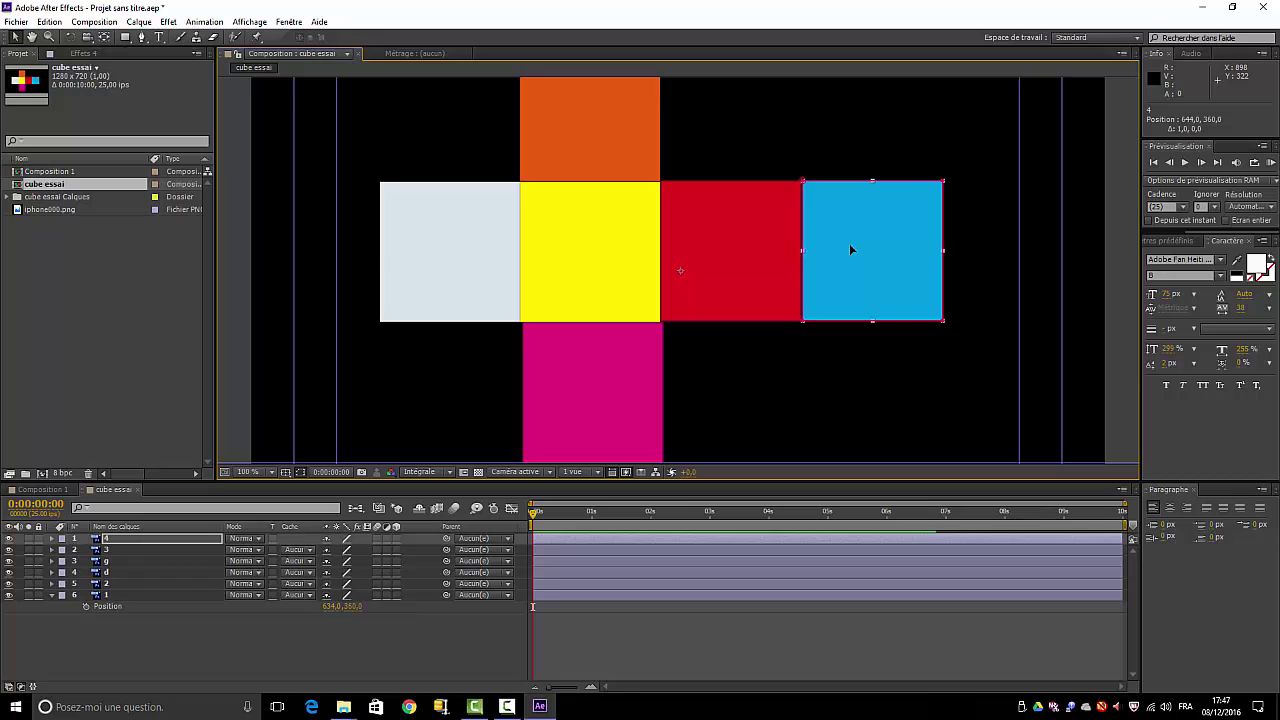
key(Left)
key(Left)
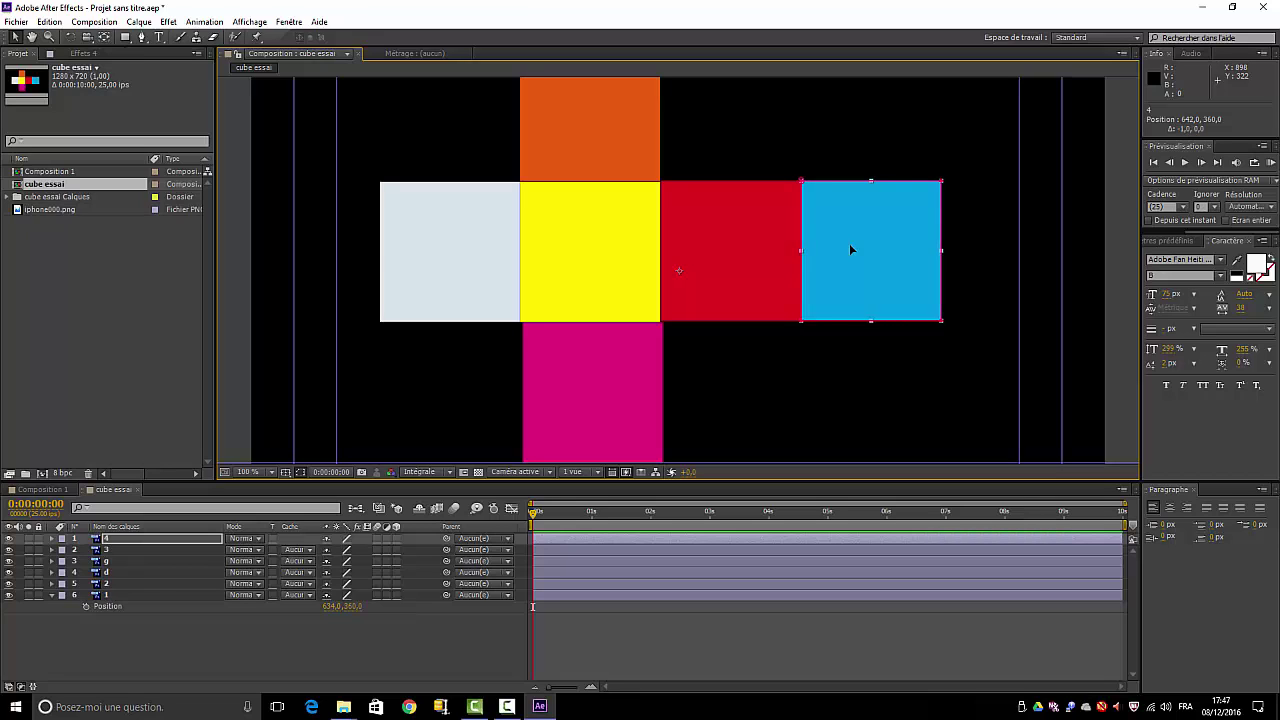
key(Left)
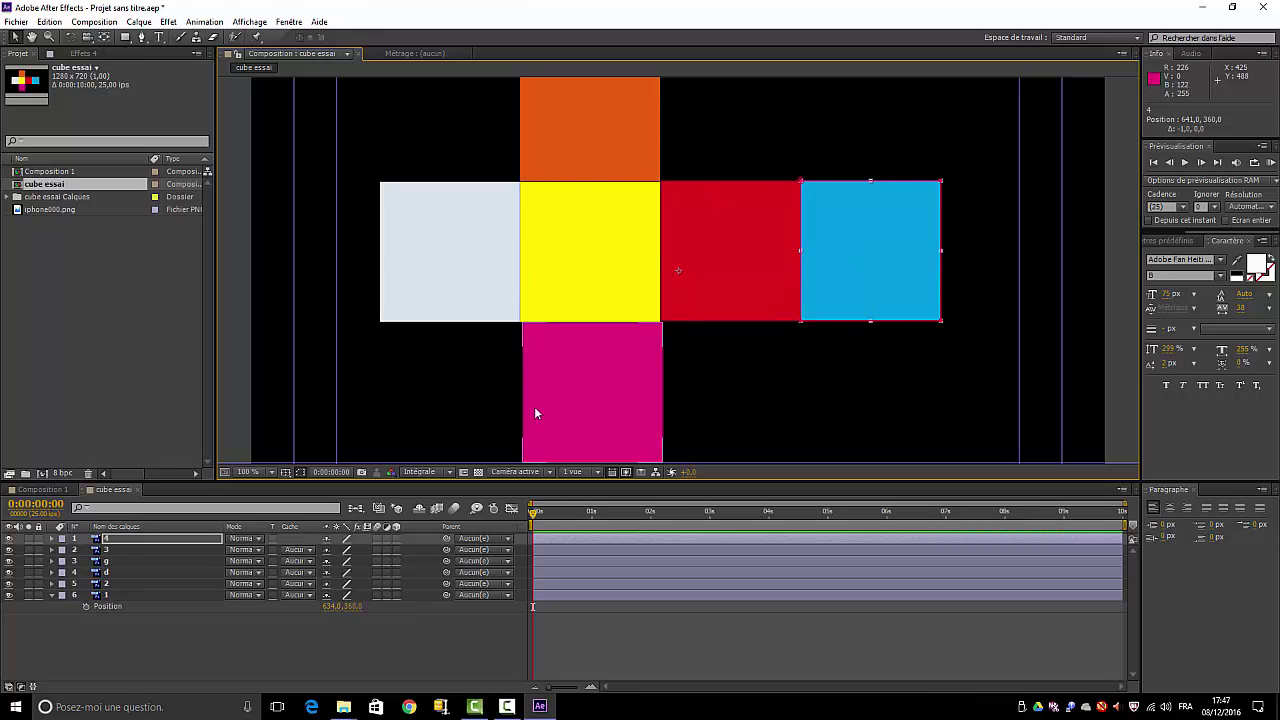
click(567, 412)
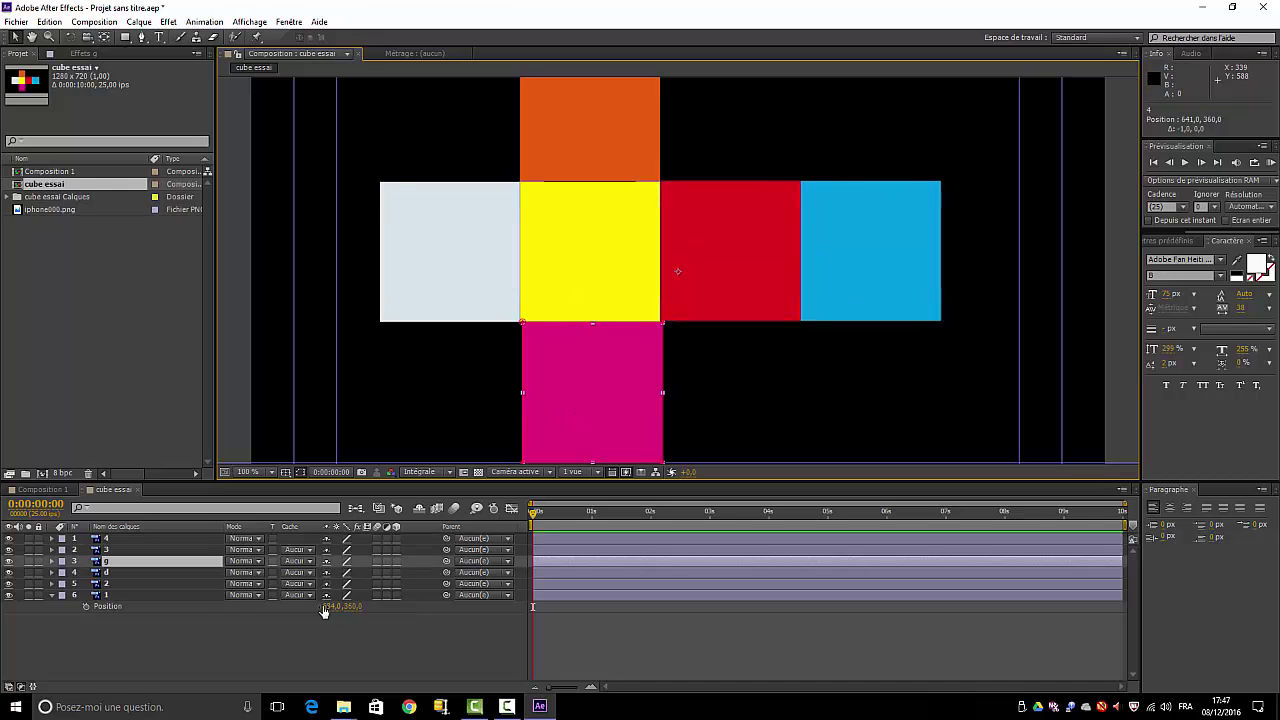
click(103, 37)
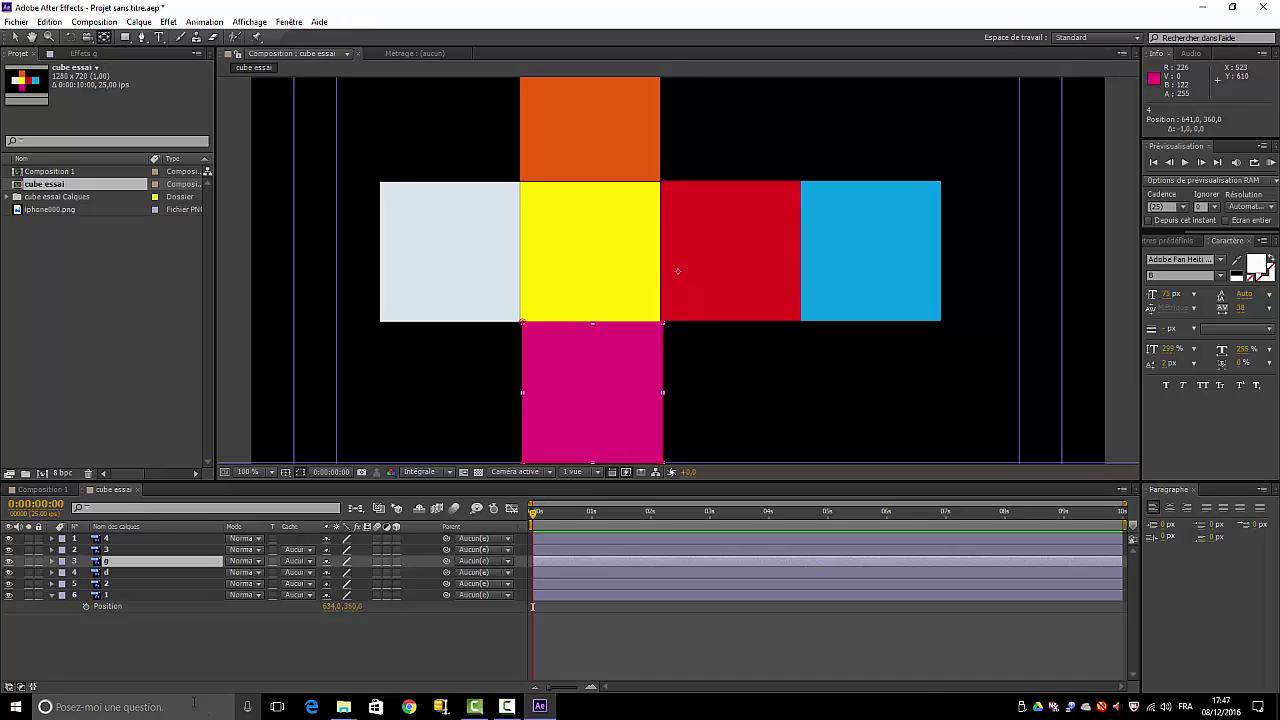
Drag the grey face layer 1's anchor point toward its edge with the yellow face
click(166, 595)
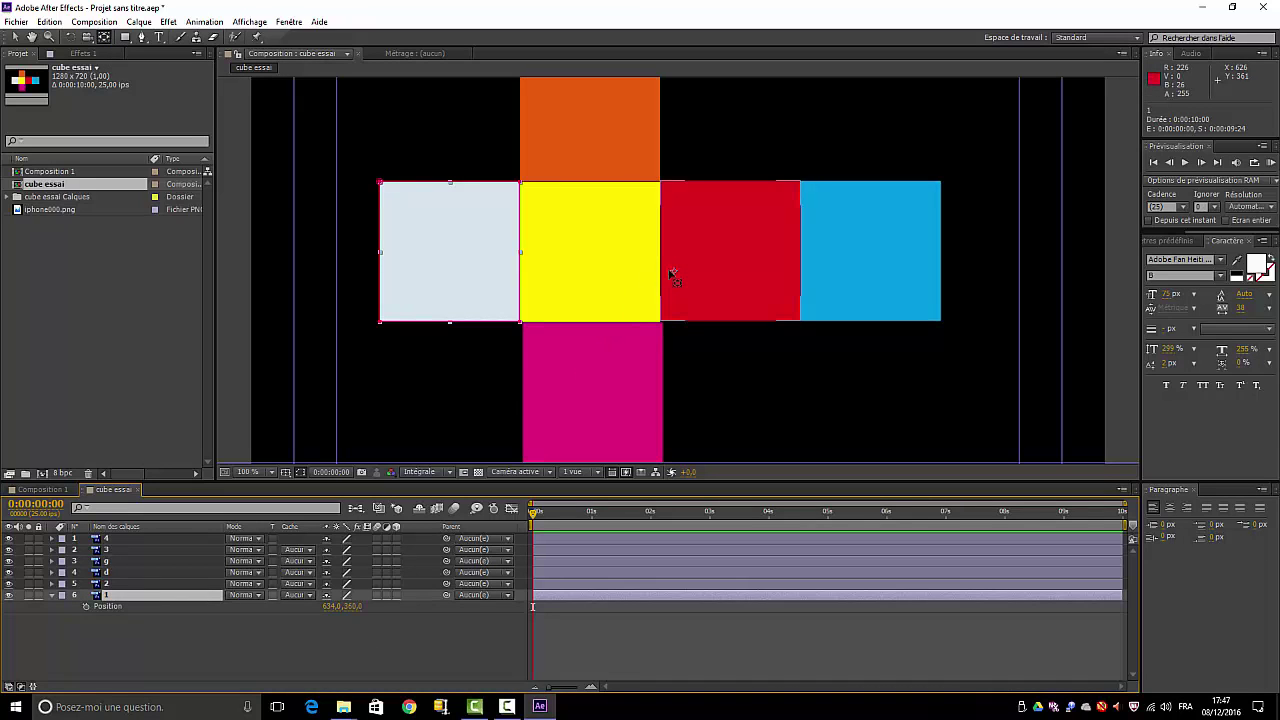
mouse_move(674, 272)
mouse_down()
mouse_move(636, 247)
mouse_move(444, 256)
mouse_up()
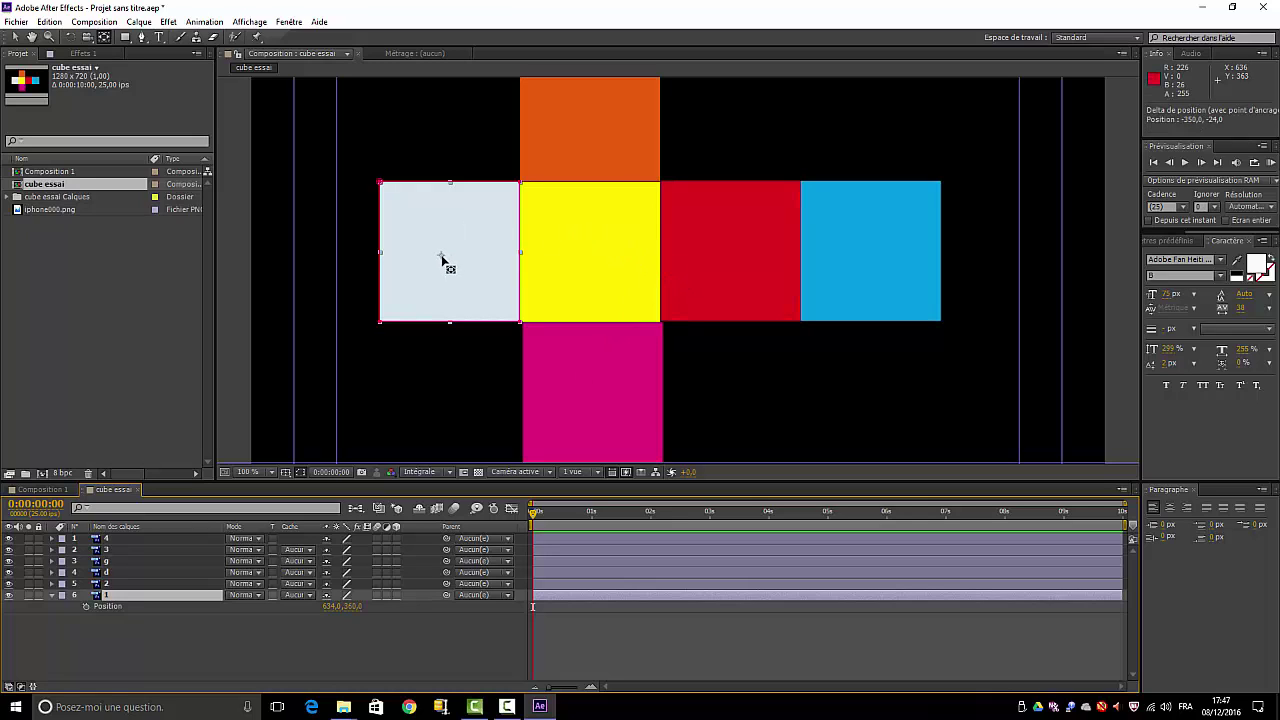
drag(444, 256, 444, 254)
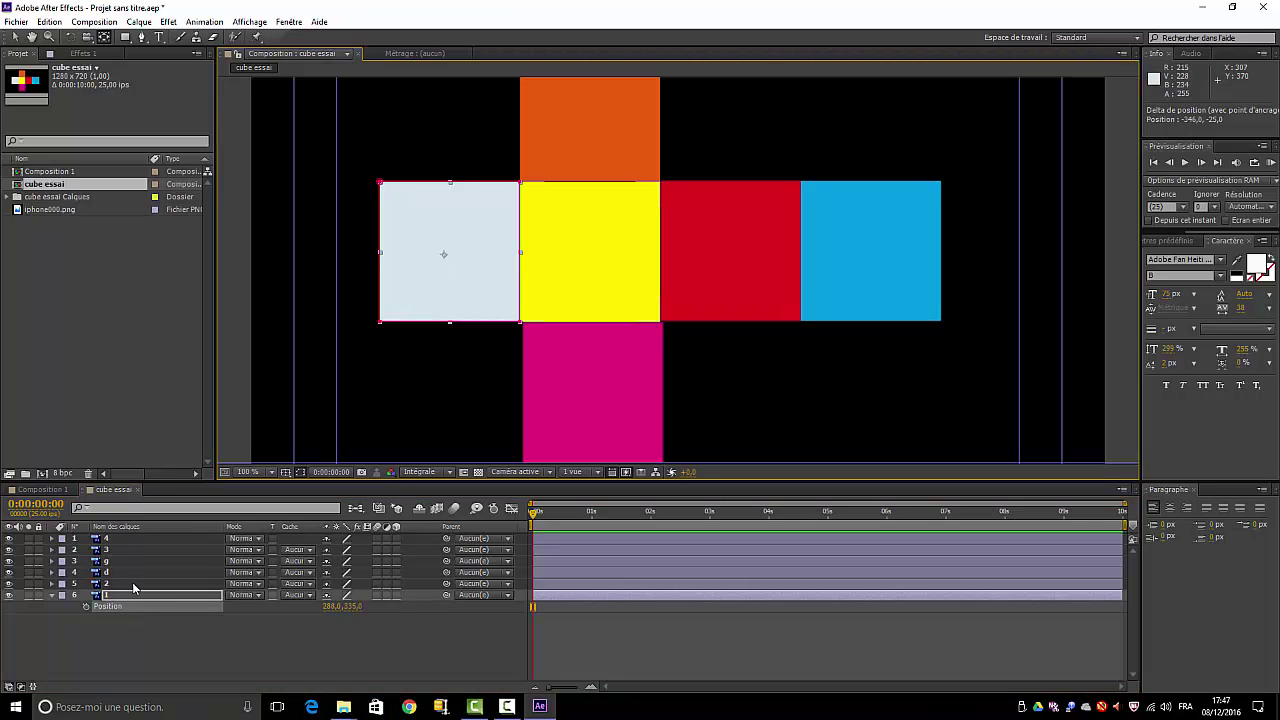
drag(454, 257, 586, 257)
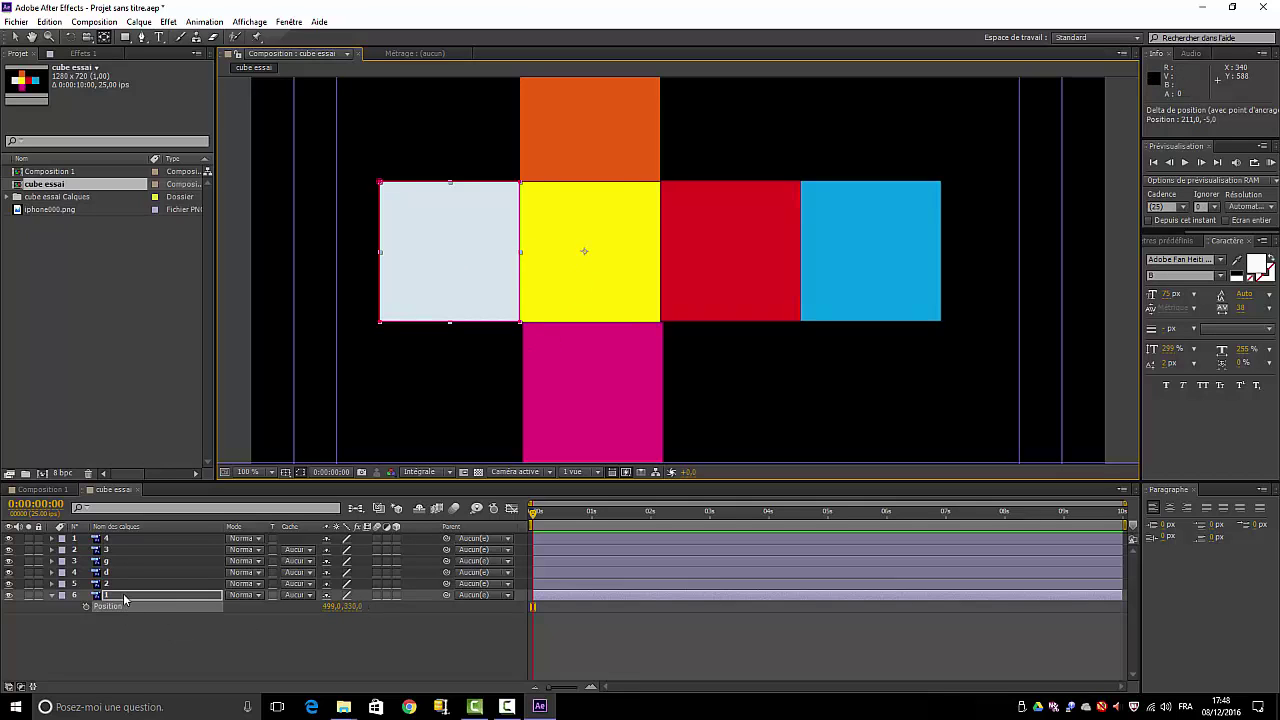
Move layer 2 to the bottom of the stack and shift layer 1's anchor toward its right edge
drag(125, 584, 128, 618)
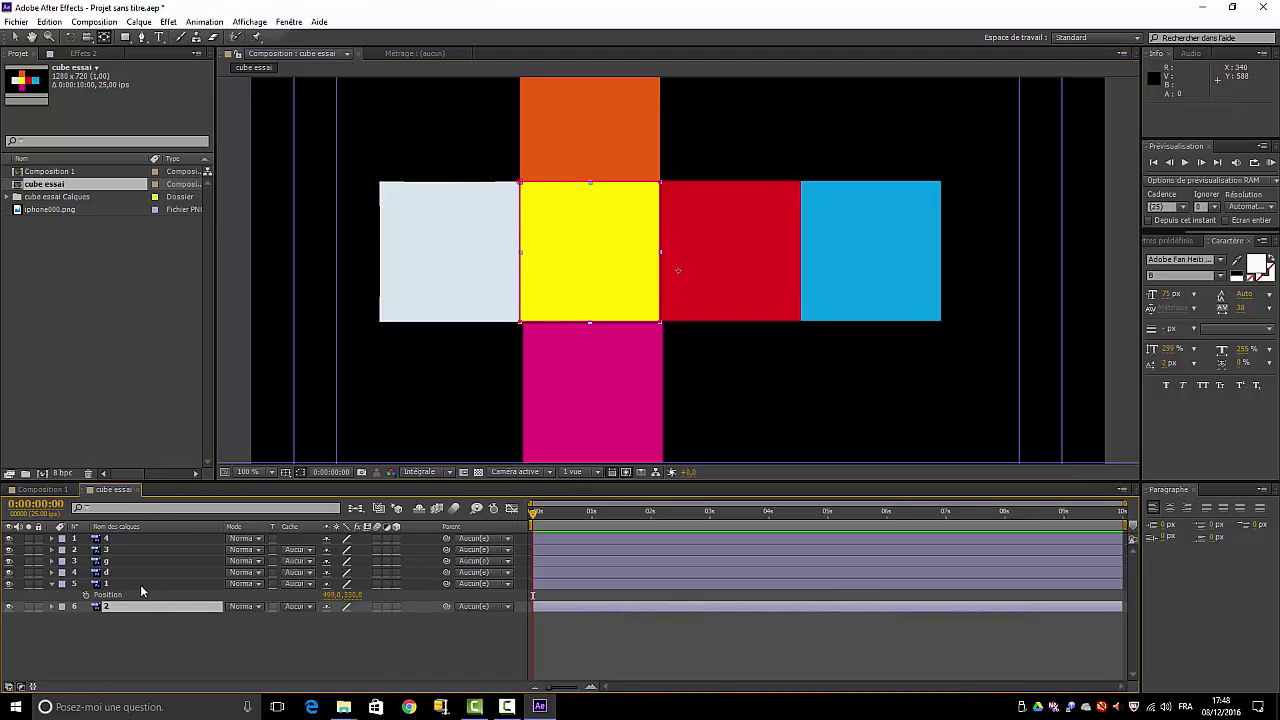
click(140, 584)
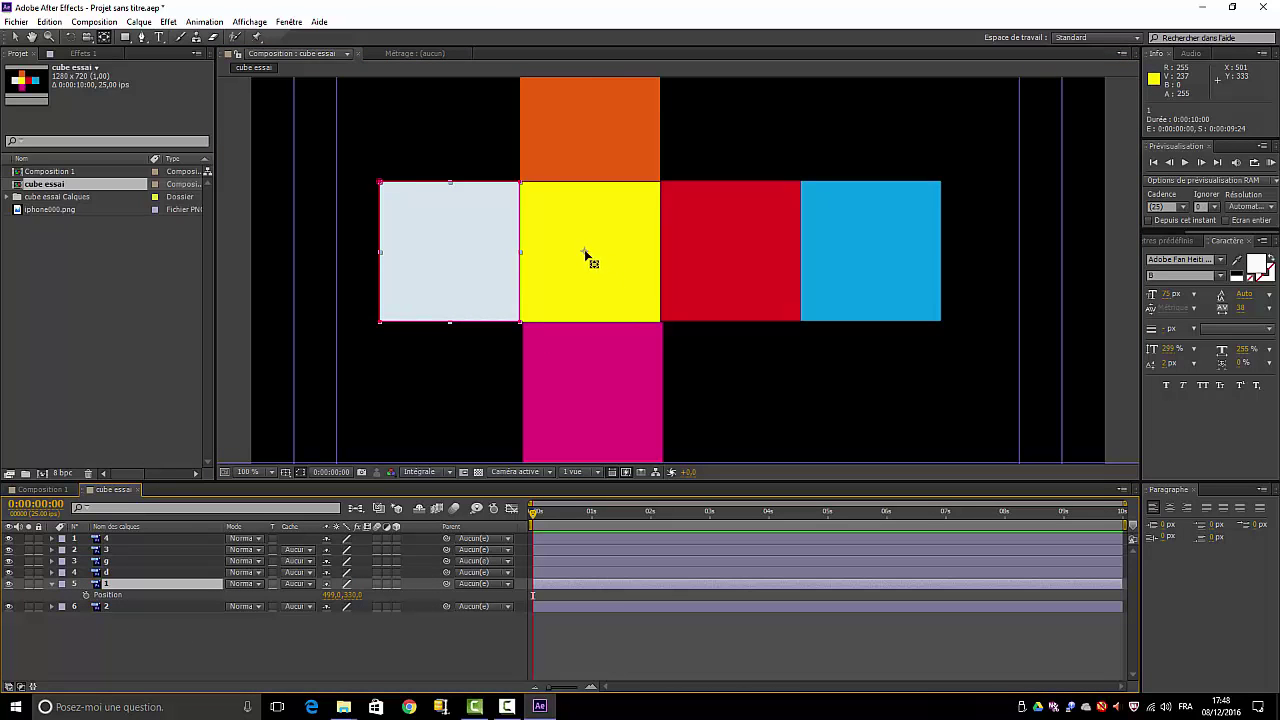
drag(585, 253, 522, 257)
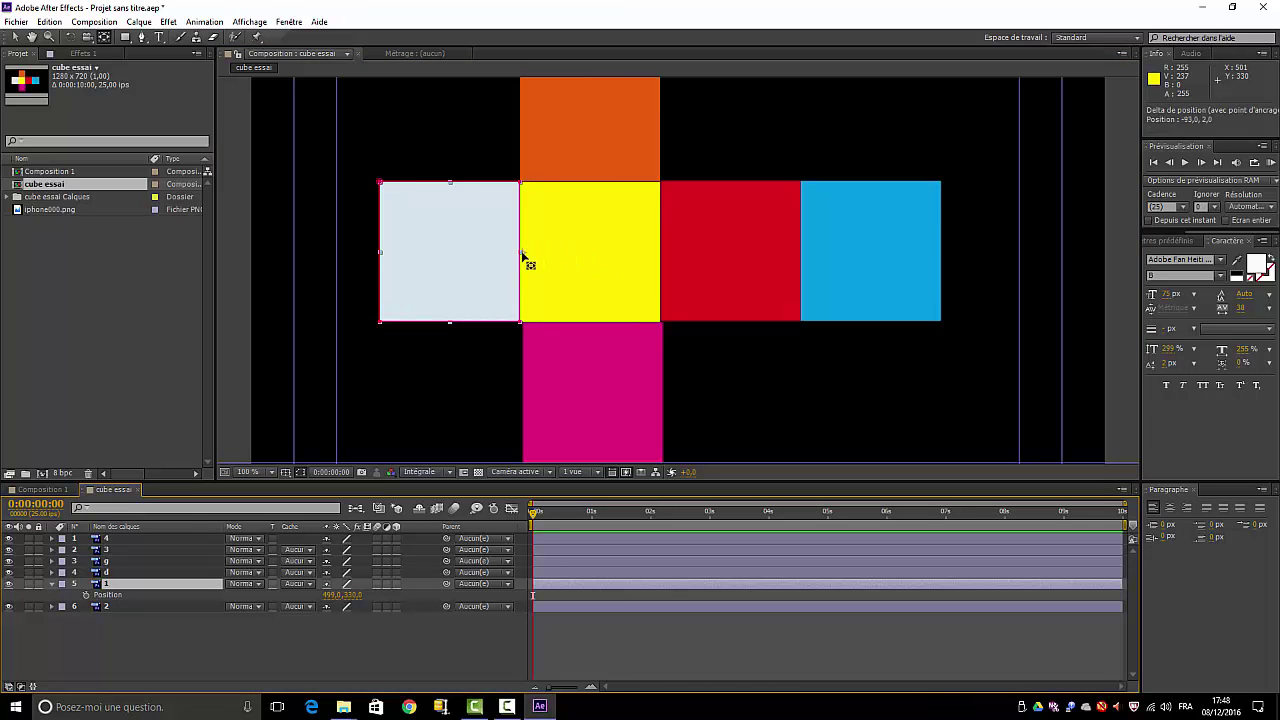
Zoom to 400 % and fine-tune layer 1's anchor onto the grey/yellow shared edge
key(period)
key(period)
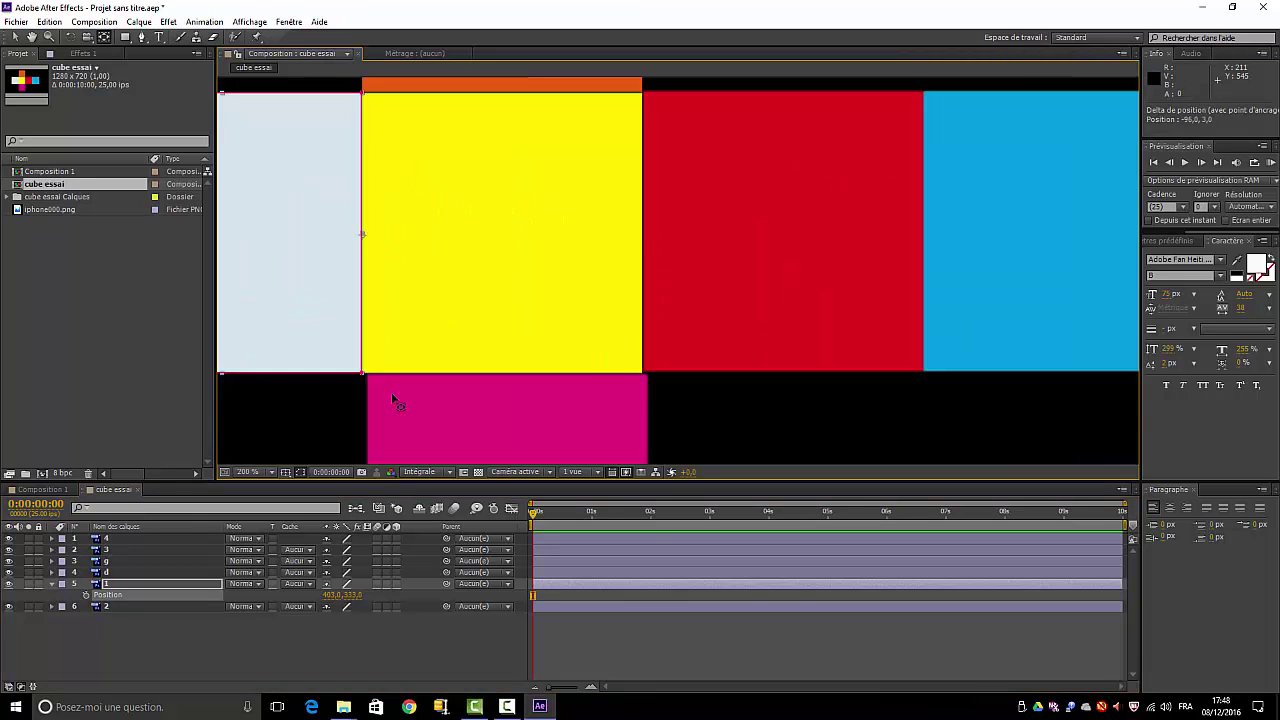
key(period)
key(period)
click(33, 39)
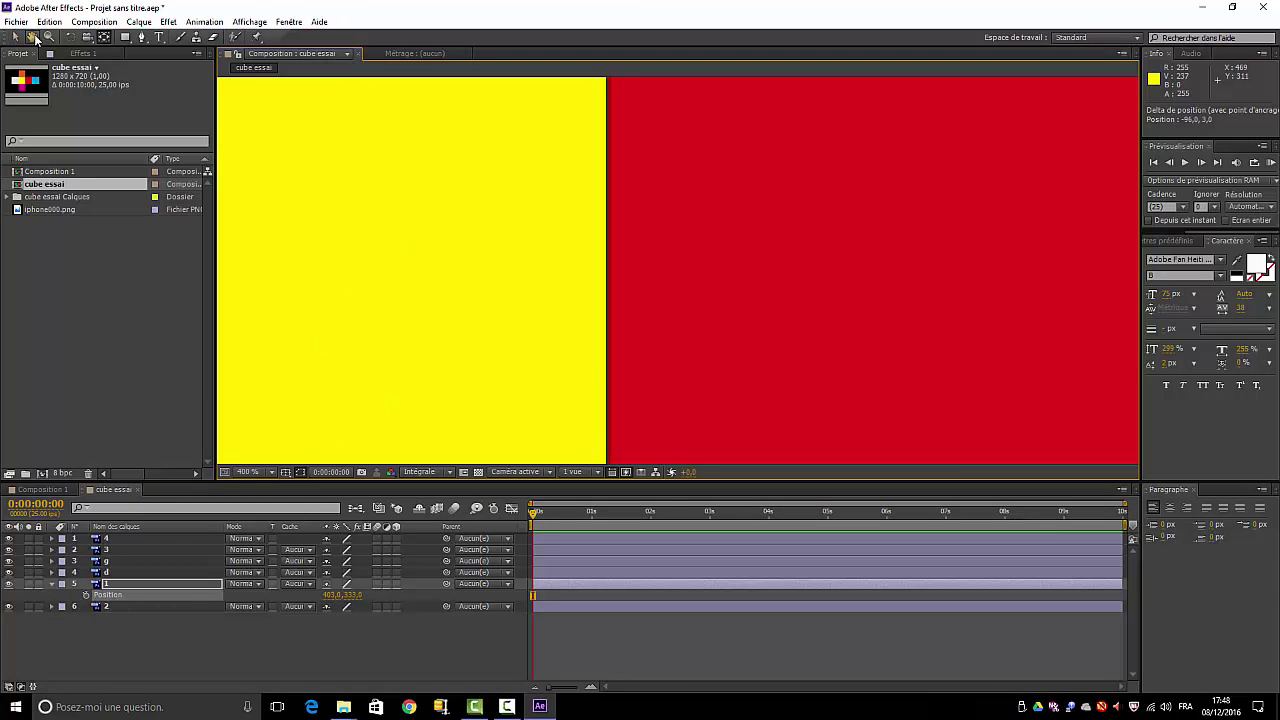
drag(405, 220, 489, 223)
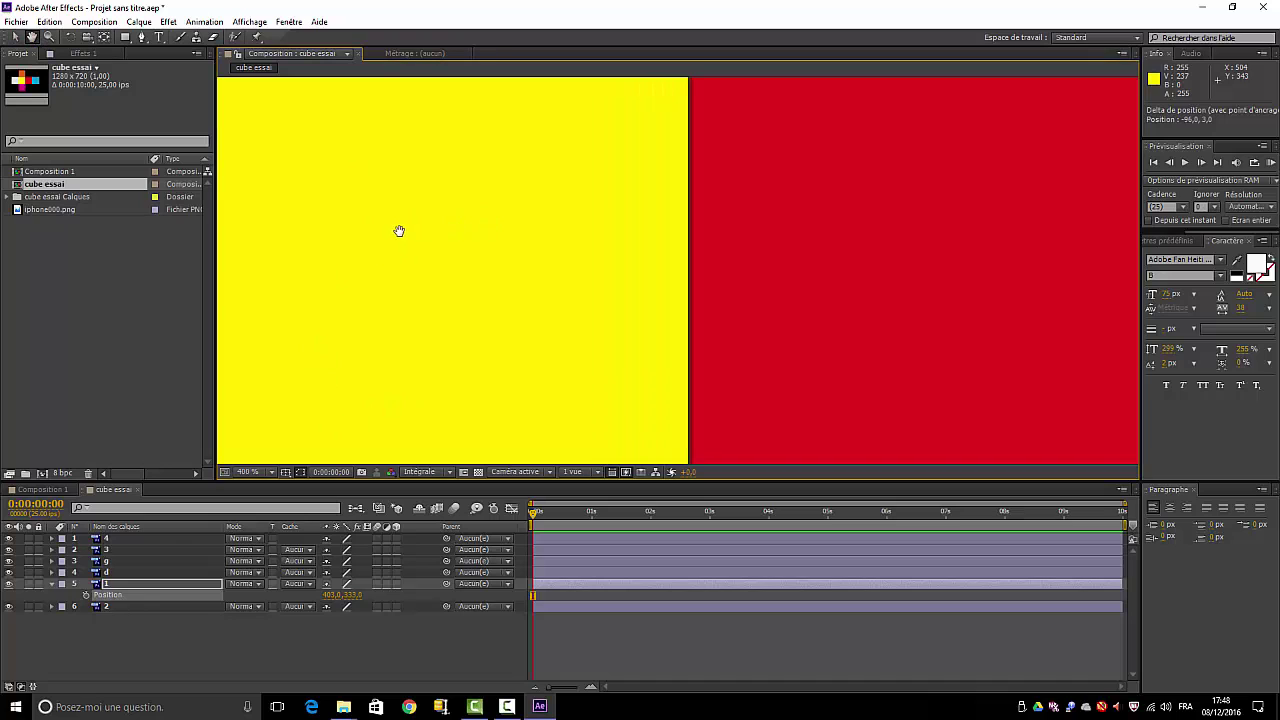
drag(397, 229, 543, 243)
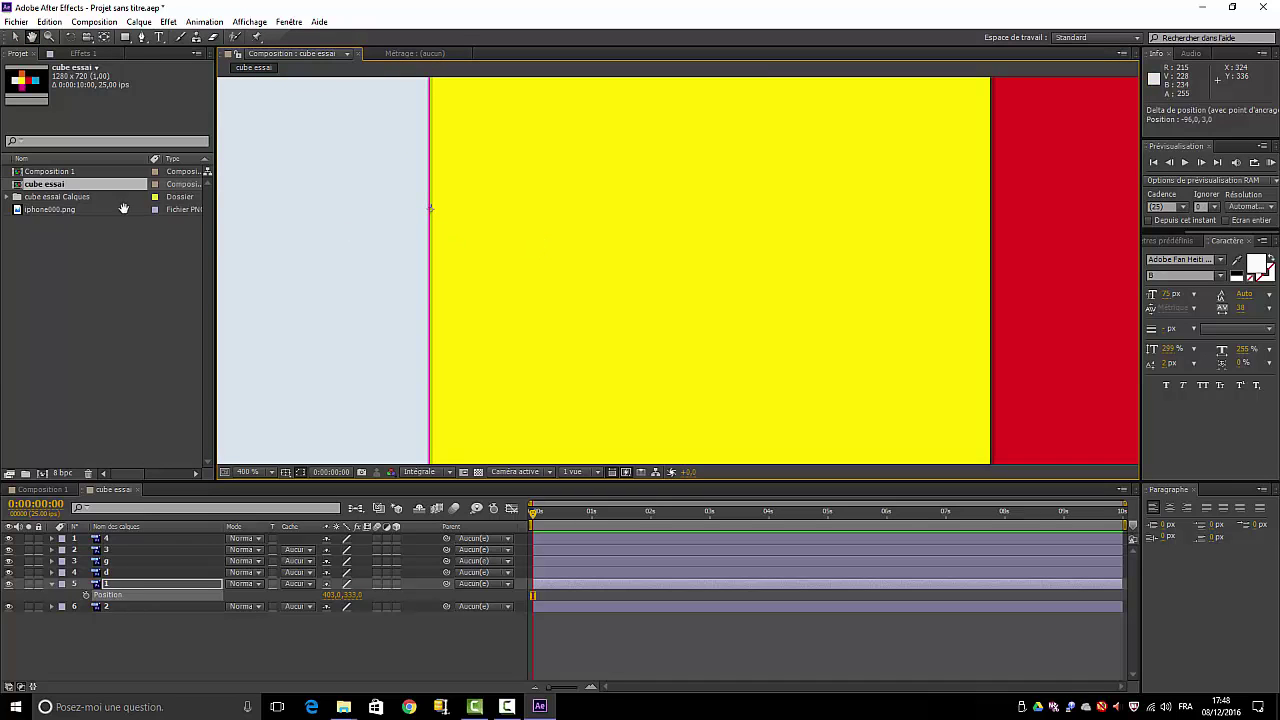
click(104, 36)
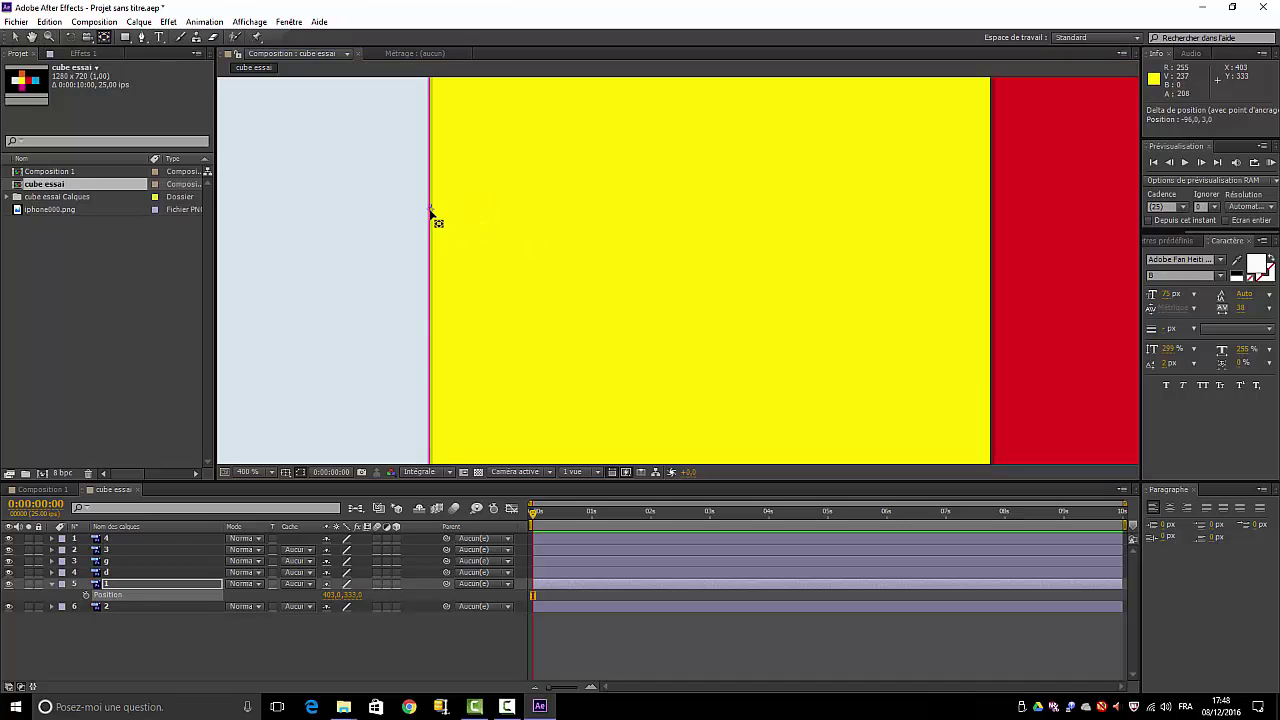
drag(430, 209, 430, 207)
click(154, 572)
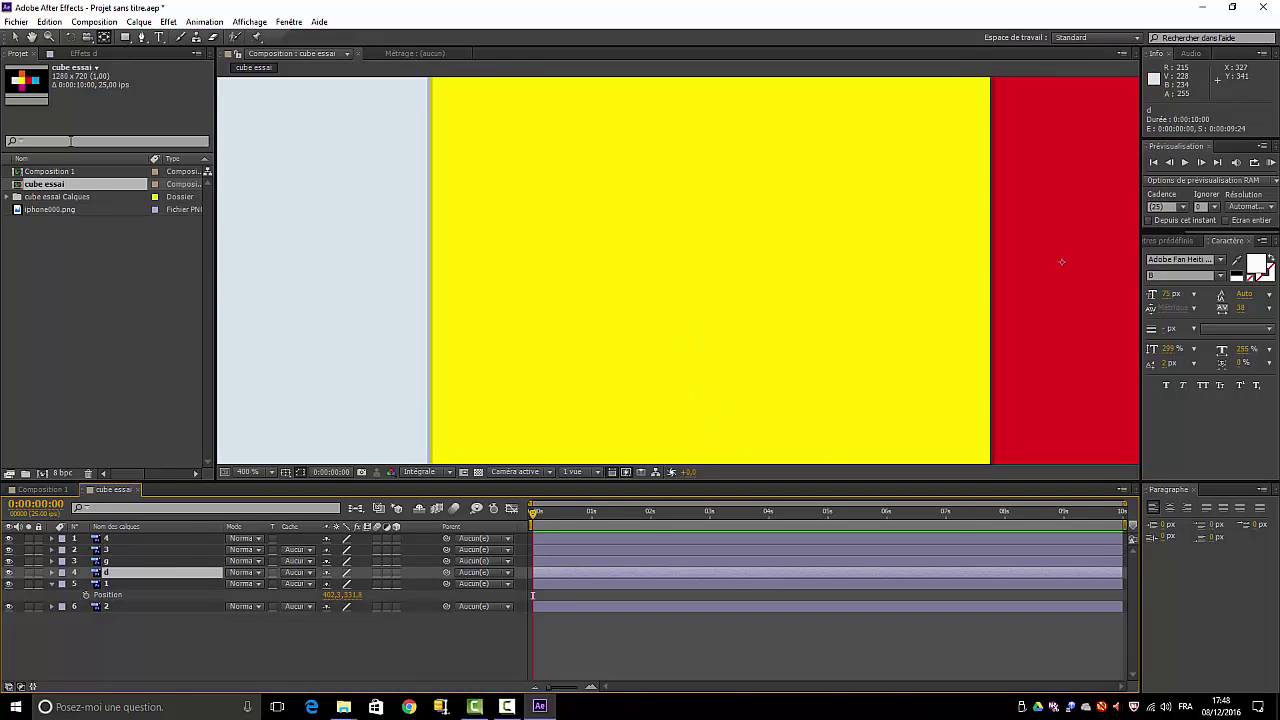
Place orange layer d's anchor on its bottom edge with the yellow face, refined at 800 %
click(31, 36)
drag(679, 322, 552, 434)
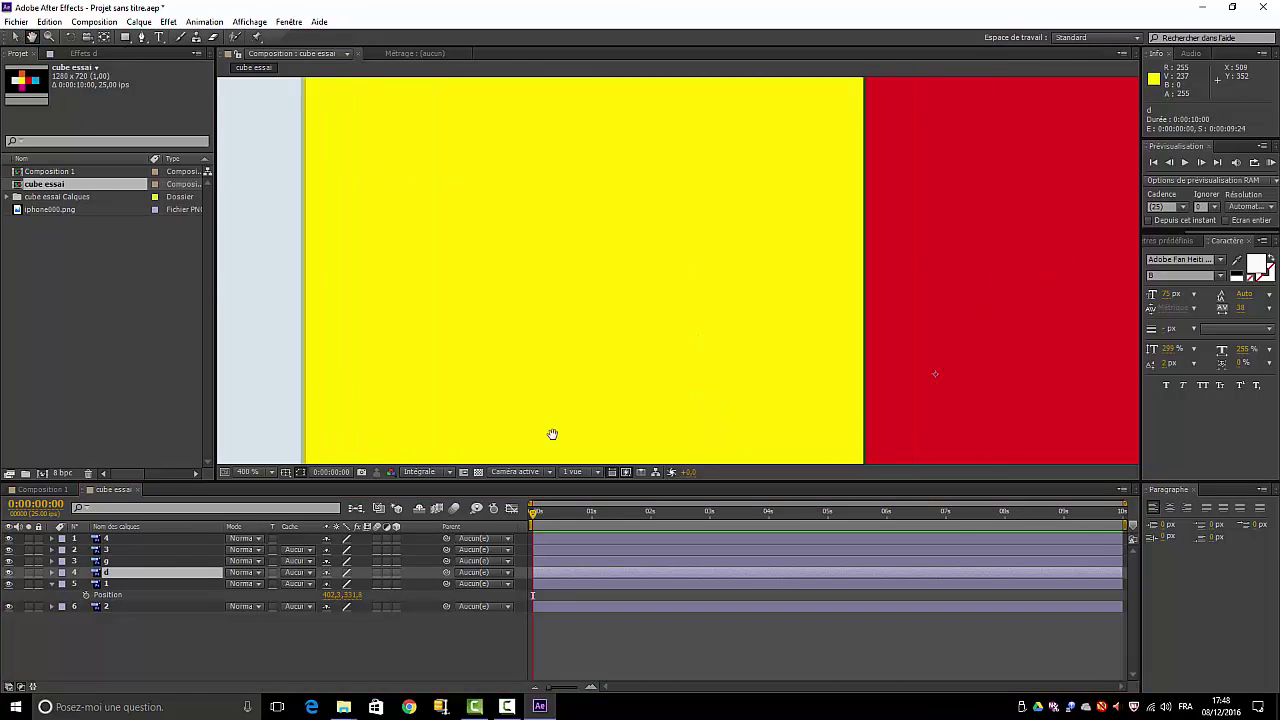
drag(657, 314, 670, 409)
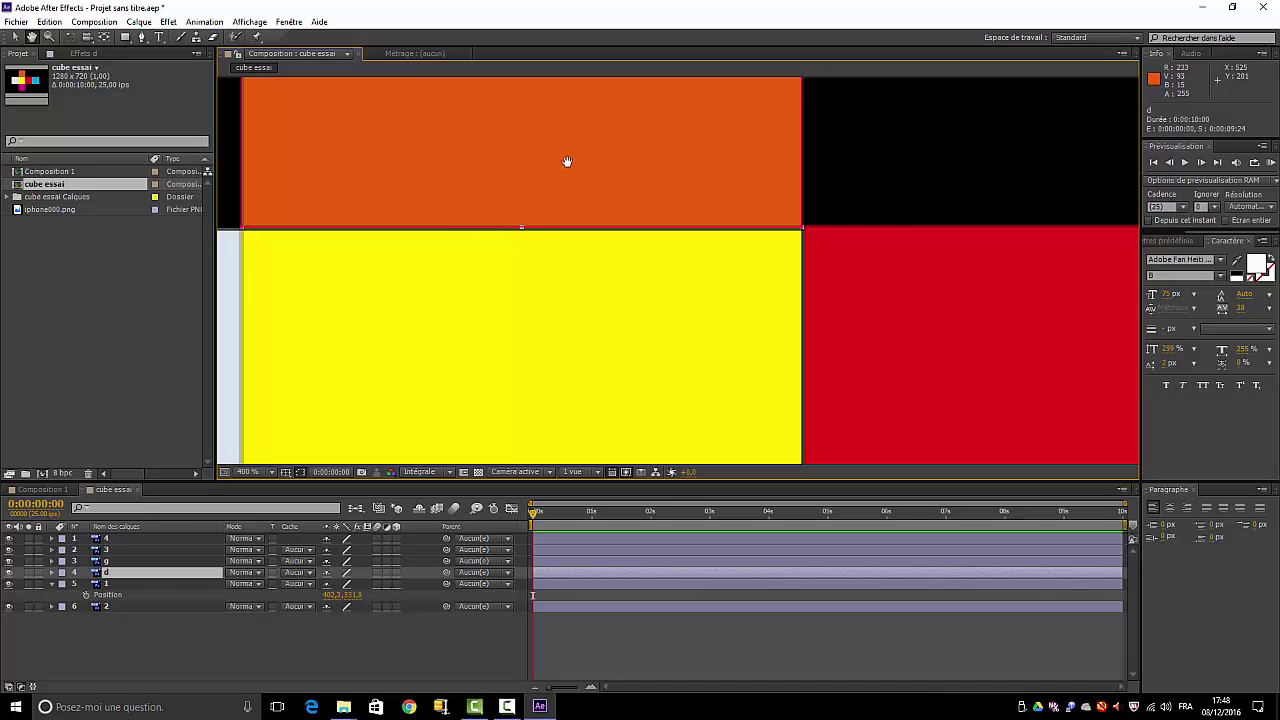
drag(565, 170, 576, 221)
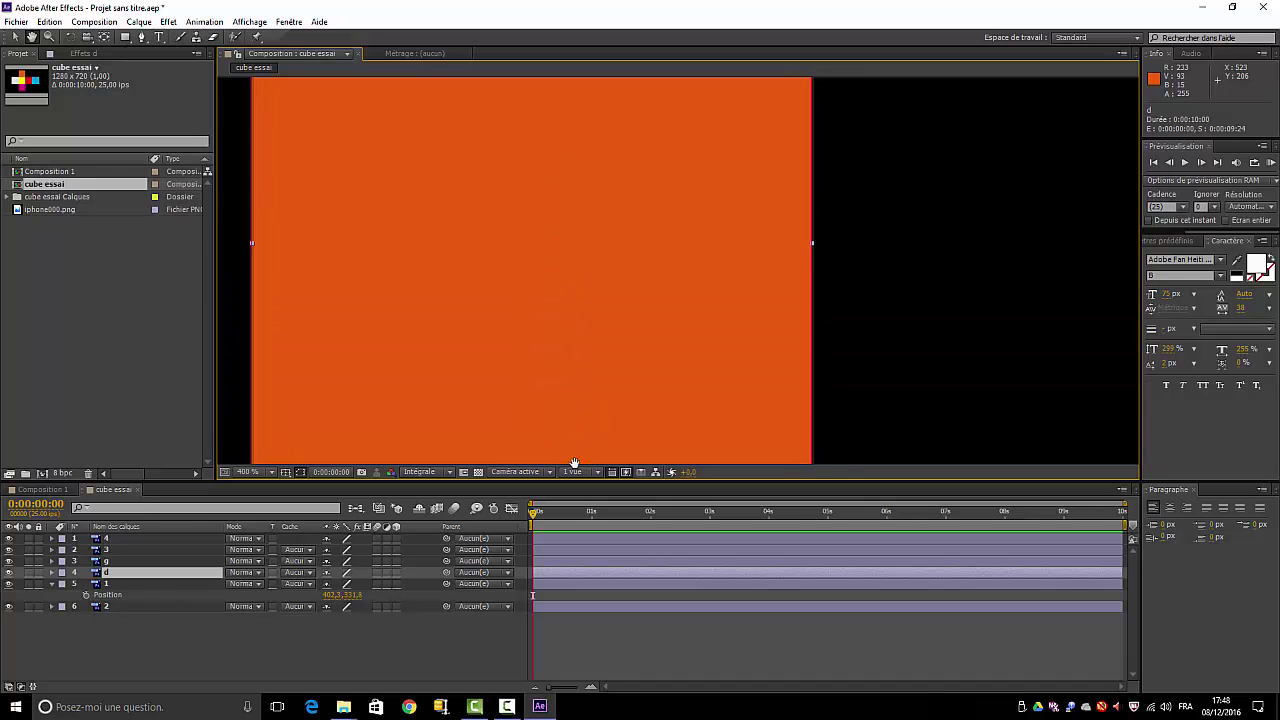
click(104, 36)
key(comma)
key(comma)
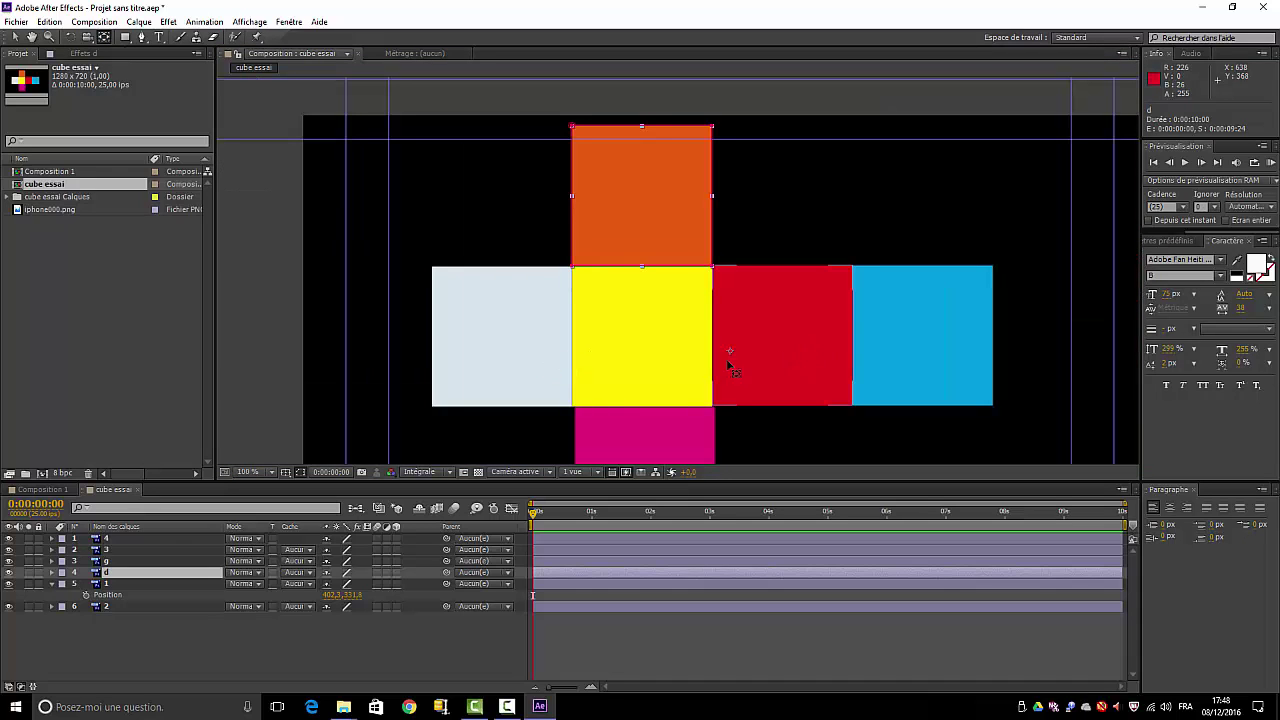
drag(653, 281, 644, 270)
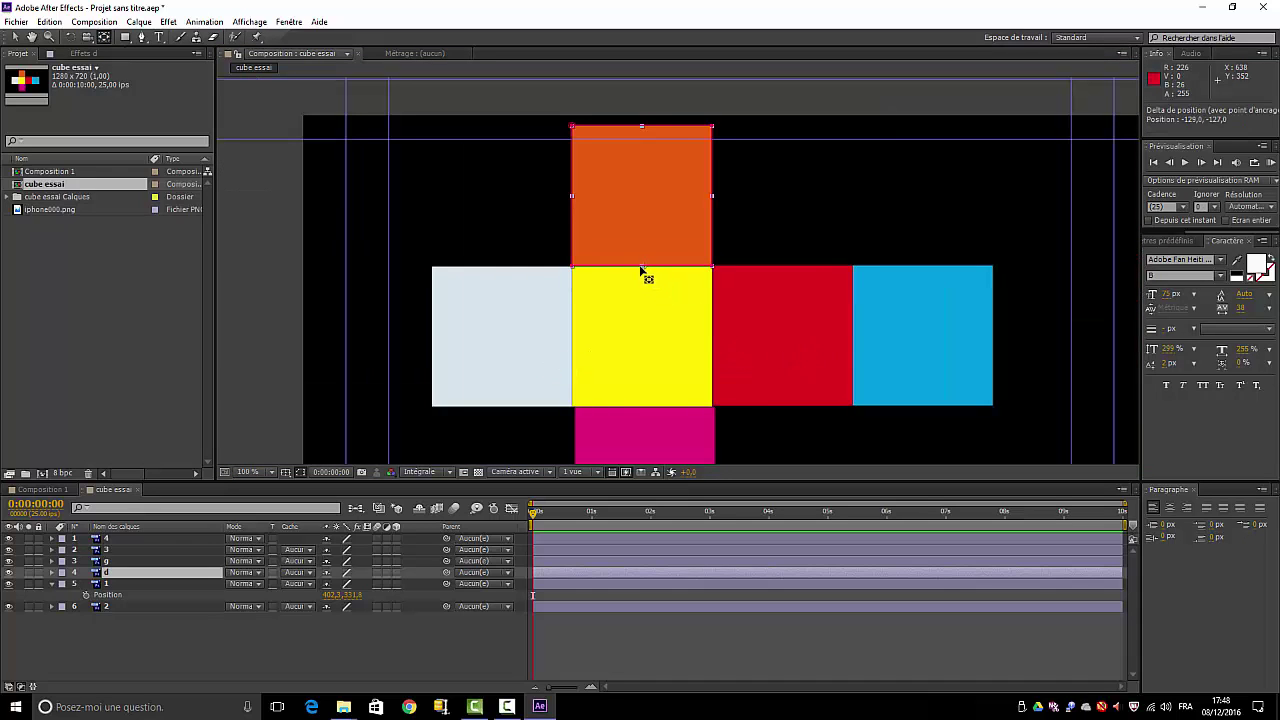
key(period)
key(period)
key(period)
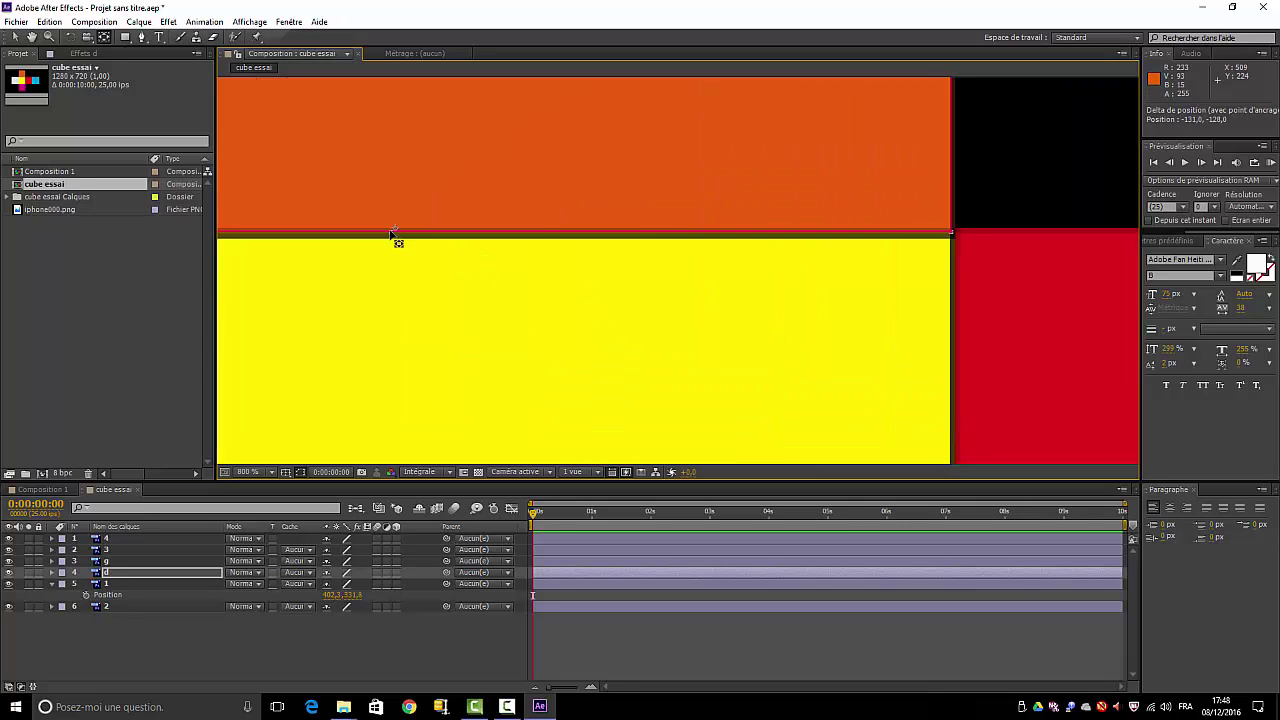
drag(397, 240, 391, 237)
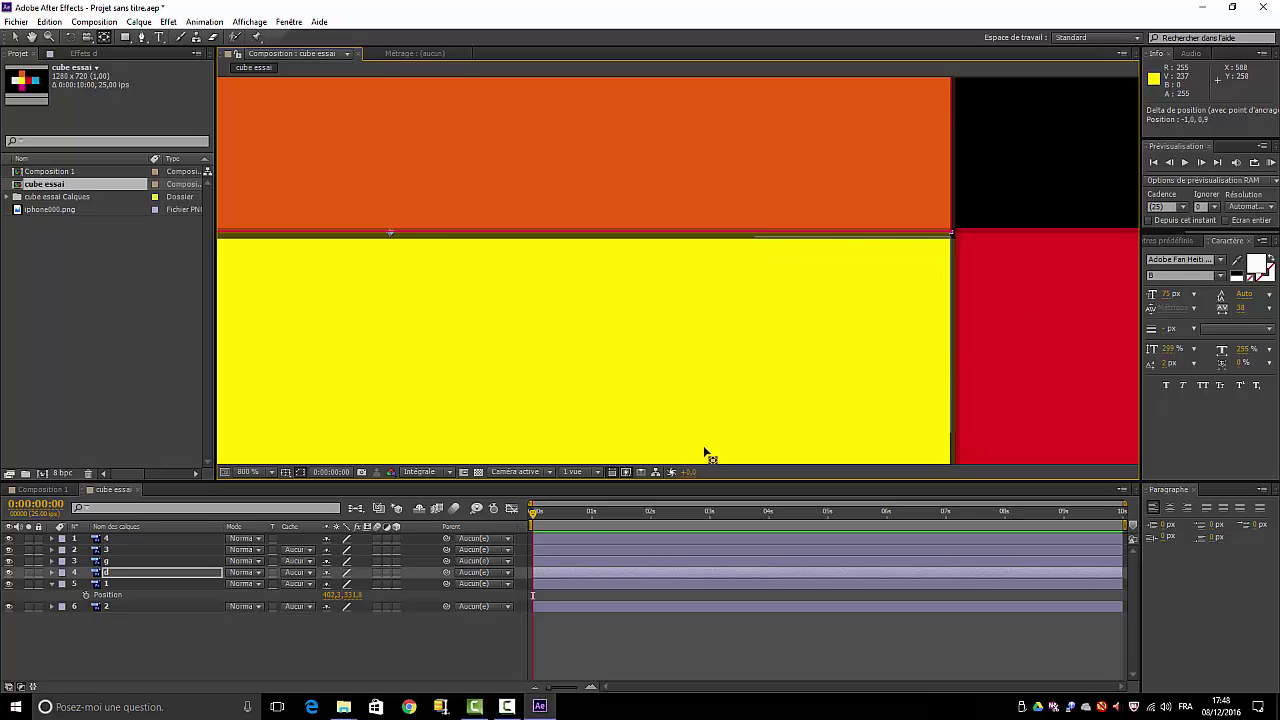
click(134, 563)
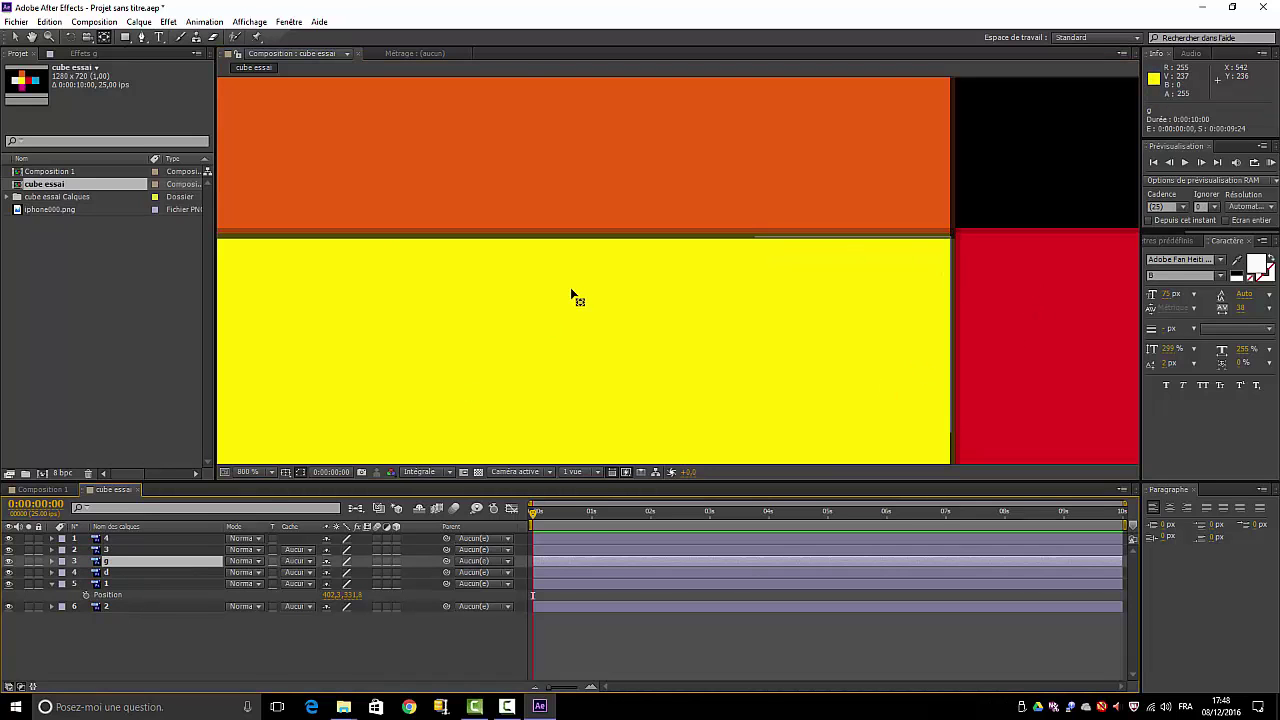
Move magenta layer g's anchor to its top edge and shift the face up toward the yellow face
key(comma)
key(comma)
key(comma)
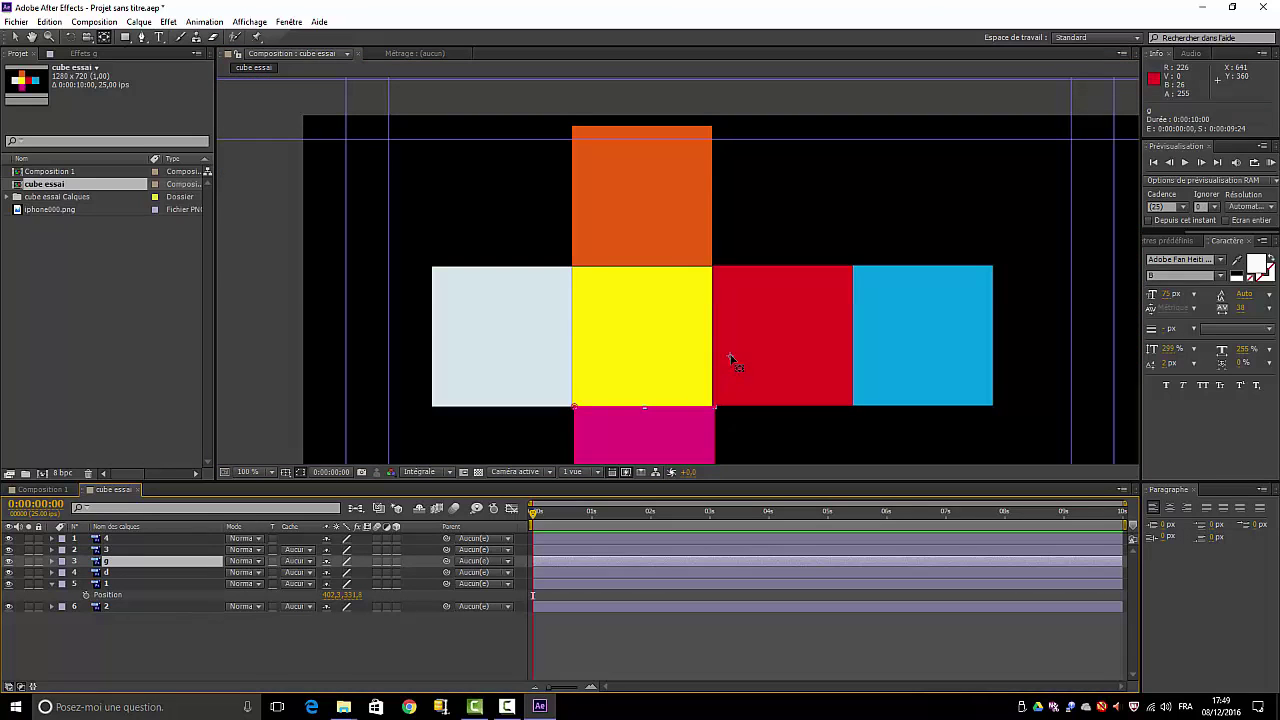
mouse_move(730, 345)
mouse_down()
mouse_move(670, 418)
mouse_move(648, 418)
mouse_move(648, 406)
mouse_up()
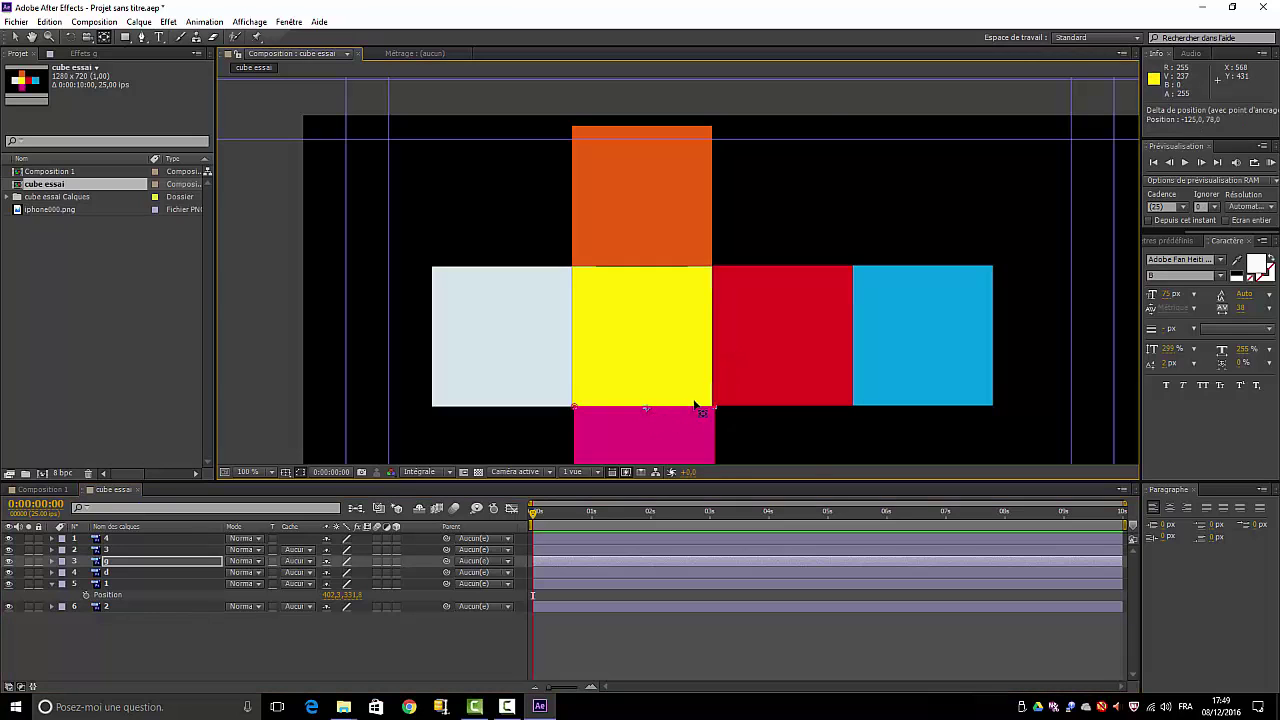
key(period)
key(period)
key(period)
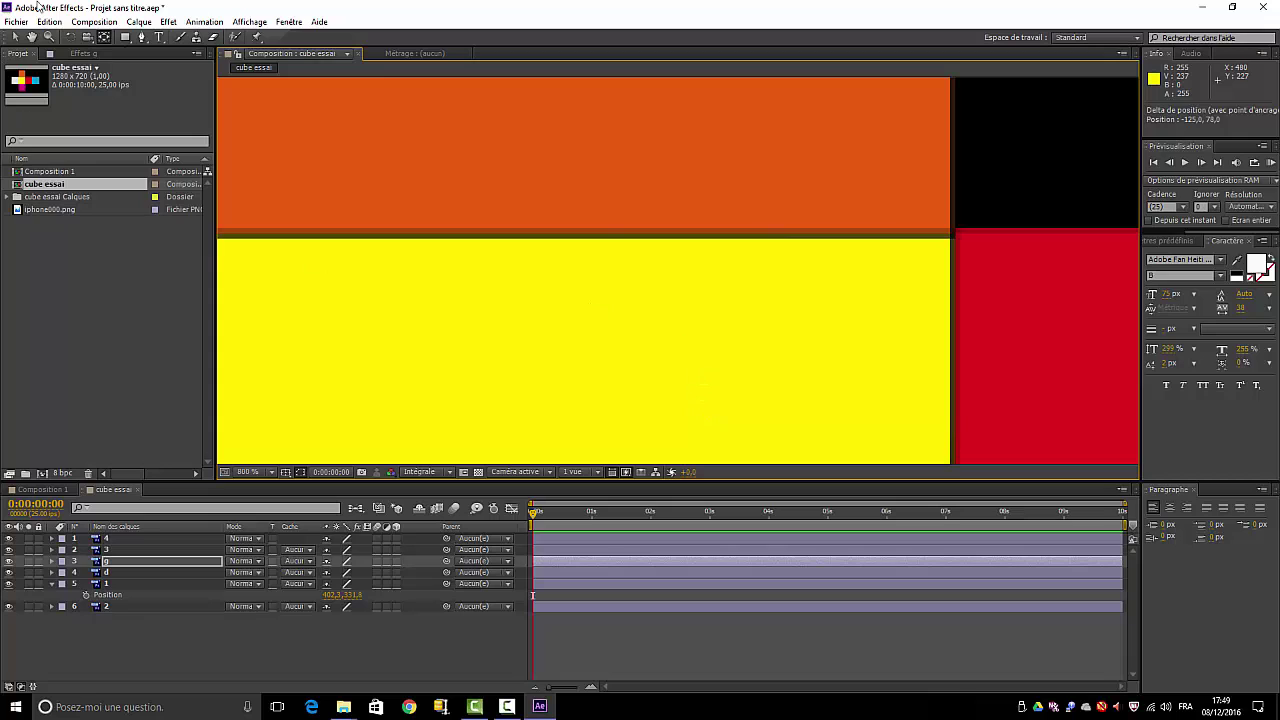
key(h)
drag(506, 389, 534, 166)
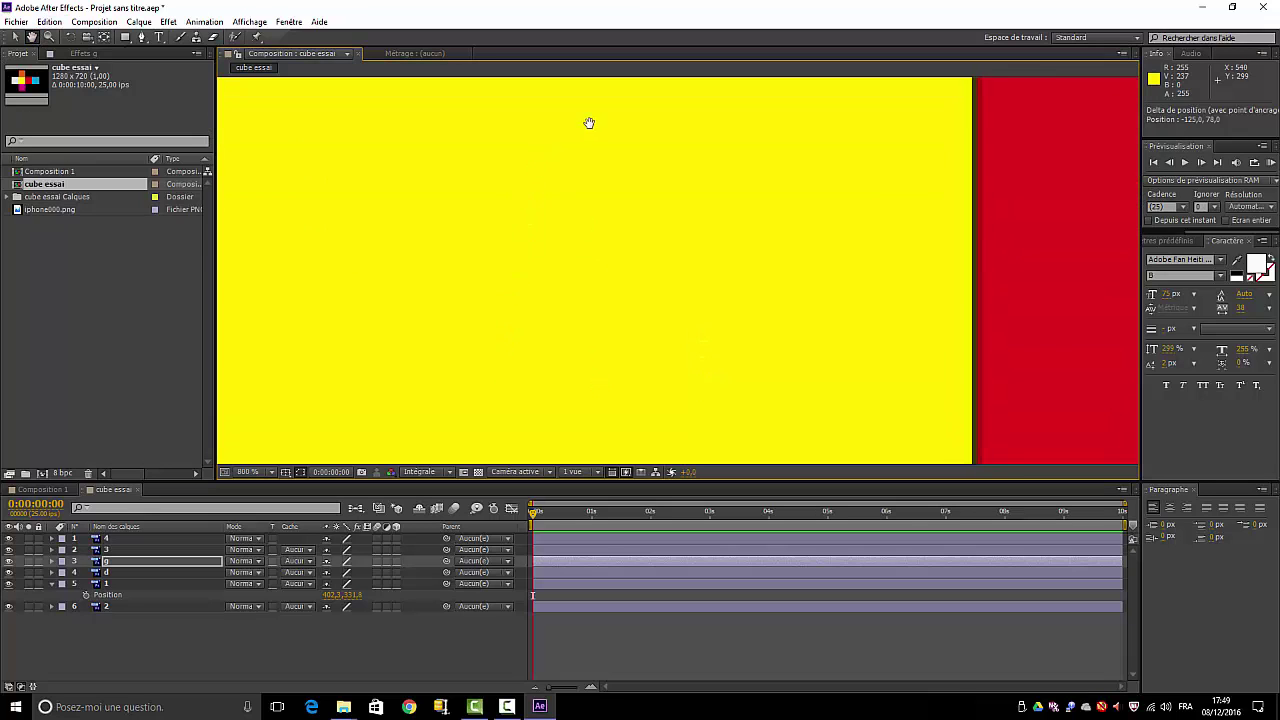
scroll(577, 197, down, 5)
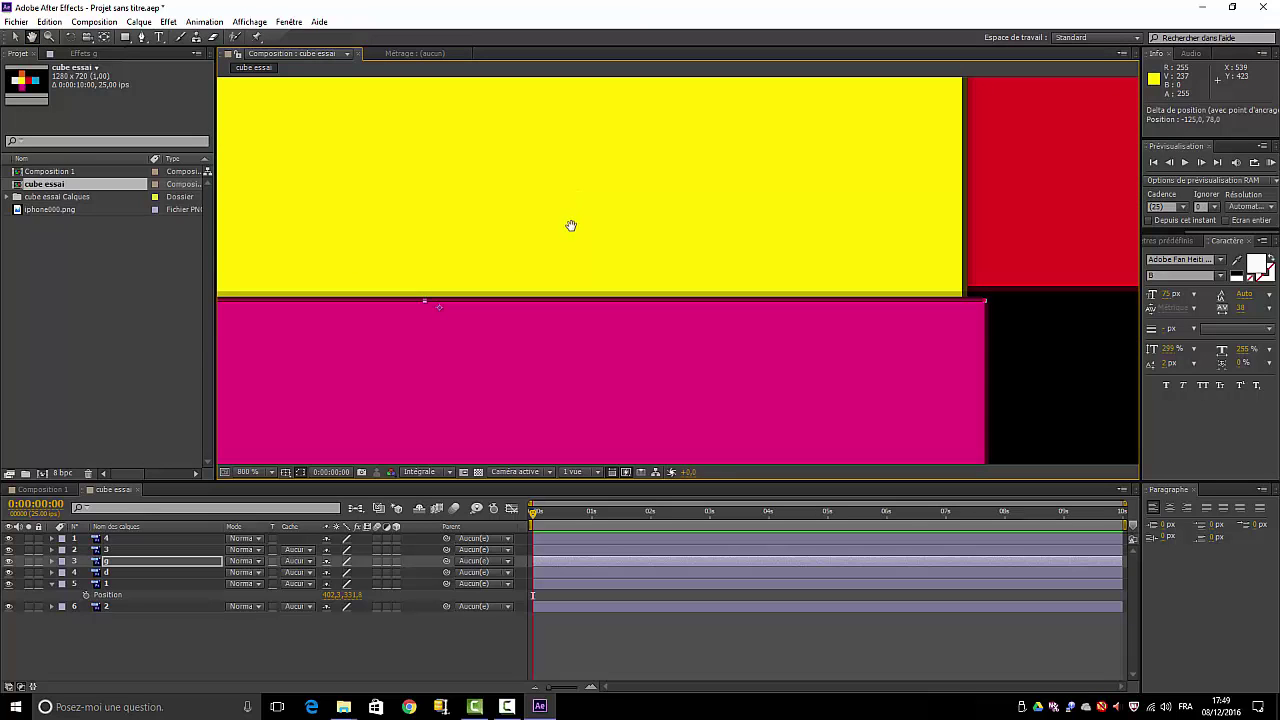
click(15, 36)
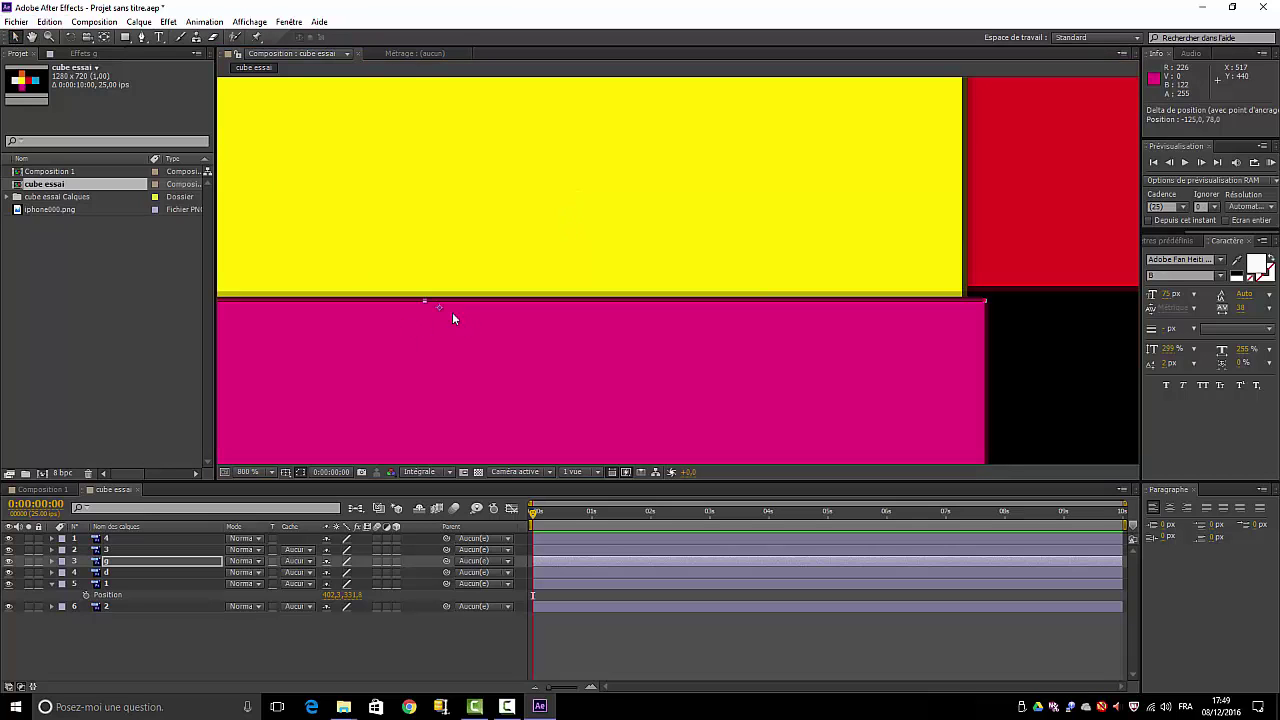
mouse_move(443, 308)
mouse_down()
mouse_move(423, 298)
mouse_move(448, 303)
mouse_up()
click(114, 368)
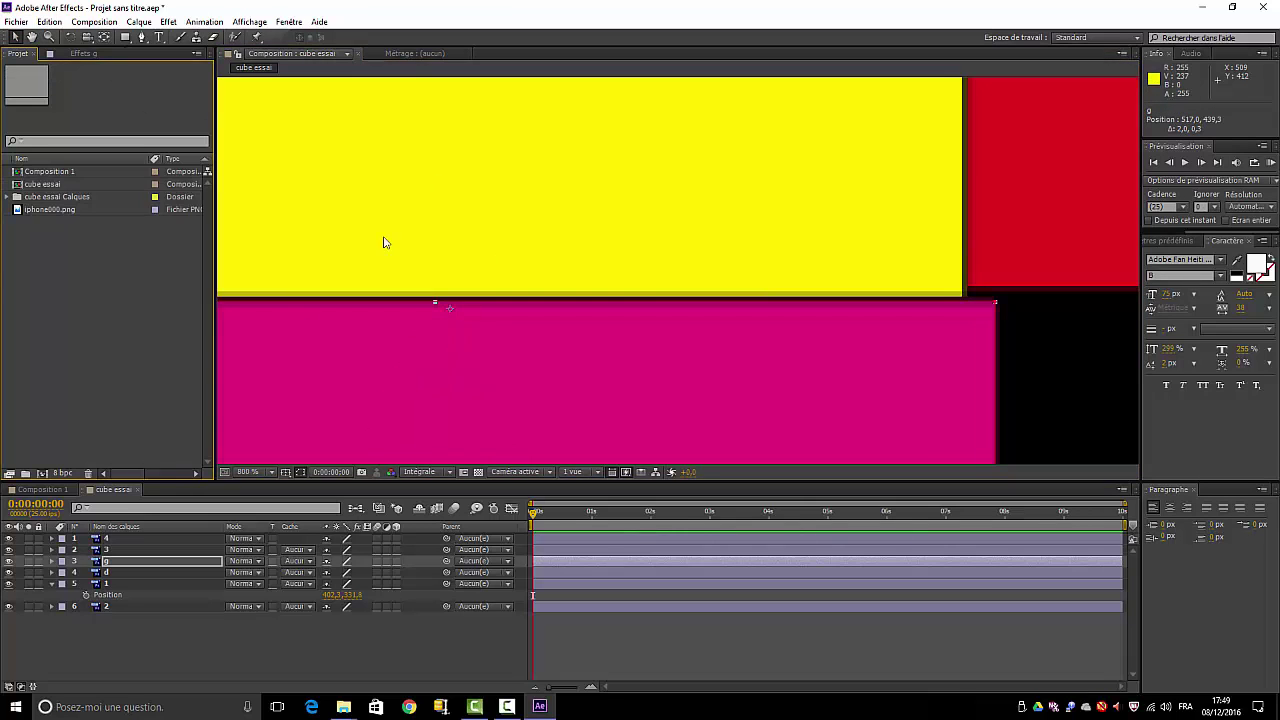
click(101, 40)
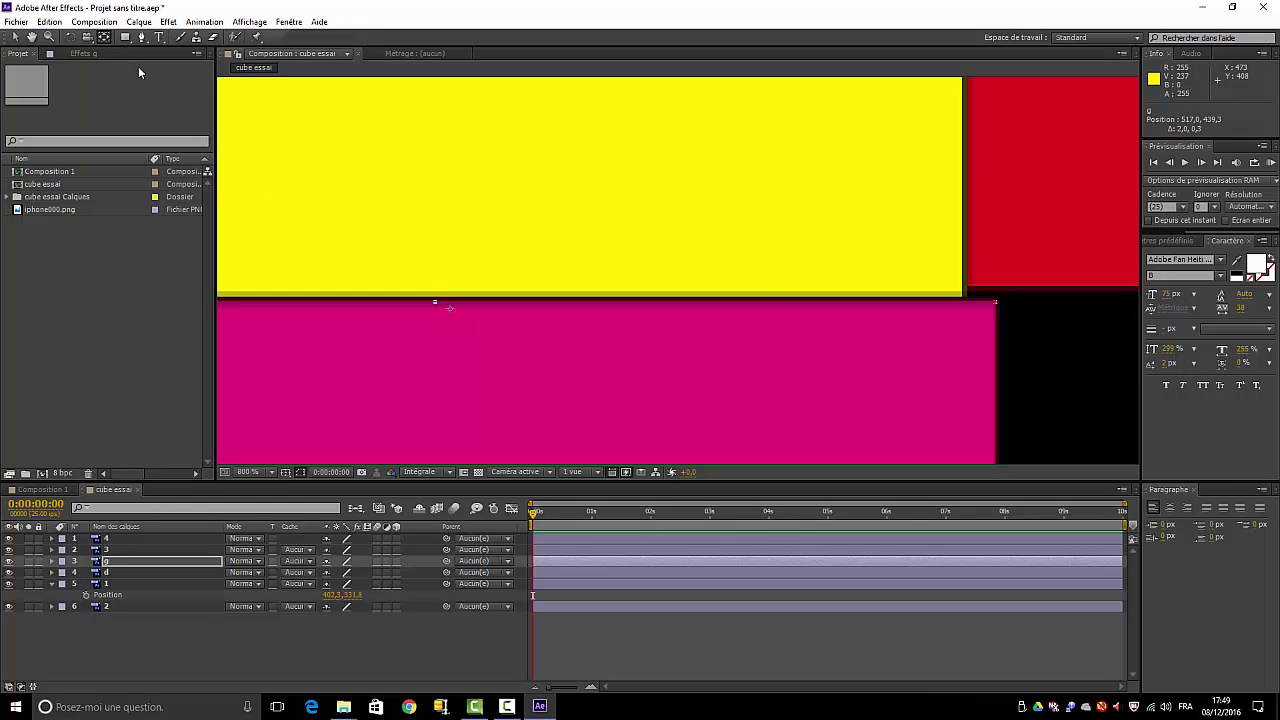
Undo the last two changes and reposition magenta face g's anchor point
click(45, 21)
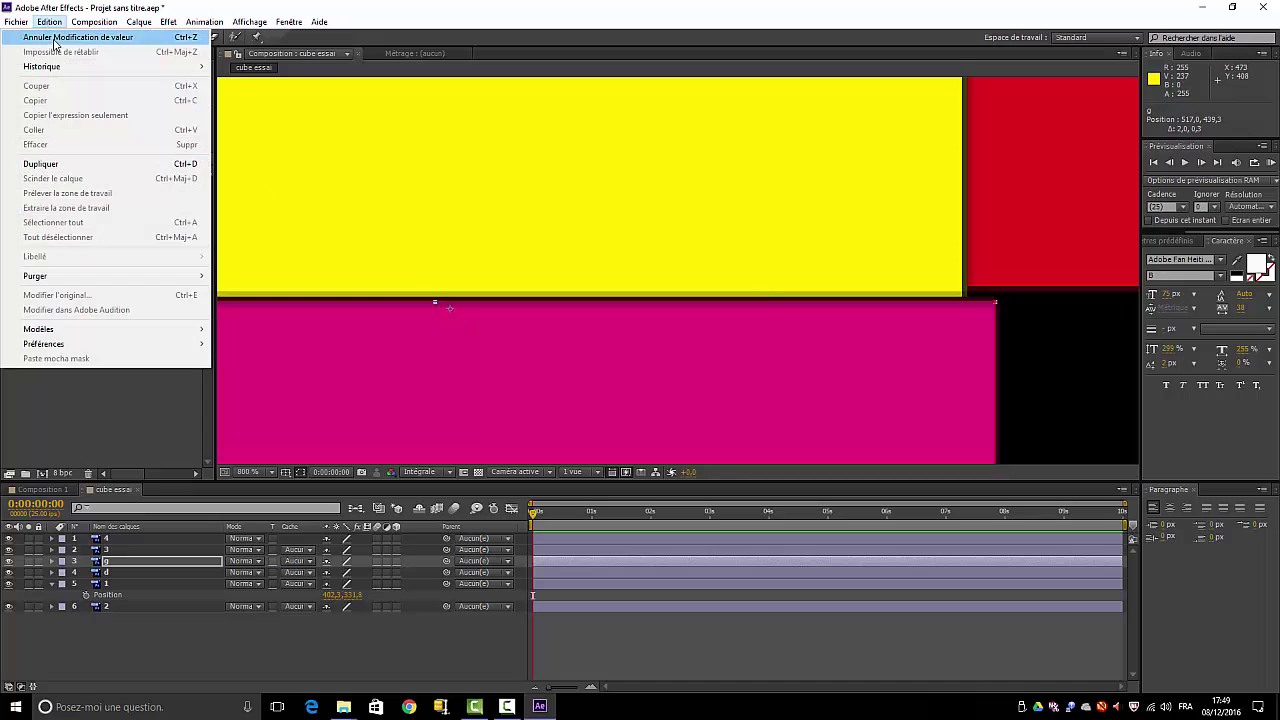
click(55, 38)
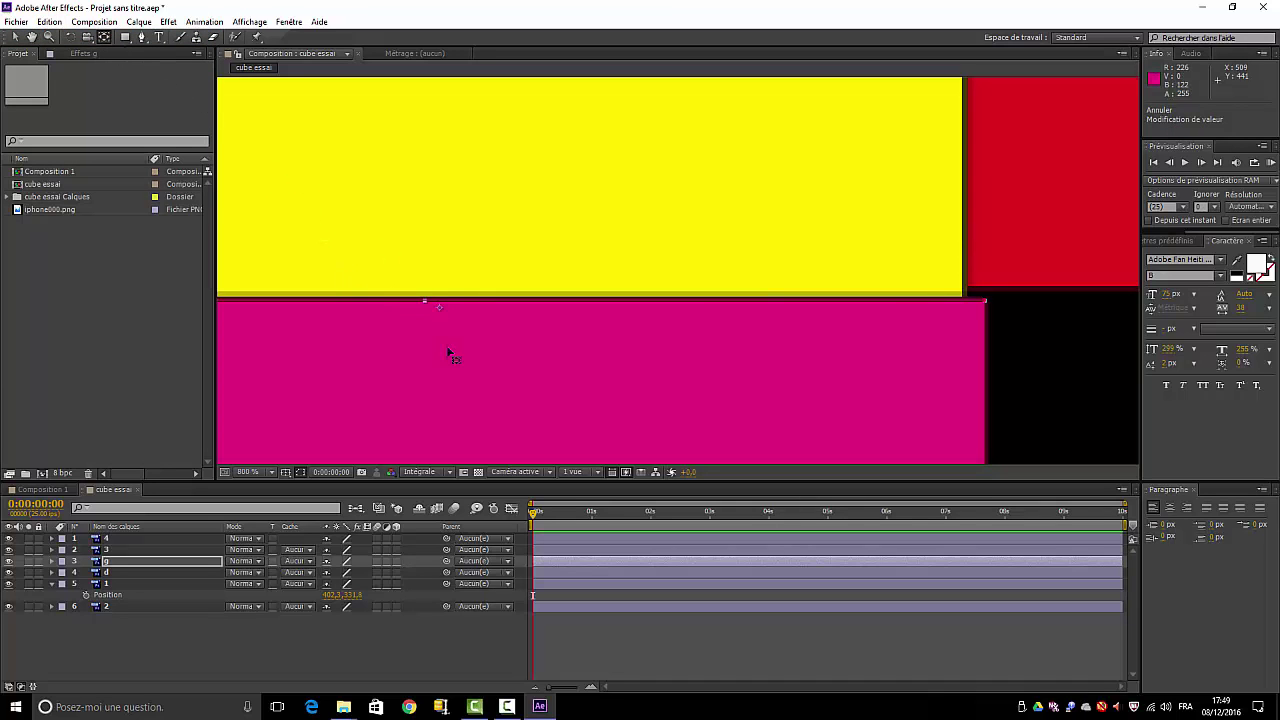
drag(441, 313, 427, 308)
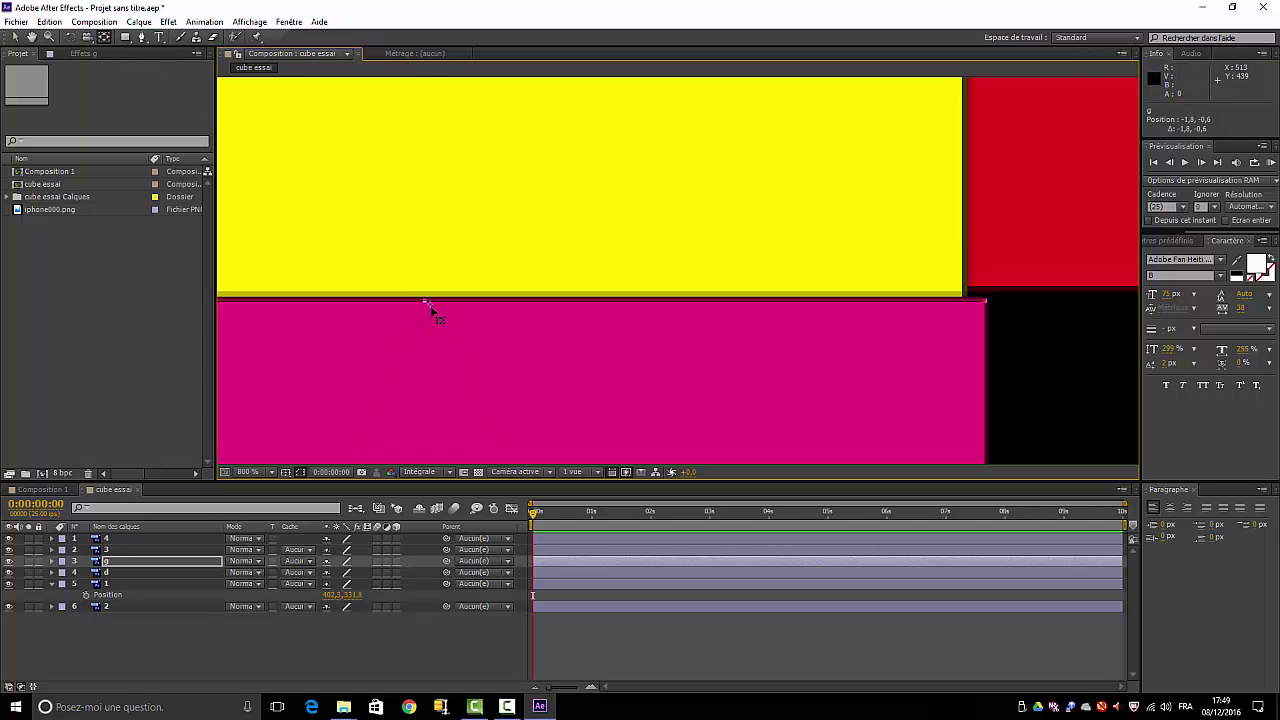
click(49, 21)
click(48, 37)
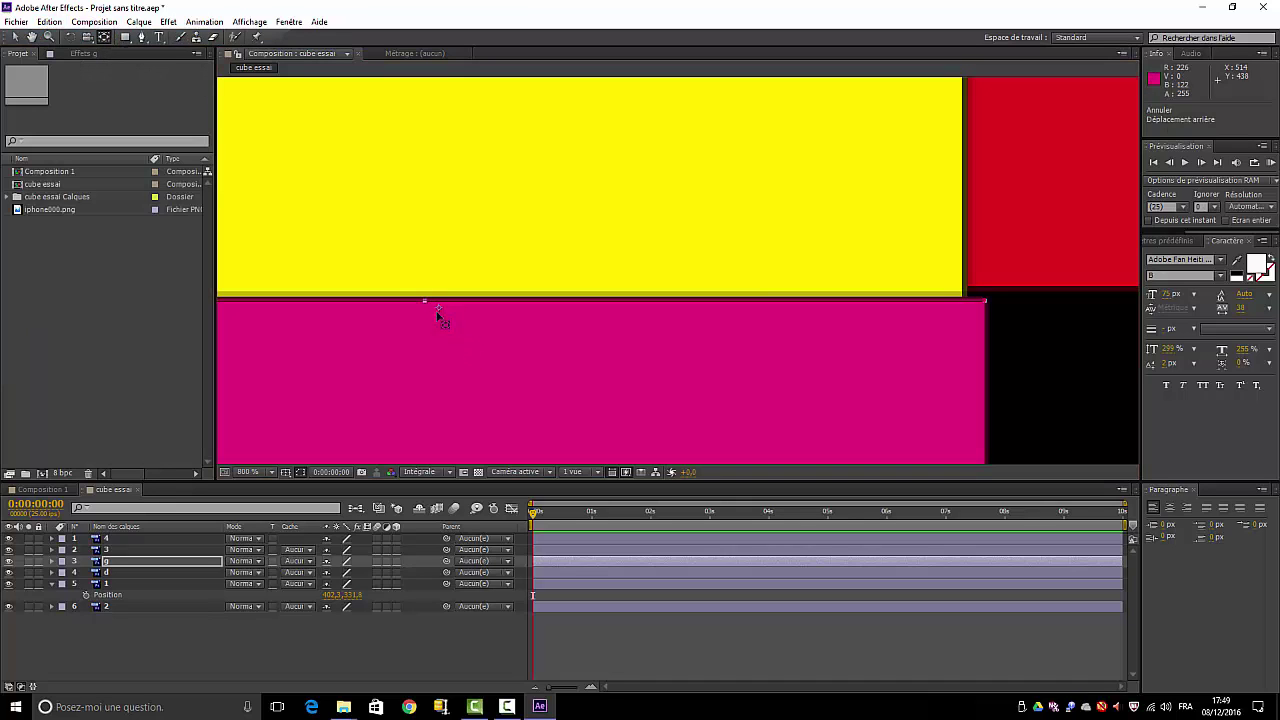
drag(437, 314, 424, 300)
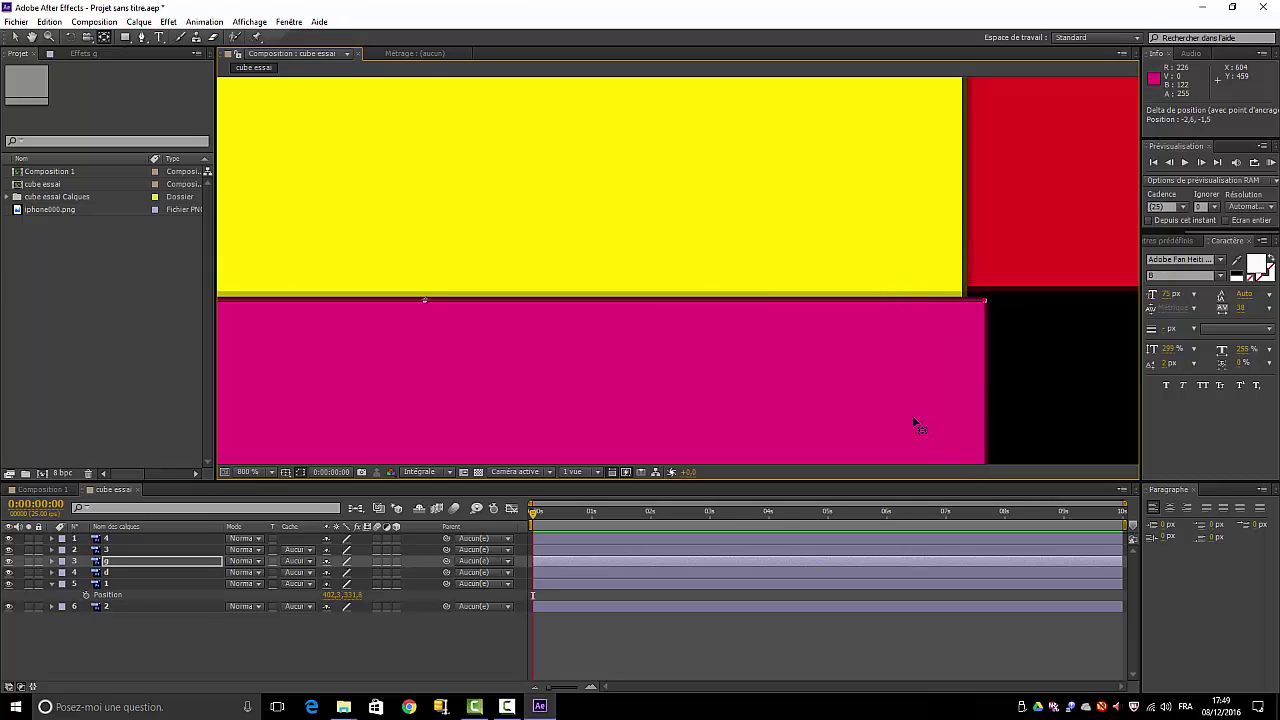
Nudge magenta face g three pixels left to Position 509,1, 437,5 and zoom back out
key(Left)
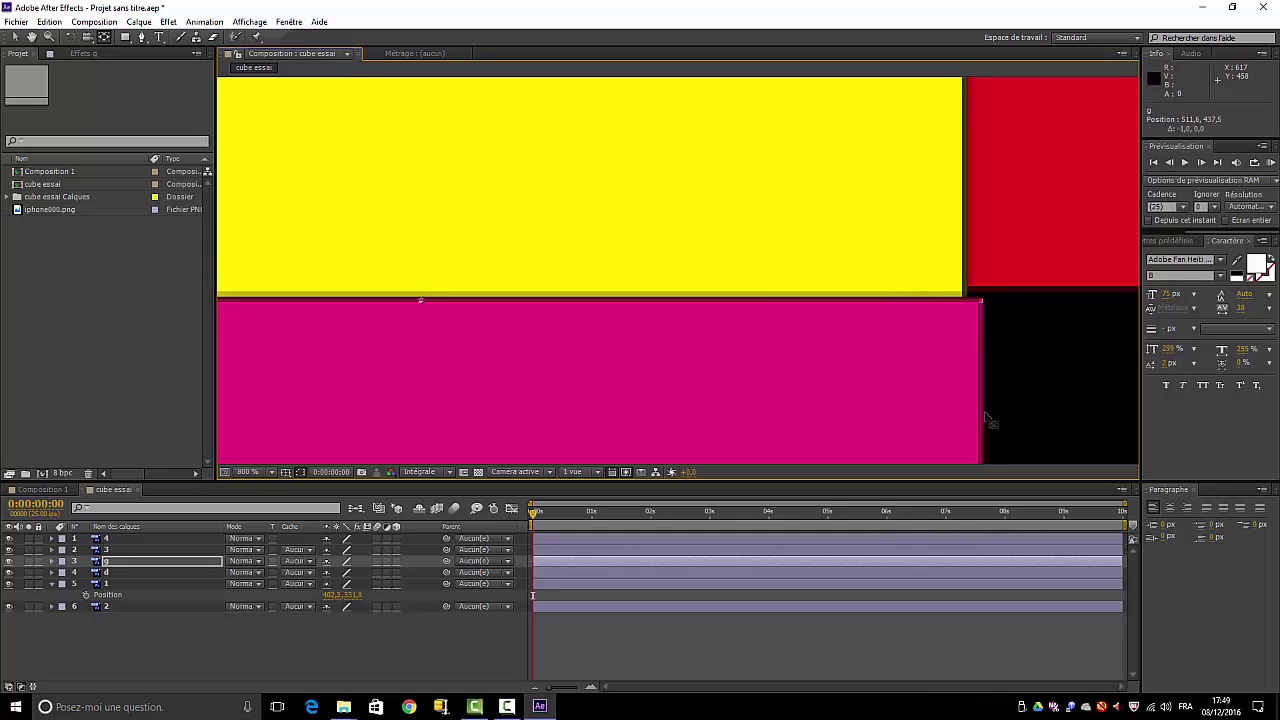
key(Left)
key(Left)
key(Left)
key(Left)
key(Left)
key(Left)
key(Left)
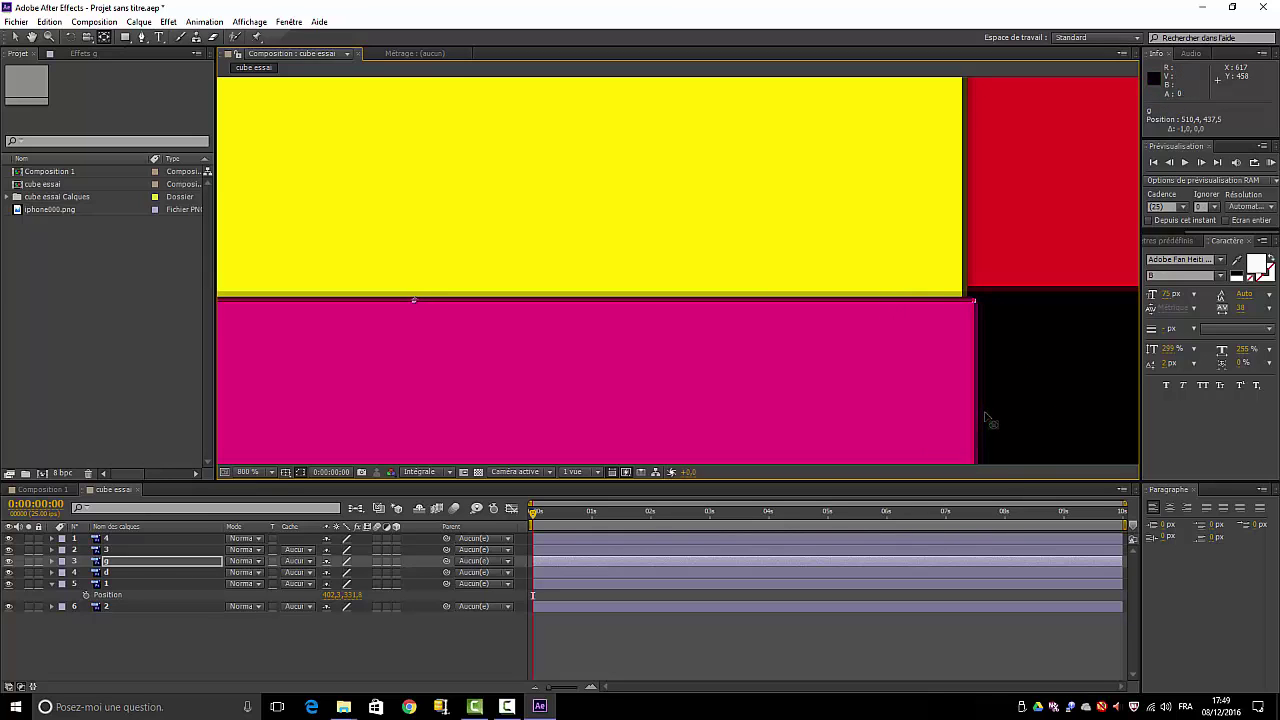
key(Left)
key(Left)
key(Left)
key(Left)
key(Left)
key(Left)
key(Left)
key(Left)
key(Left)
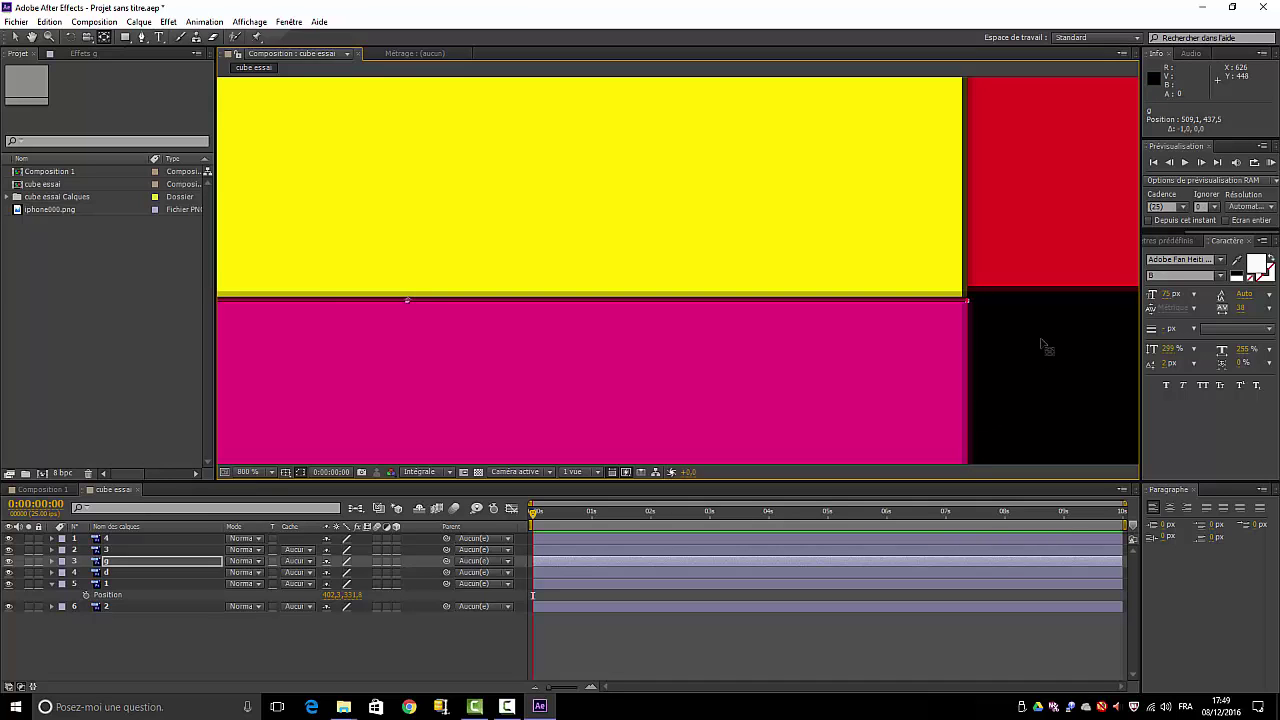
key(comma)
key(comma)
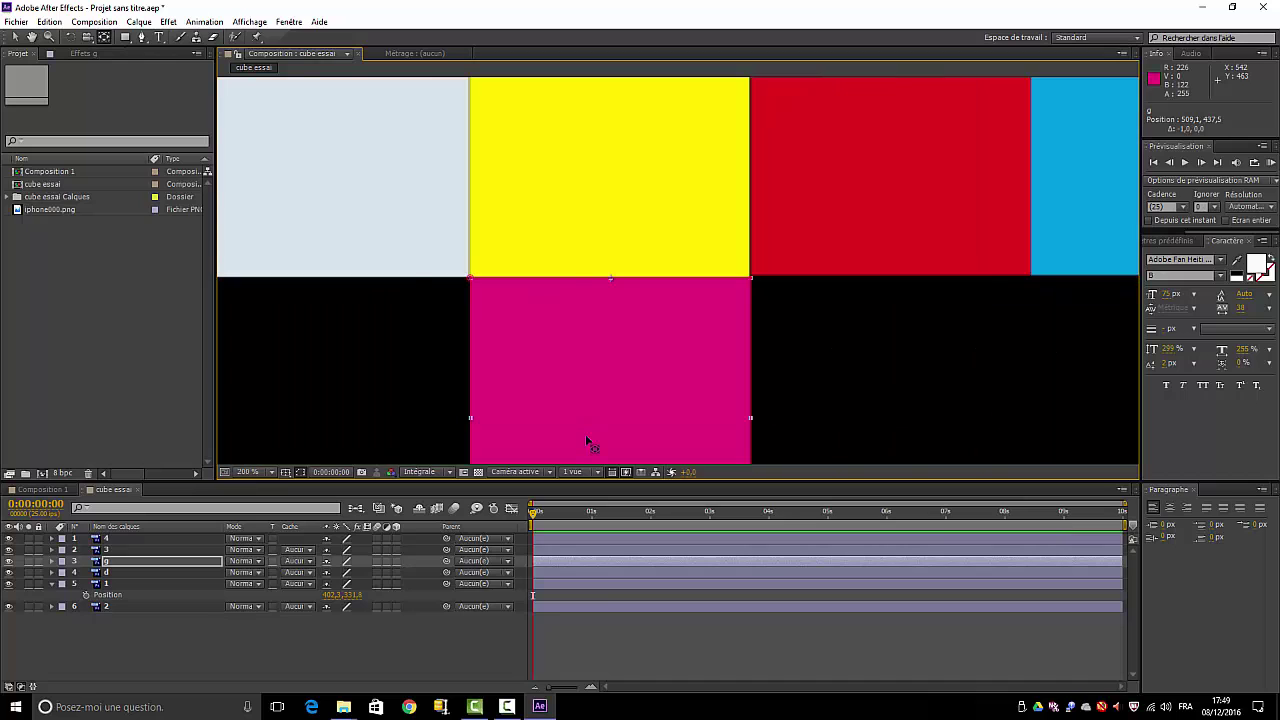
key(comma)
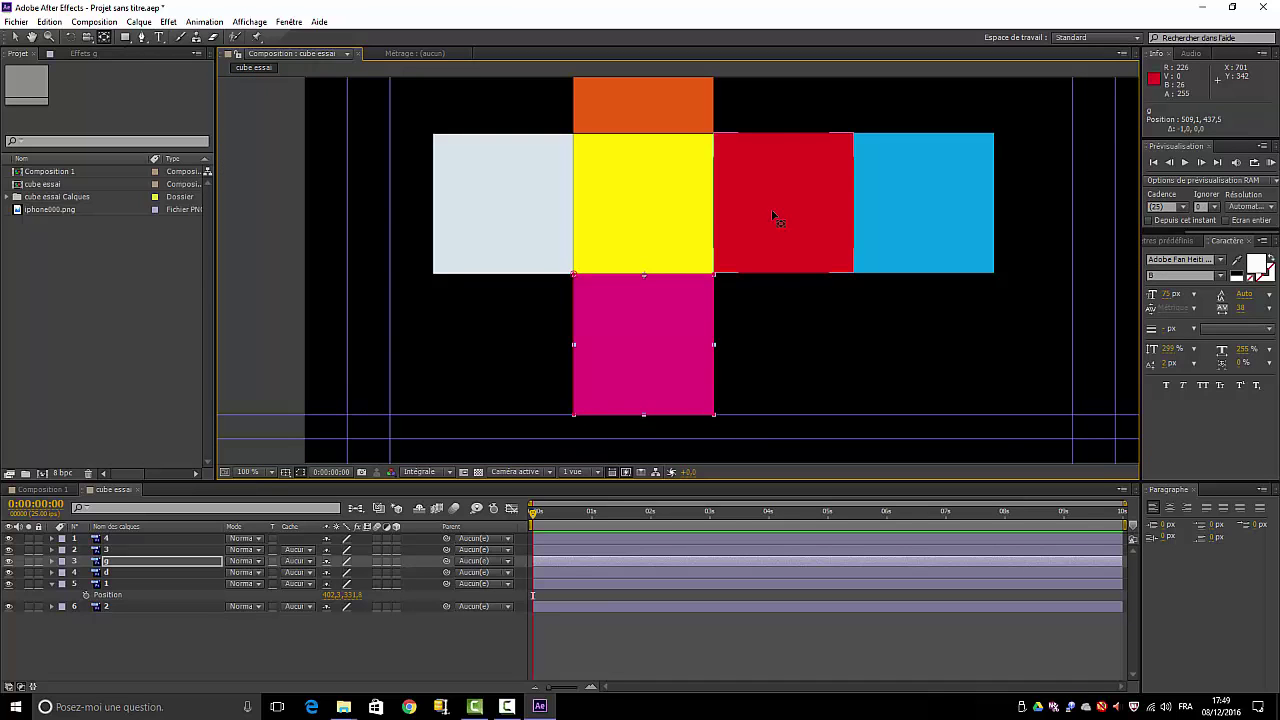
Move red layer 3's anchor point onto its left edge at the yellow face, refining at 800 %
click(775, 218)
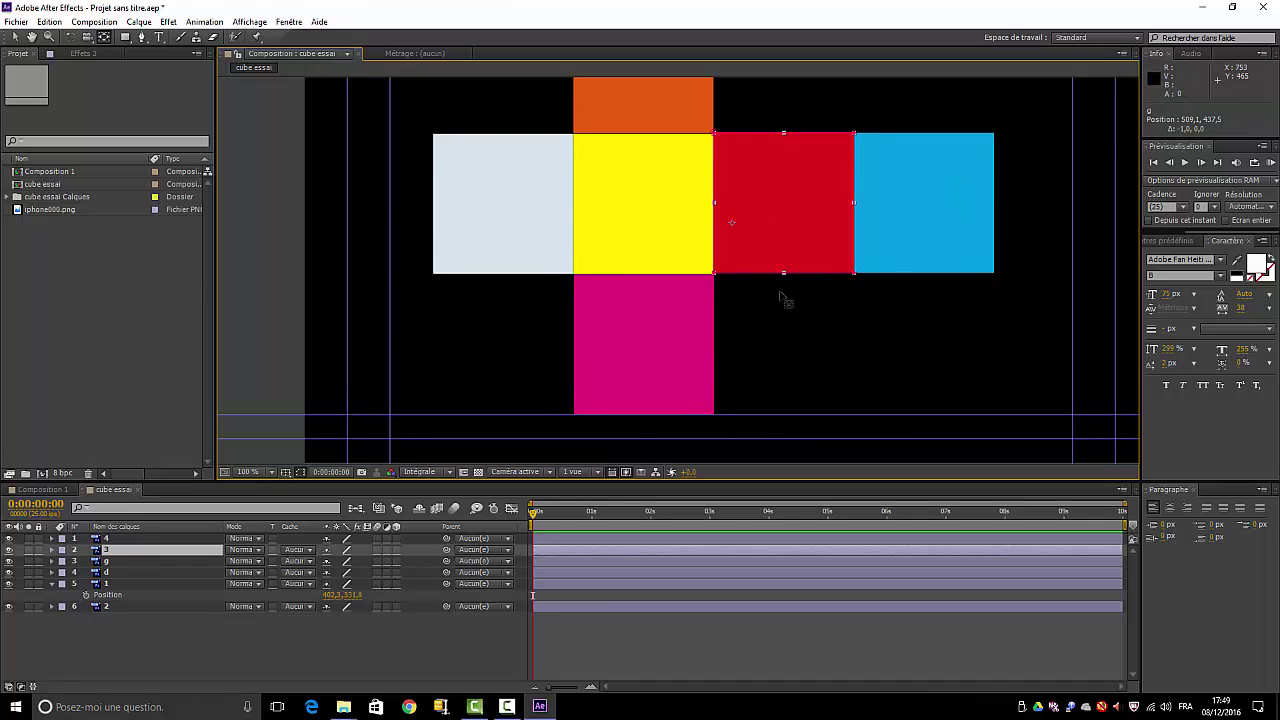
drag(735, 222, 716, 204)
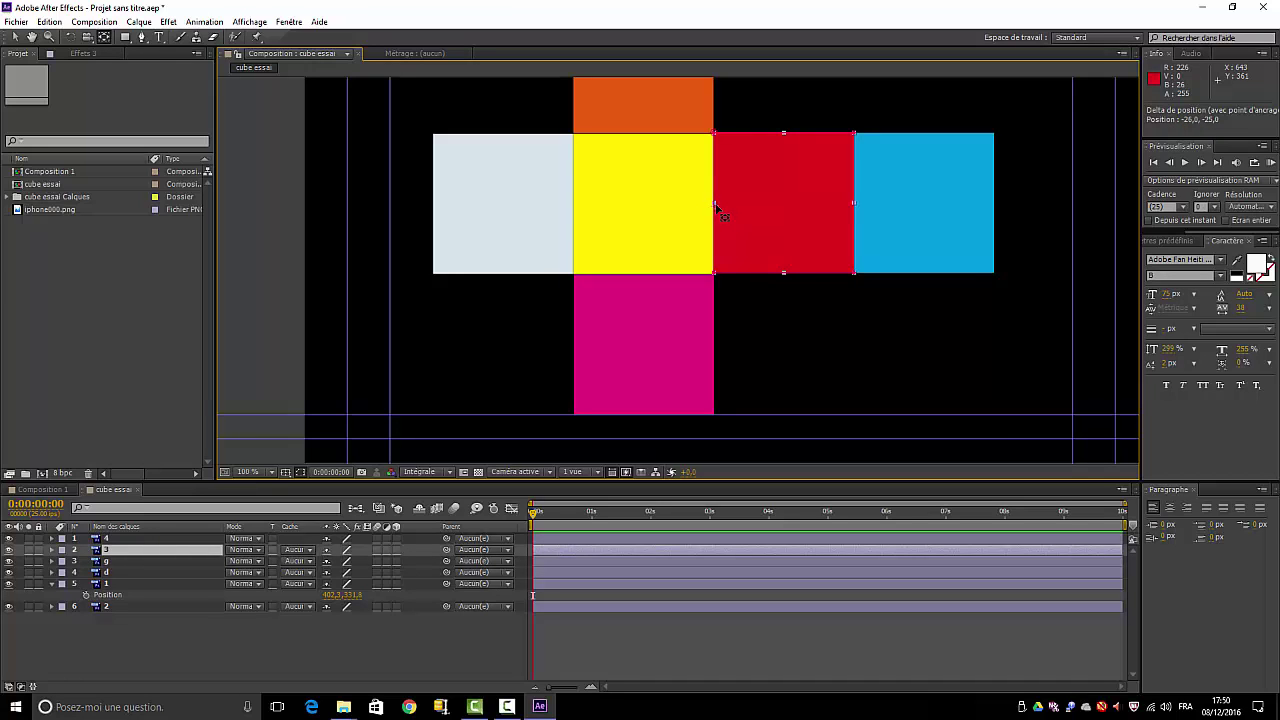
key(Return)
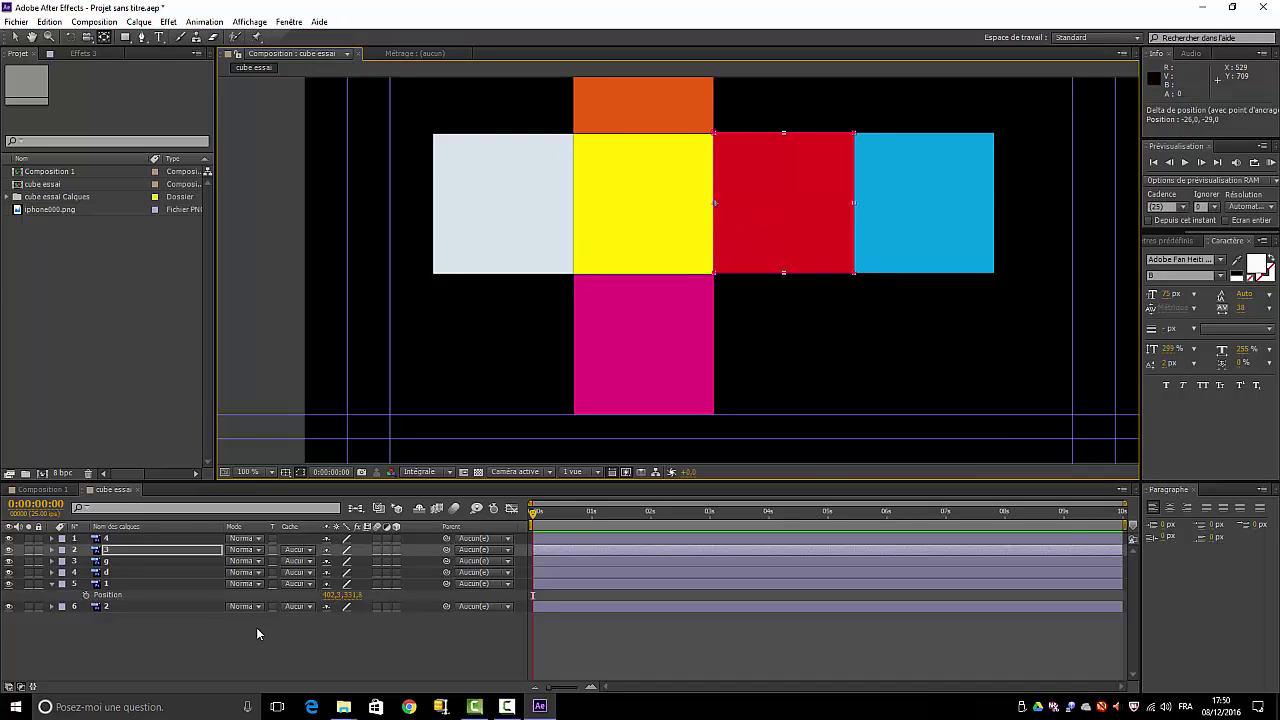
key(period)
key(period)
key(period)
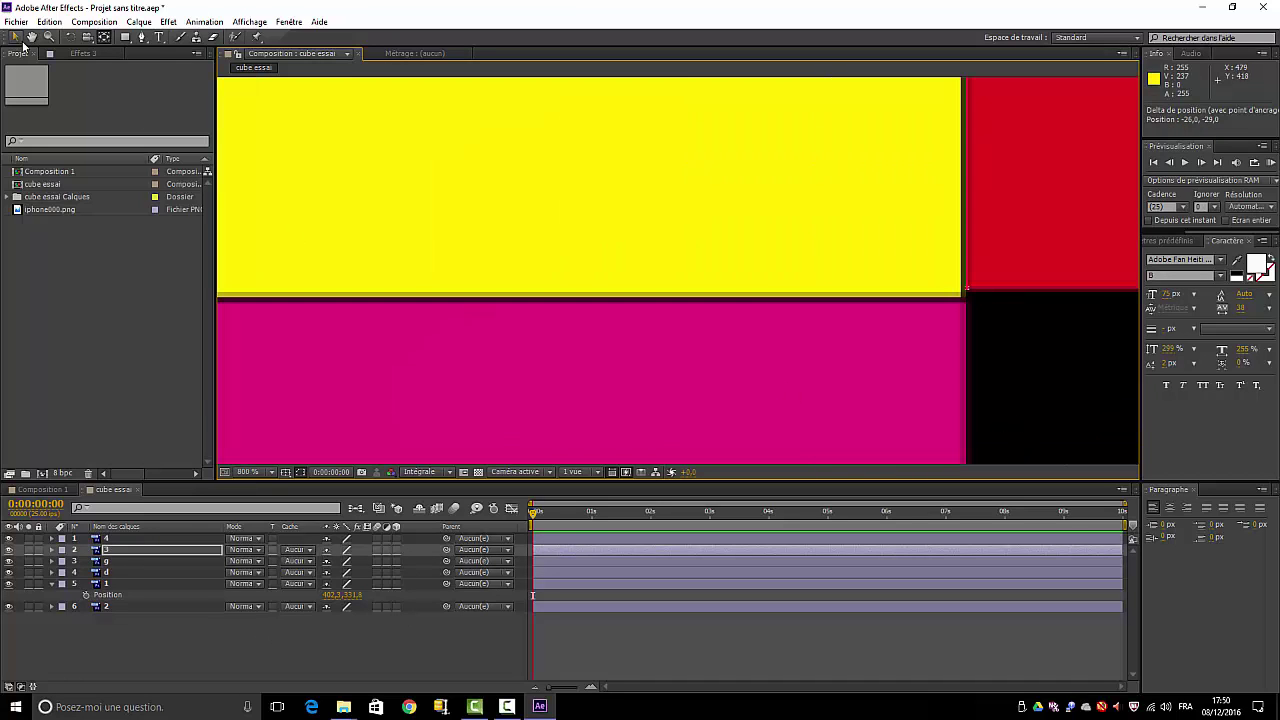
click(33, 37)
drag(774, 157, 614, 357)
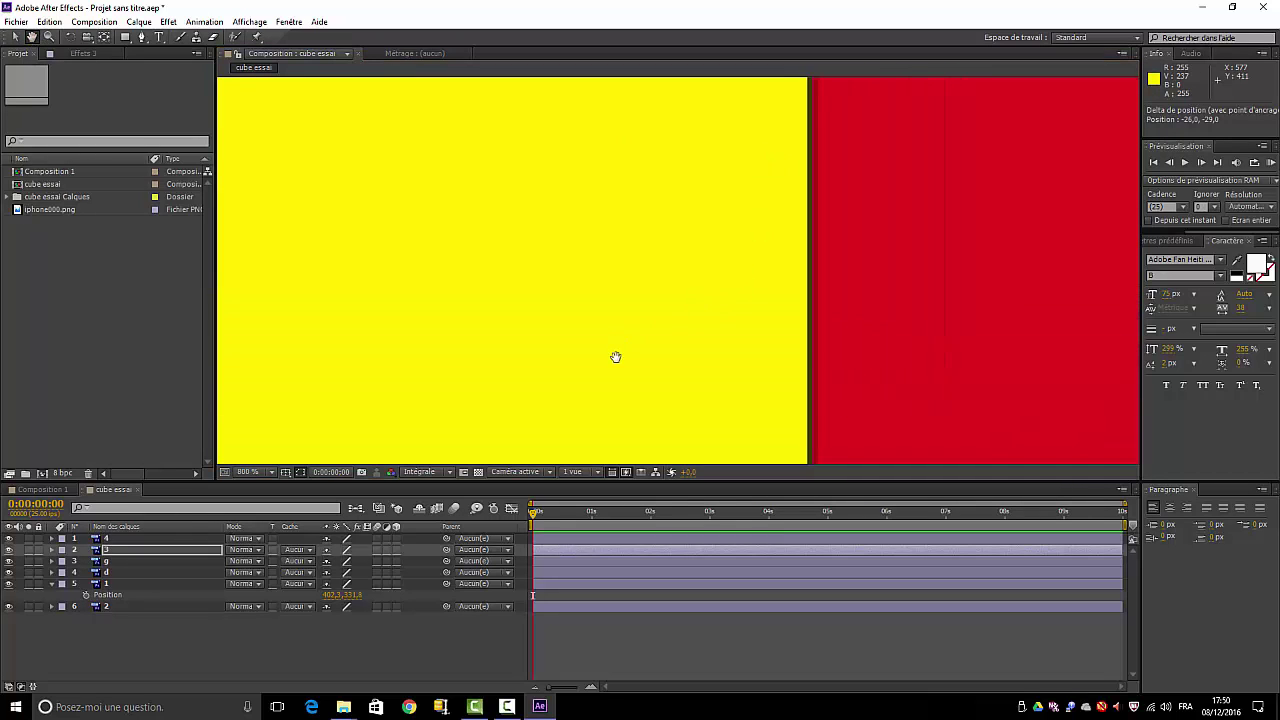
drag(885, 290, 726, 465)
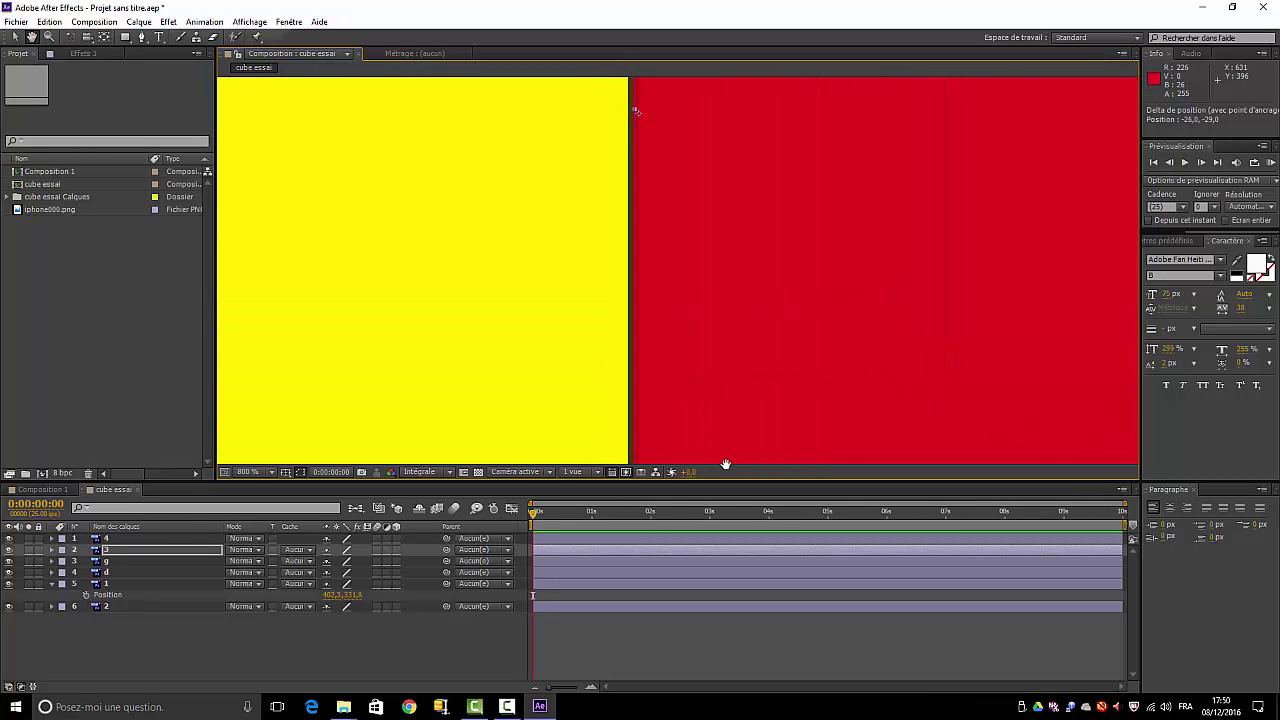
click(15, 37)
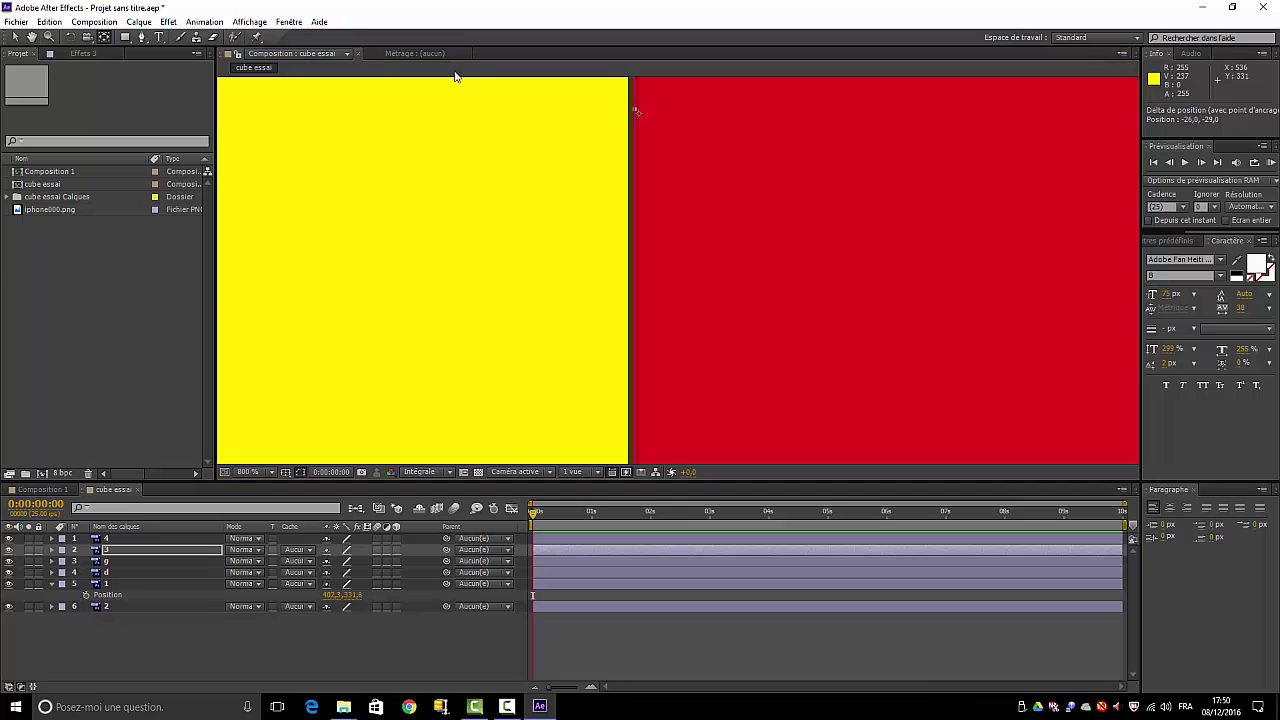
drag(641, 120, 633, 110)
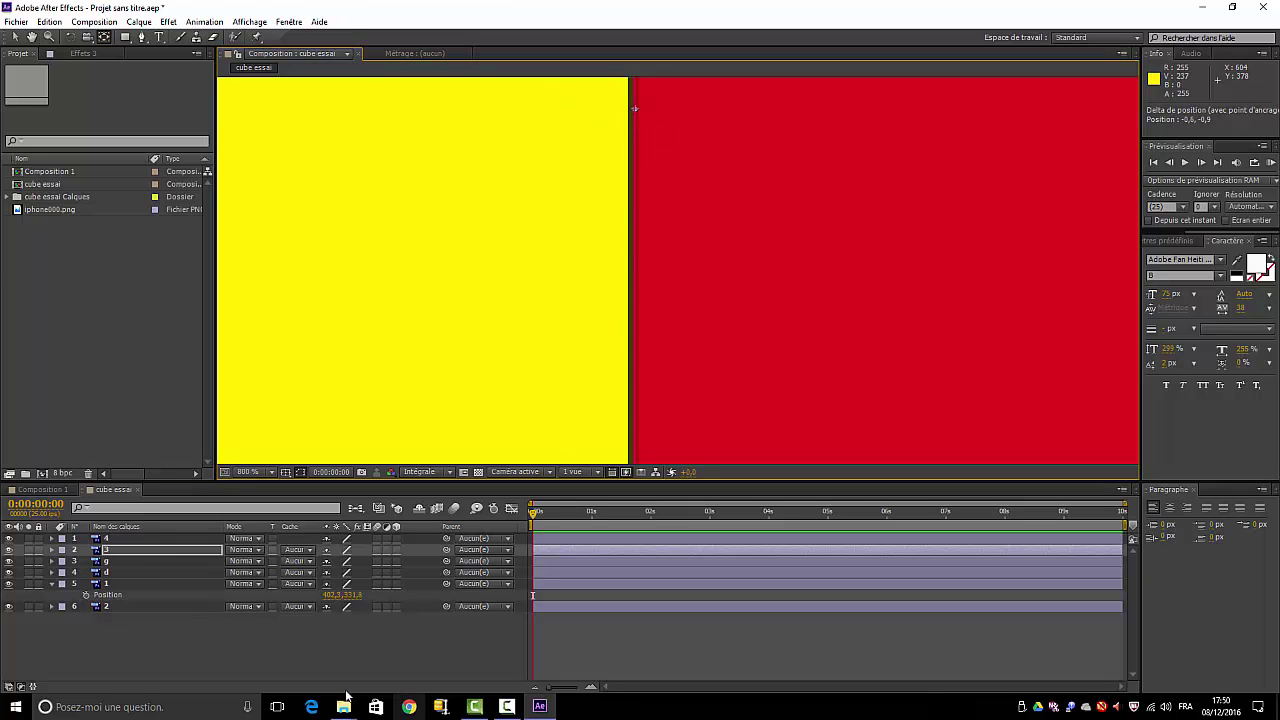
click(171, 540)
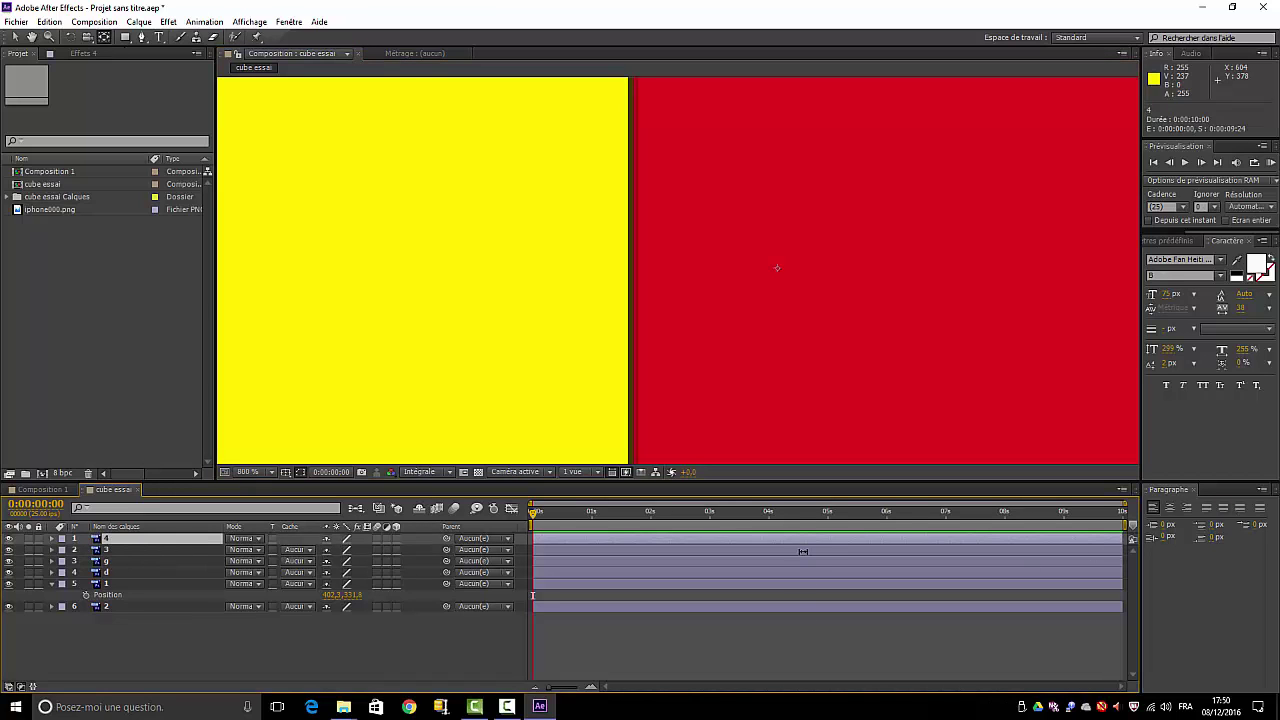
Move blue layer 4's anchor point onto its left edge with the red face, refined at 400 %
key(slash)
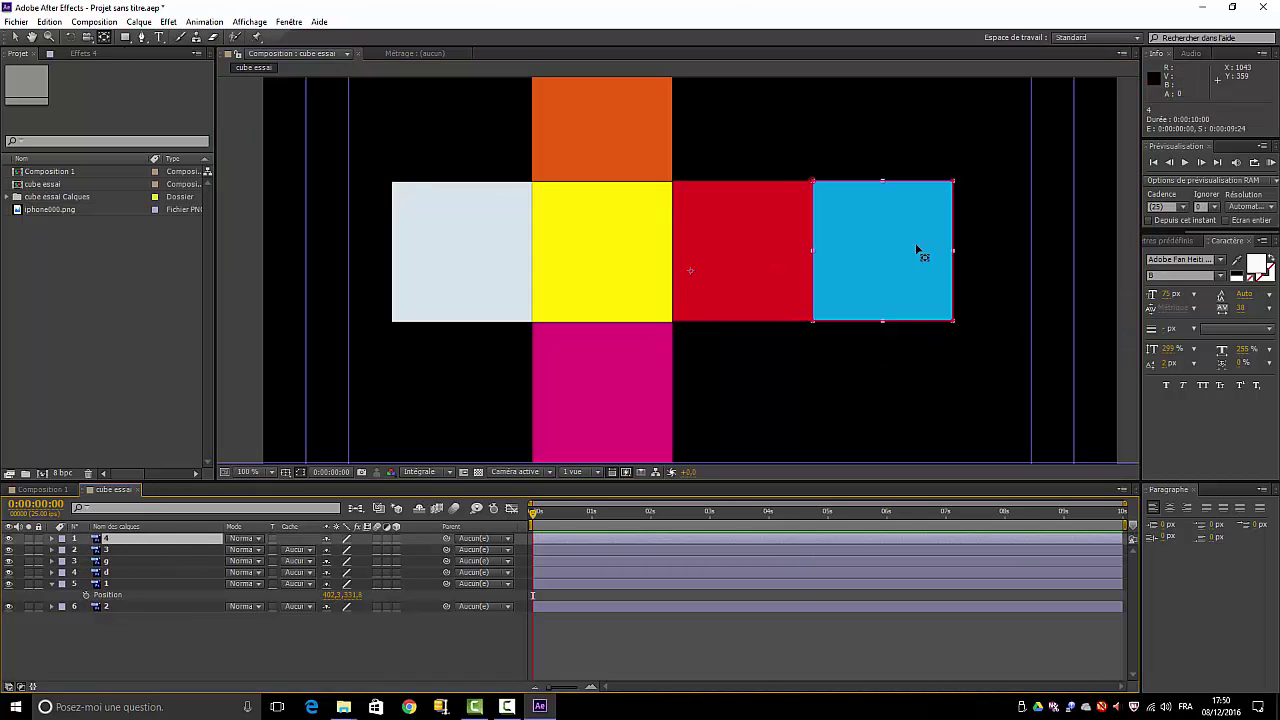
drag(690, 272, 806, 249)
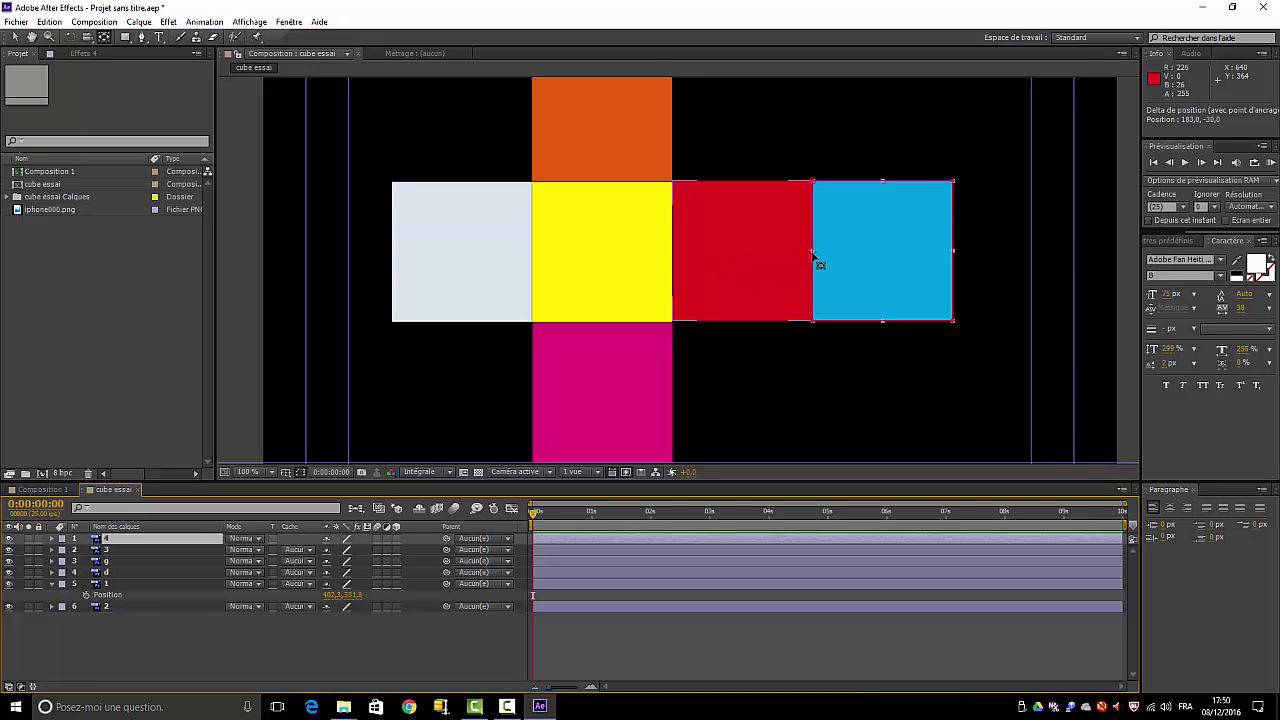
key(period)
key(period)
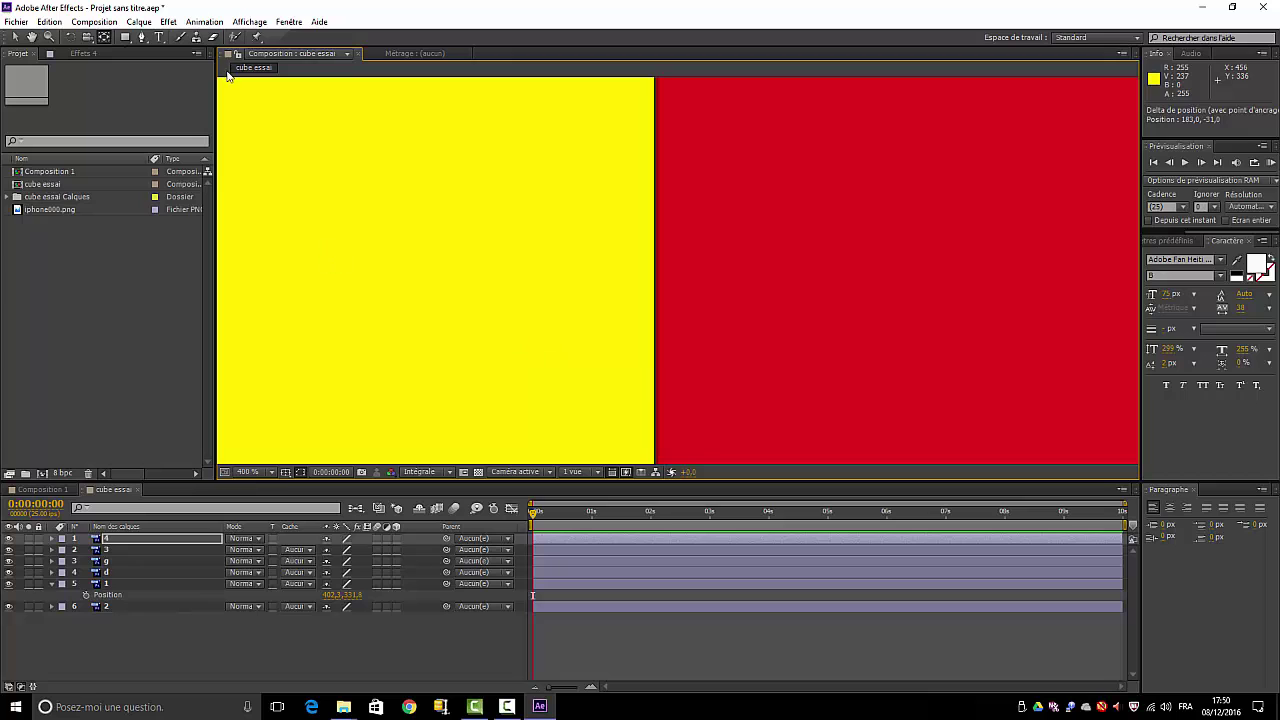
click(32, 36)
drag(902, 220, 457, 272)
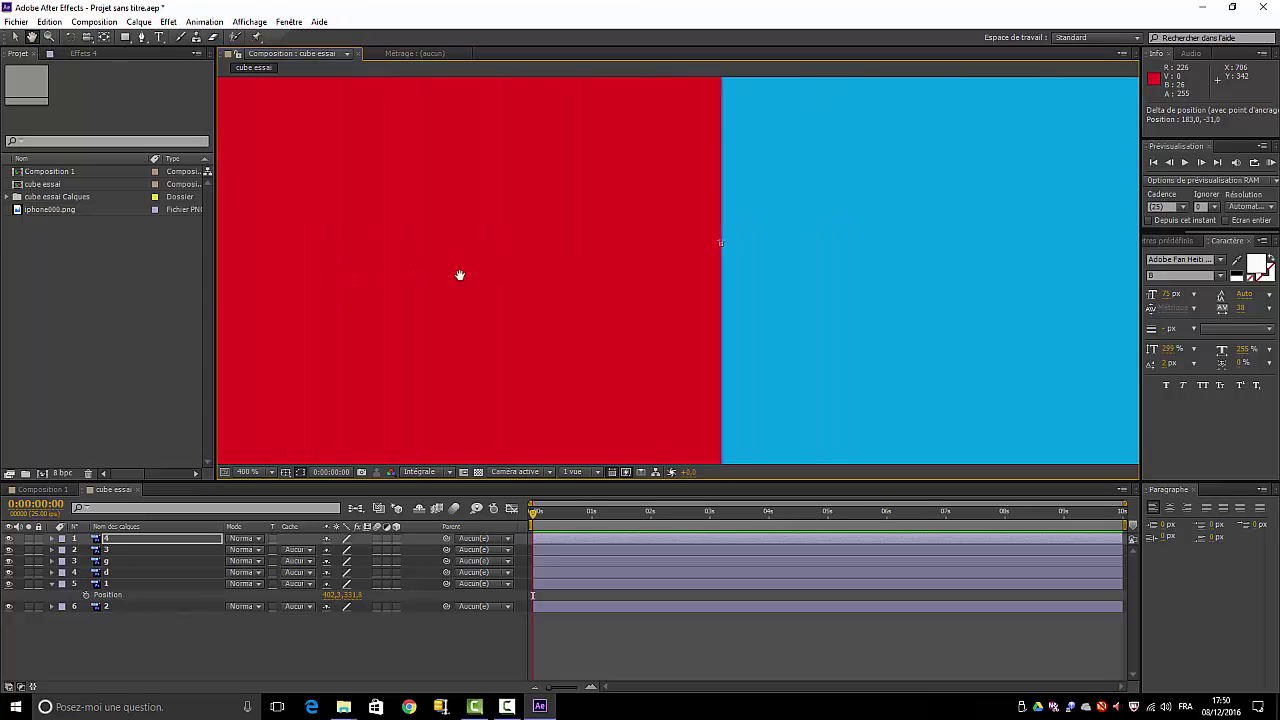
drag(931, 265, 623, 335)
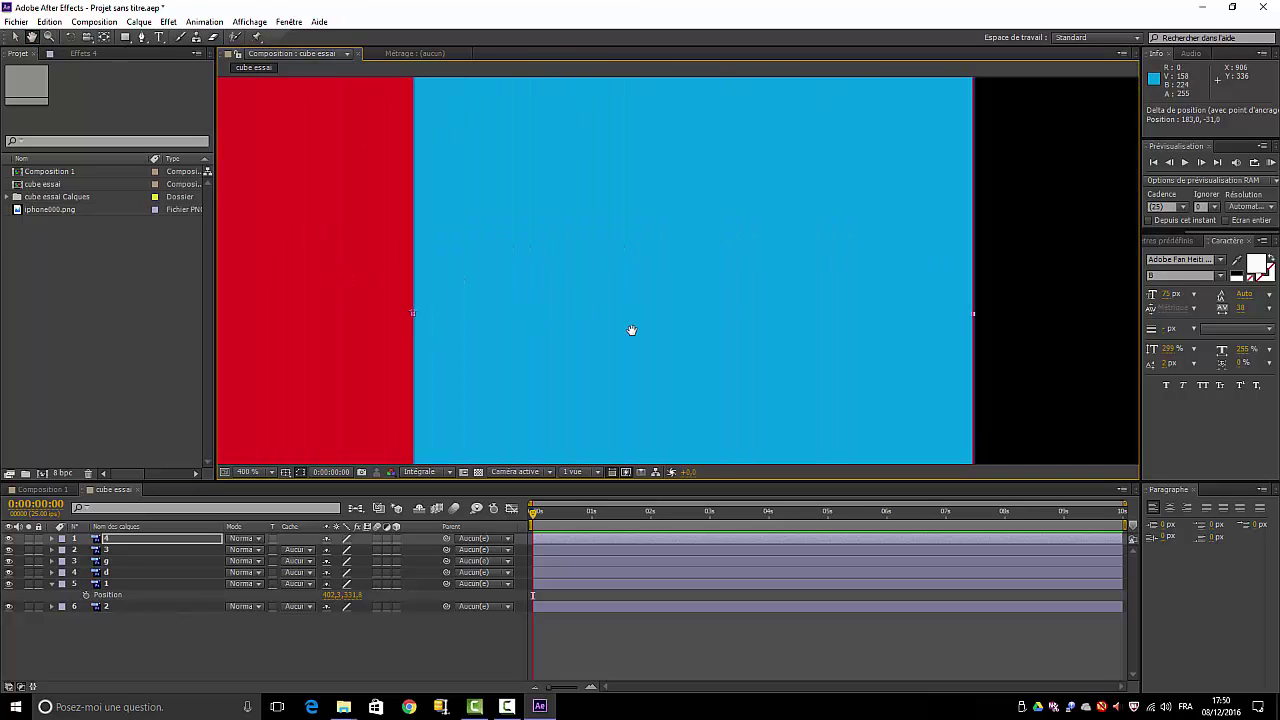
click(104, 36)
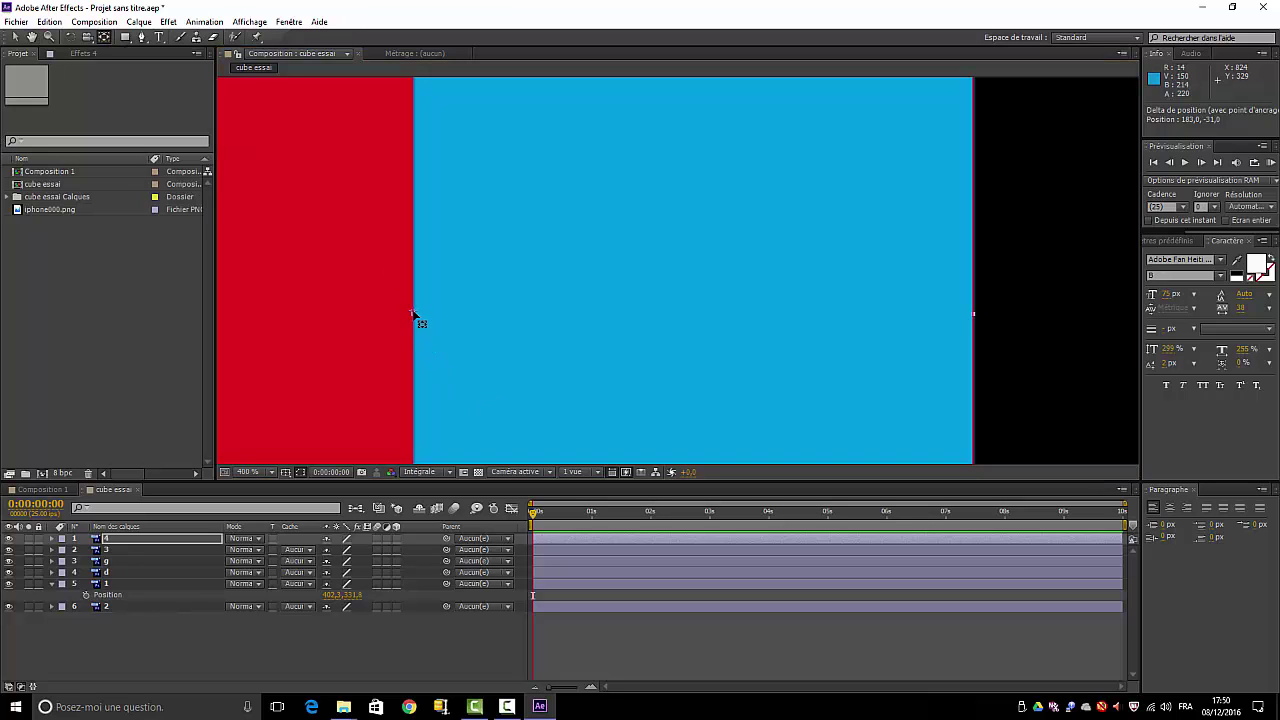
drag(412, 313, 411, 313)
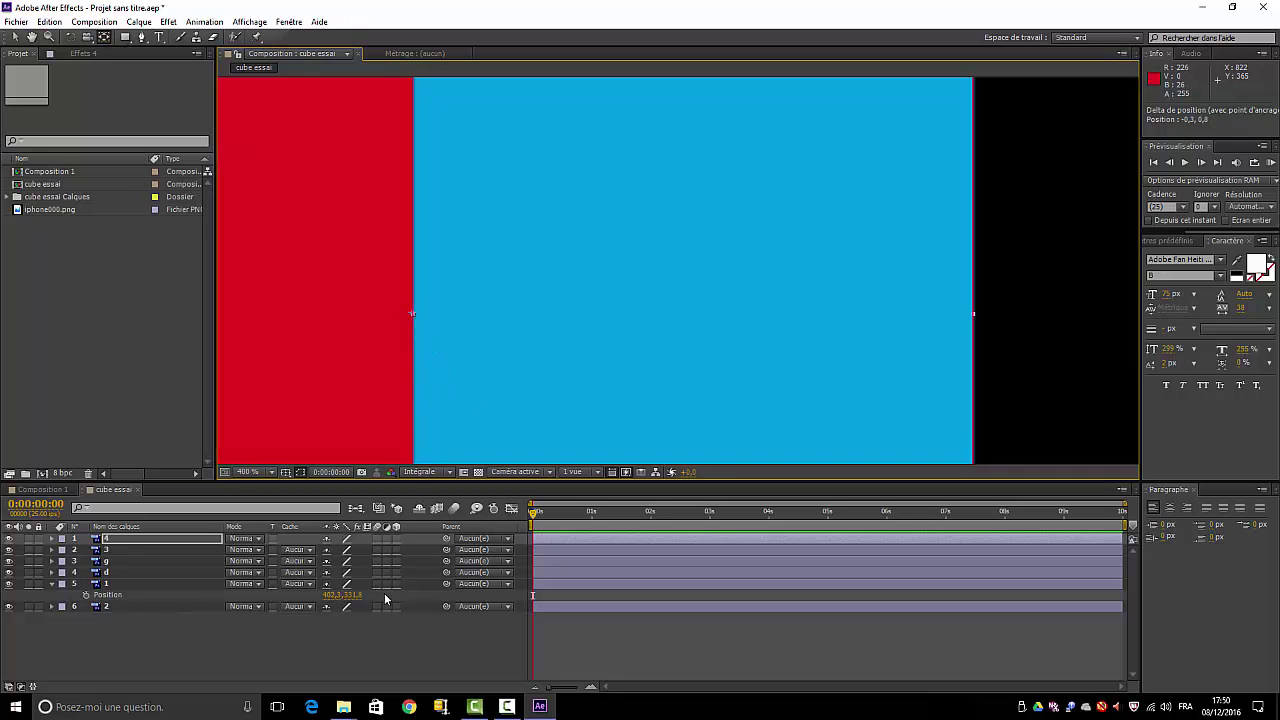
At 50% viewer zoom, parent the white, orange and magenta faces (layers 1, d, g) to yellow layer 2
key(comma)
key(comma)
key(comma)
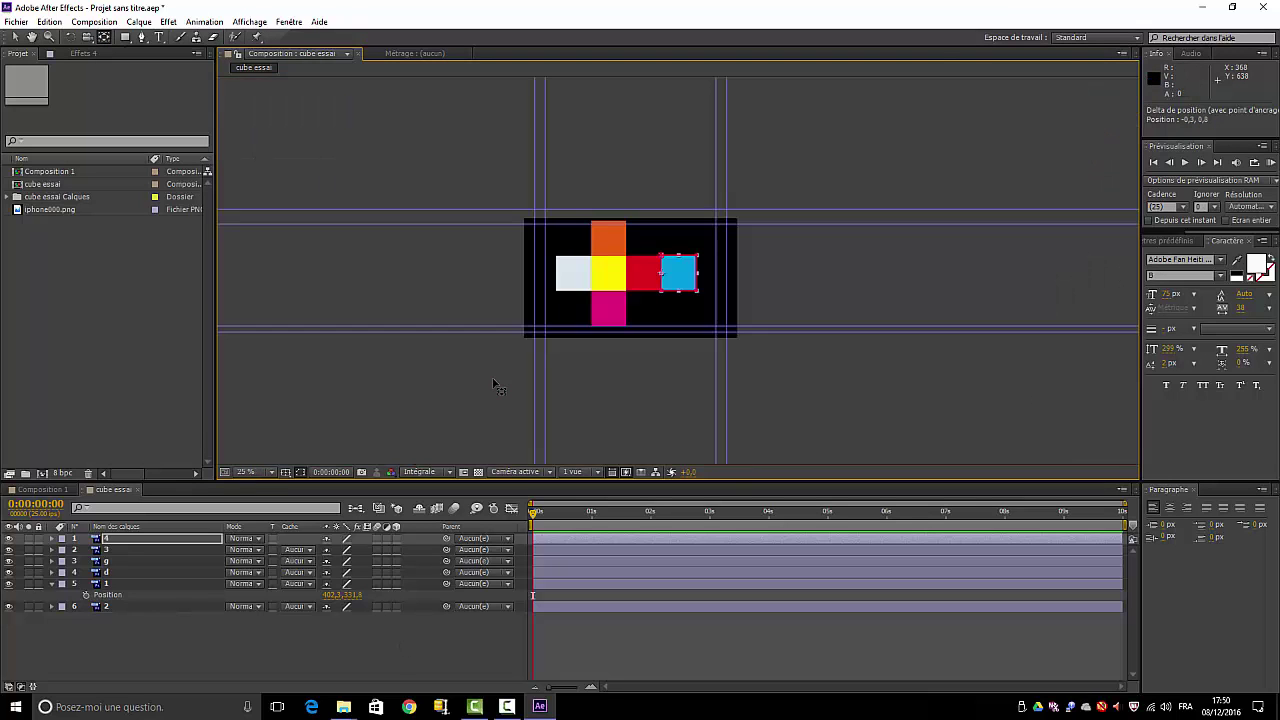
key(period)
key(period)
key(period)
key(comma)
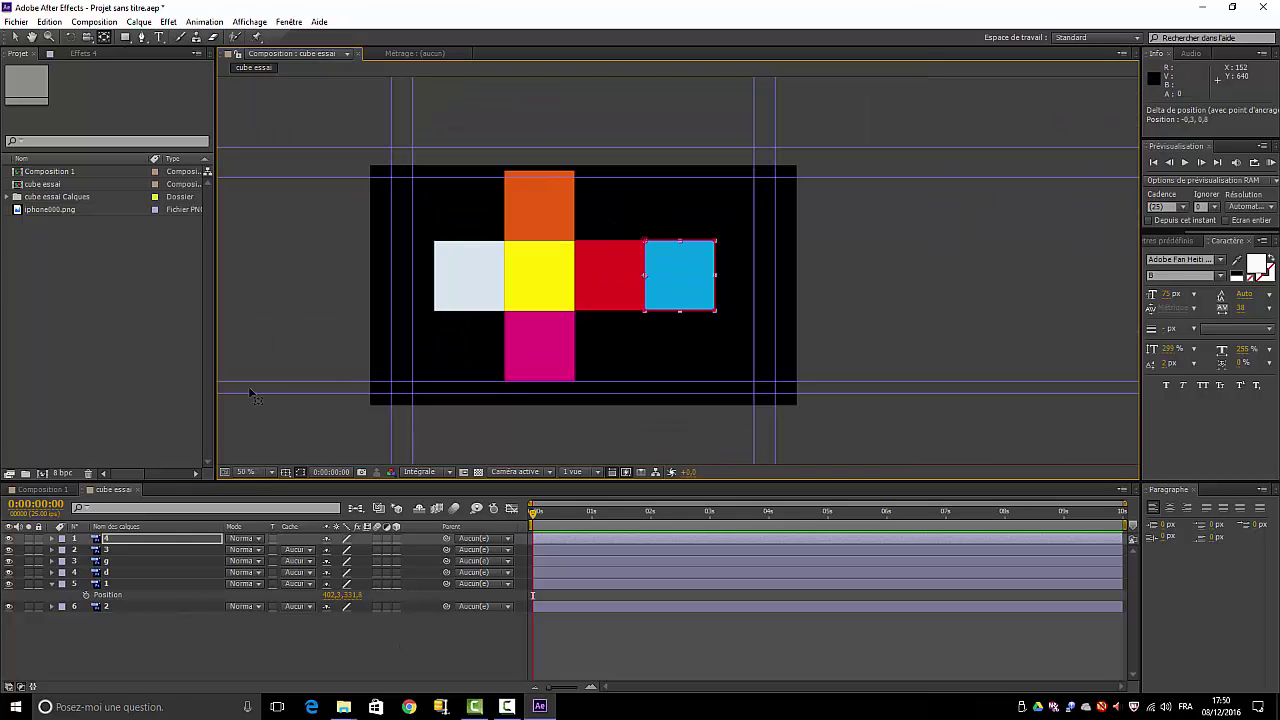
click(147, 634)
click(166, 583)
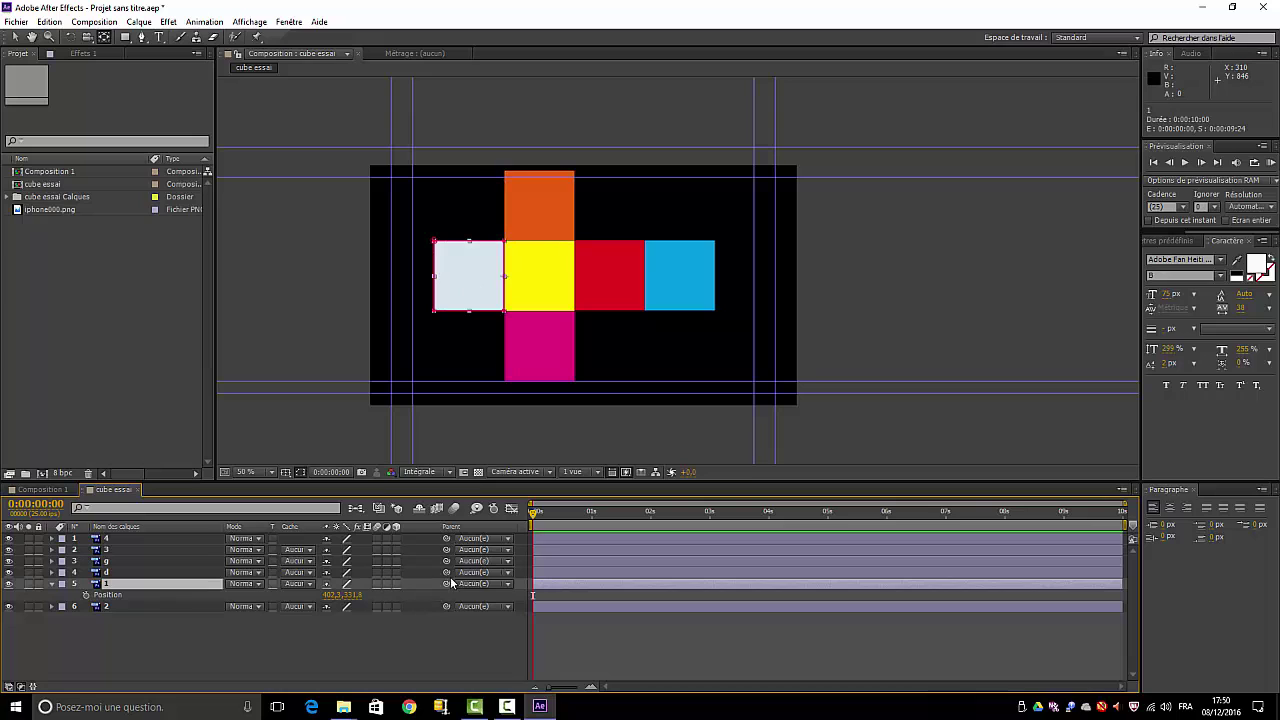
drag(446, 583, 180, 607)
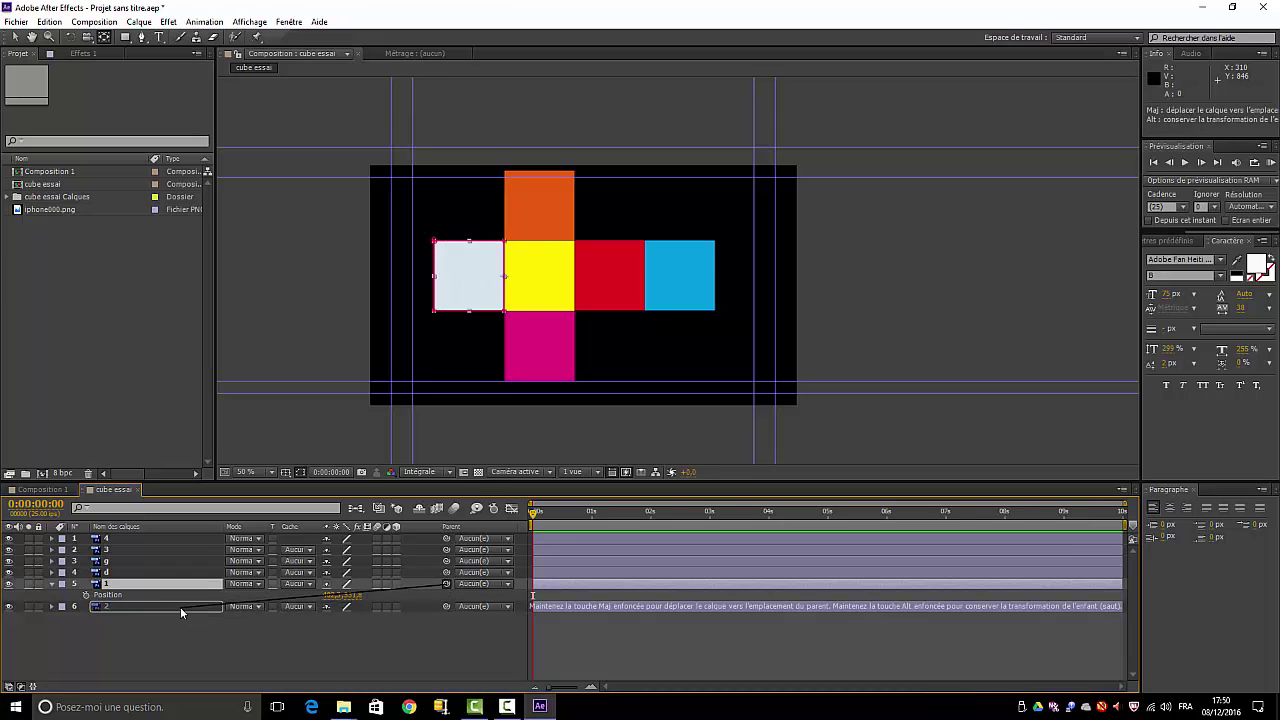
mouse_move(446, 576)
mouse_down()
mouse_move(213, 615)
mouse_move(222, 606)
mouse_up()
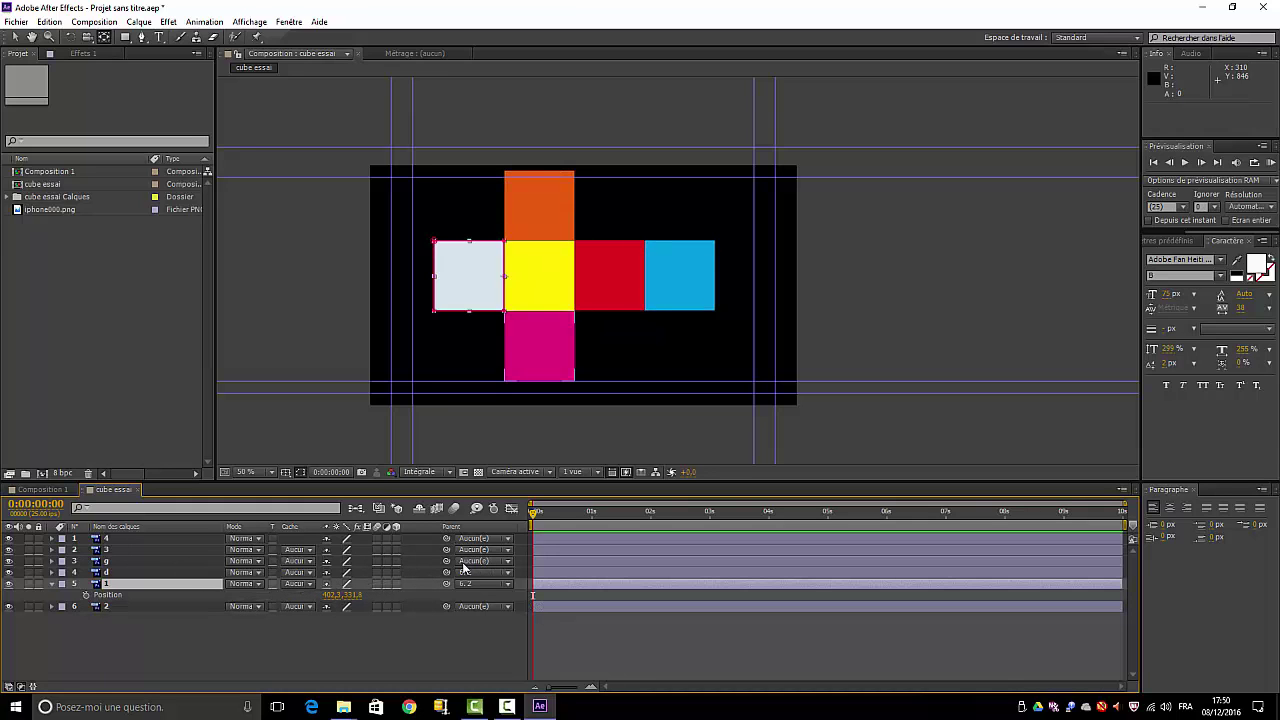
drag(446, 561, 188, 615)
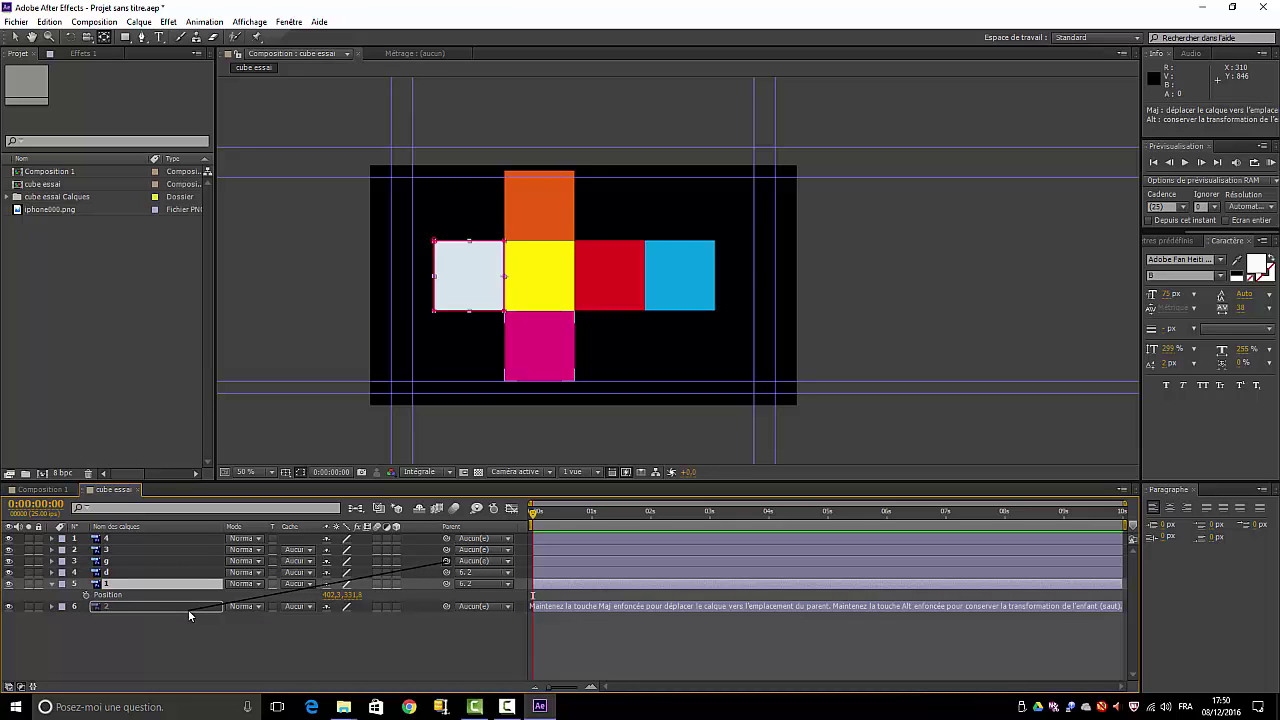
drag(188, 609, 188, 609)
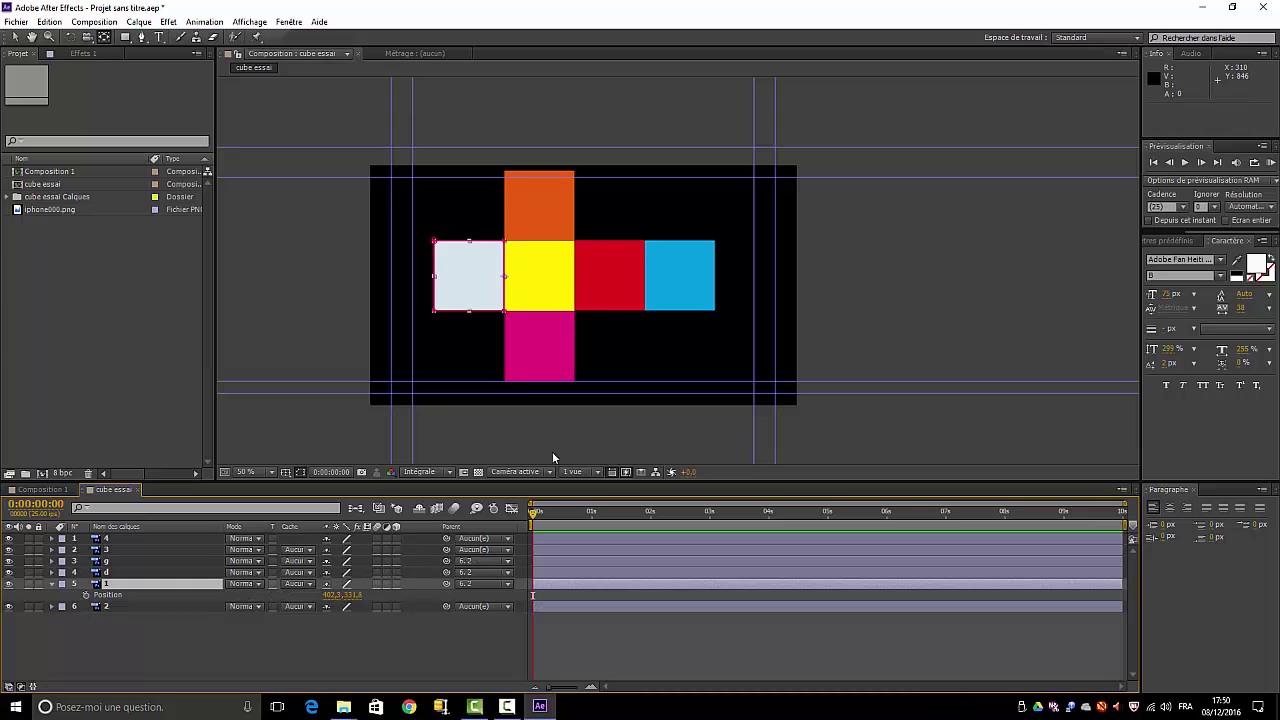
Parent red face layer 3 to layer 2 and blue face layer 4 to layer 3
click(127, 550)
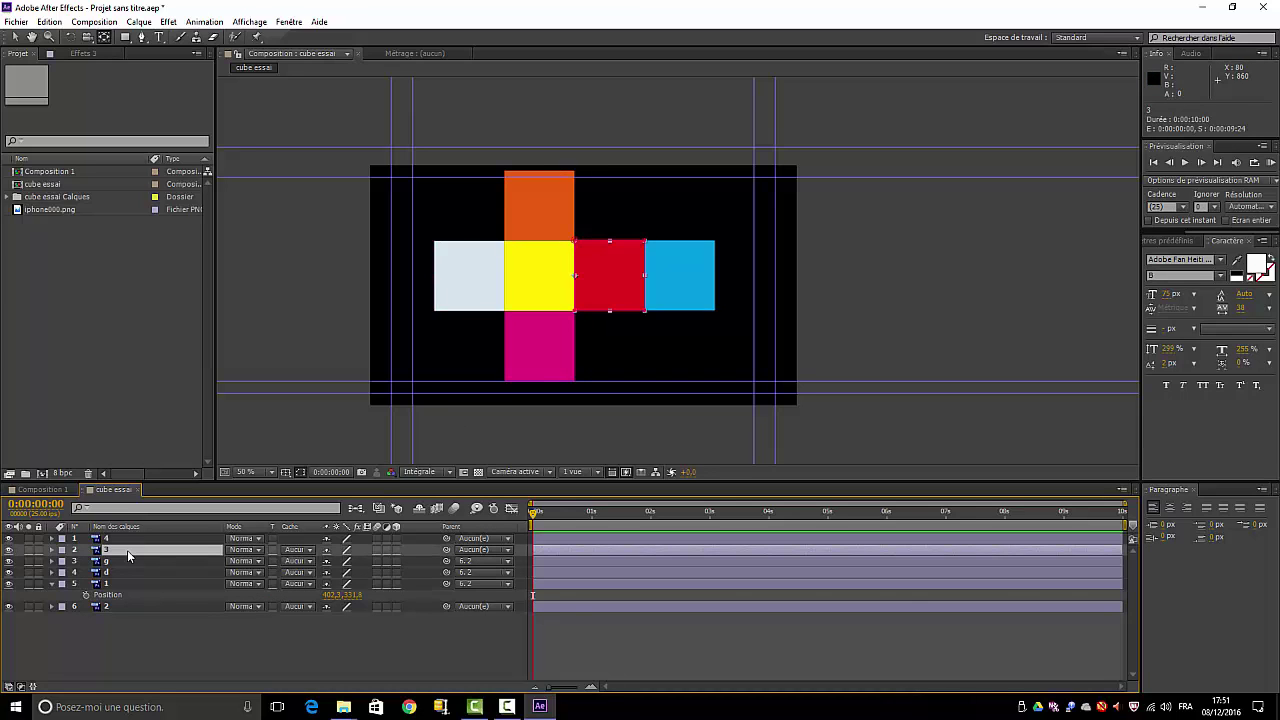
drag(447, 553, 198, 608)
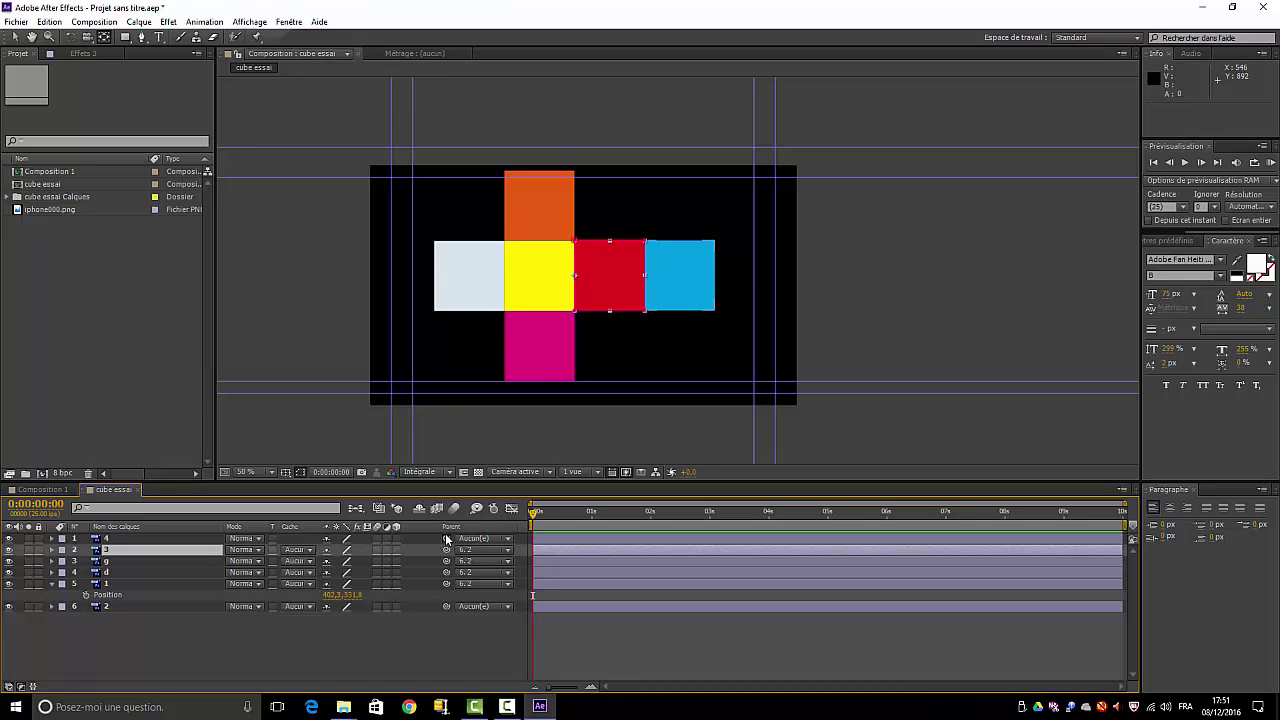
drag(447, 540, 163, 552)
Turn on the 3D Layer switch for all six face layers
drag(397, 540, 399, 605)
click(395, 653)
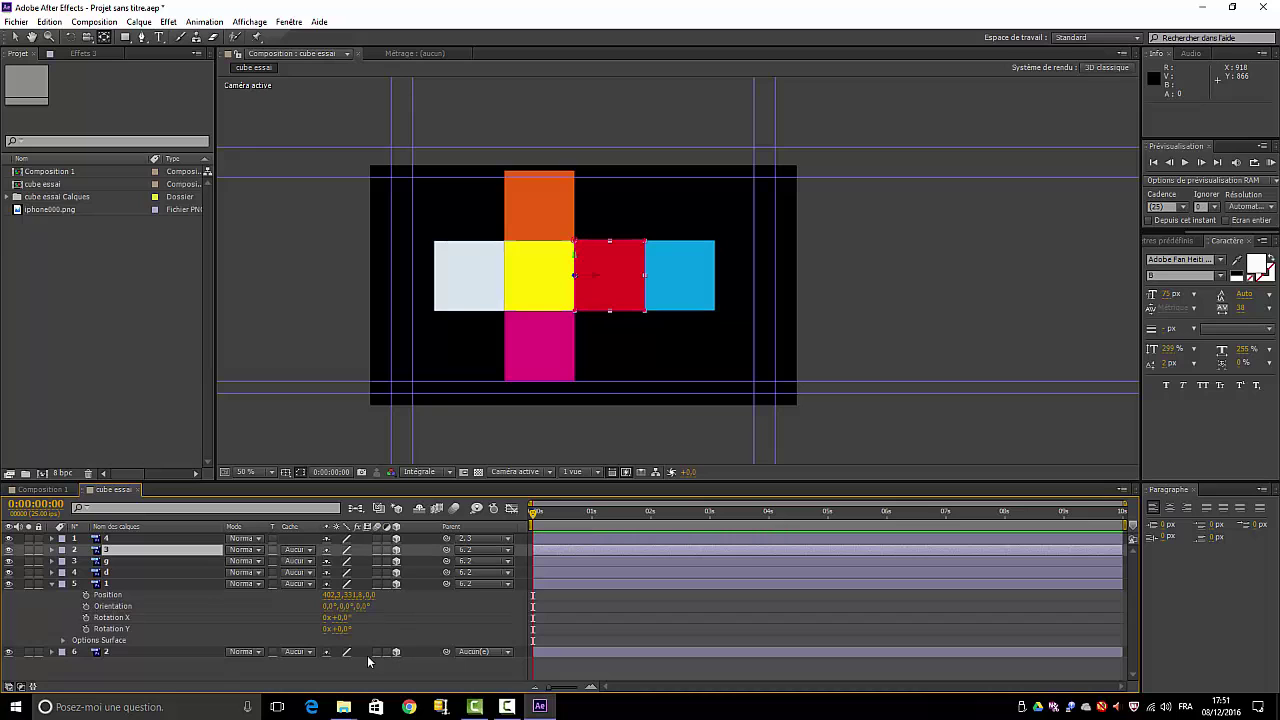
click(52, 584)
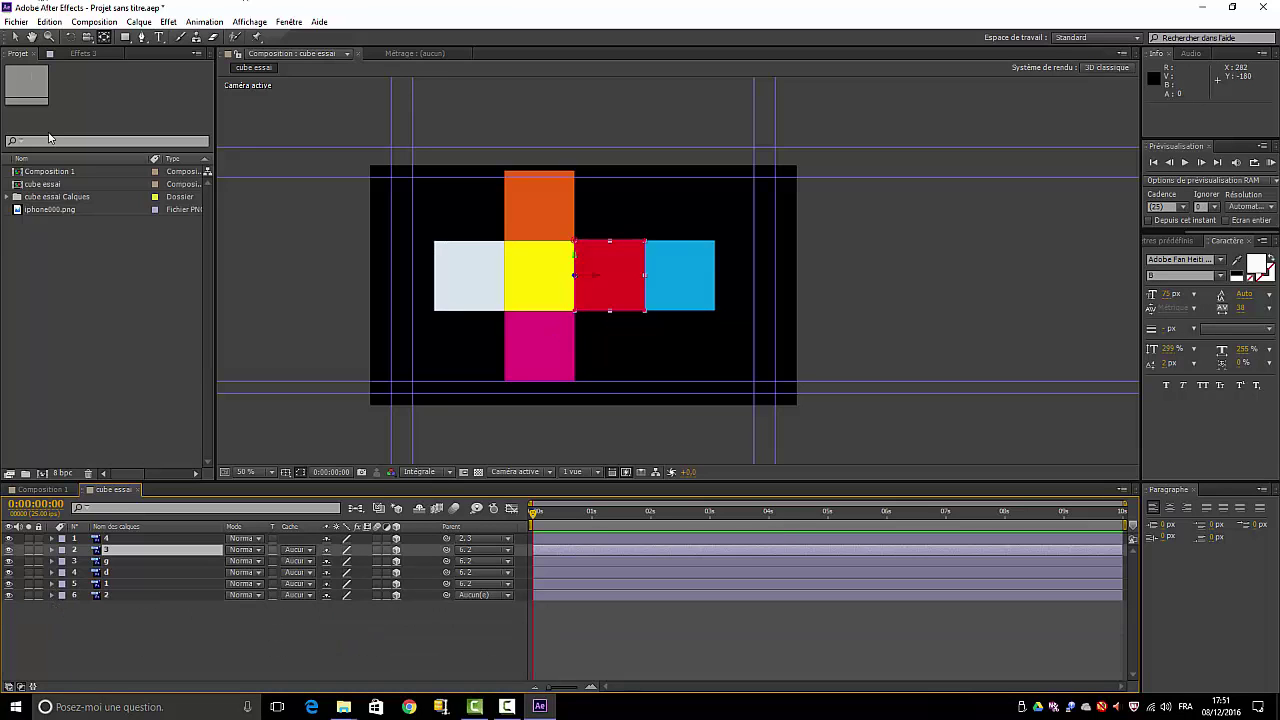
Add iphone000.png to the cube essai timeline as the bottom layer beneath the faces
drag(48, 208, 108, 635)
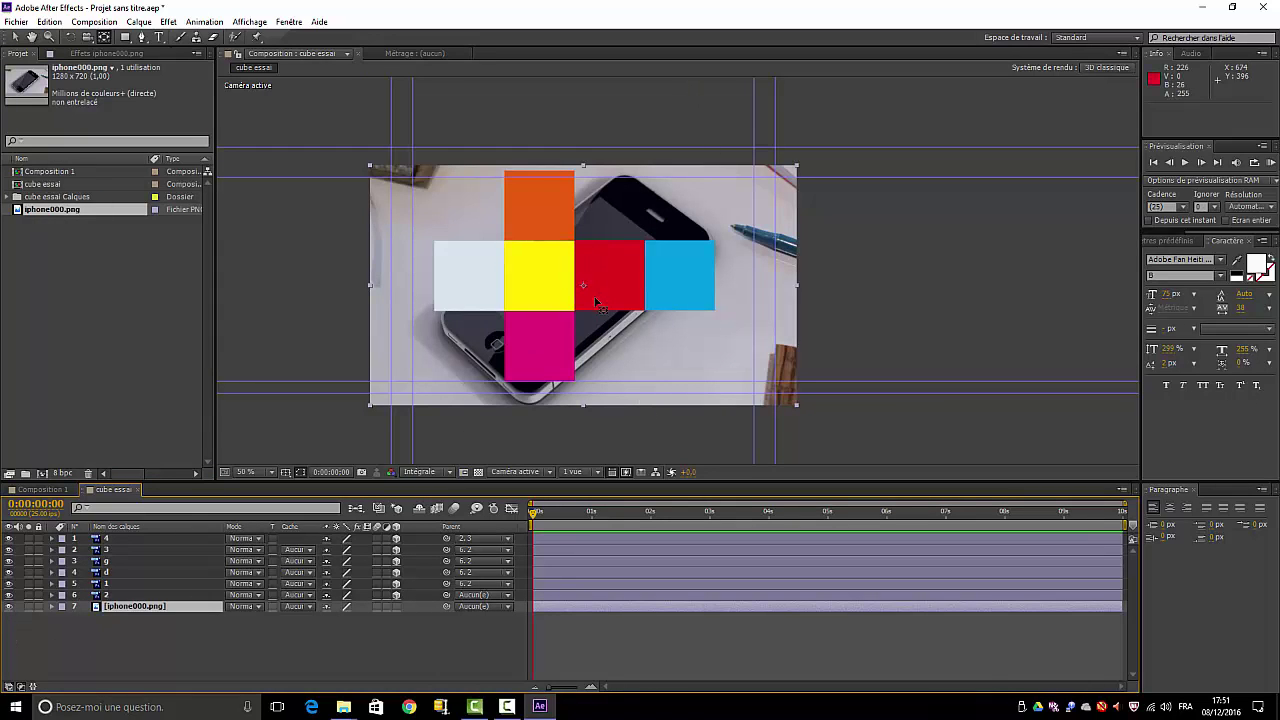
click(120, 596)
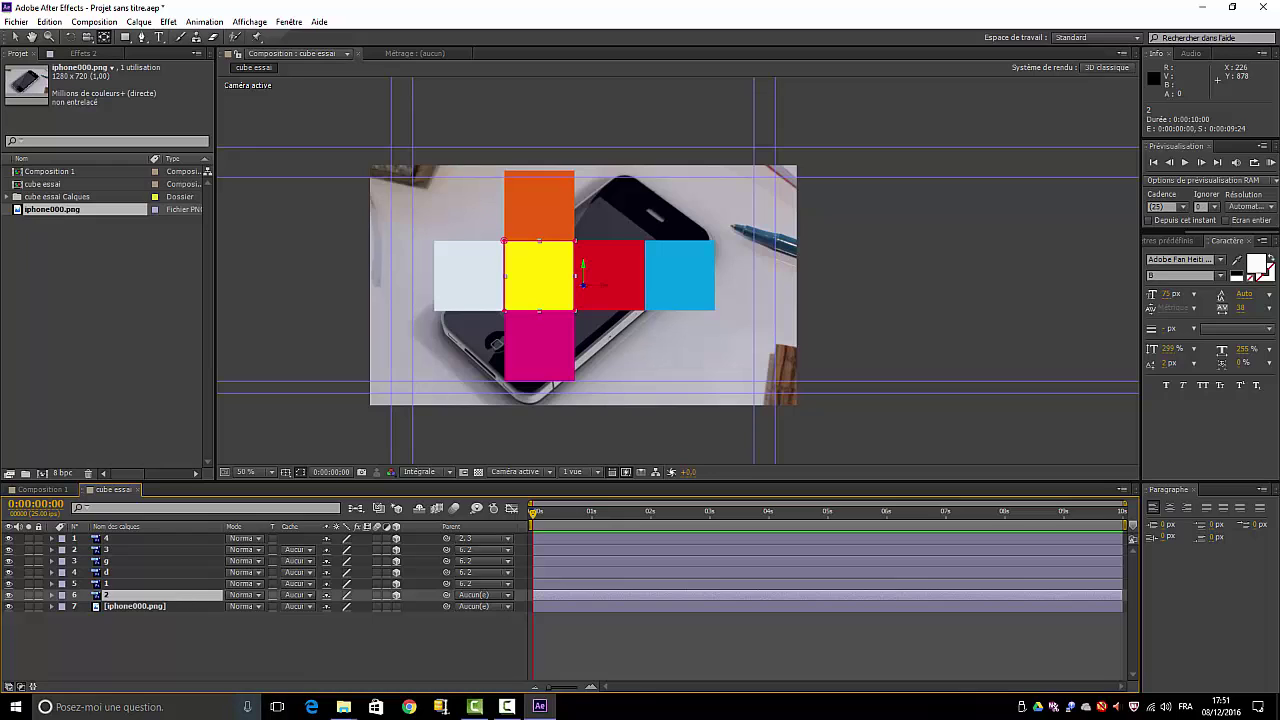
Set yellow layer 2's Orientation to 0°, 0°, 319° so the net tilts diagonally
key(r)
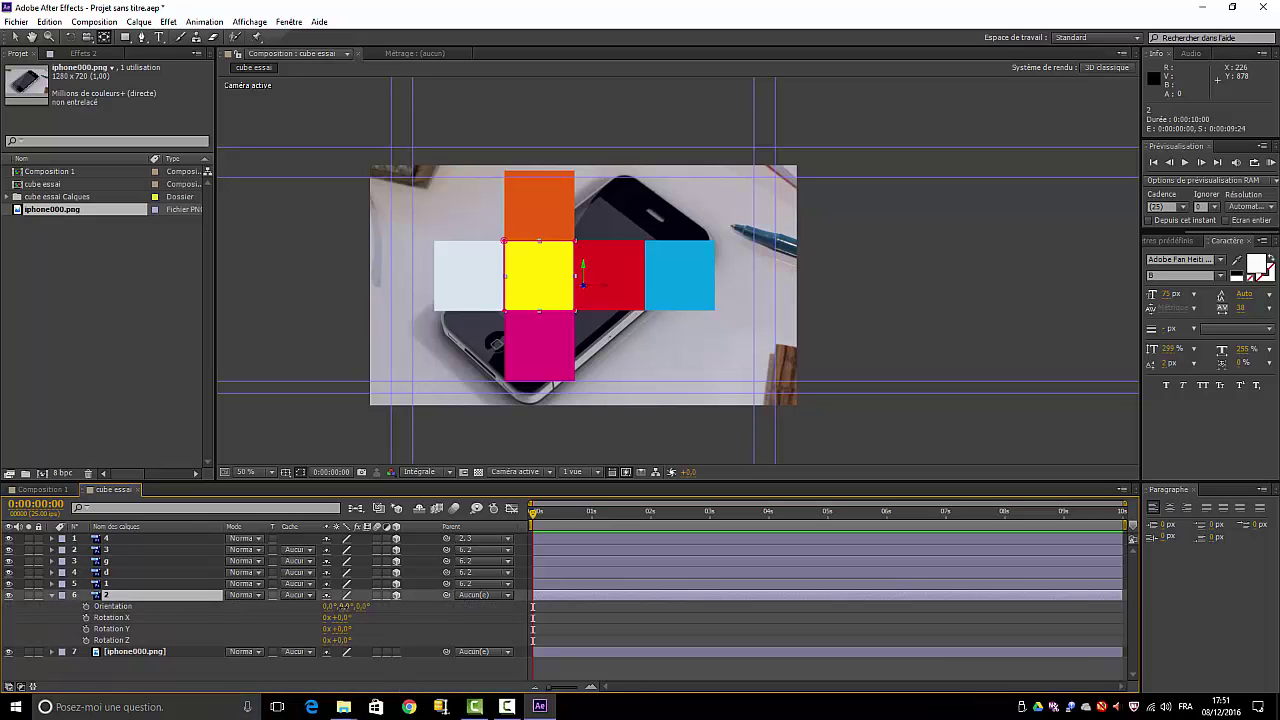
drag(341, 613, 346, 613)
click(347, 606)
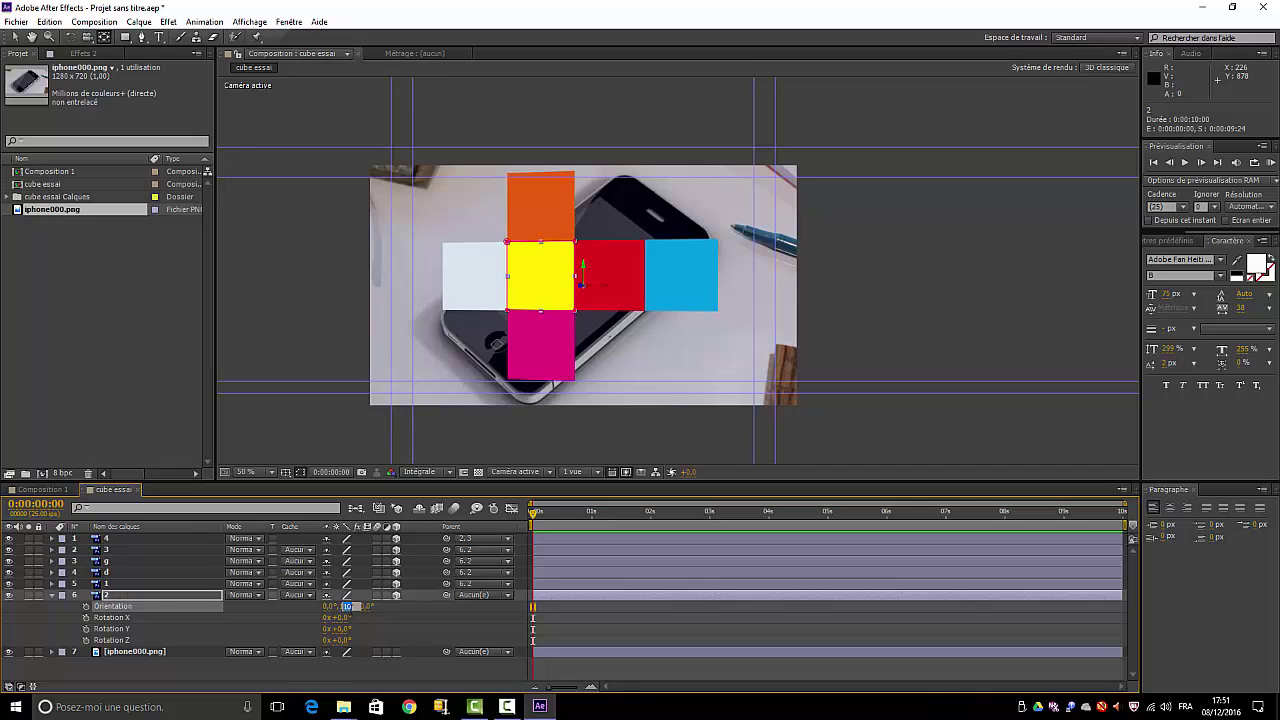
text(0)
key(Return)
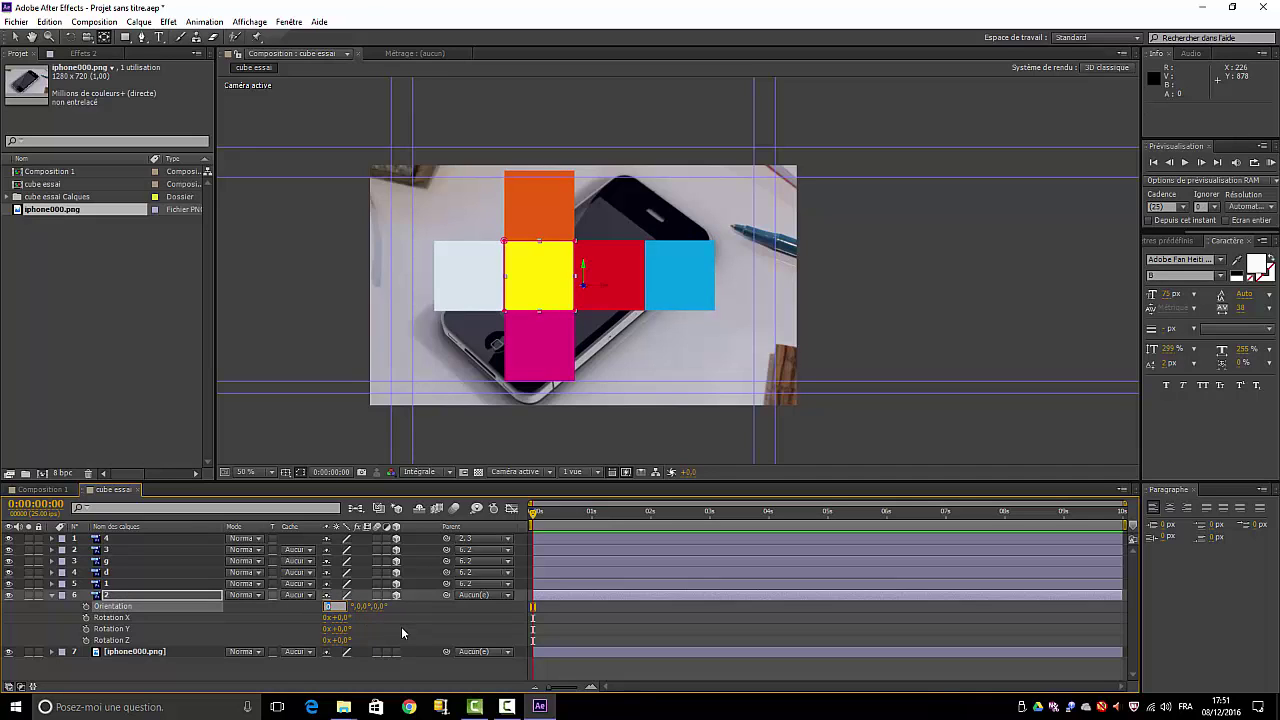
click(362, 611)
drag(362, 607, 372, 607)
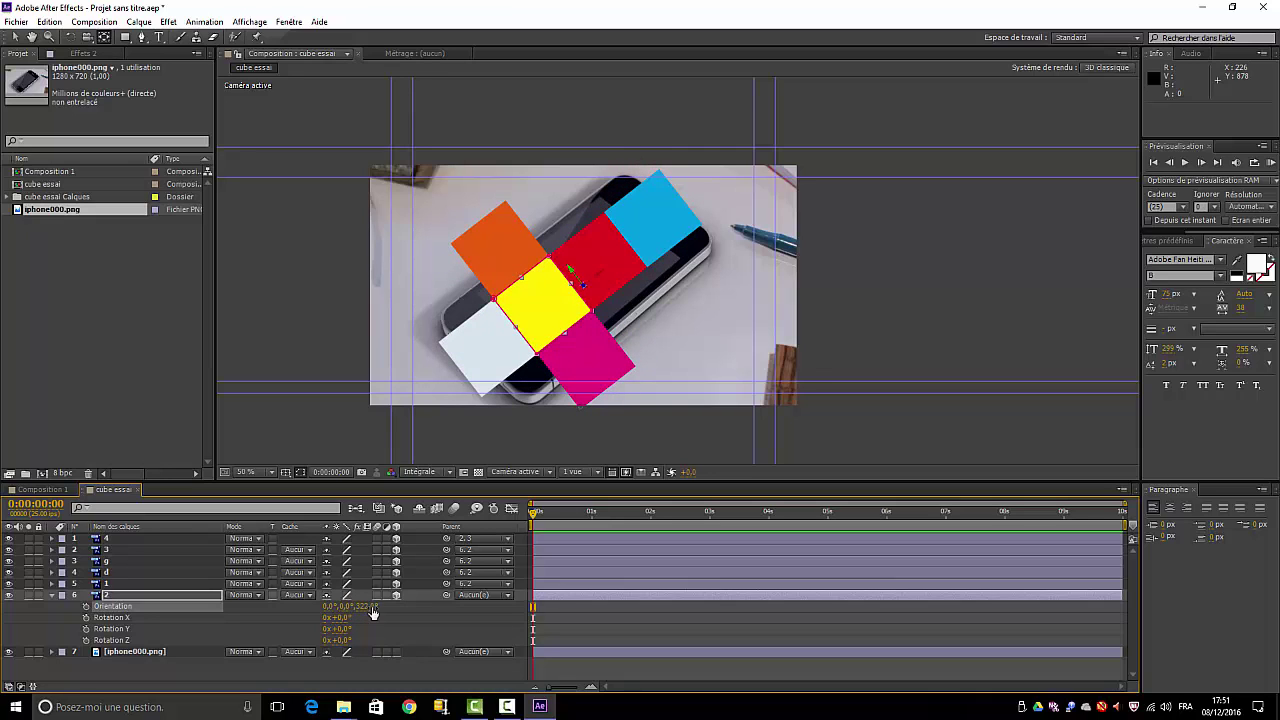
drag(372, 607, 356, 607)
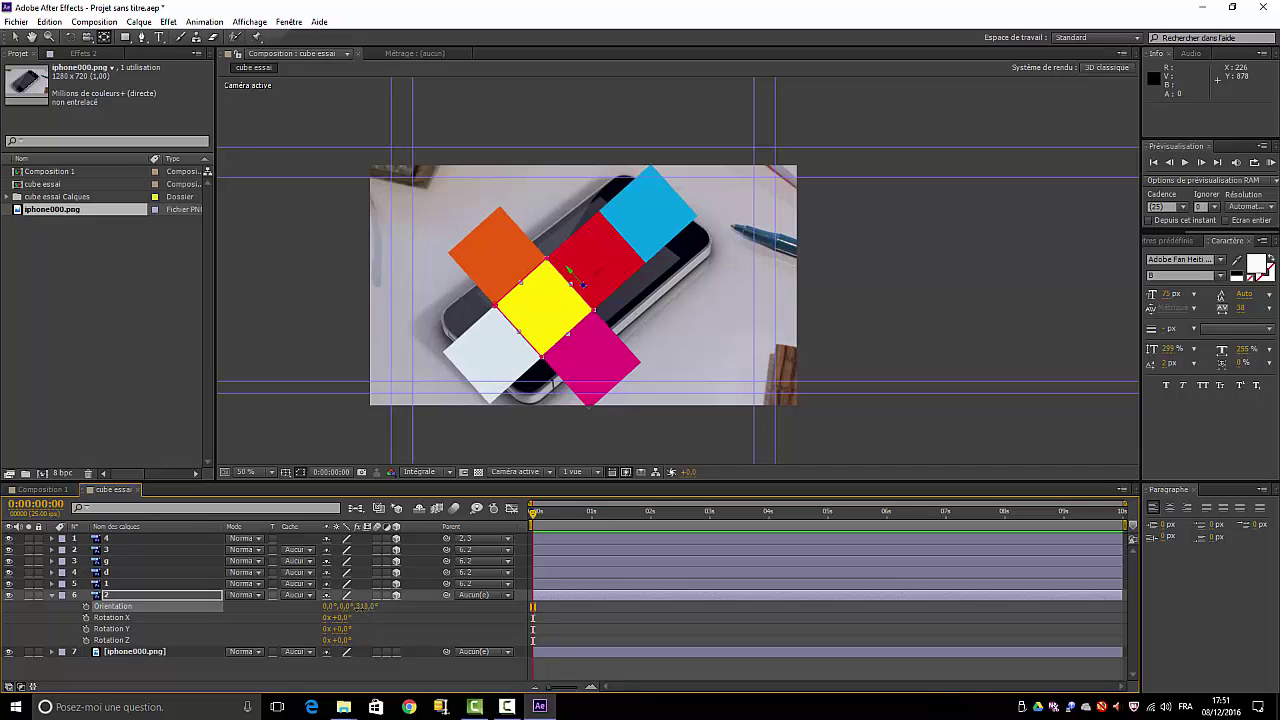
click(396, 623)
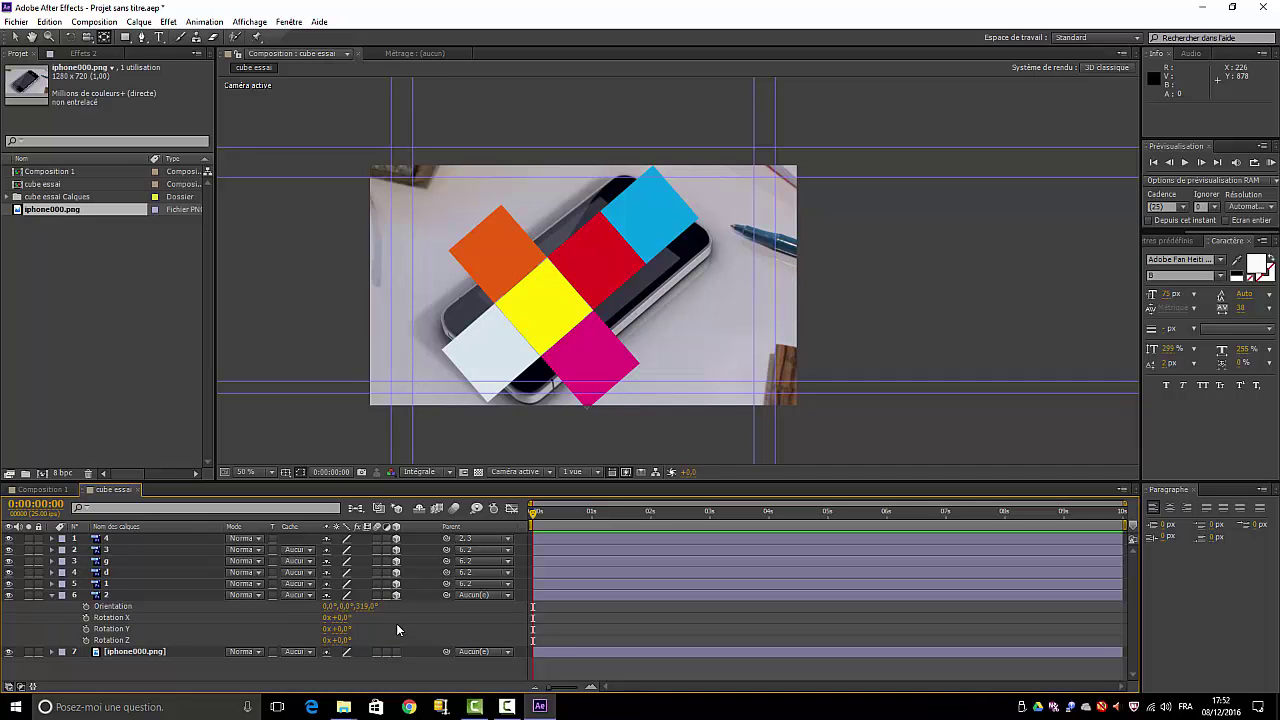
click(53, 595)
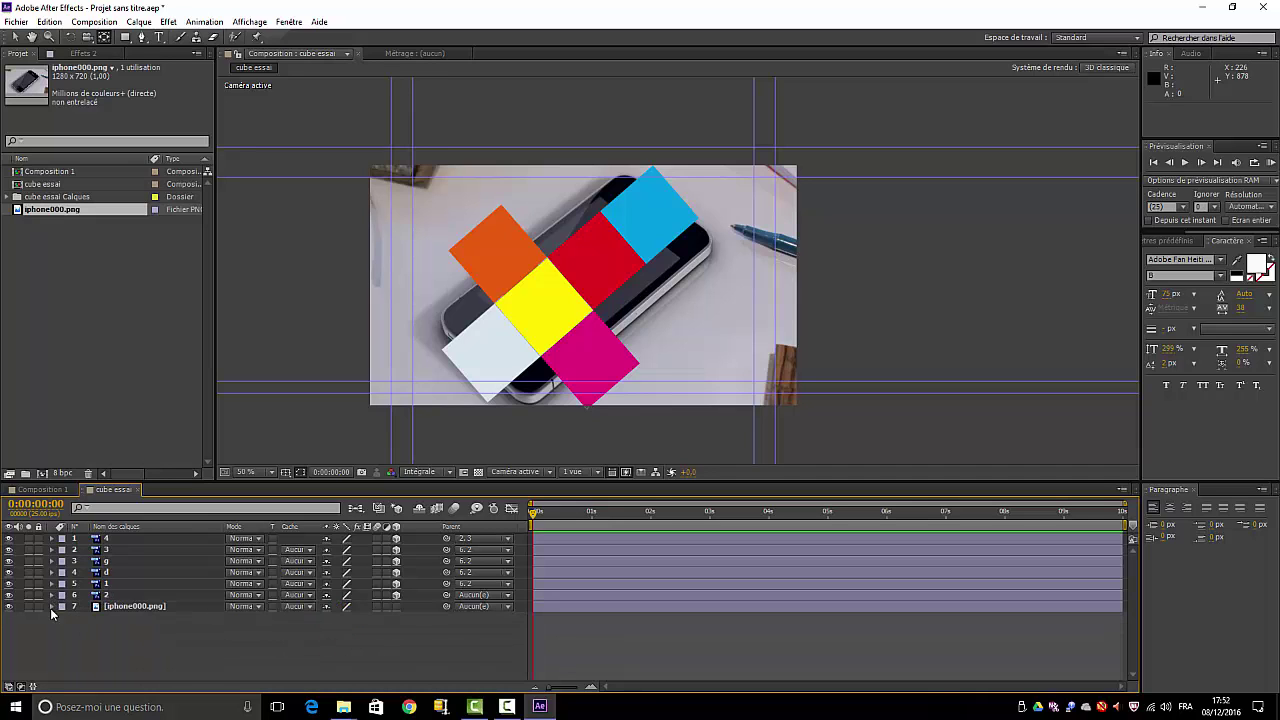
Fold white face layer 1 to a Y Rotation of -90°
click(129, 583)
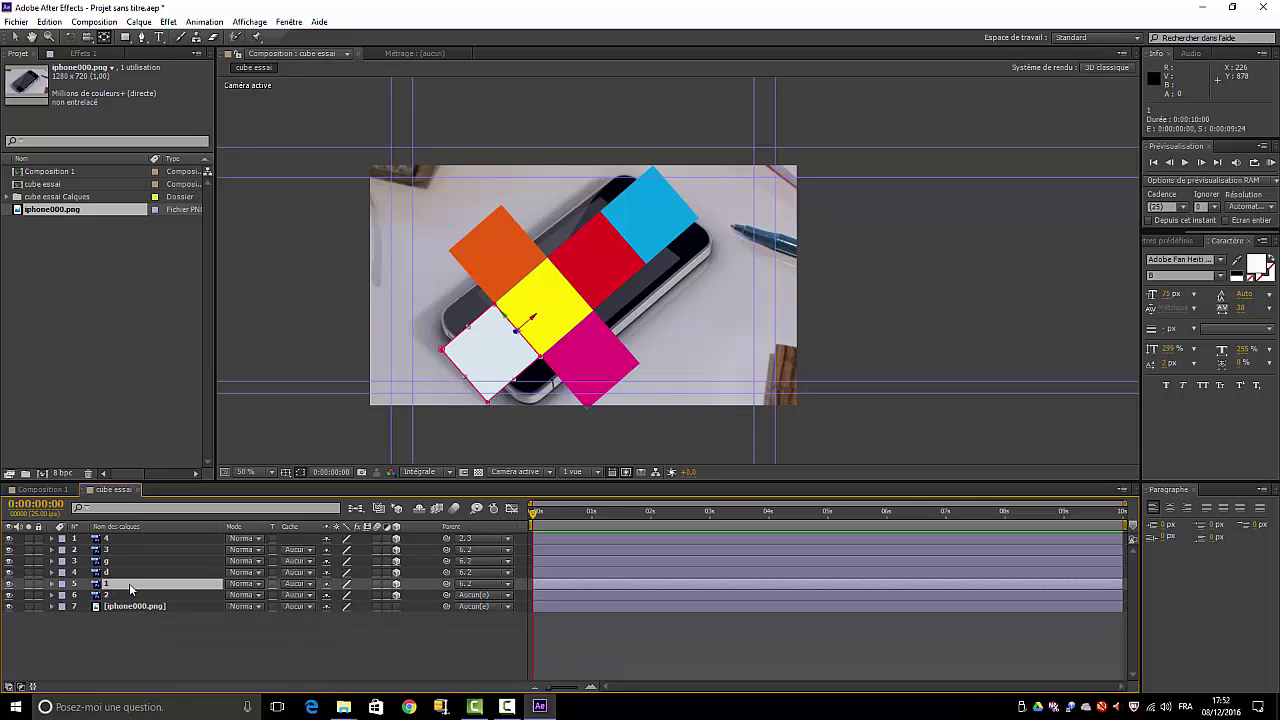
key(r)
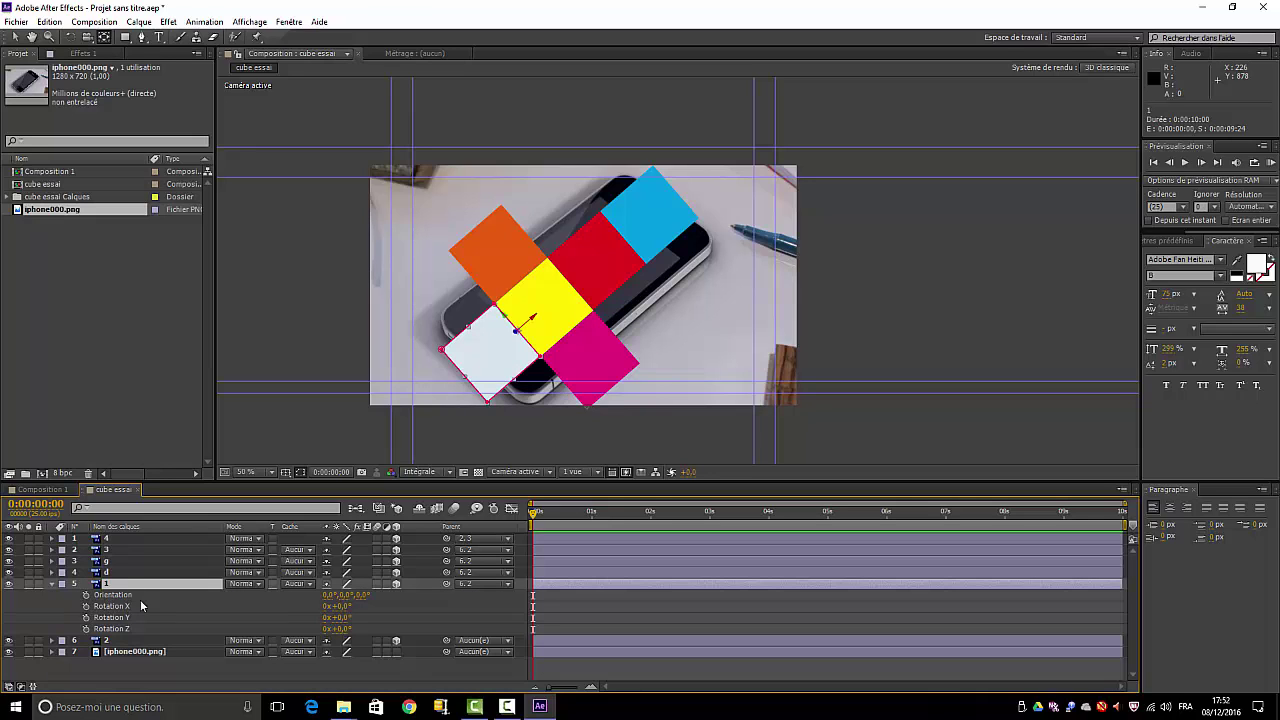
click(338, 617)
text(22)
key(Return)
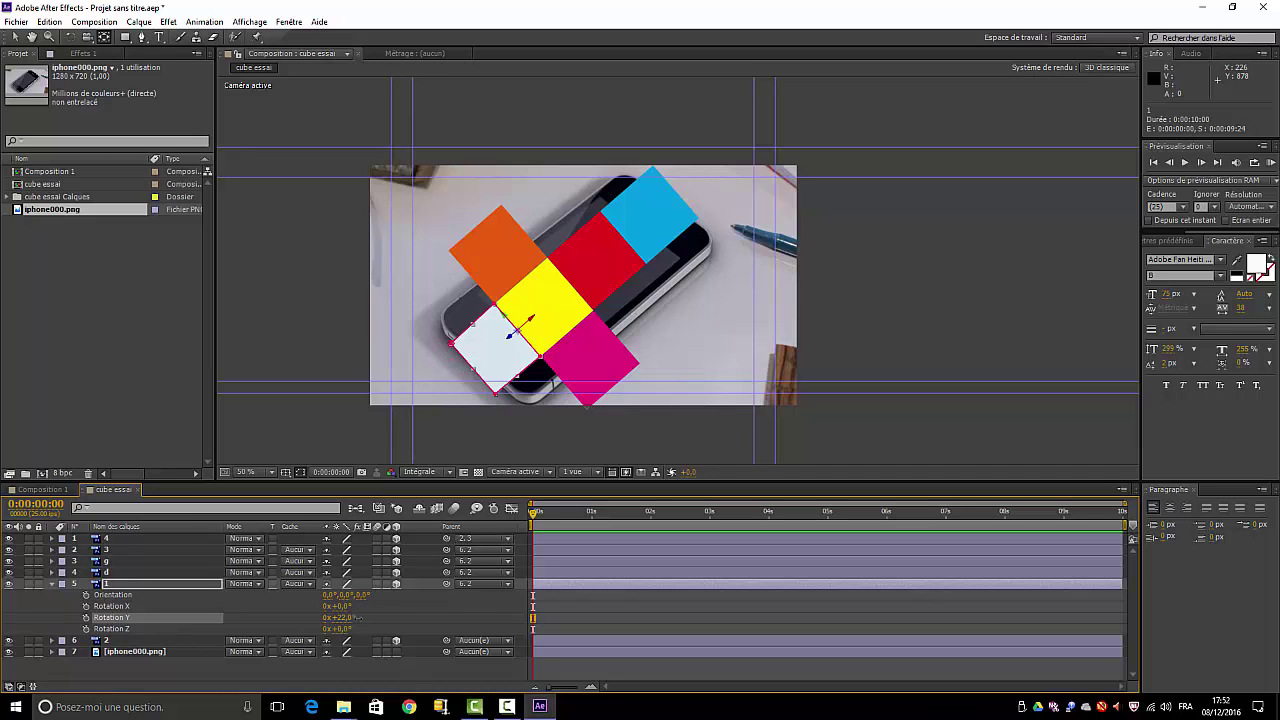
click(350, 618)
text(46)
key(Return)
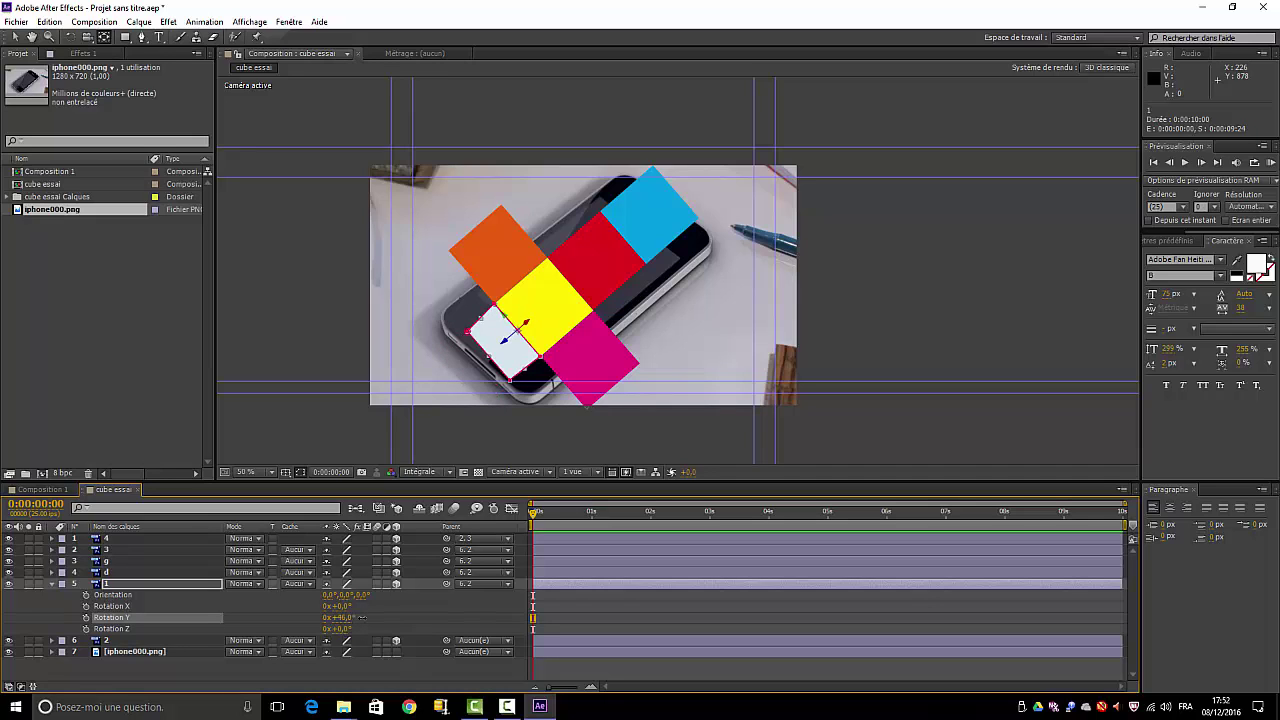
click(341, 617)
text(-90)
click(385, 619)
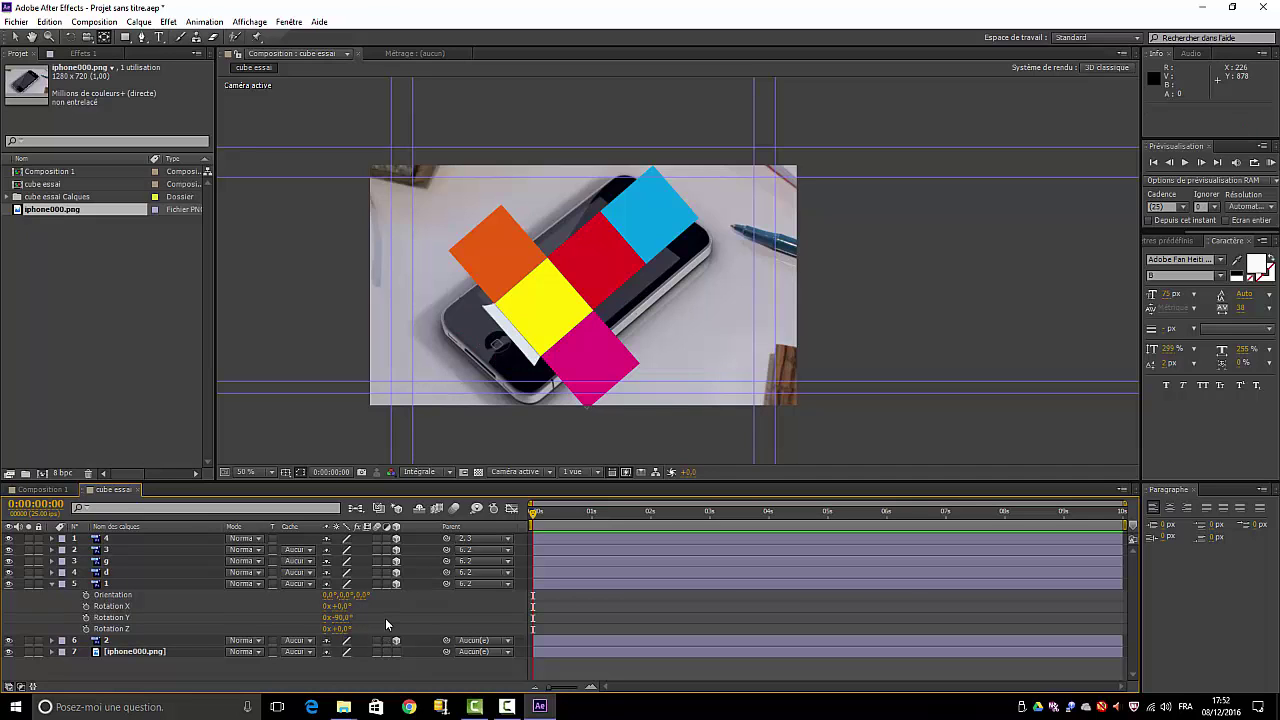
Give orange face layer d an X Rotation of -90°
click(139, 571)
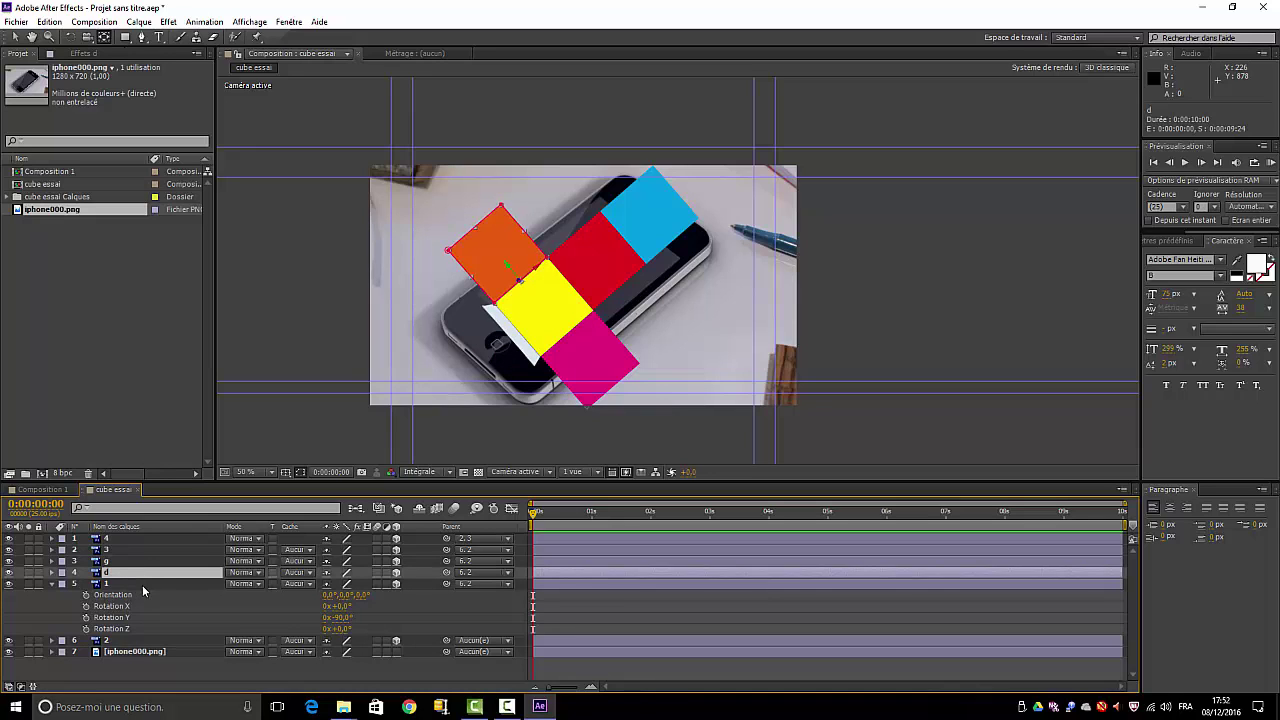
key(r)
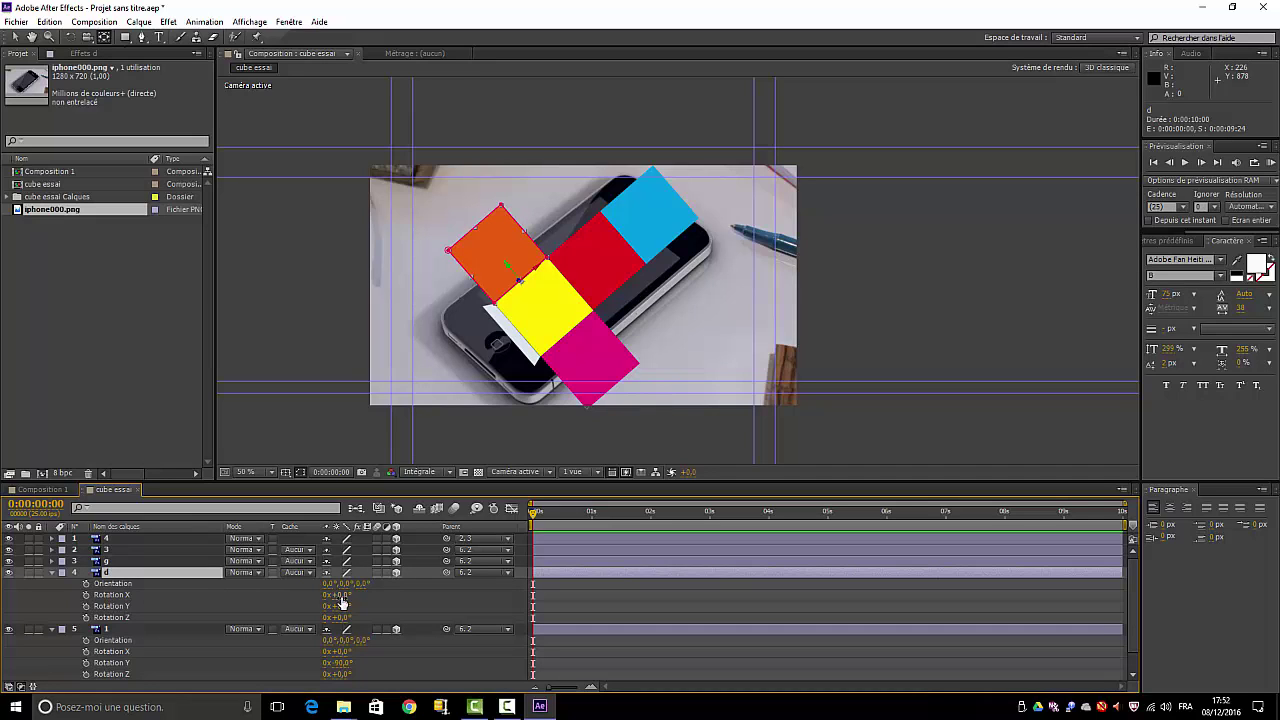
drag(340, 595, 346, 600)
click(342, 595)
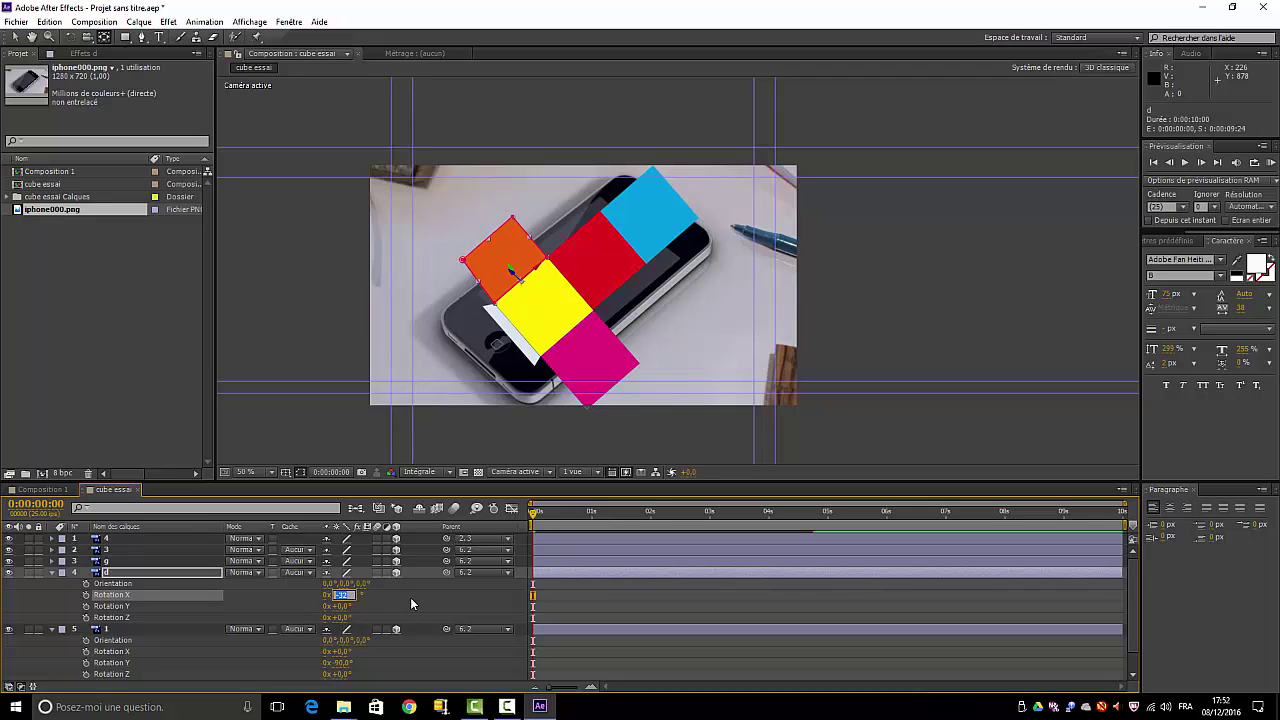
text(-90)
key(Return)
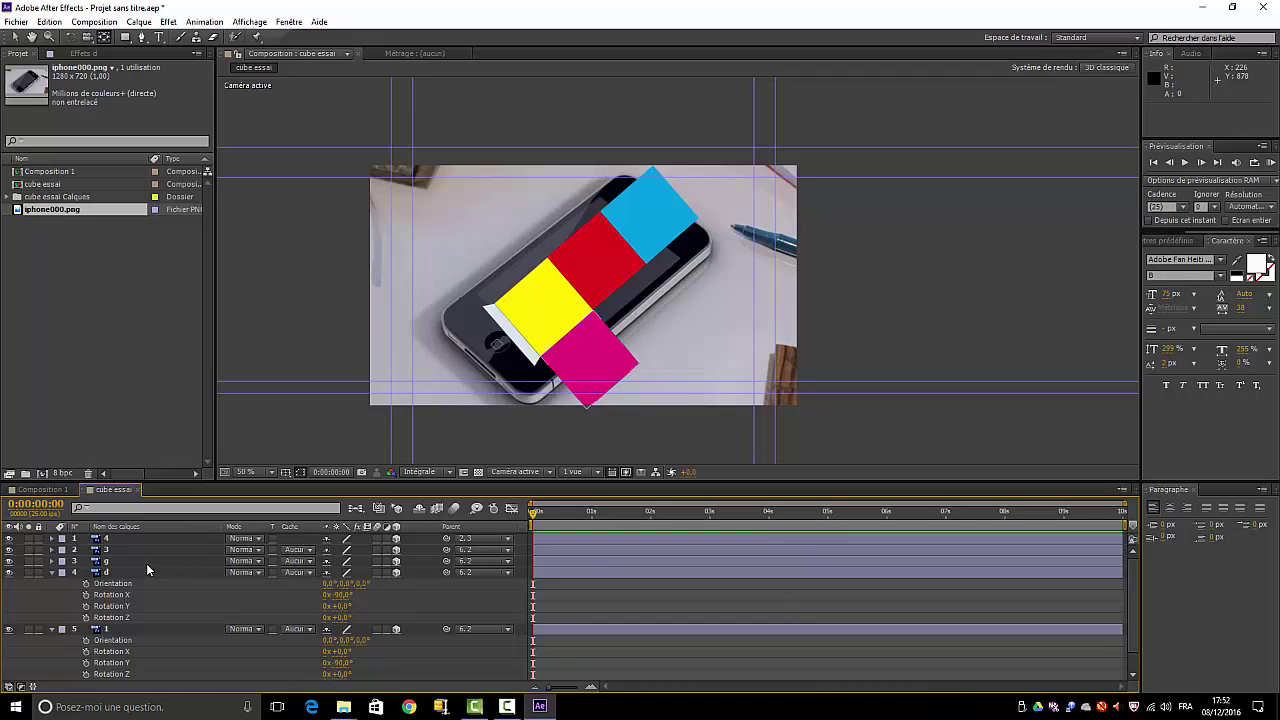
Set magenta face layer g's X Rotation to -90°
click(146, 563)
key(r)
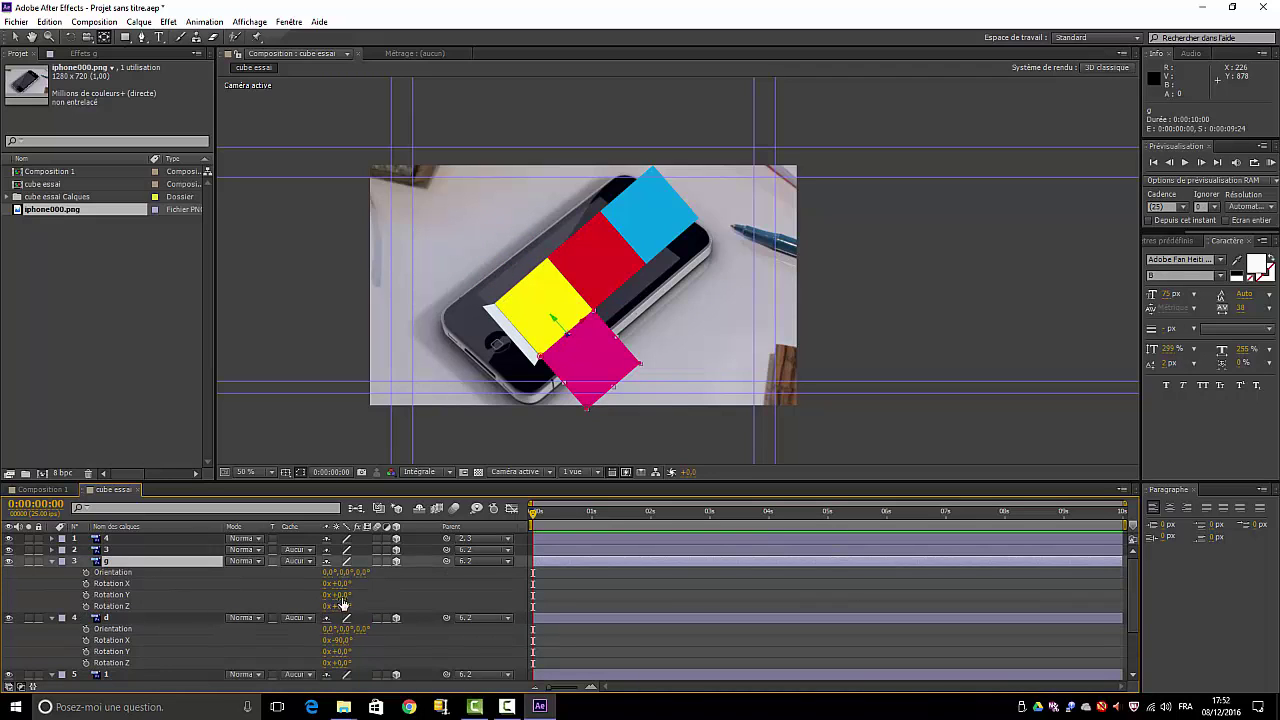
click(343, 583)
text(90)
click(384, 586)
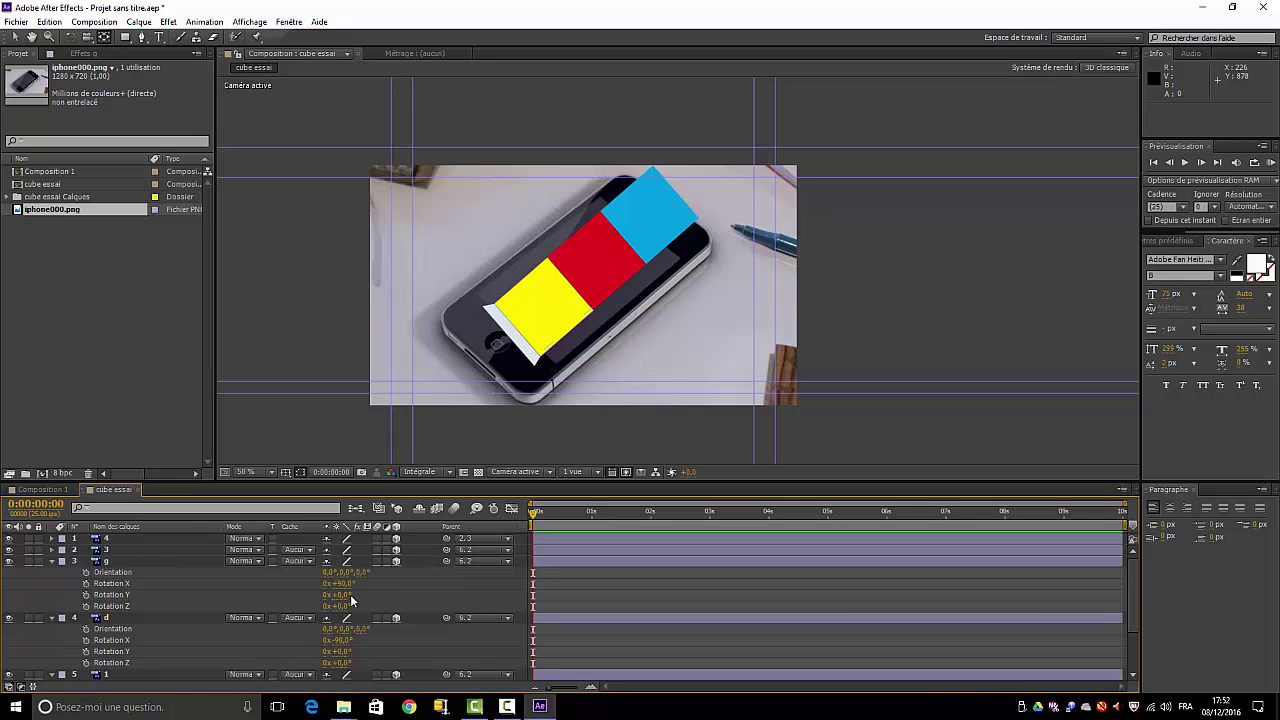
click(343, 583)
text(-90)
click(372, 582)
Change orange face layer d's X Rotation to +90°
click(342, 640)
text(90)
click(385, 587)
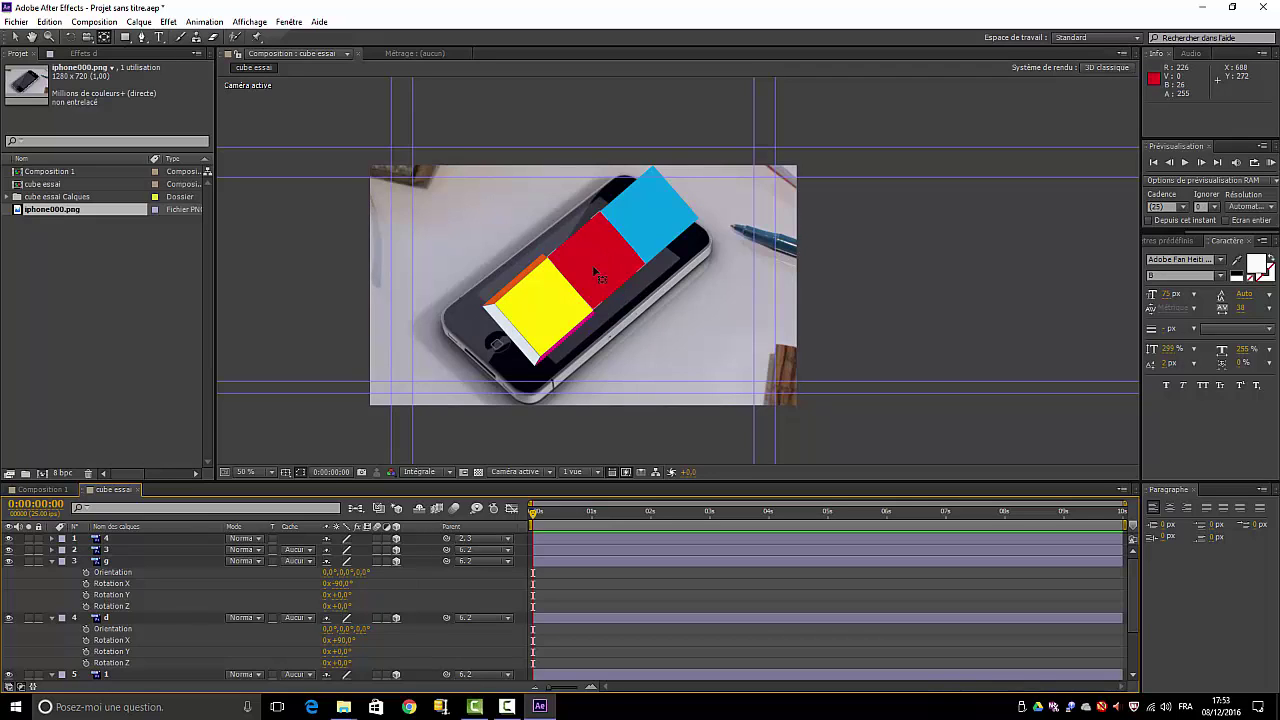
click(153, 550)
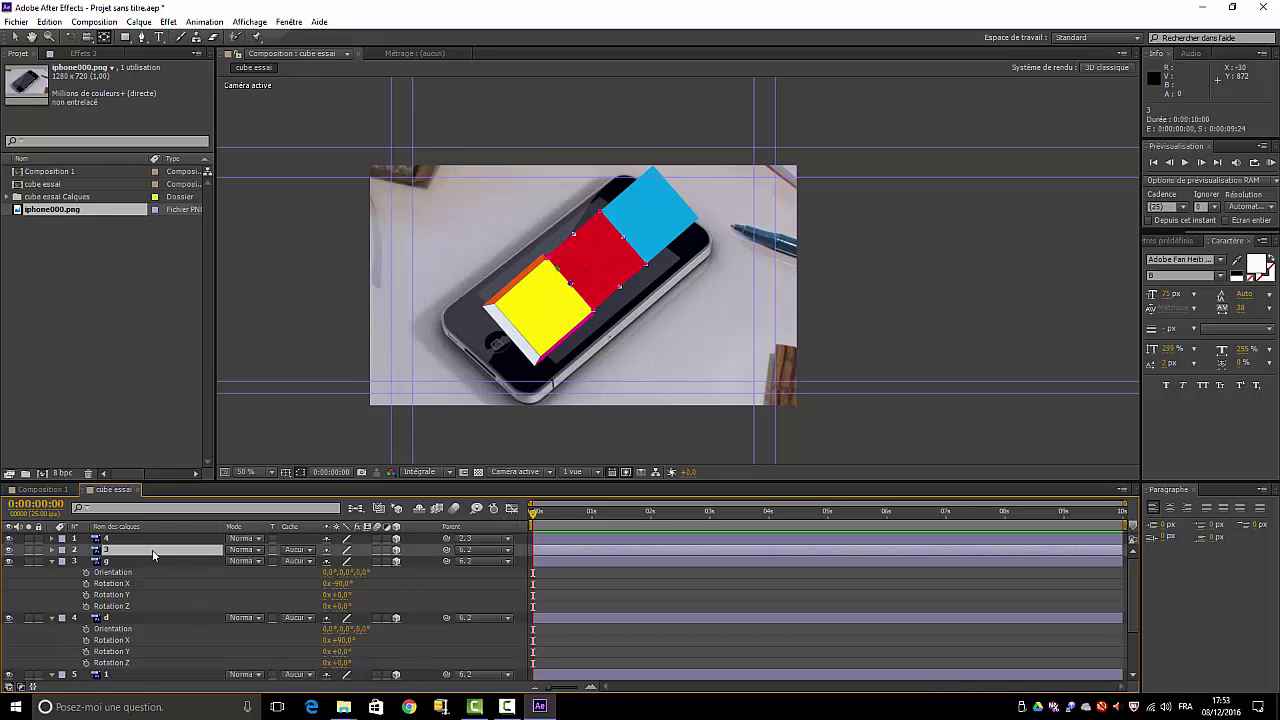
Set red face layer 3's Y Rotation to +90°
key(r)
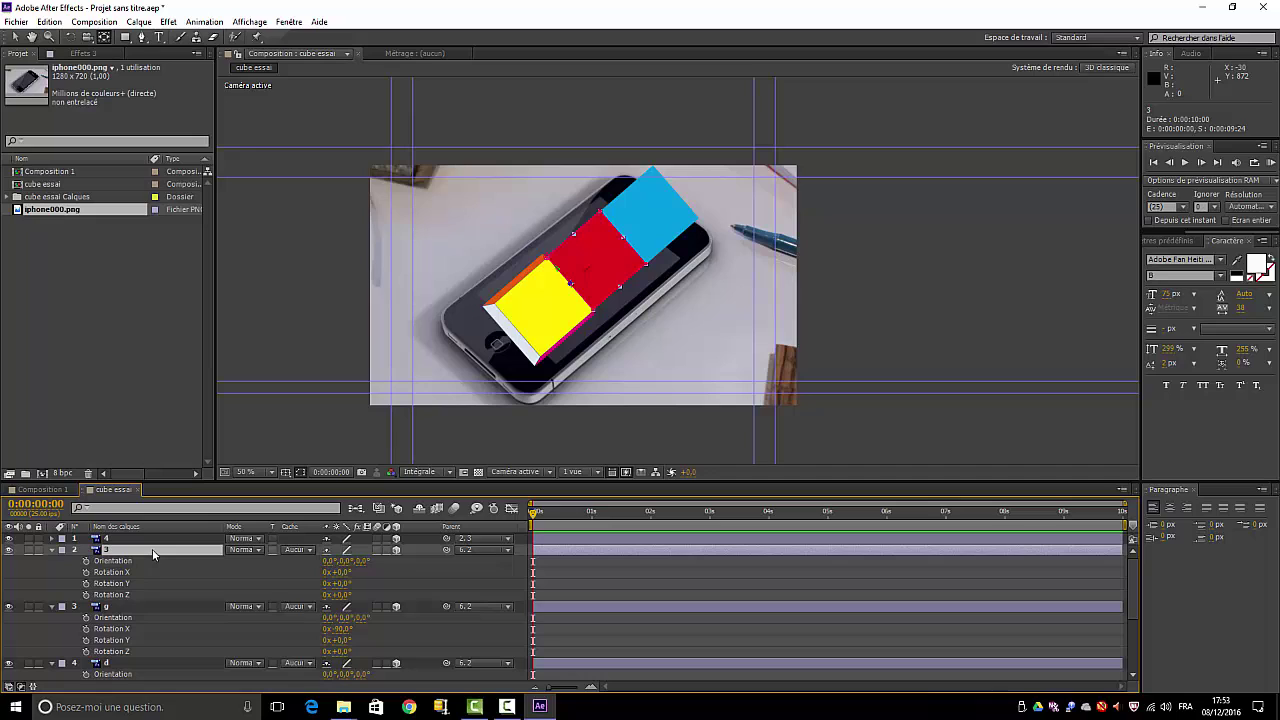
click(343, 583)
click(379, 577)
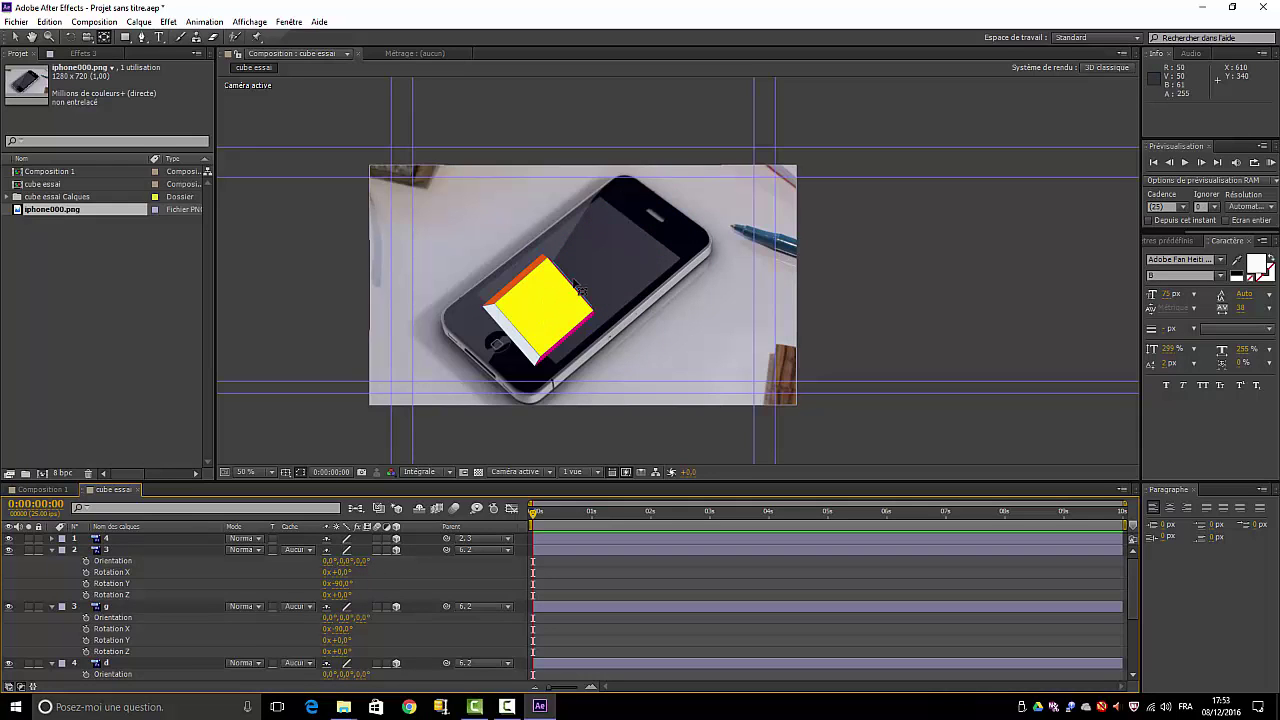
click(343, 583)
text(90)
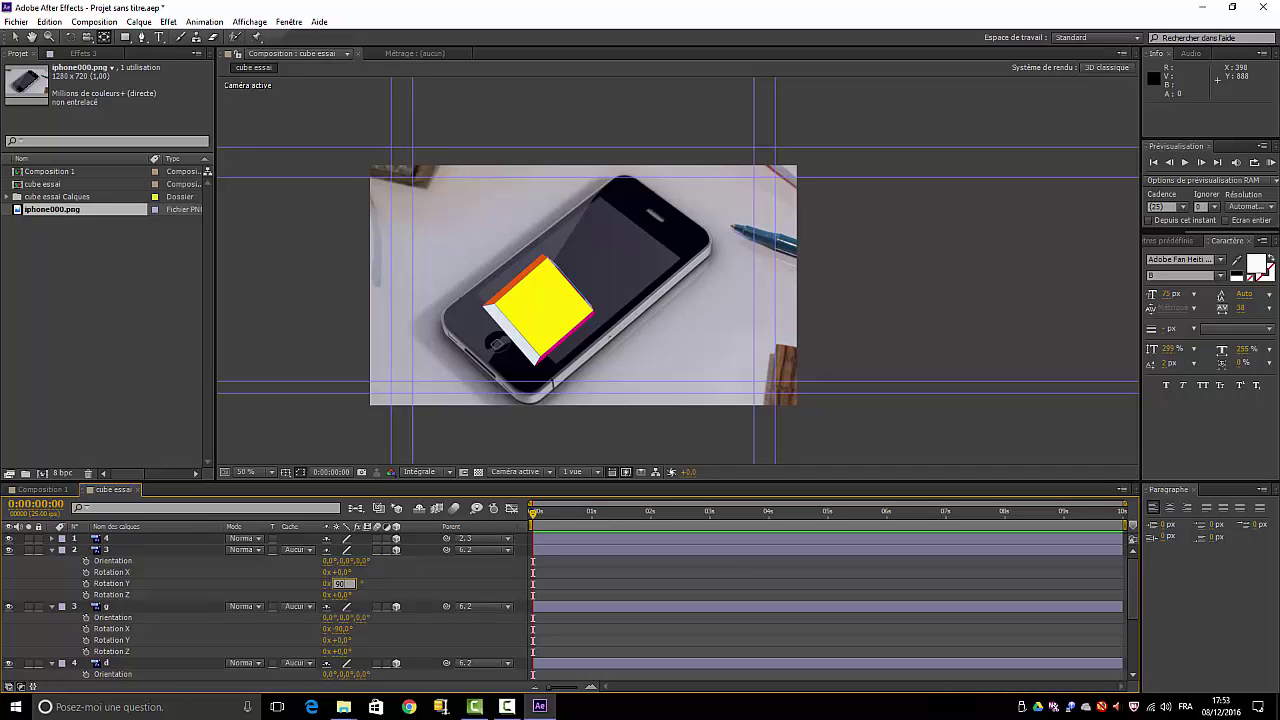
key(Return)
Fold blue face layer 4 up to a Y Rotation of +90°, closing the cube
click(148, 540)
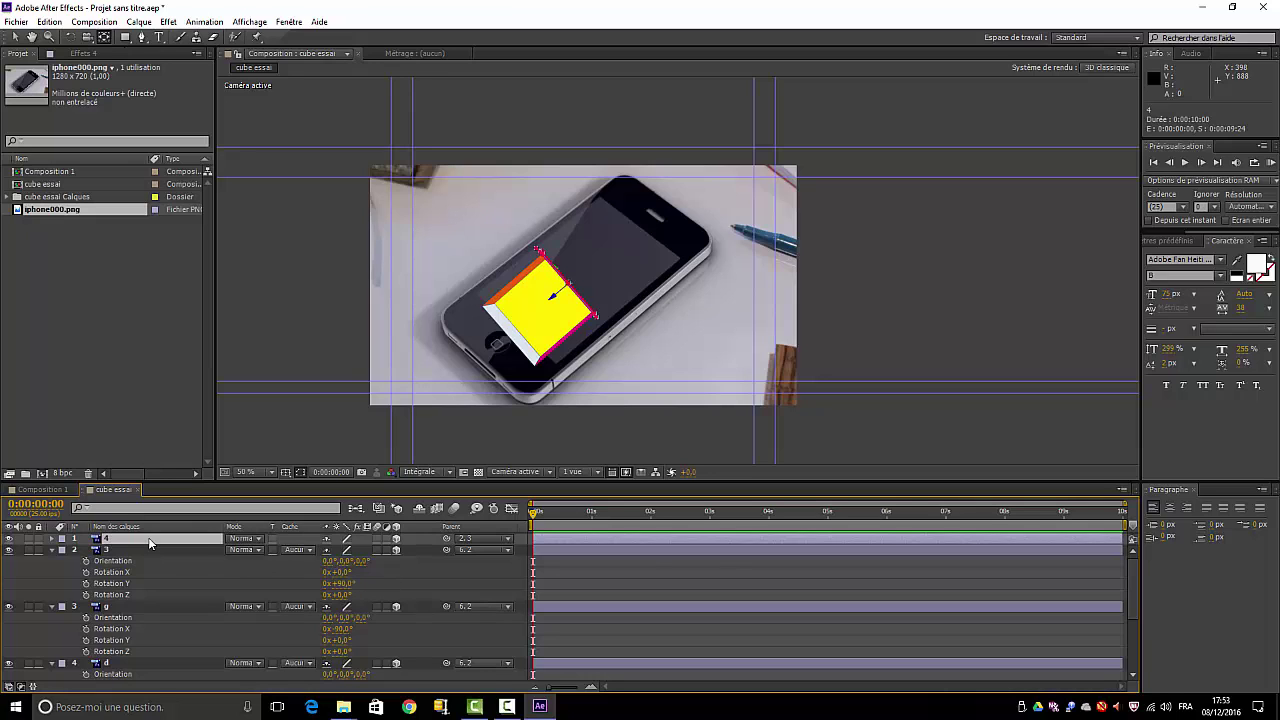
key(r)
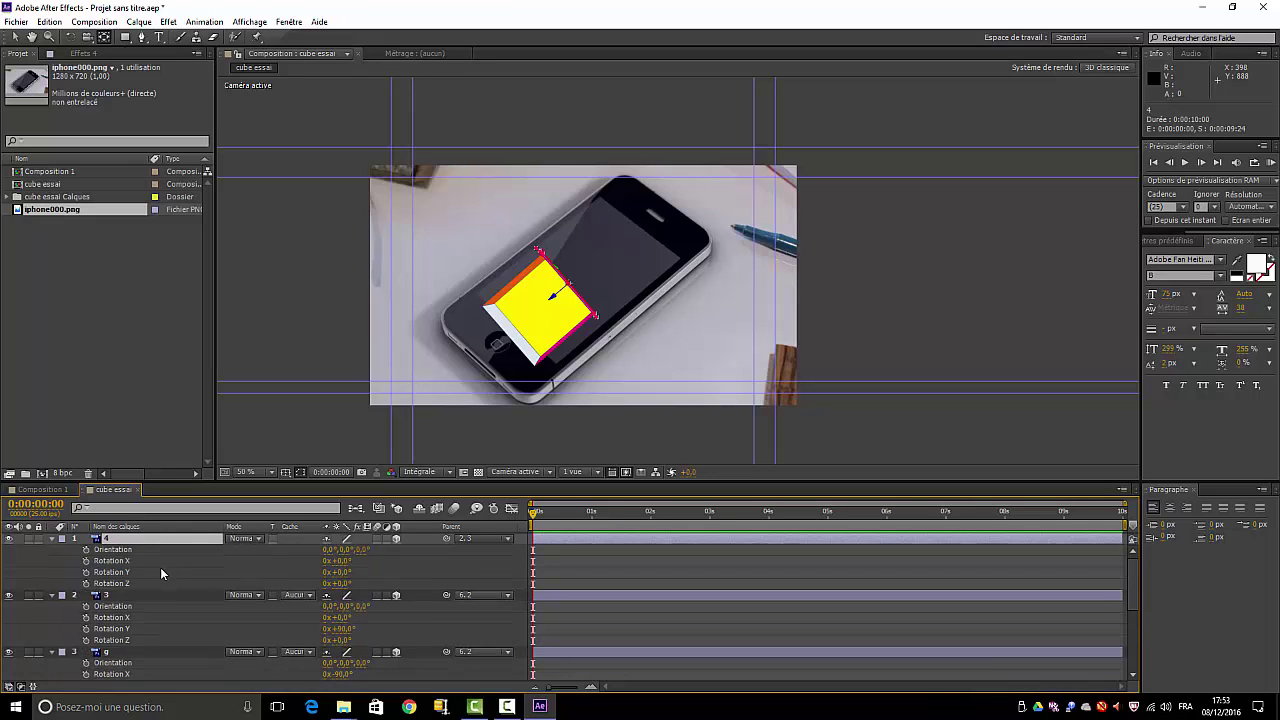
mouse_move(336, 572)
mouse_down()
mouse_move(313, 572)
mouse_move(347, 581)
mouse_up()
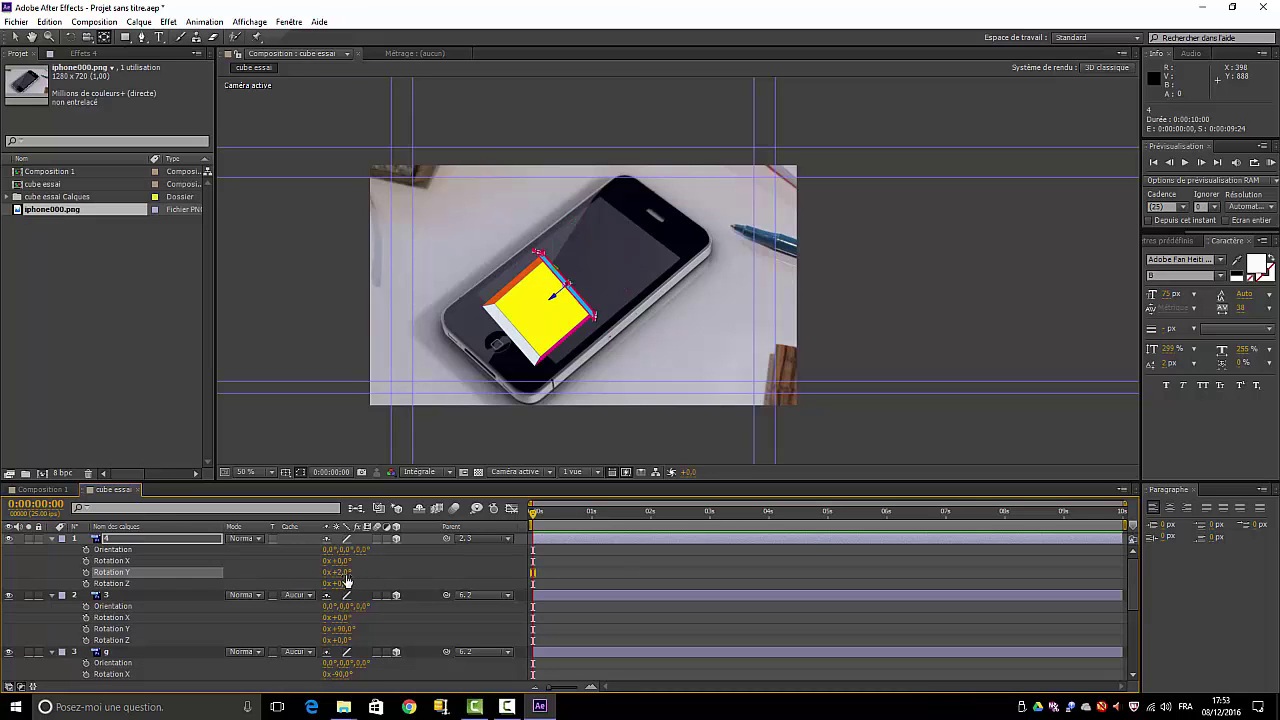
drag(347, 581, 407, 585)
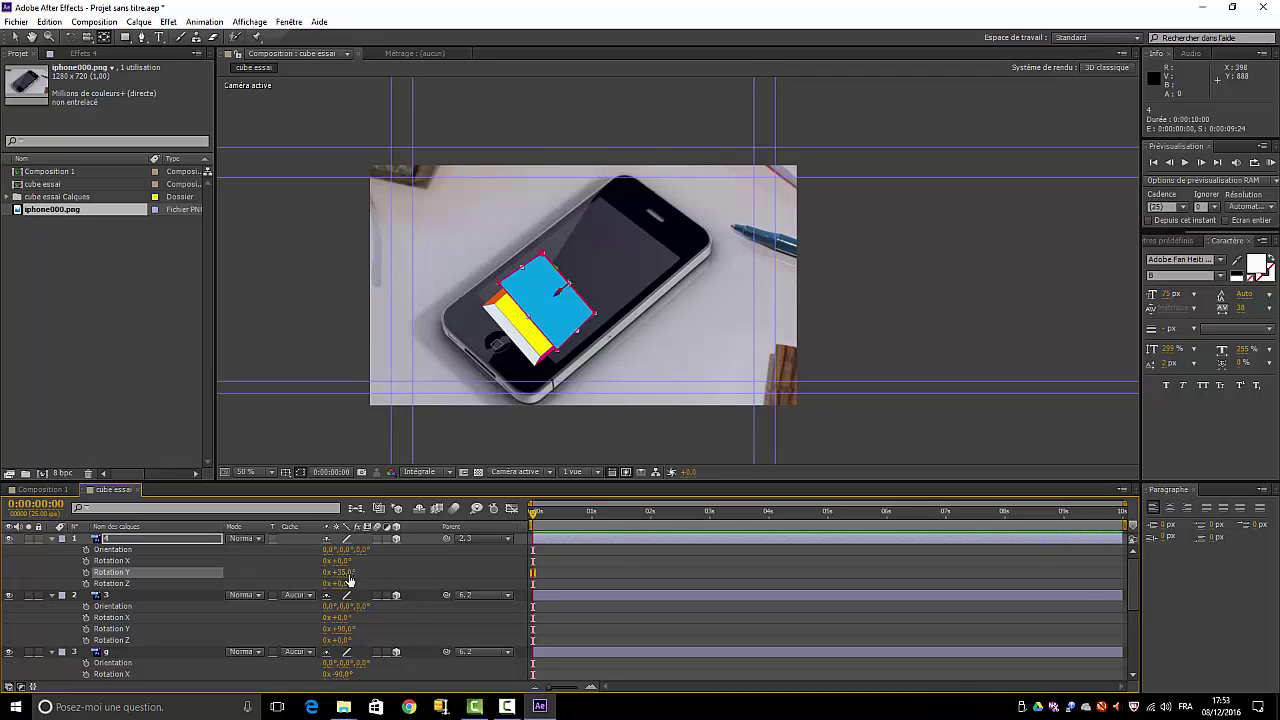
click(343, 572)
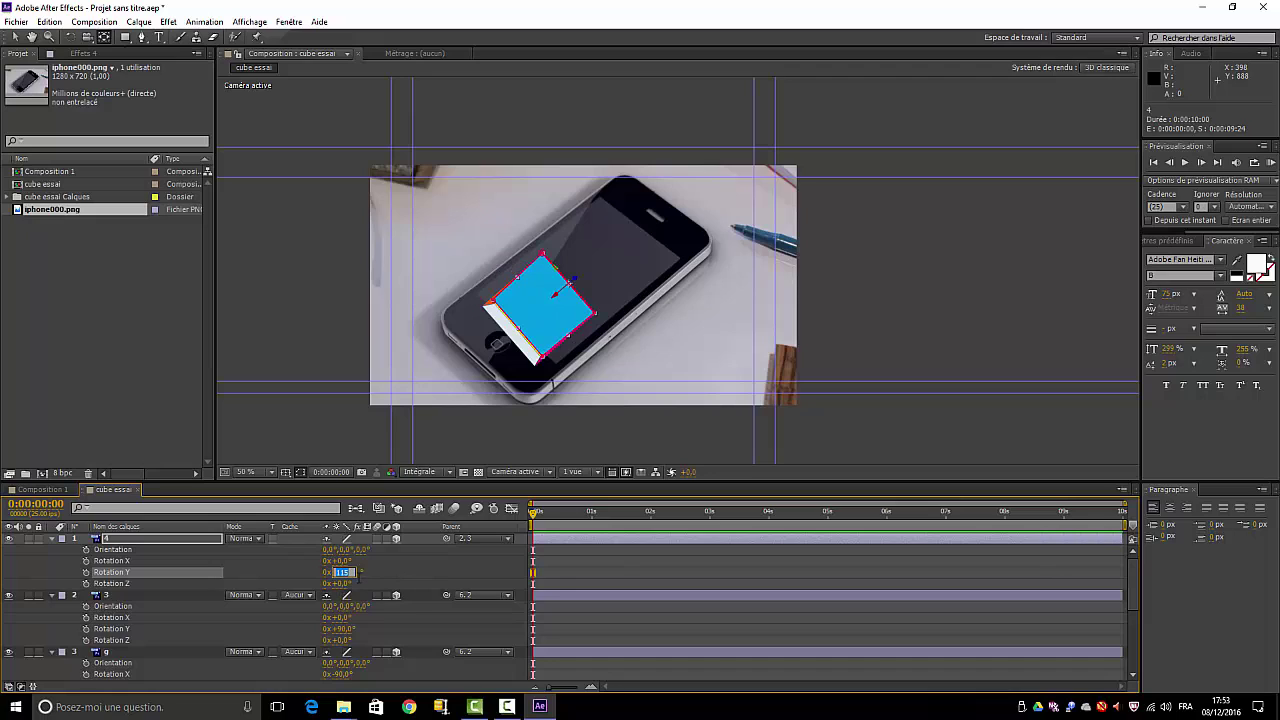
text(90)
click(410, 571)
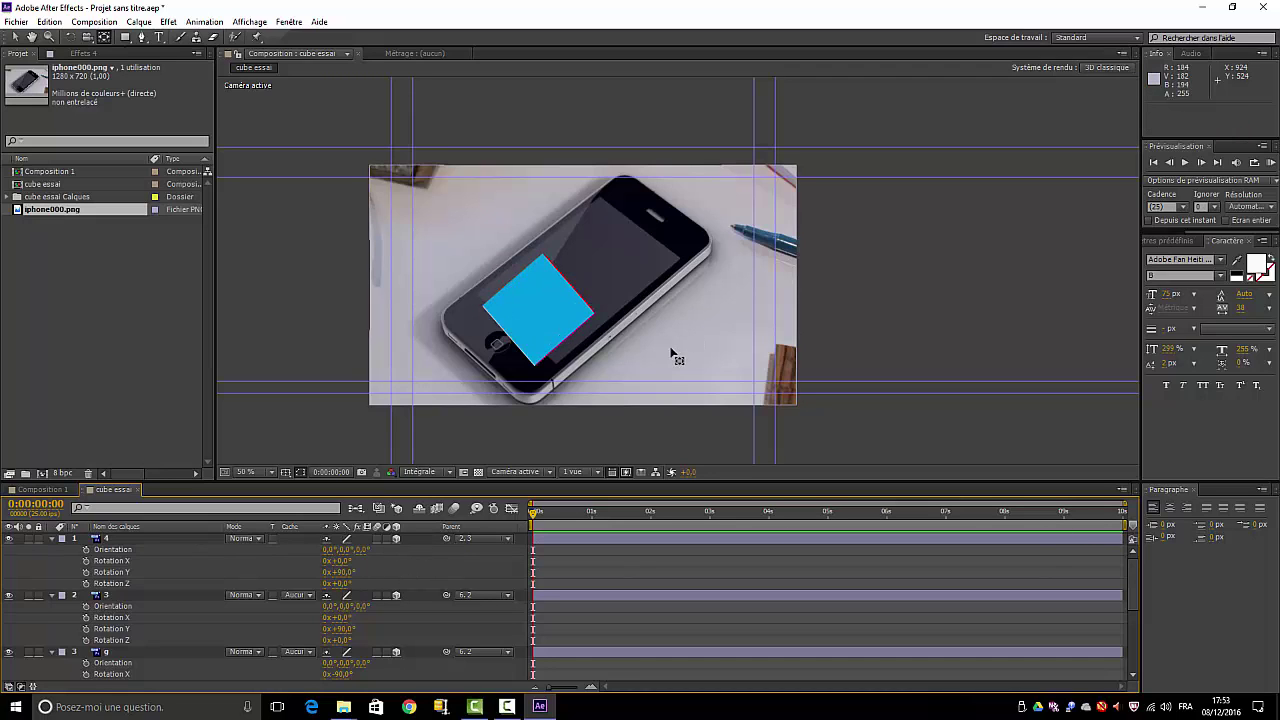
Collapse the property lists of layers 4, 3, g, d and 1
click(53, 539)
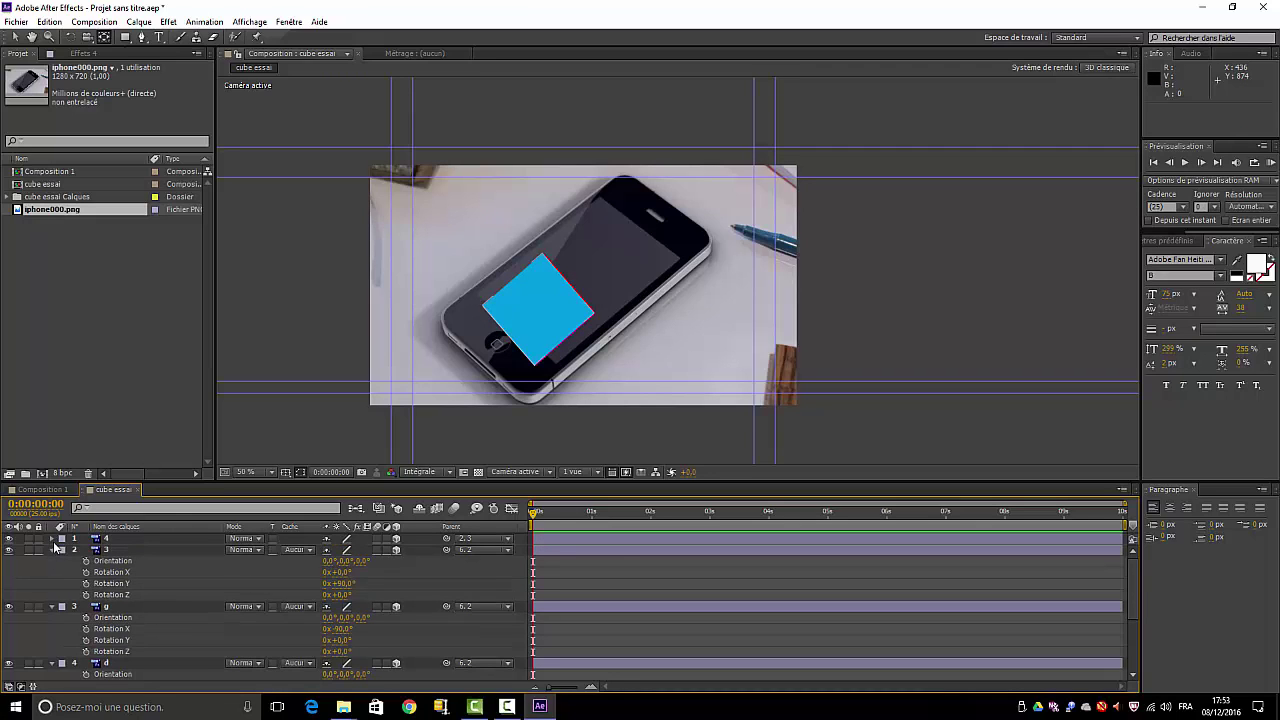
click(53, 550)
click(53, 561)
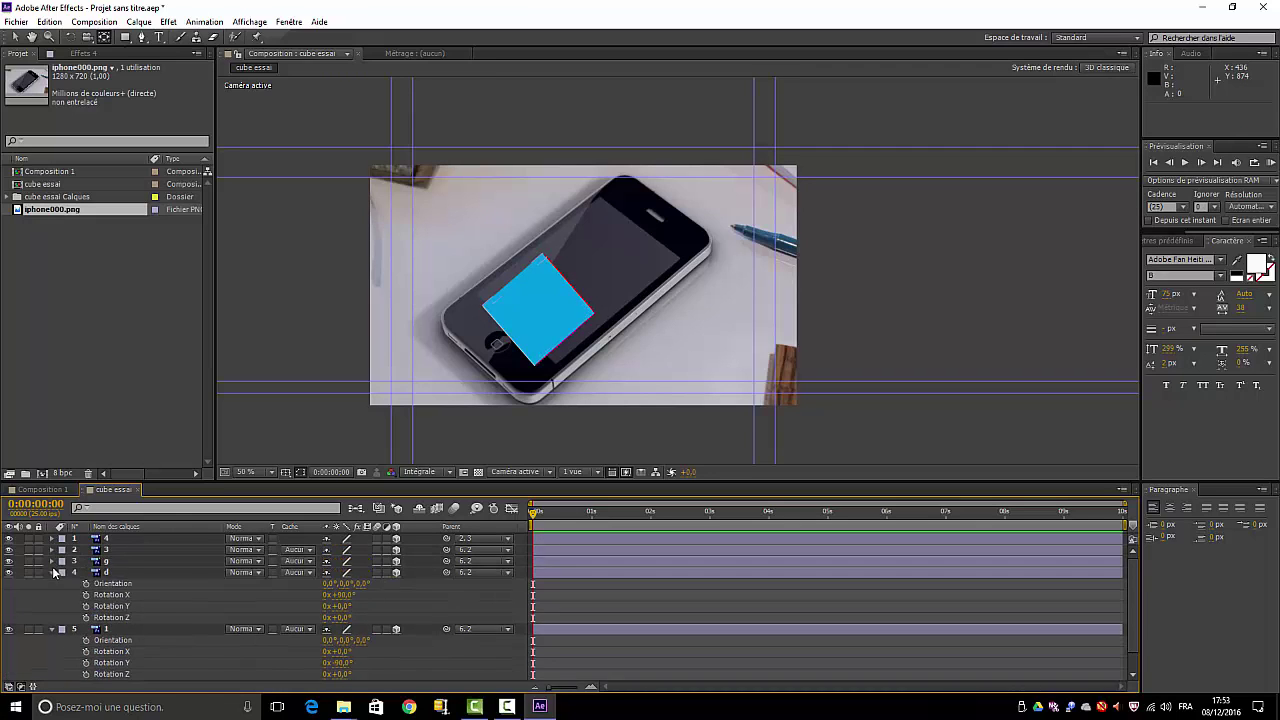
click(53, 572)
click(53, 584)
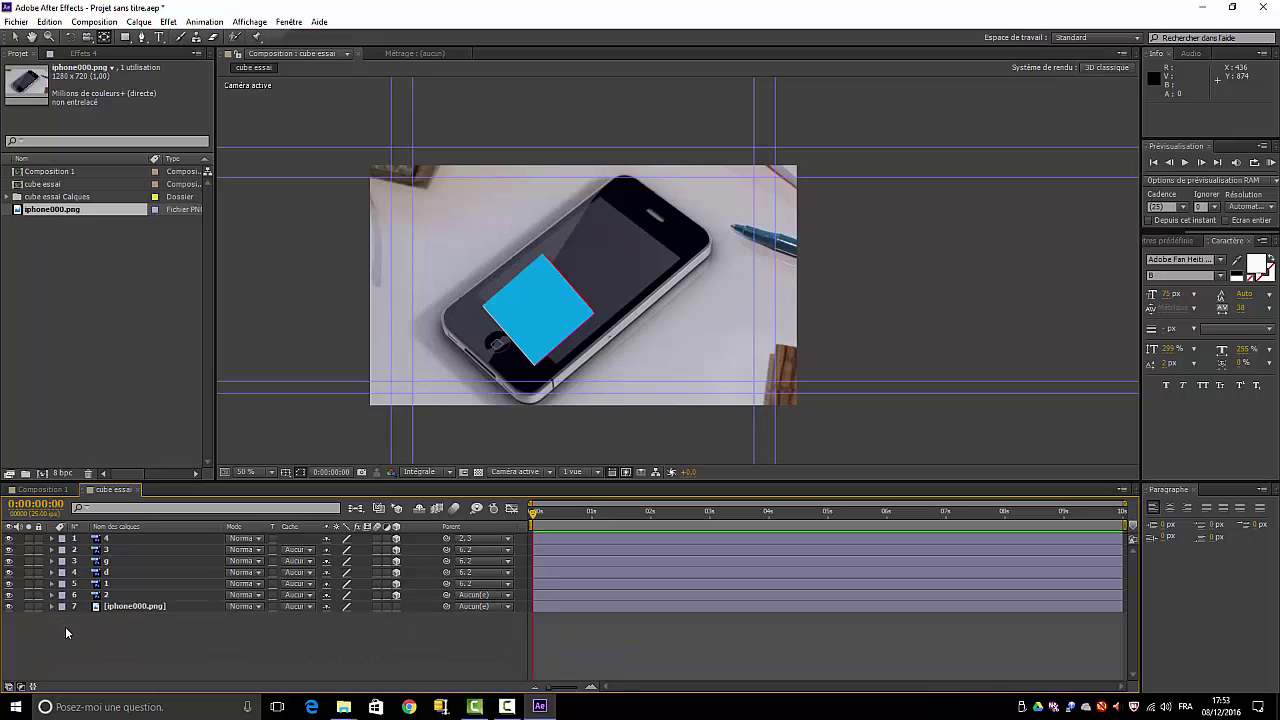
click(118, 596)
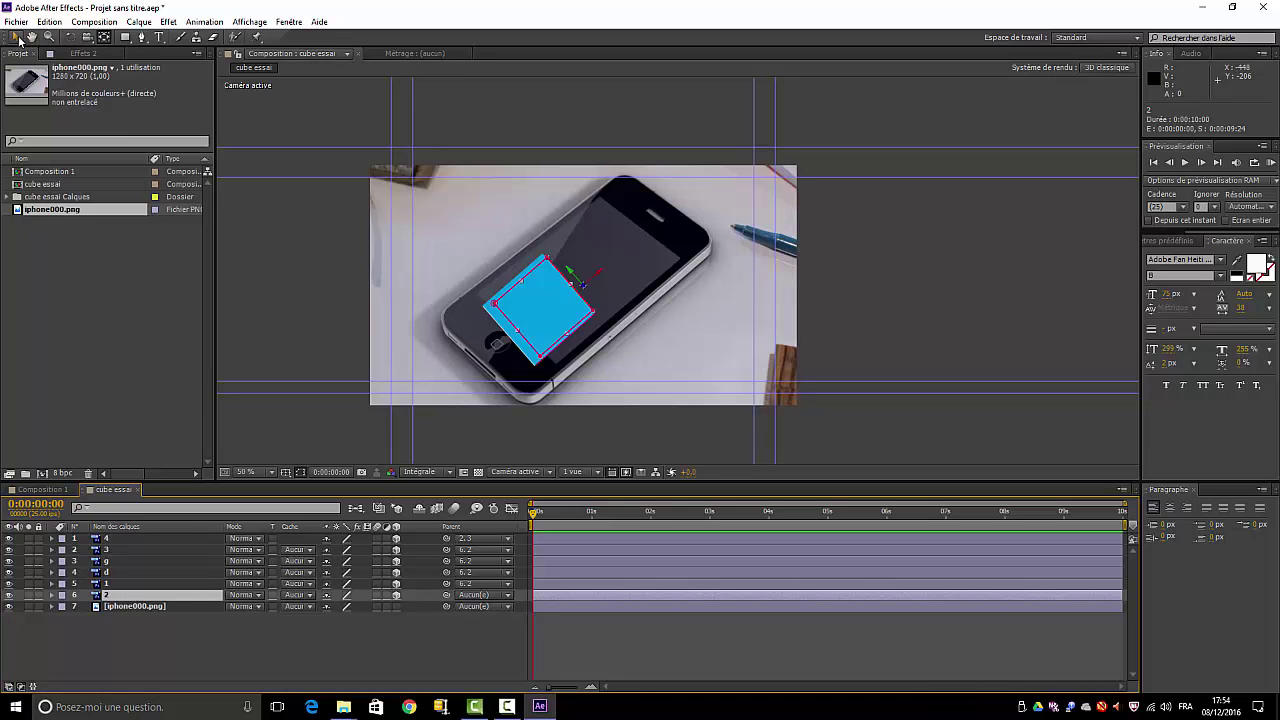
Lock the iphone000.png layer and move the cube up over the phone screen, slightly back in depth
drag(594, 279, 609, 264)
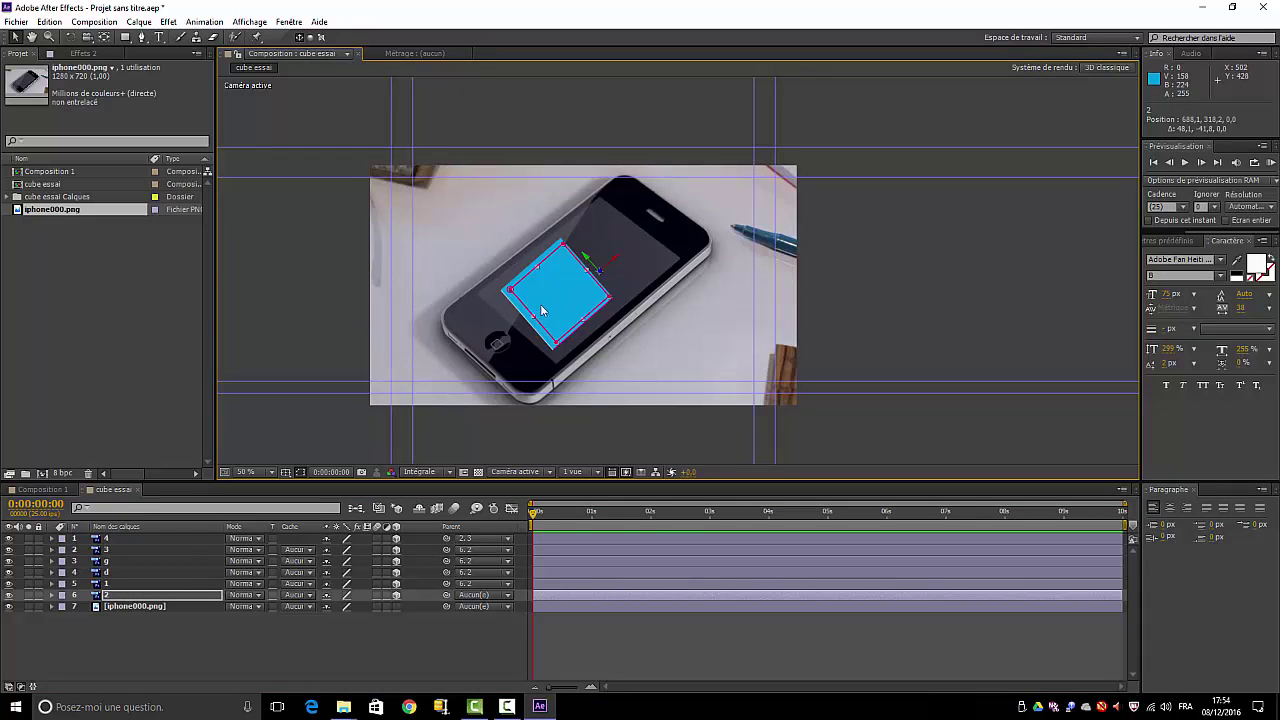
click(575, 252)
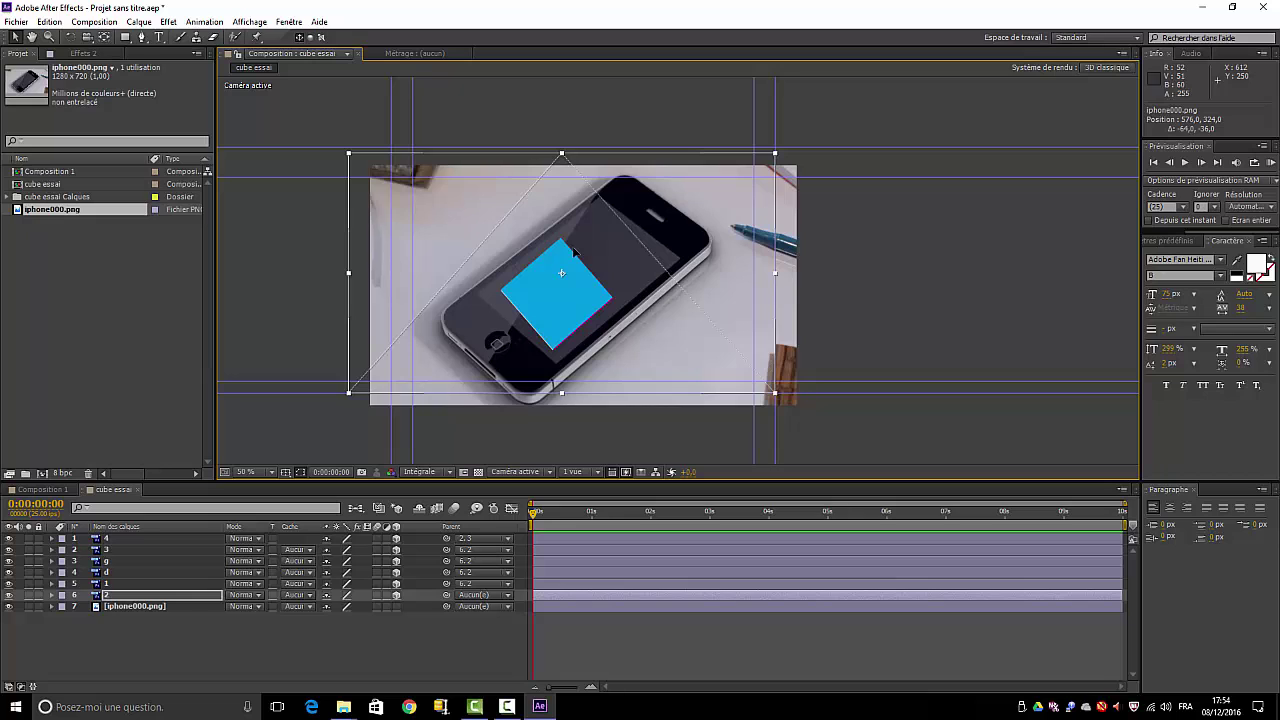
click(49, 21)
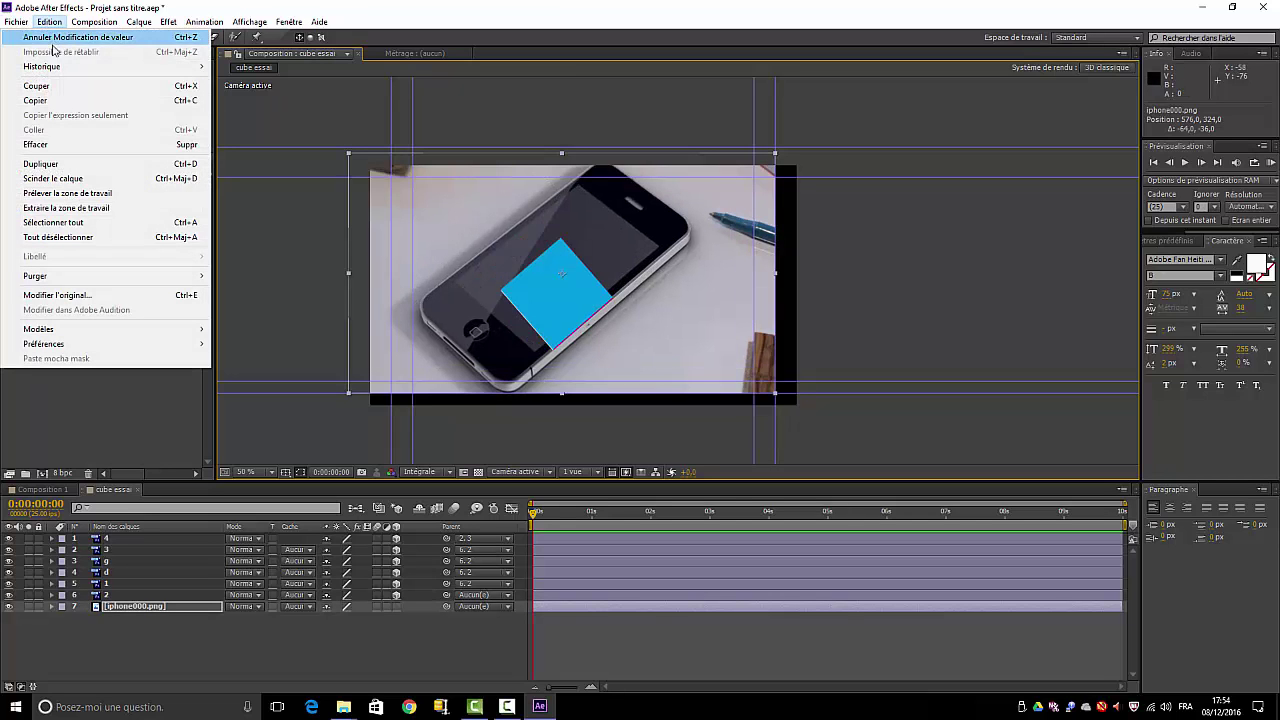
click(38, 606)
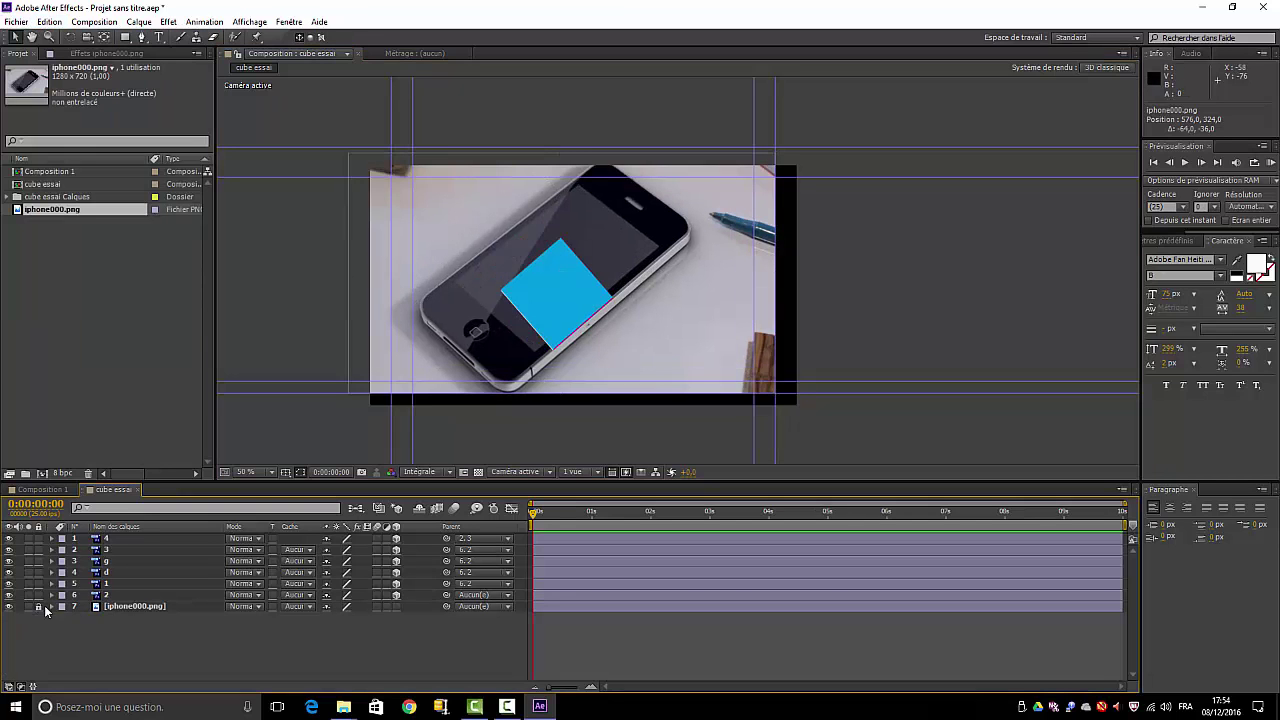
click(113, 596)
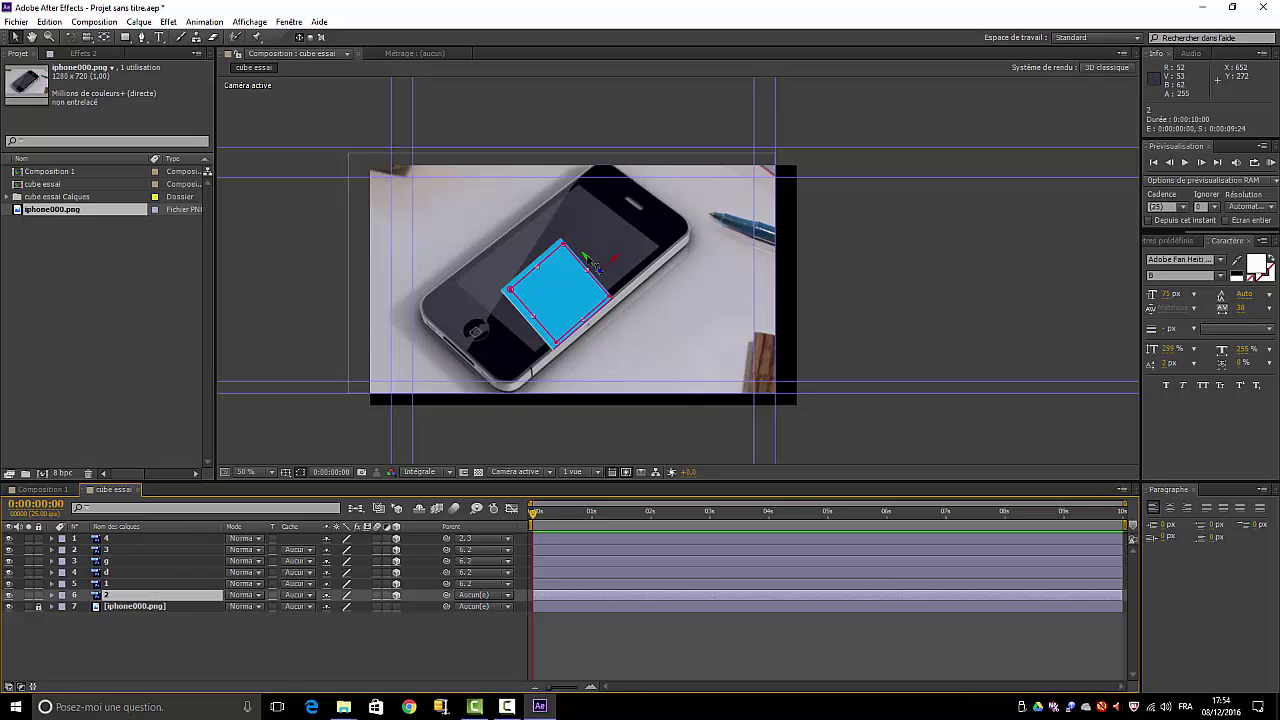
drag(592, 265, 535, 261)
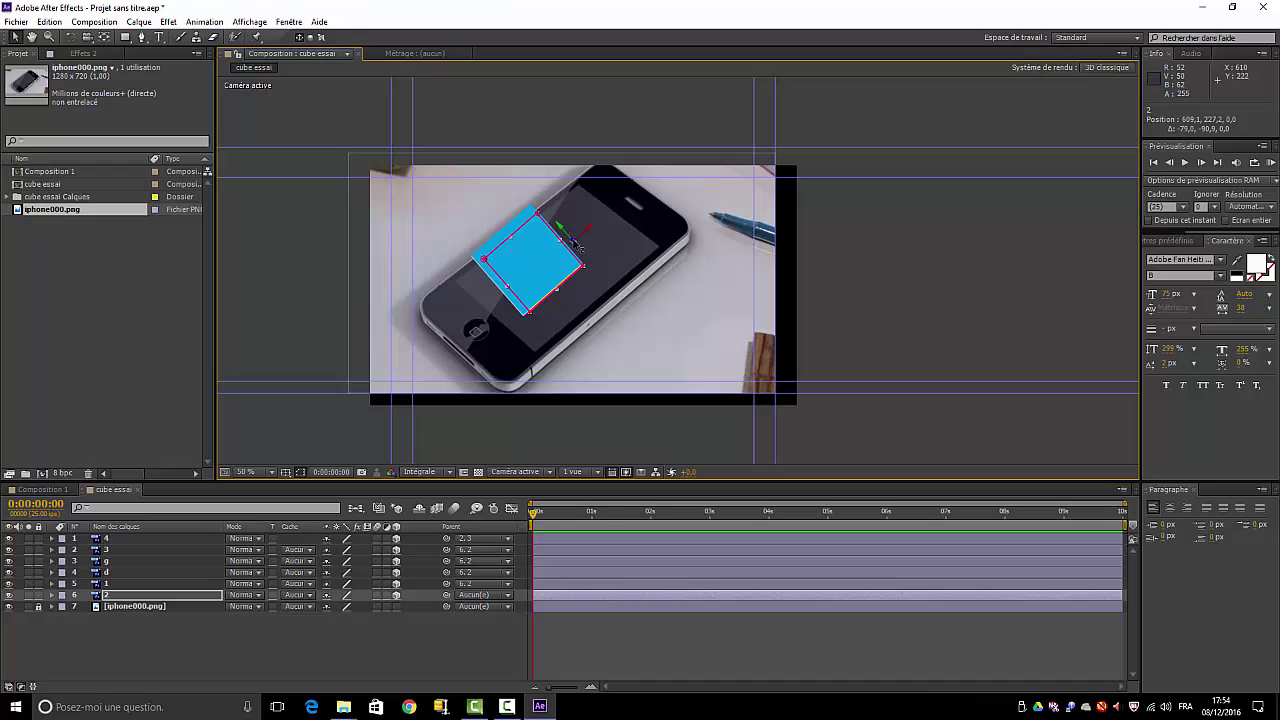
drag(577, 243, 582, 252)
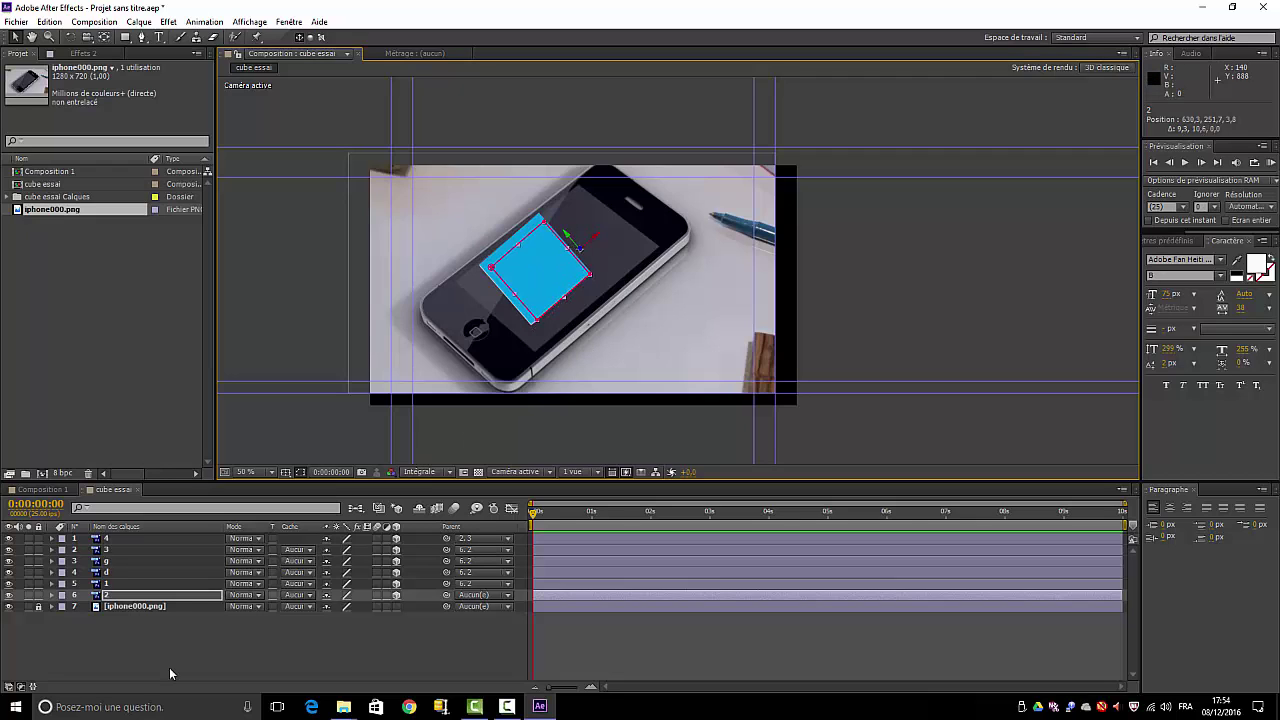
Set layer 2's Orientation Z to 320° and switch to Composition 1
key(r)
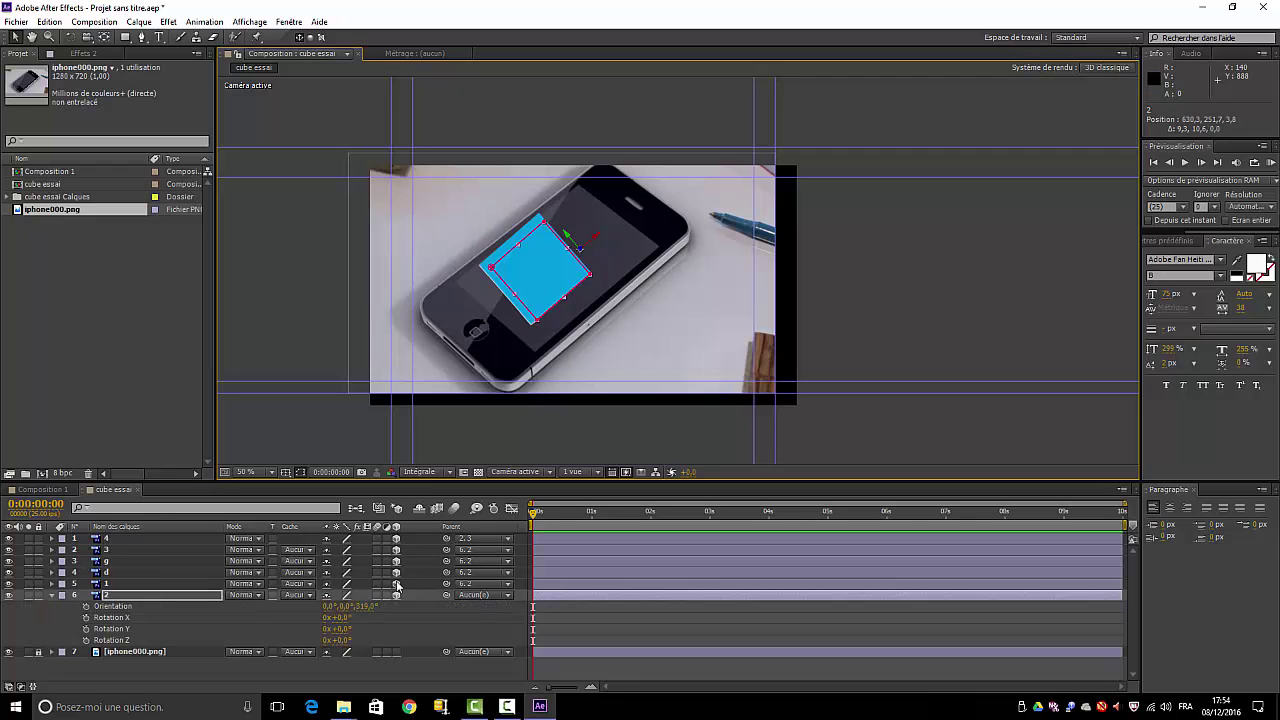
drag(367, 608, 363, 608)
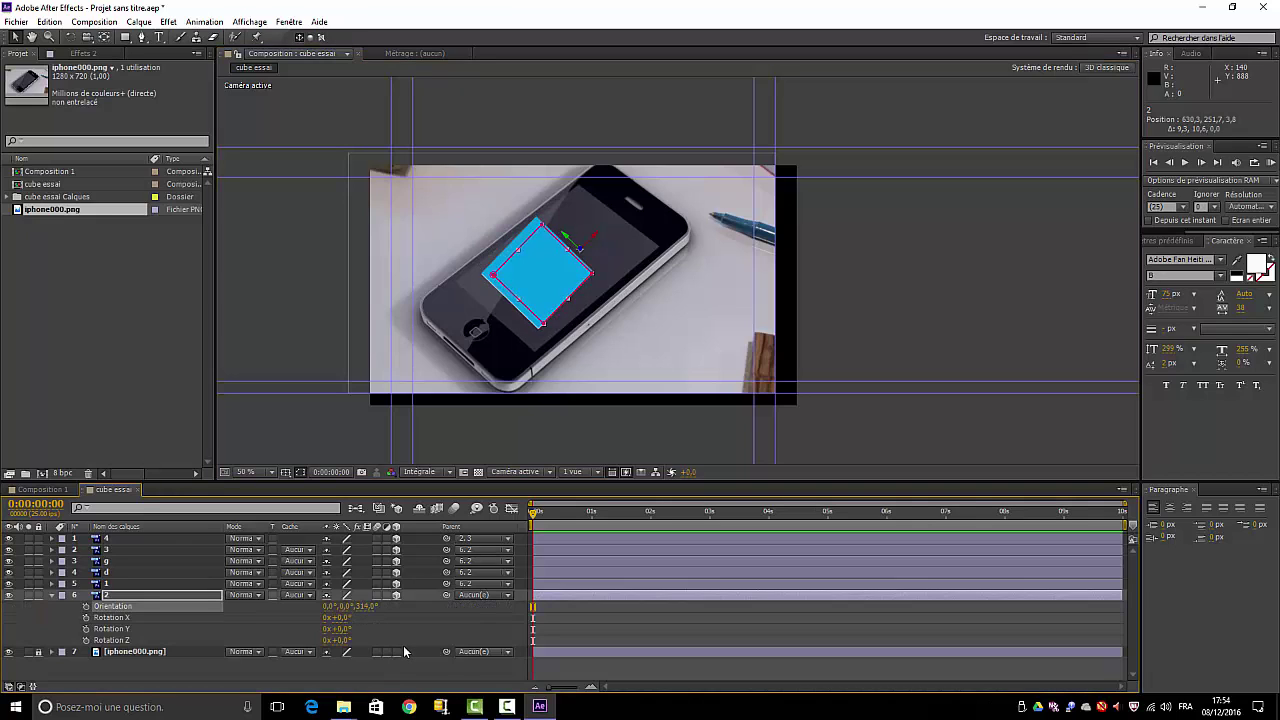
click(367, 607)
text(20)
key(Return)
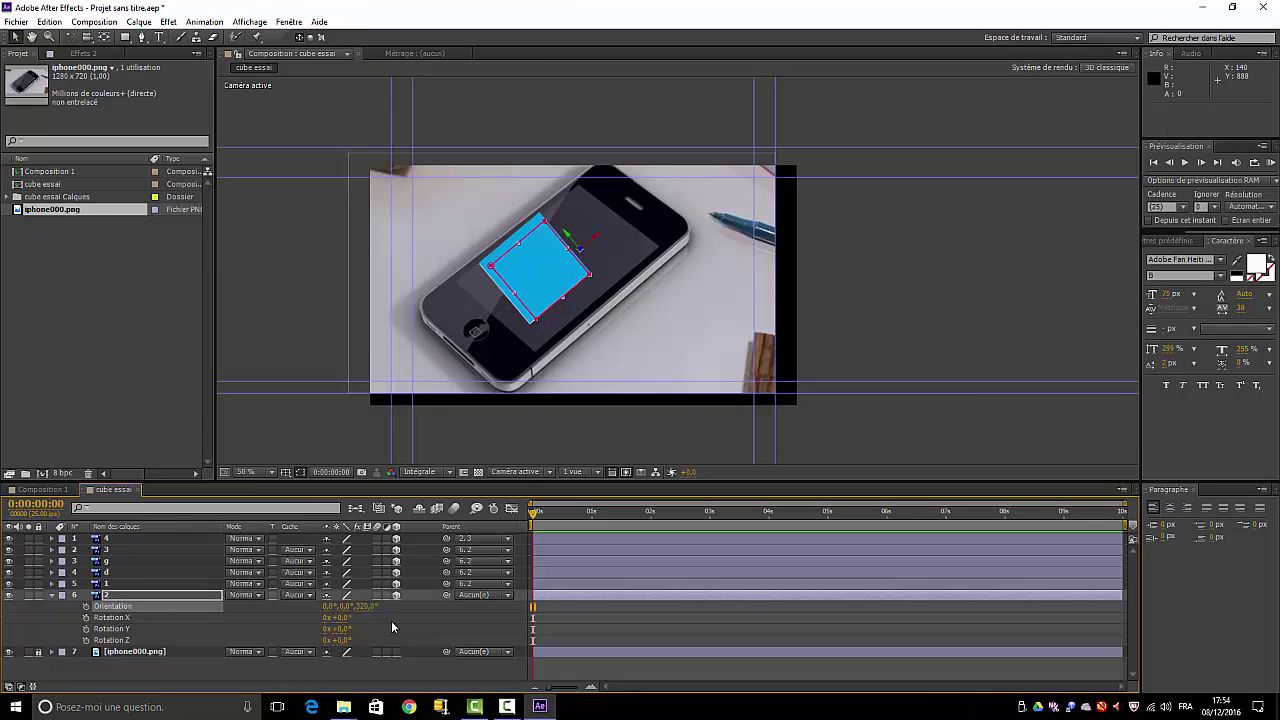
click(912, 319)
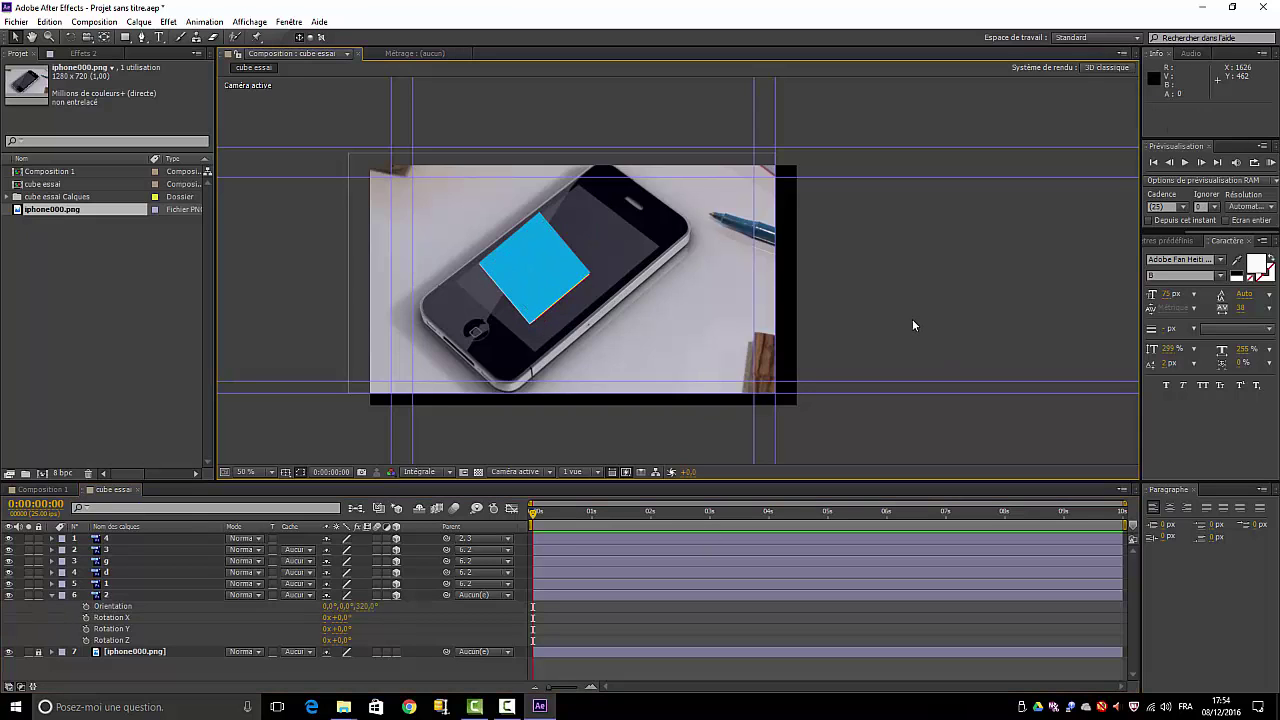
click(55, 490)
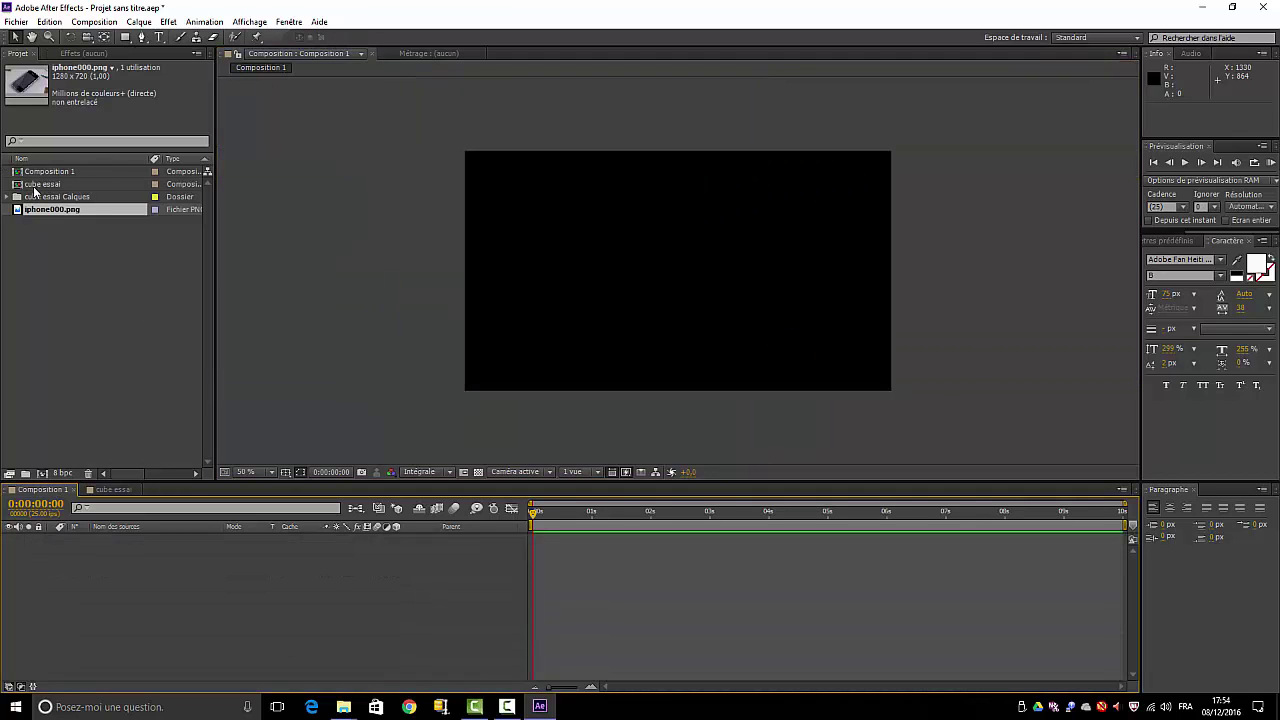
Add iphone000.png and the cube essai precomp to Composition 1, scaling cube essai to 60%
drag(50, 210, 89, 577)
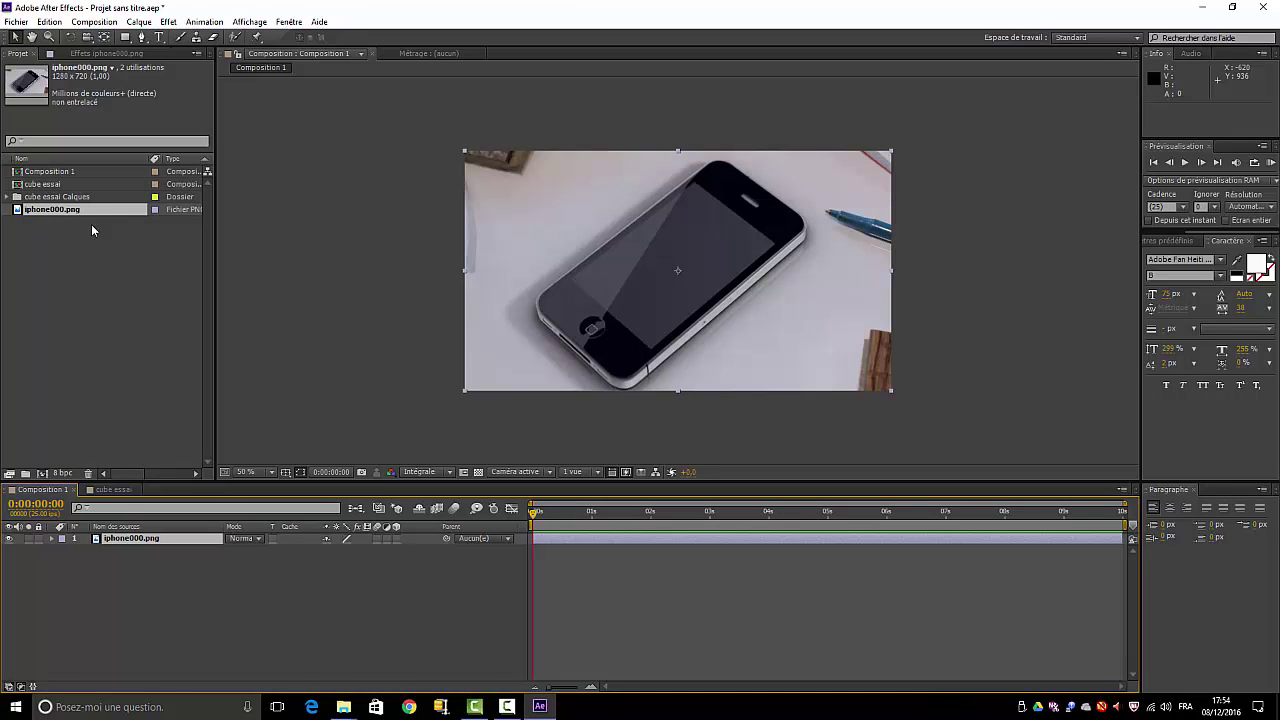
mouse_move(45, 184)
mouse_down()
mouse_move(153, 578)
mouse_move(138, 550)
mouse_move(130, 593)
mouse_up()
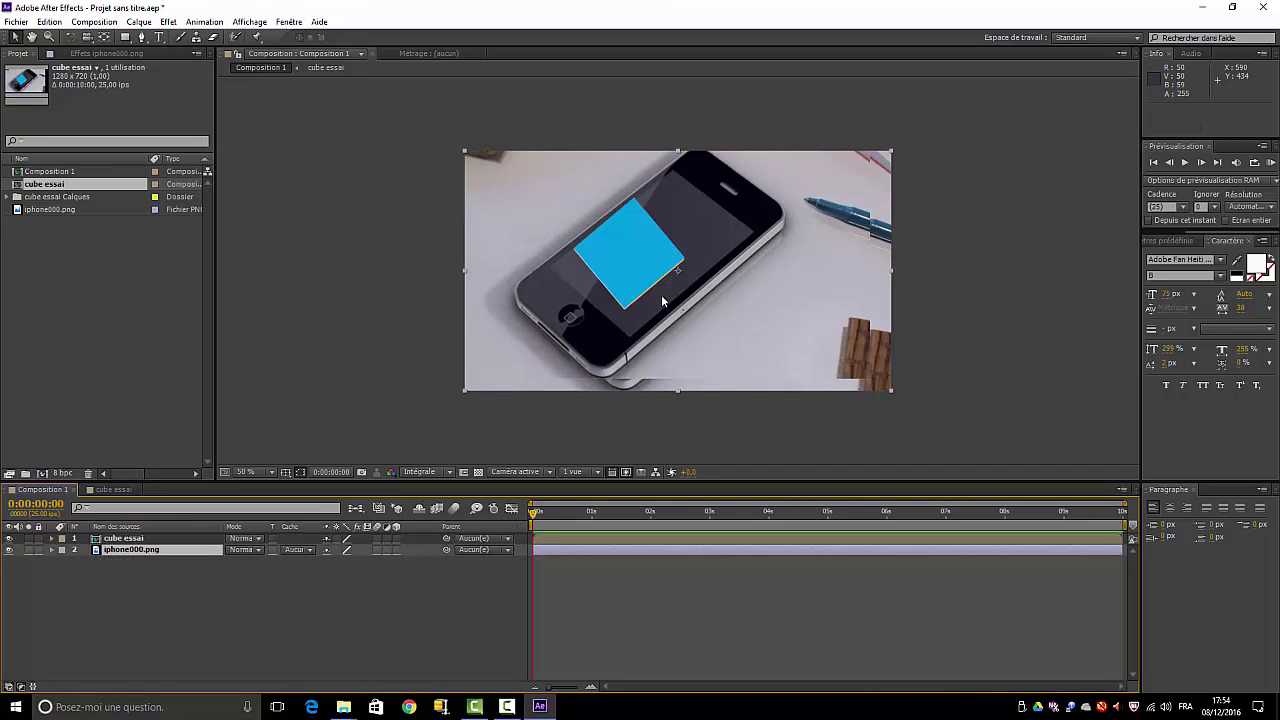
click(108, 540)
key(s)
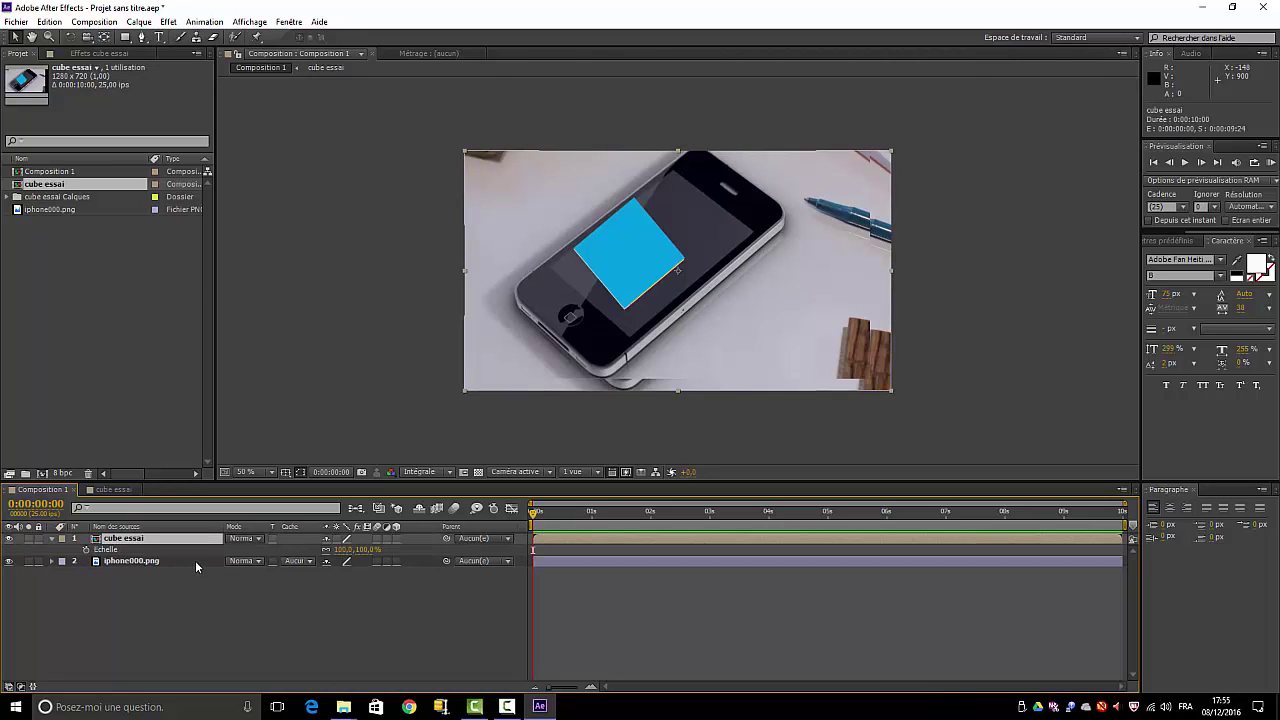
click(343, 549)
text(60)
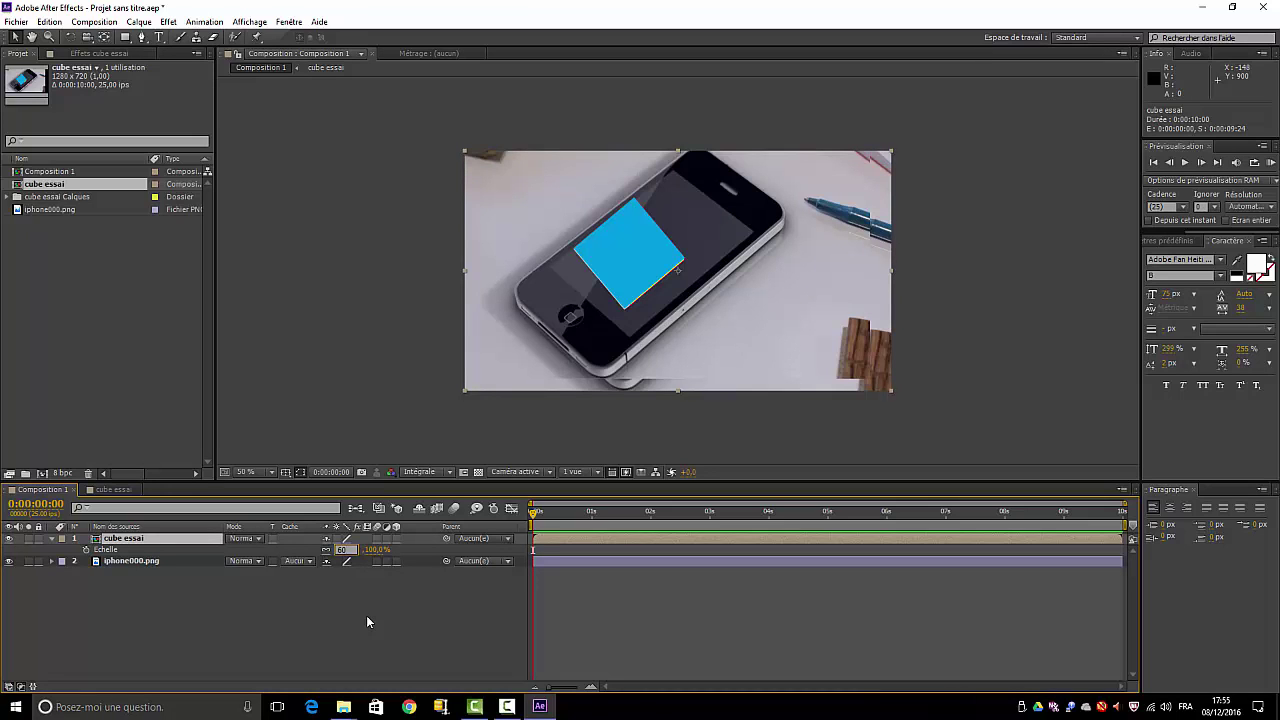
key(Return)
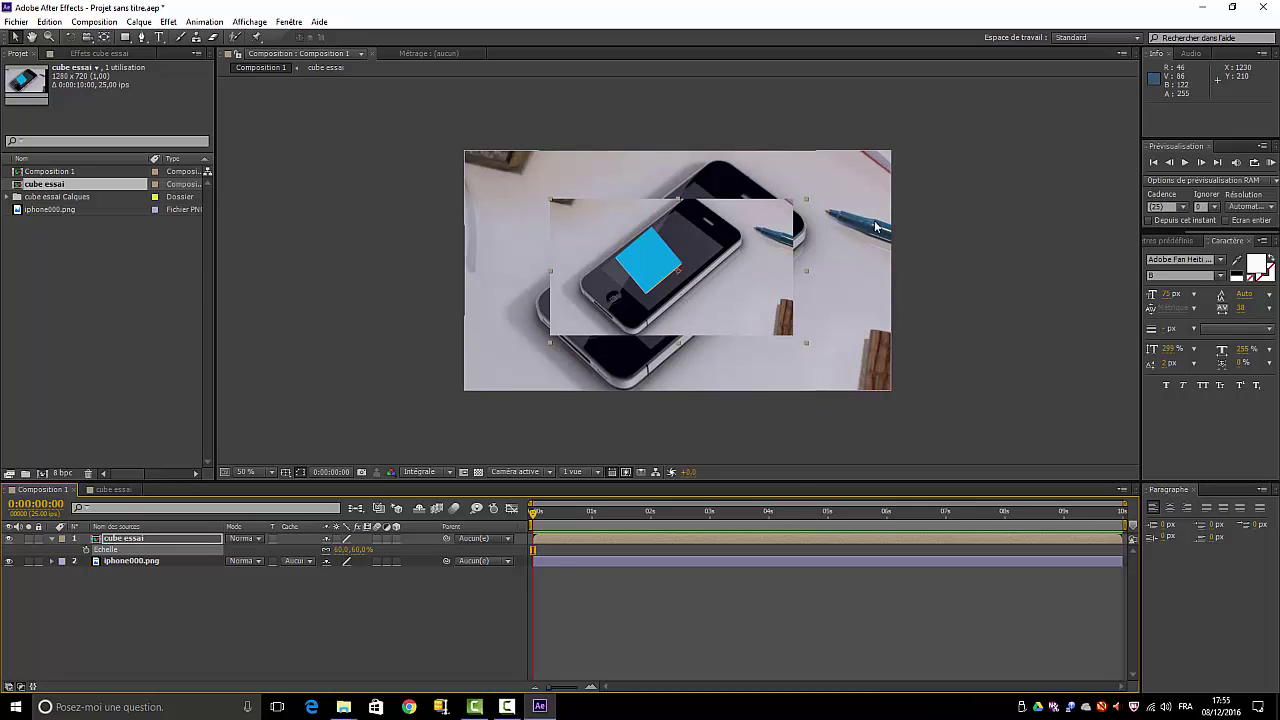
Hide the iphone000.png layer inside cube essai, then compare it with Composition 1
click(113, 490)
click(9, 652)
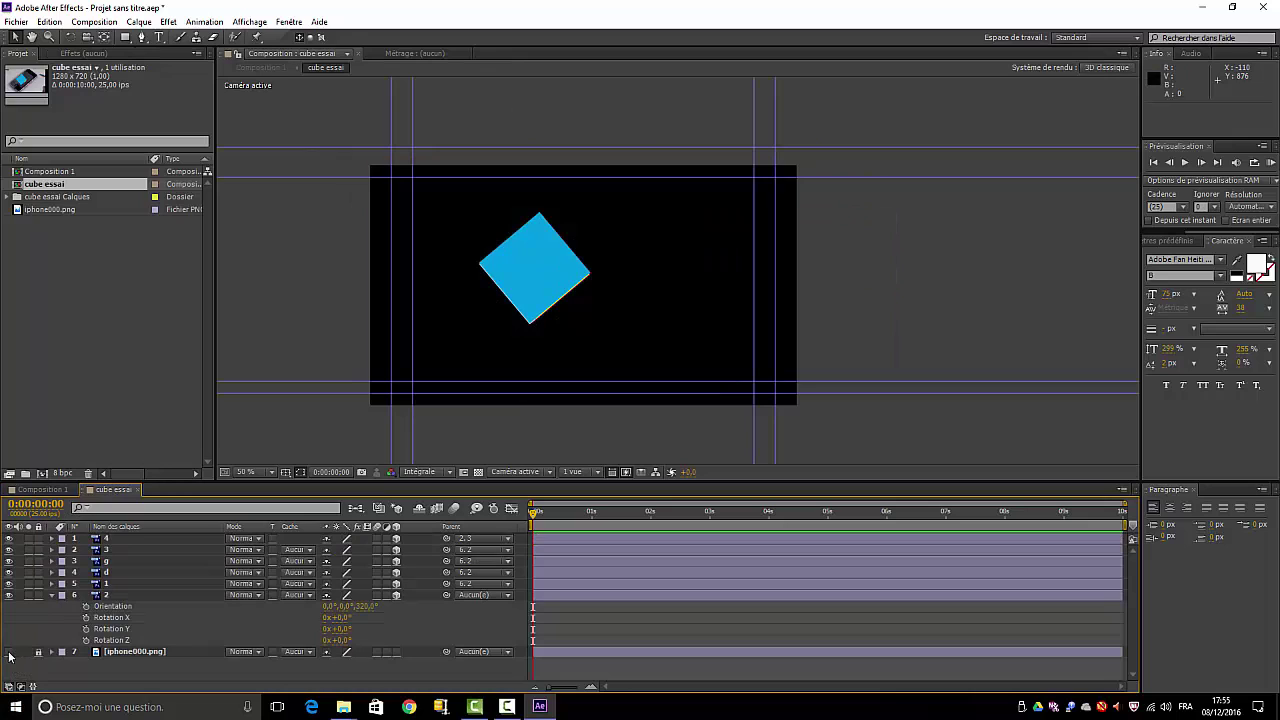
click(42, 489)
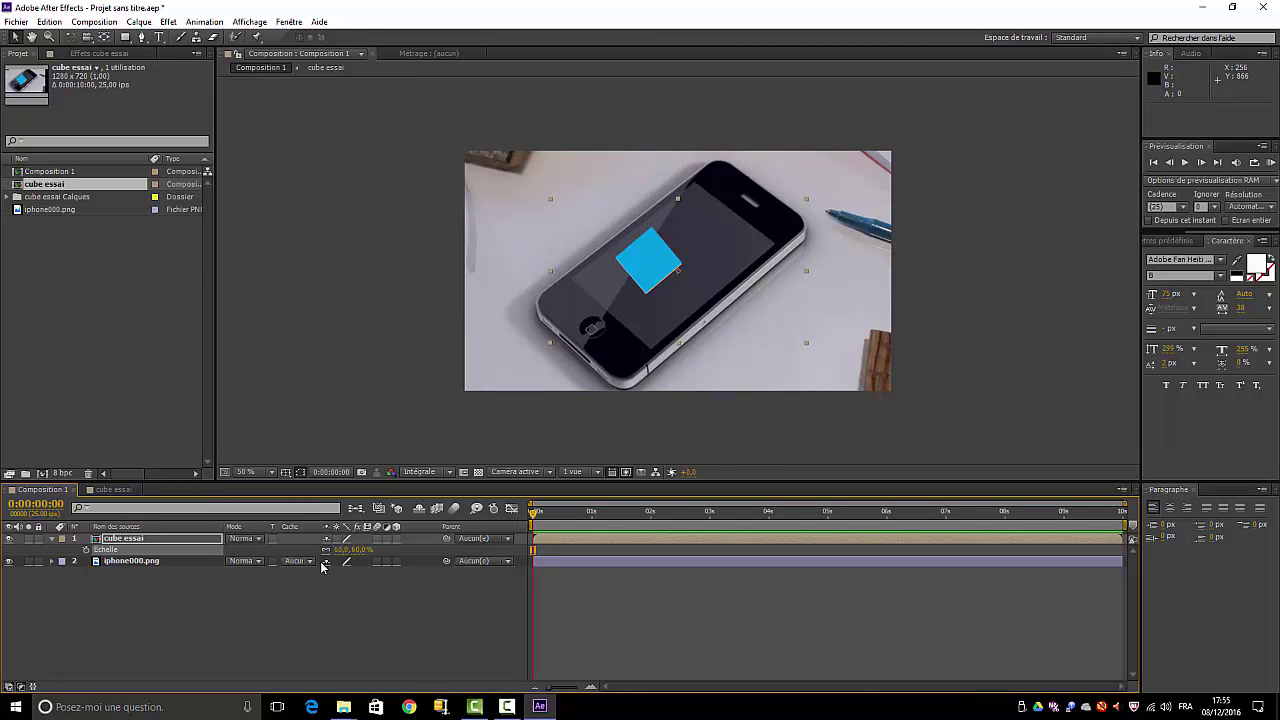
click(118, 491)
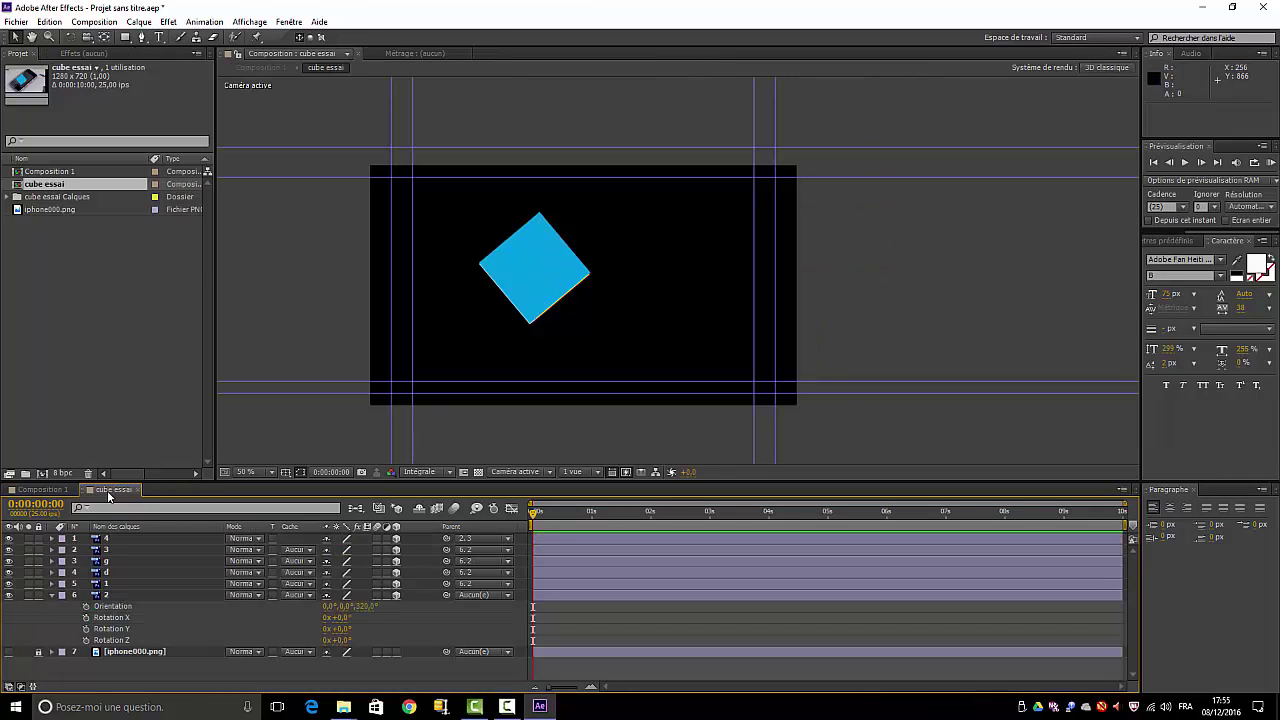
click(42, 489)
click(110, 489)
click(42, 490)
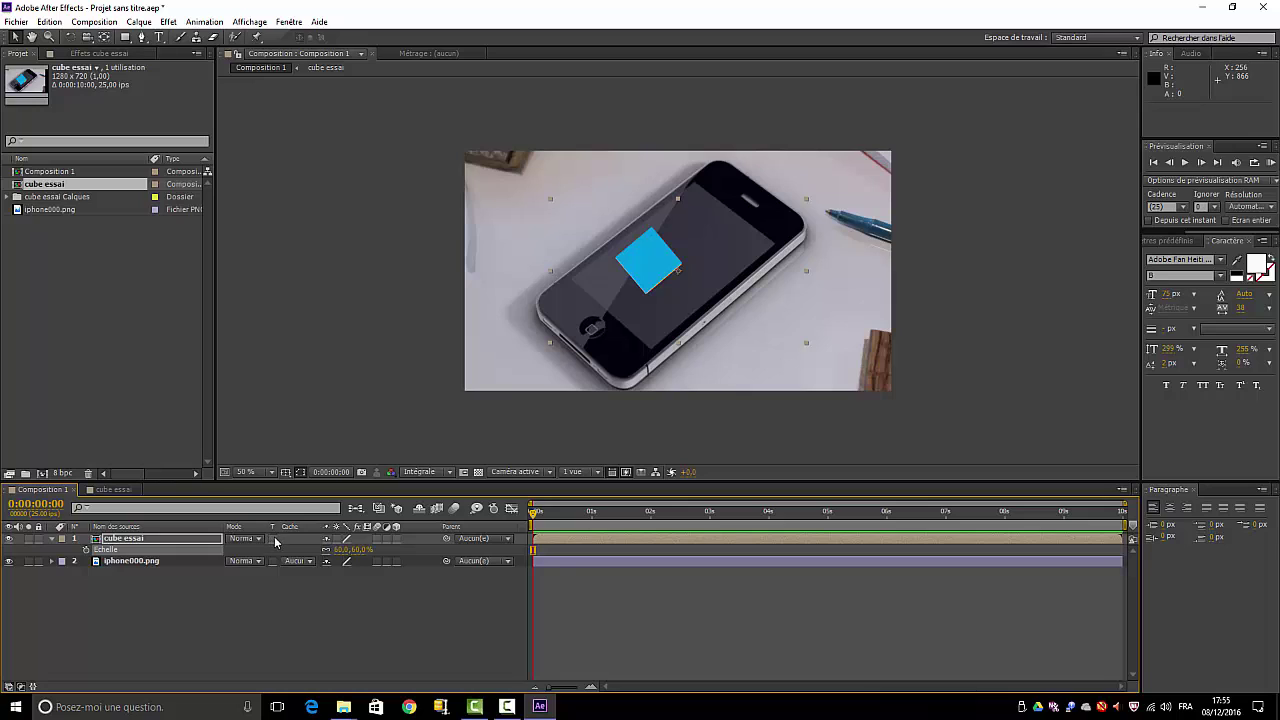
Make cube essai a 3D layer with Collapse Transformations and tilt its X Rotation to -15°
click(396, 539)
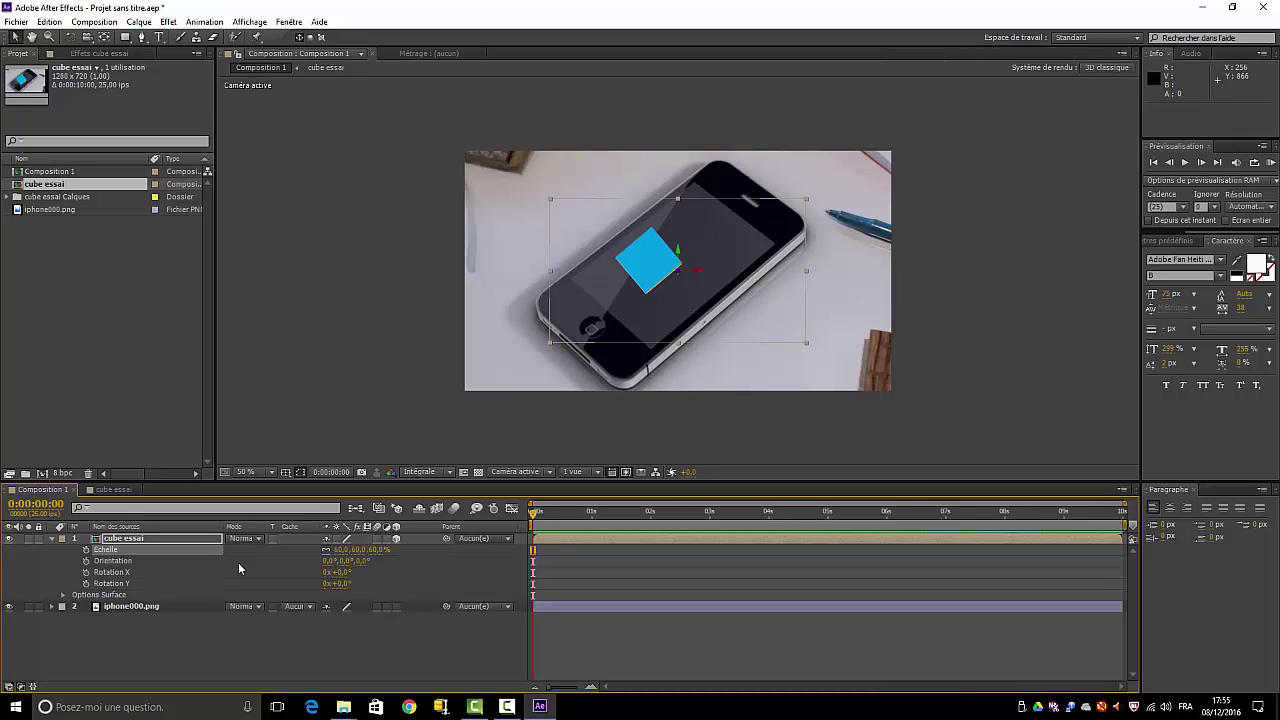
click(336, 538)
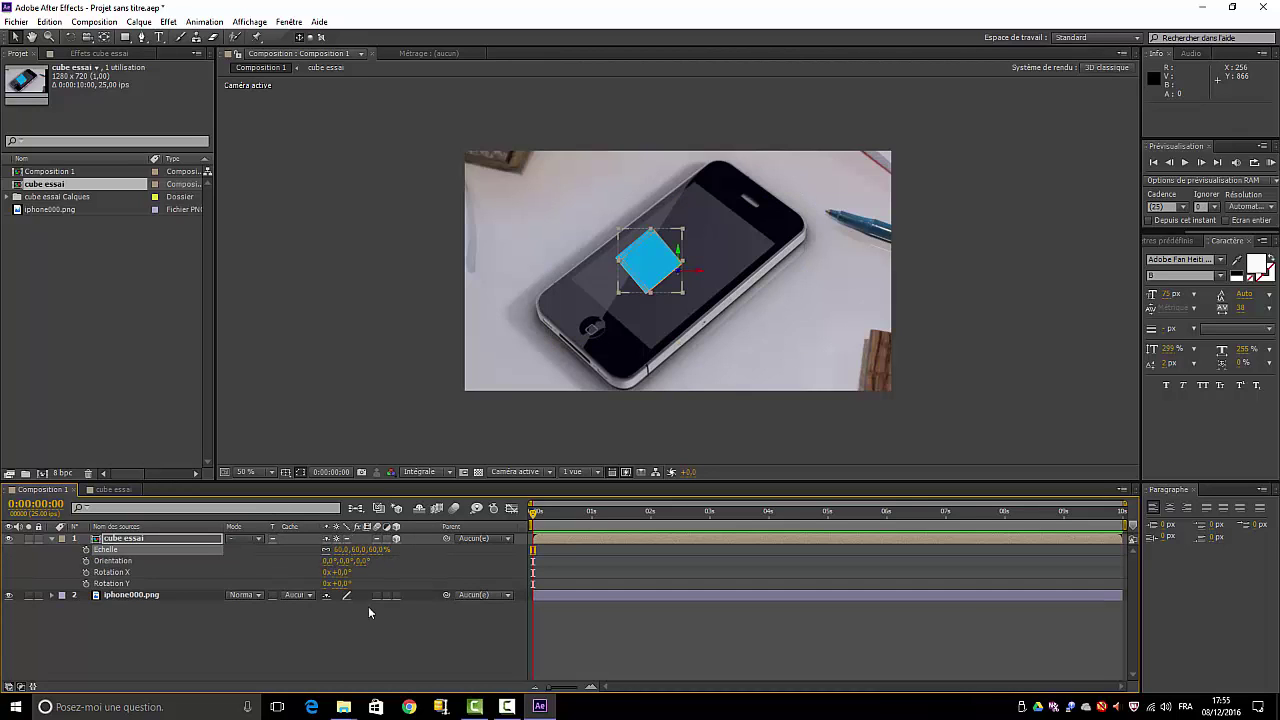
key(r)
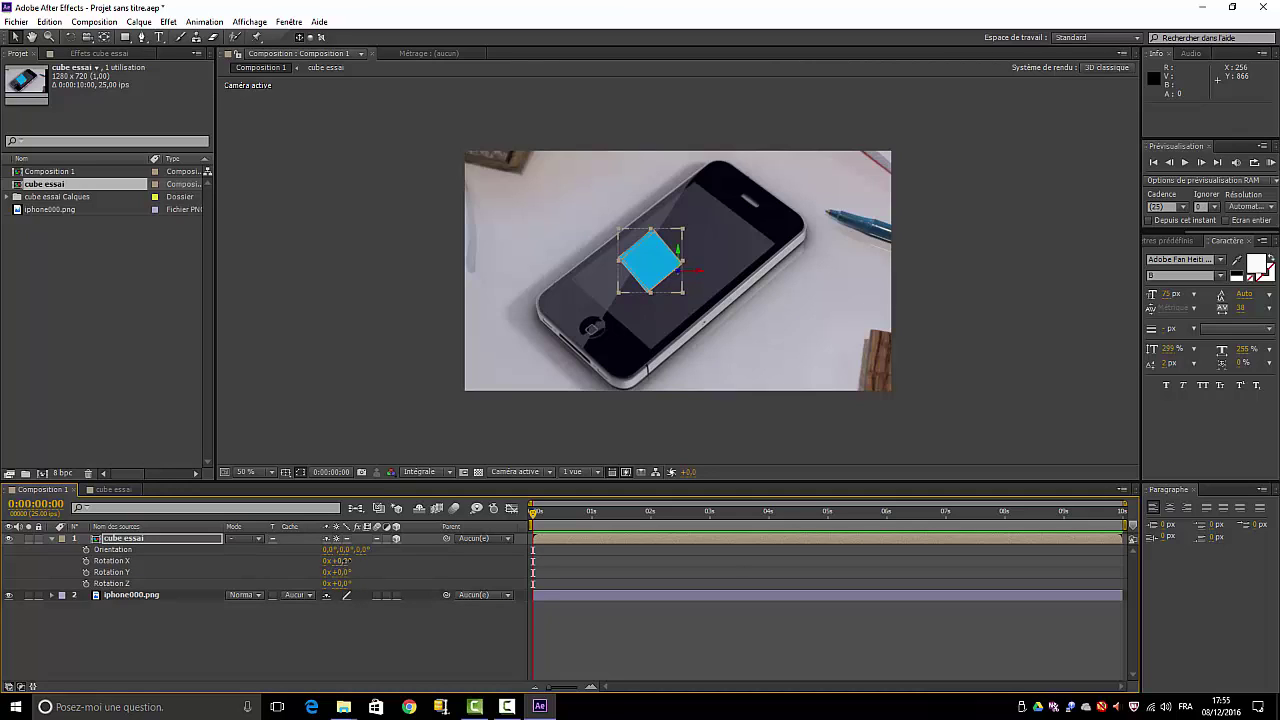
mouse_move(342, 561)
mouse_down()
mouse_move(352, 566)
mouse_move(339, 569)
mouse_up()
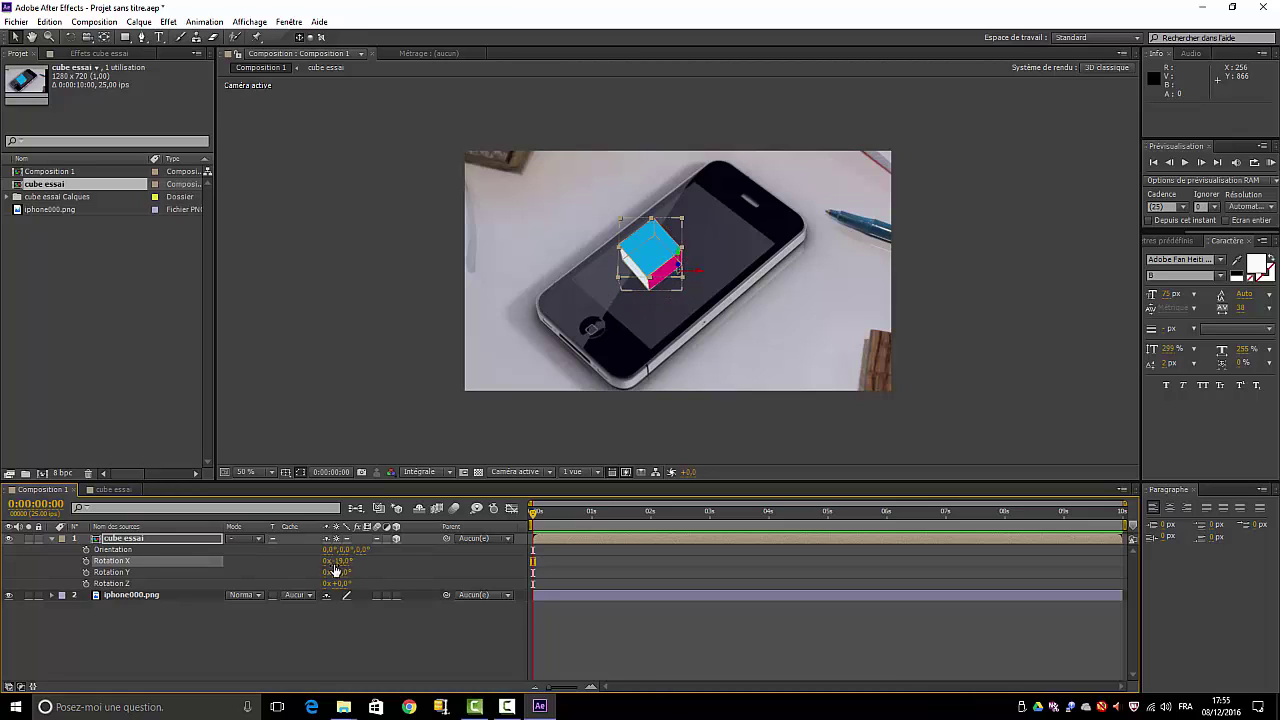
click(466, 618)
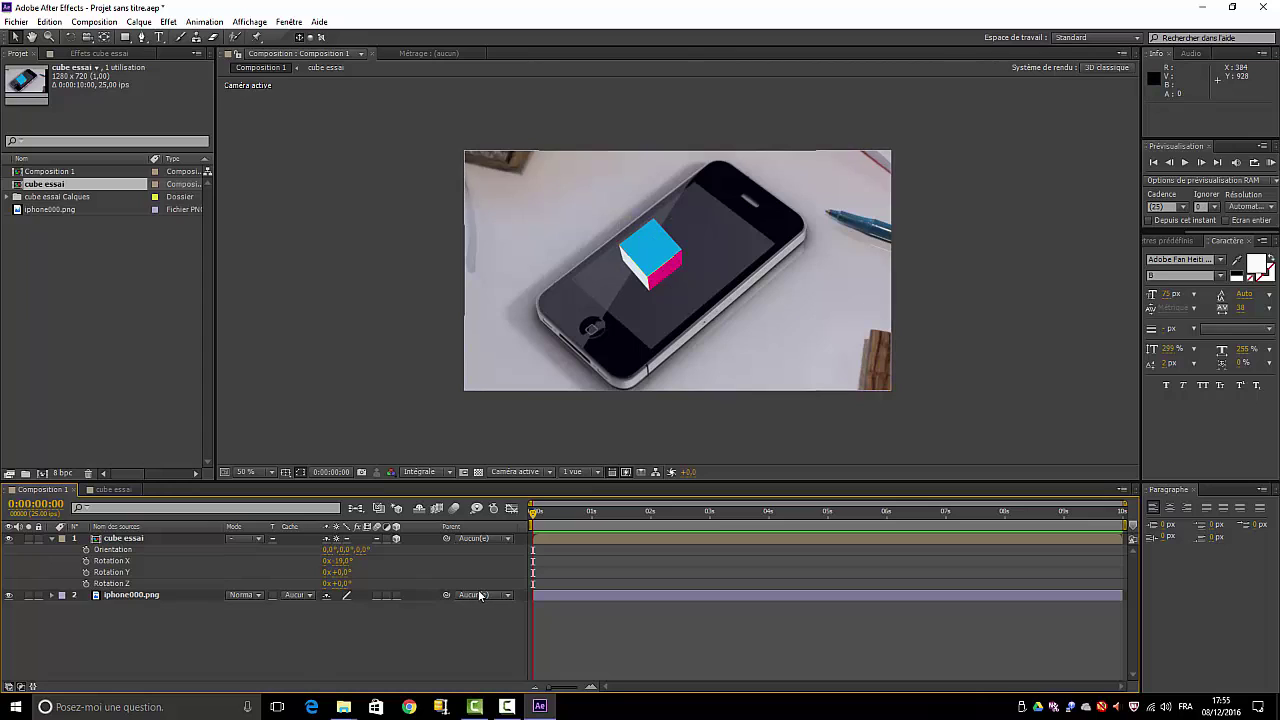
Reset the cube's Y Rotation to 0° and tilt its Z Rotation to about -8°
click(353, 561)
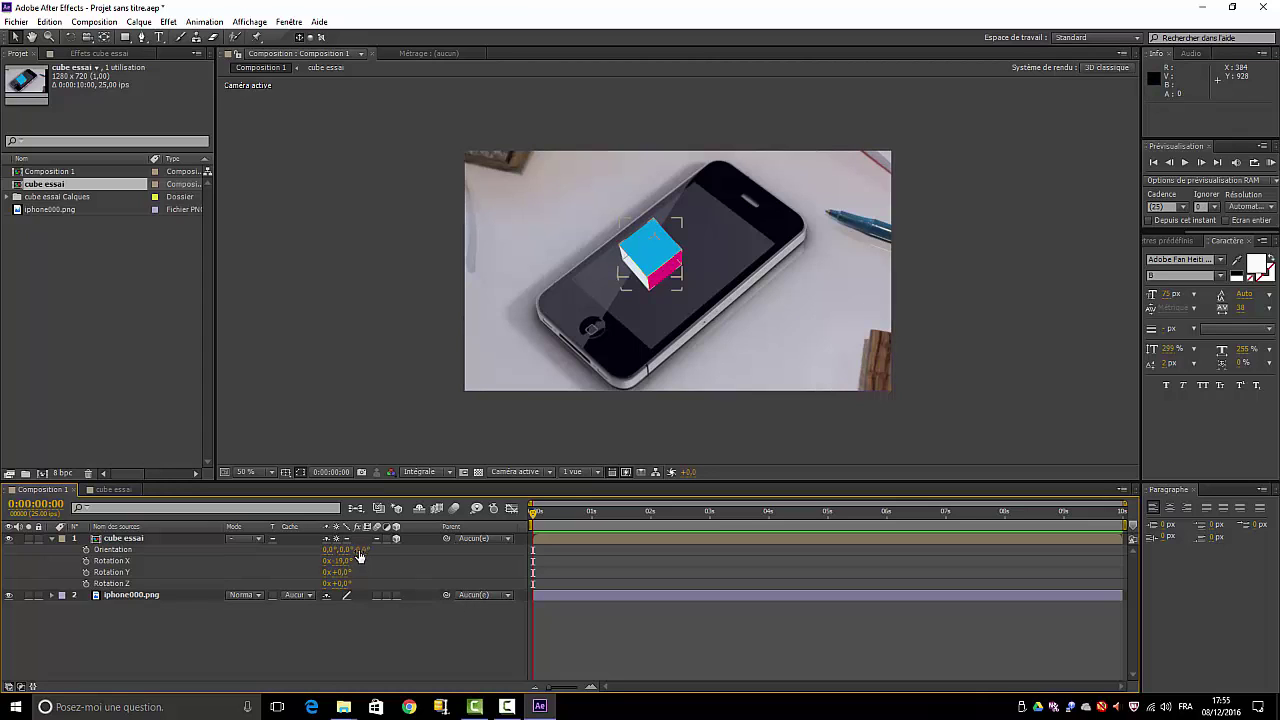
drag(344, 570, 349, 580)
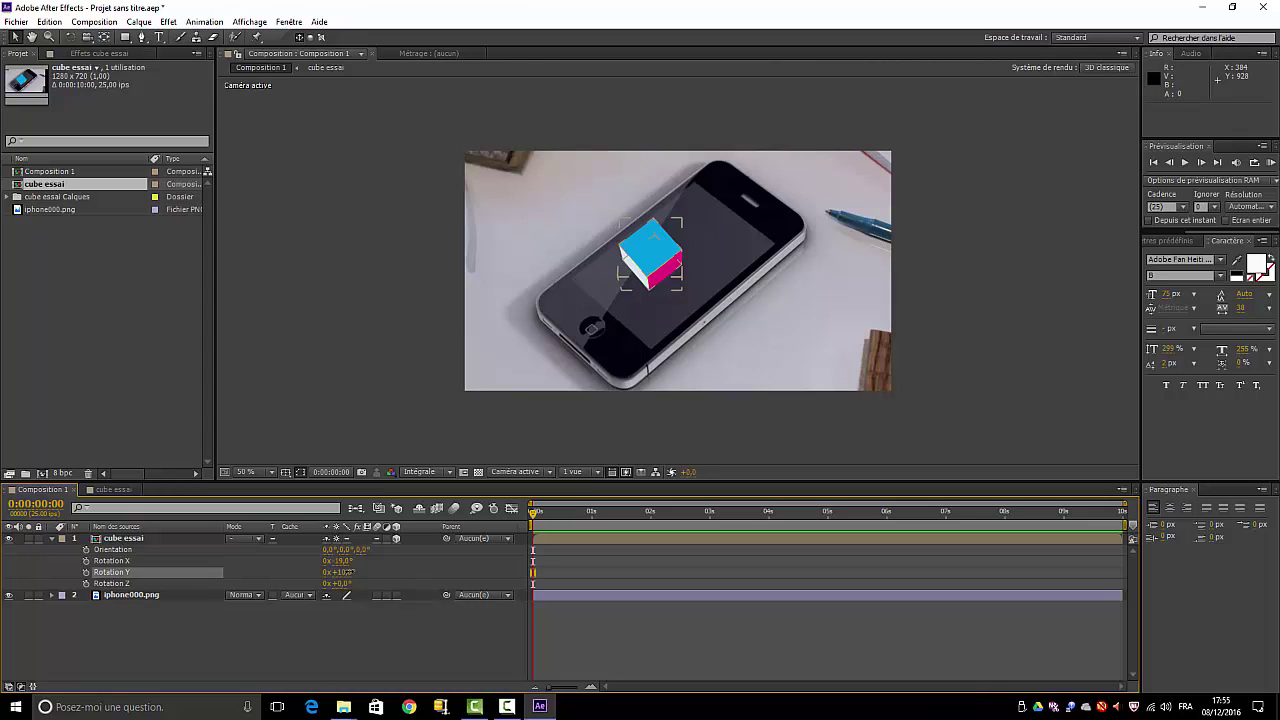
click(345, 573)
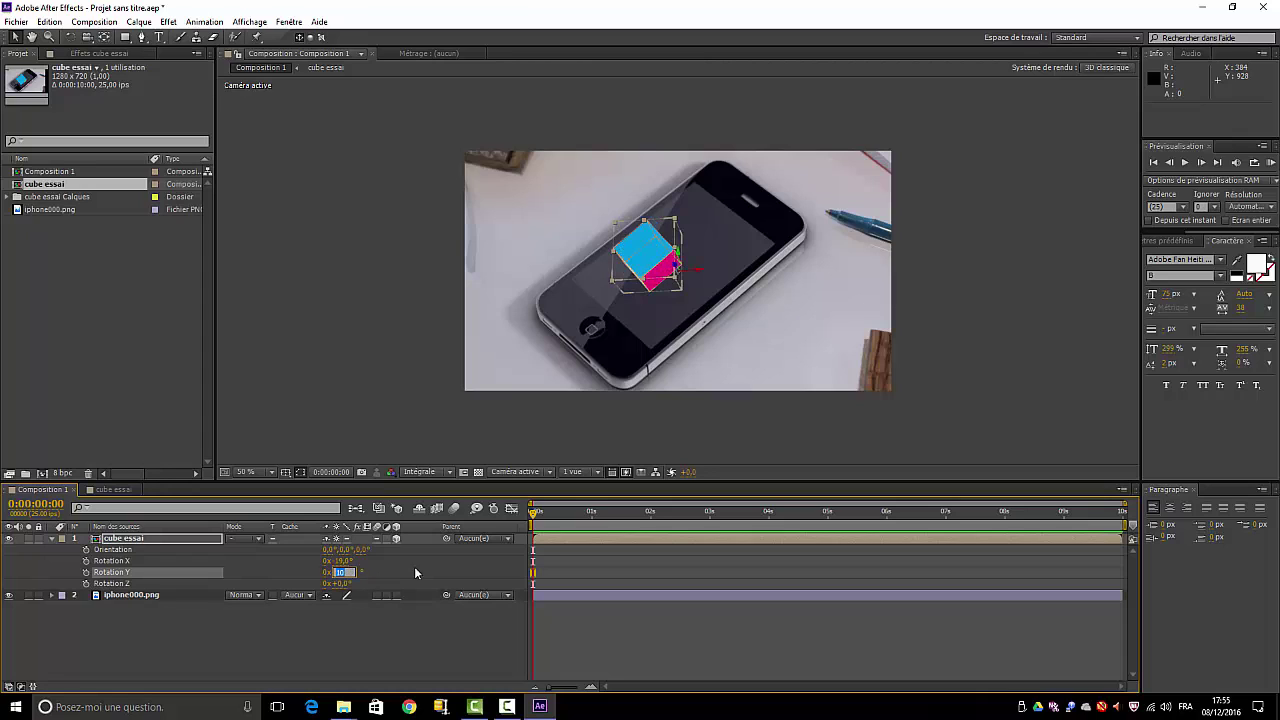
text(0)
key(Return)
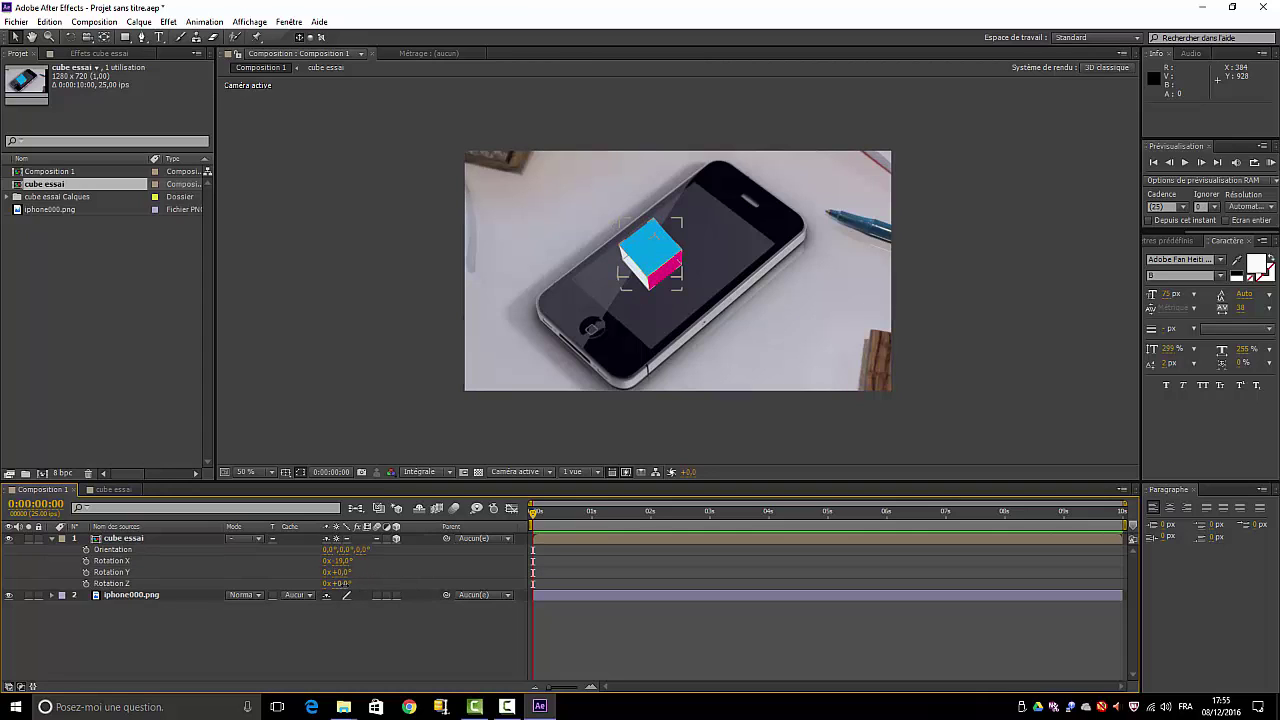
drag(340, 583, 330, 583)
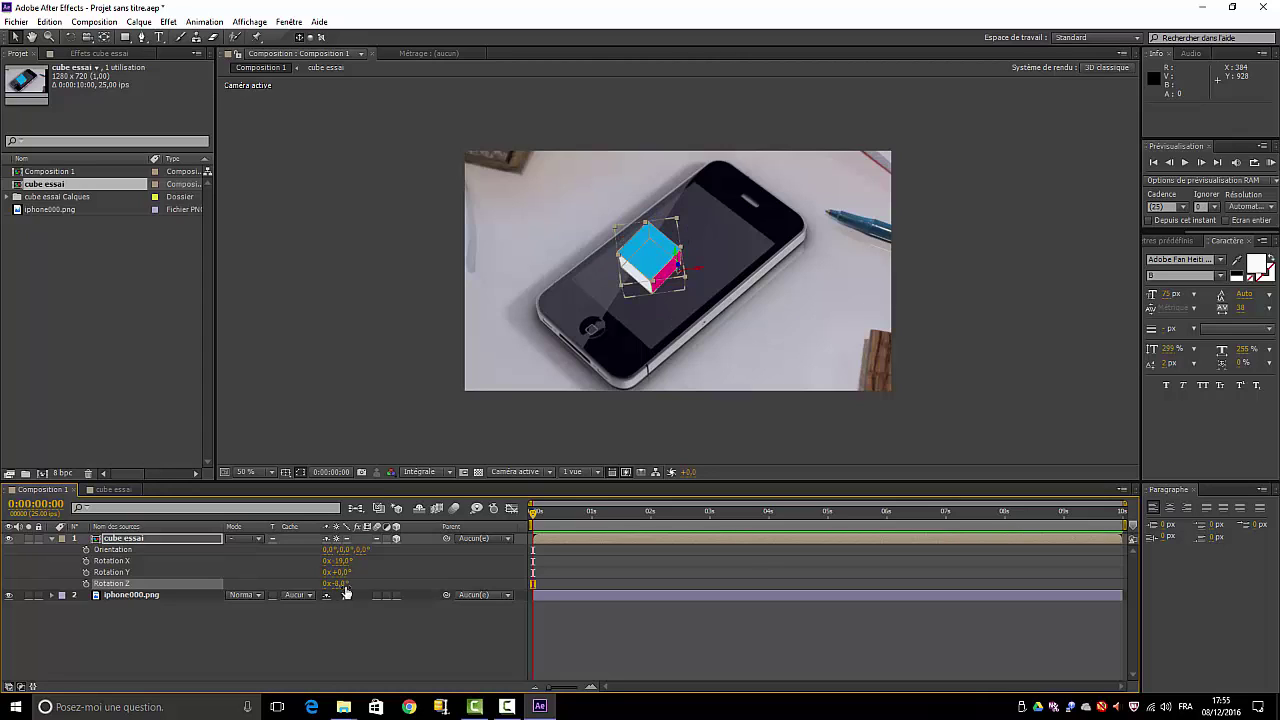
key(Return)
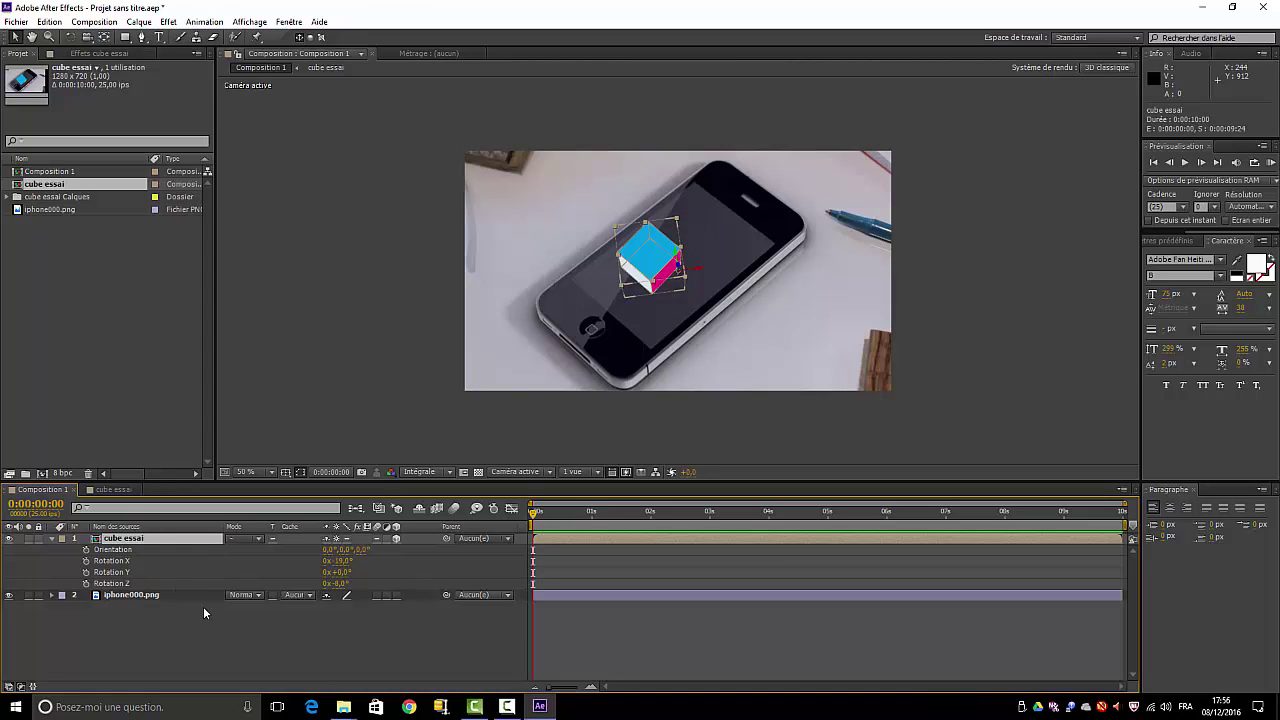
key(p)
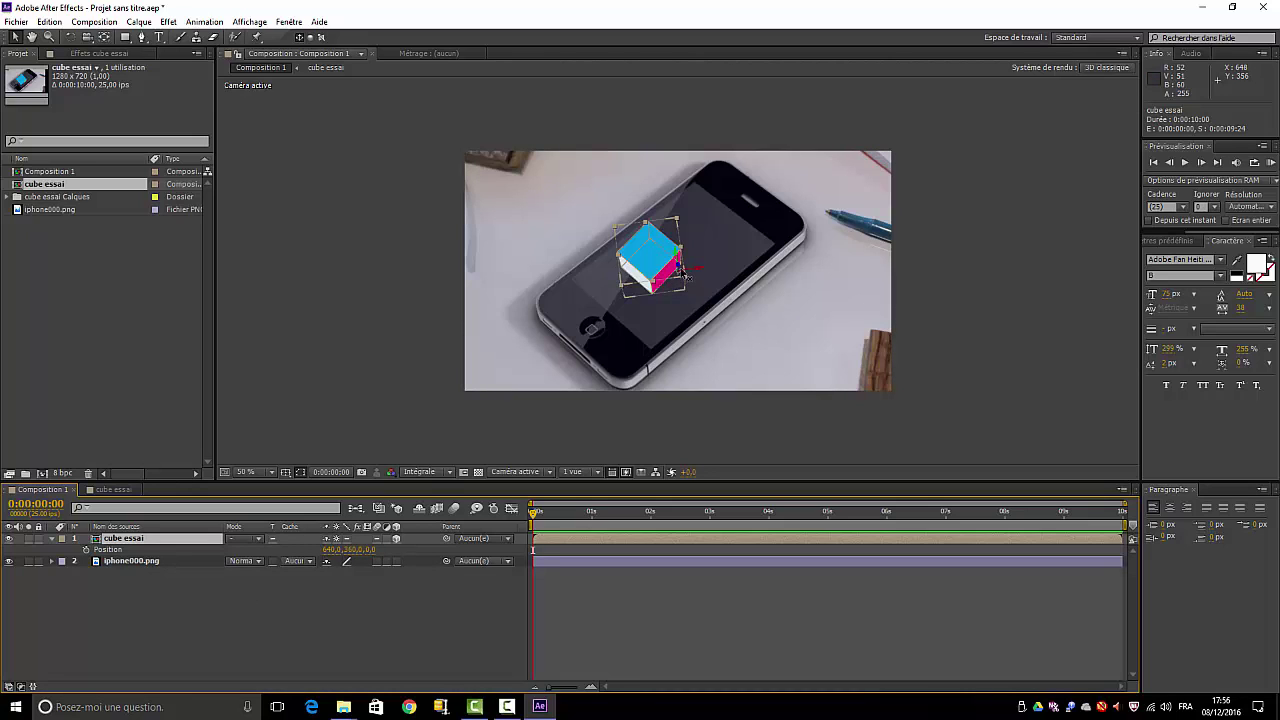
Drag the cube essai layer left and down on the phone screen
drag(684, 270, 636, 290)
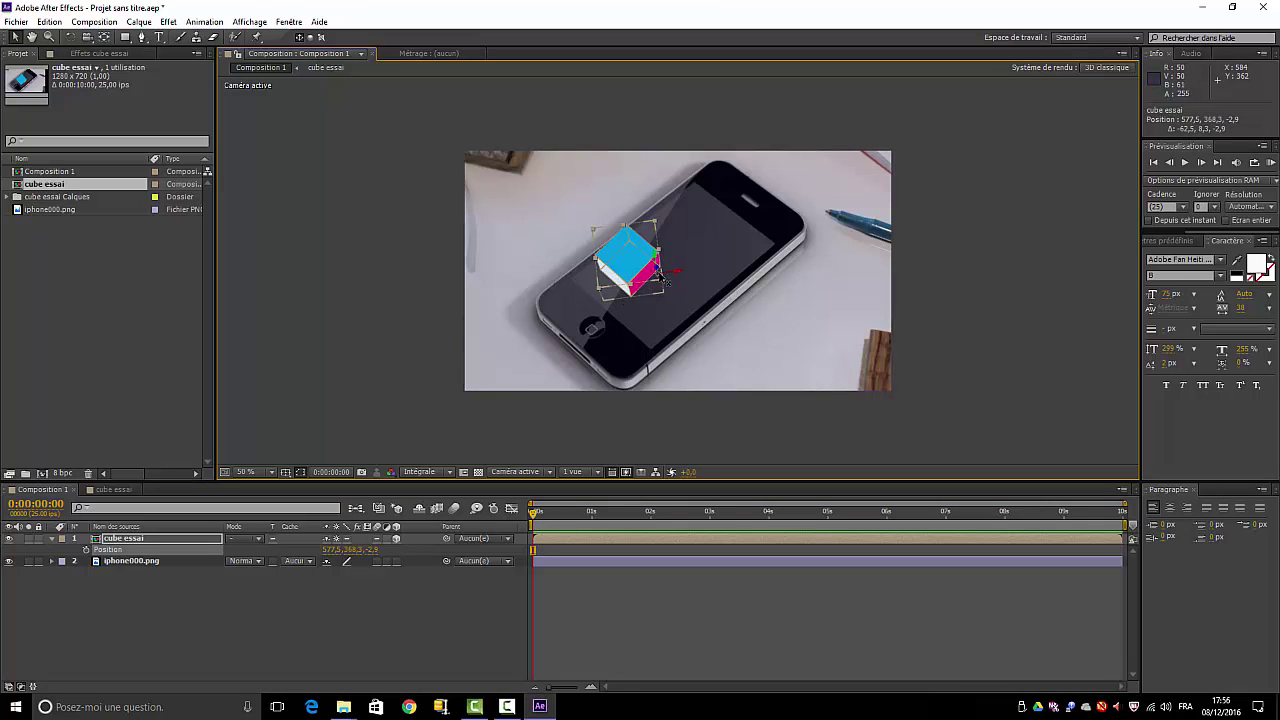
drag(664, 281, 658, 283)
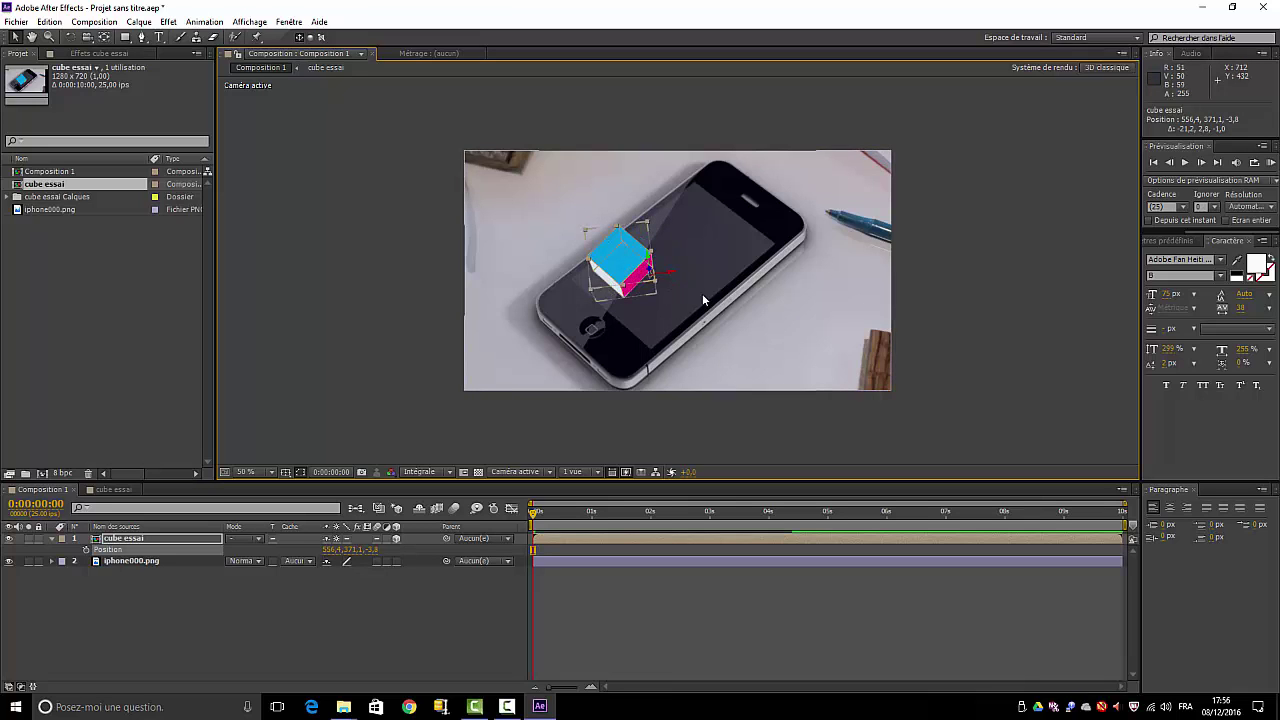
click(983, 346)
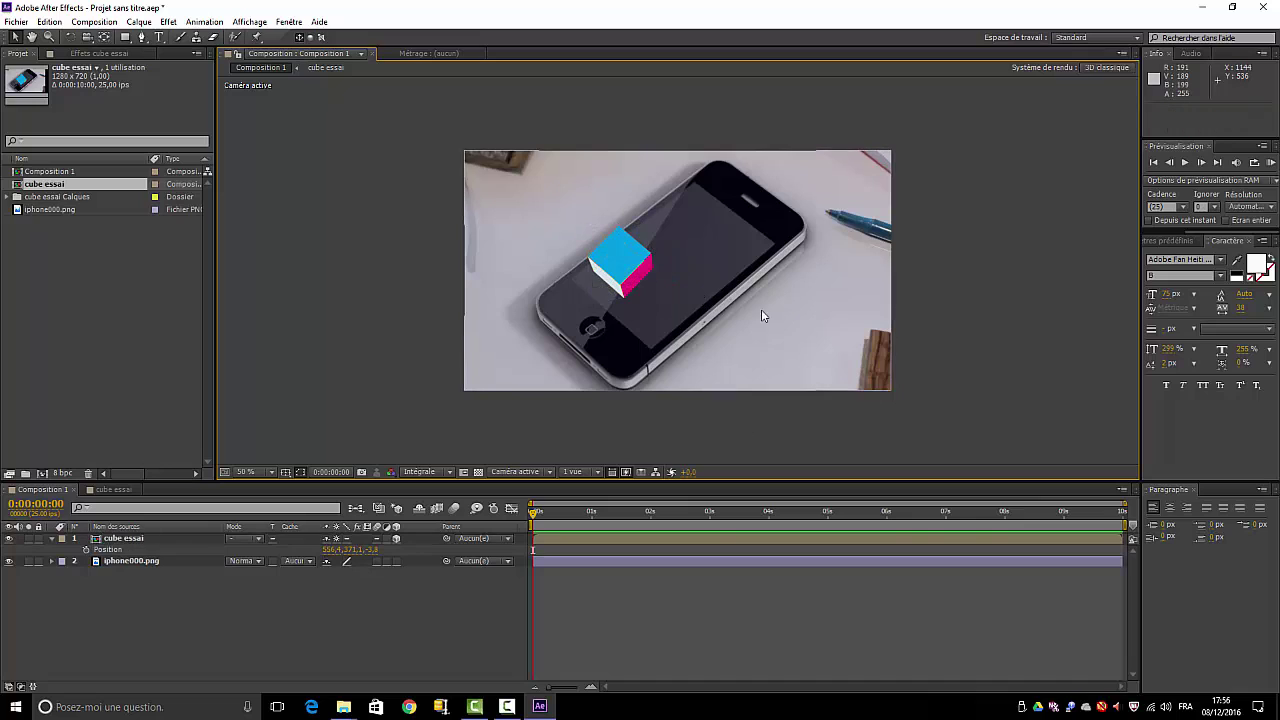
click(630, 268)
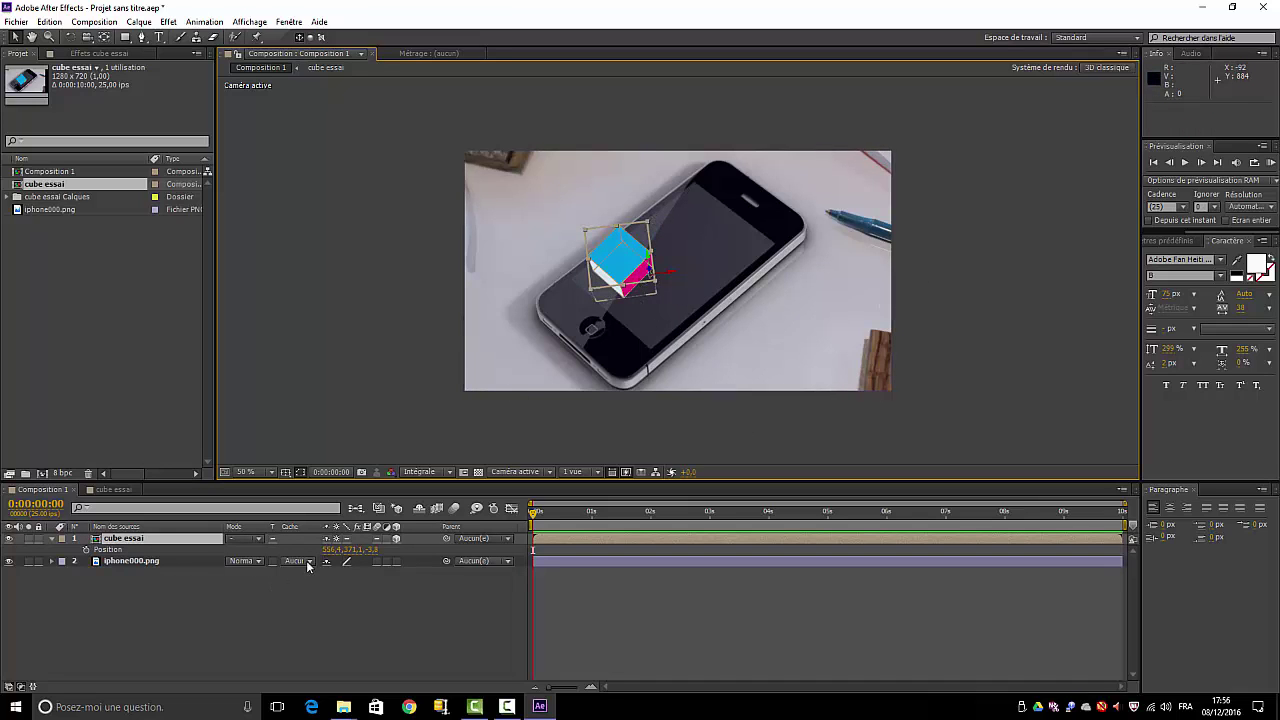
Set the cube's Z Orientation to 5°
key(r)
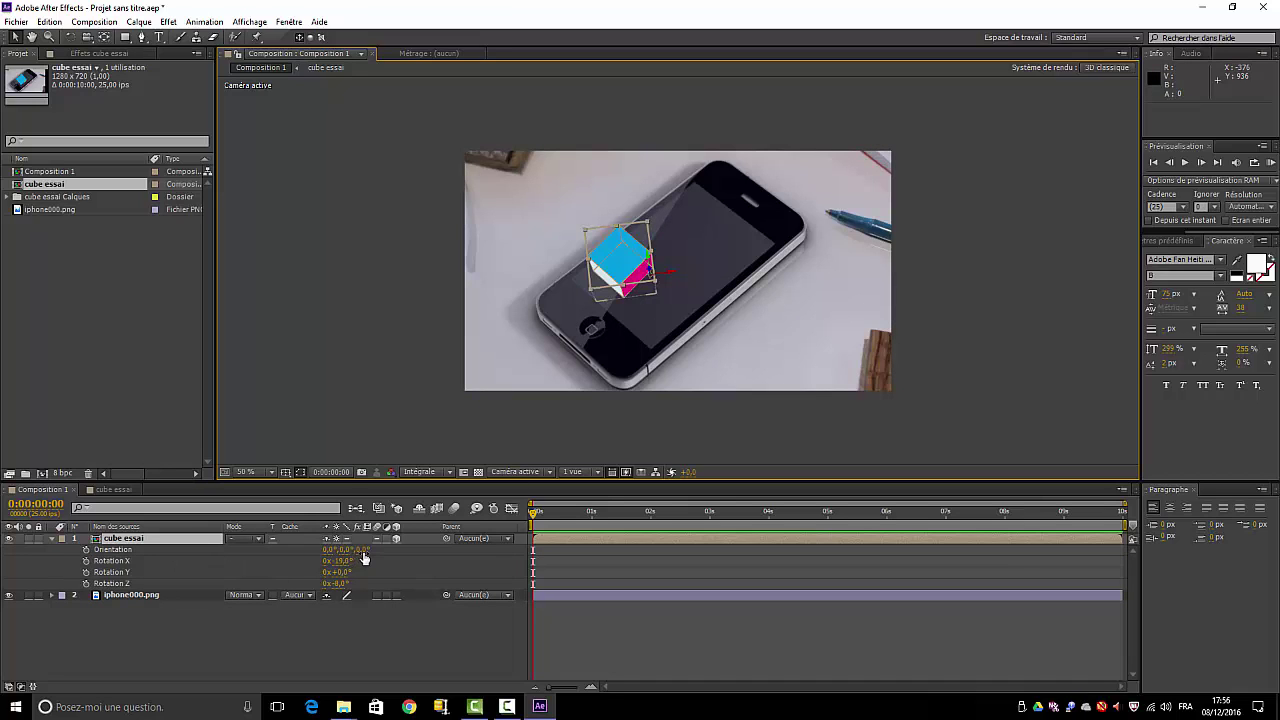
drag(360, 550, 368, 550)
key(Return)
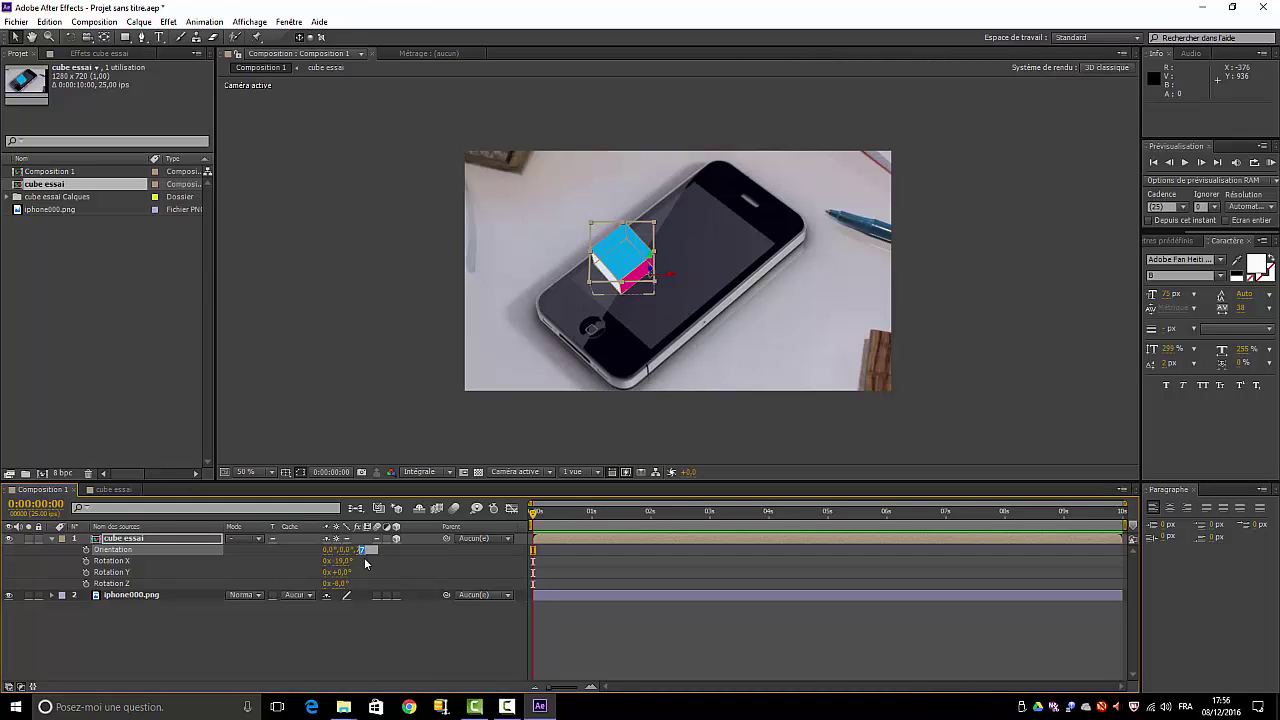
text(5)
click(415, 572)
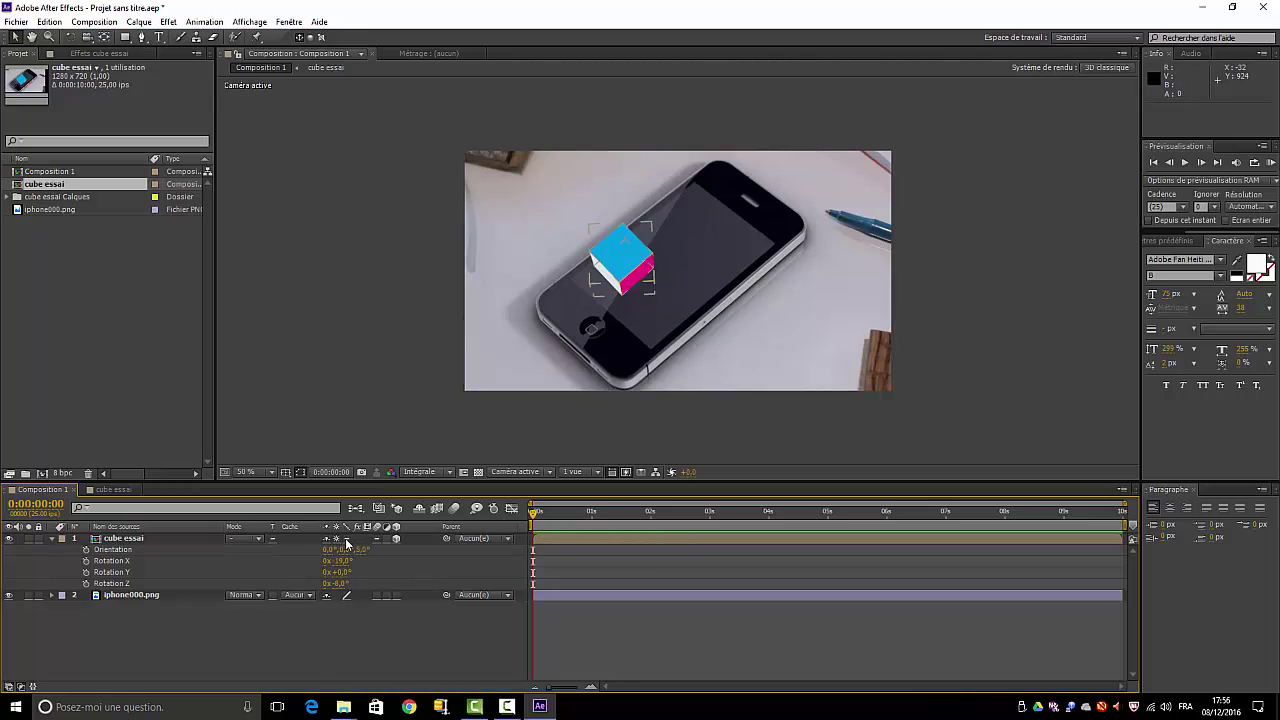
Nudge the cube's Position slightly further left on the phone
click(140, 538)
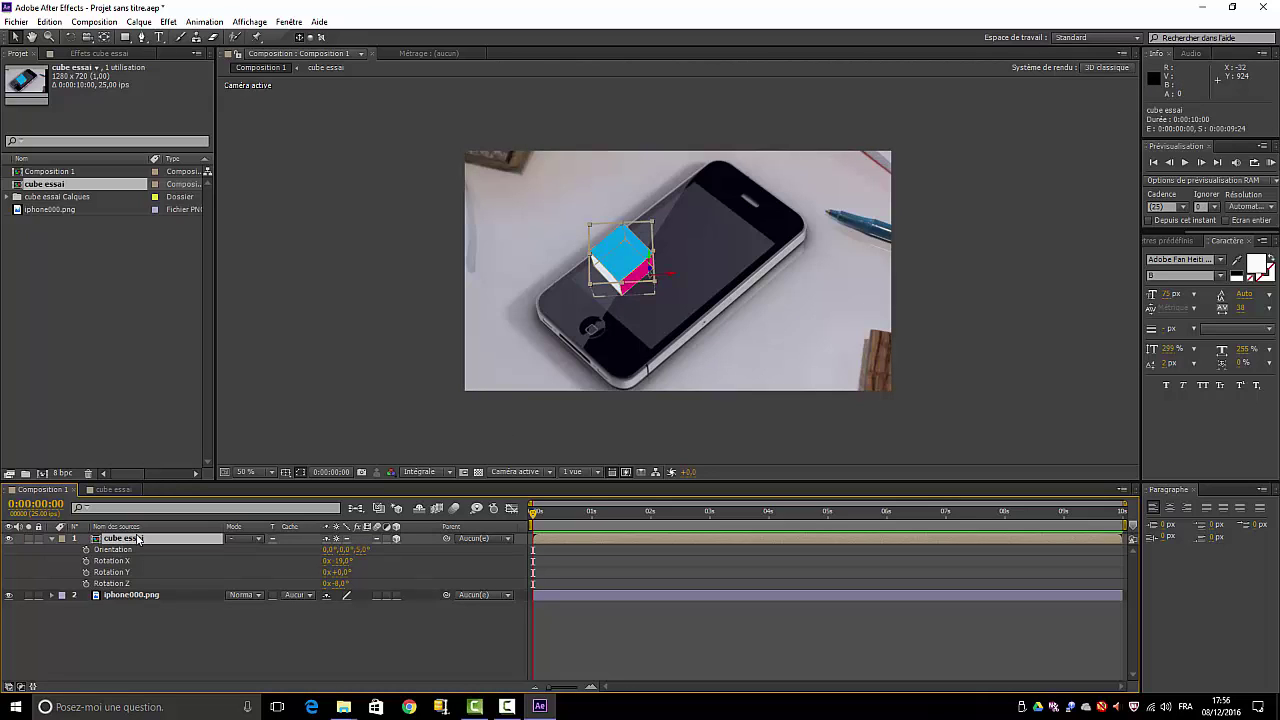
key(p)
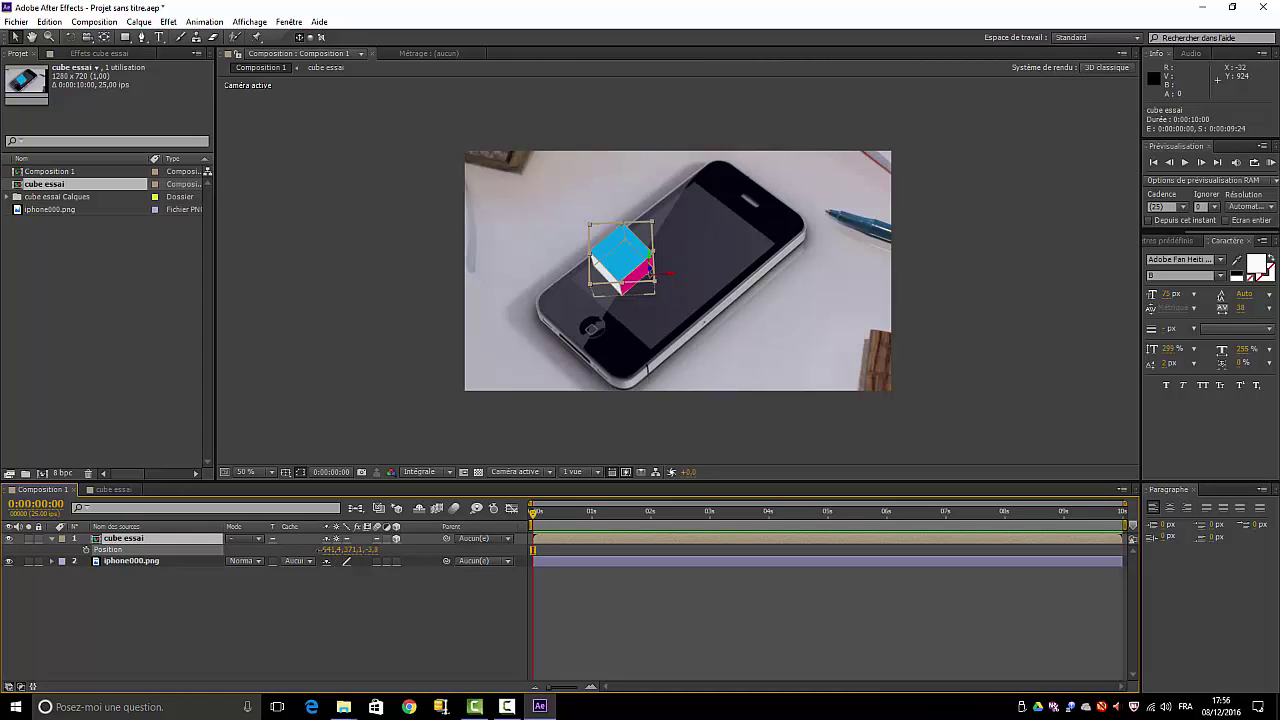
drag(330, 550, 370, 553)
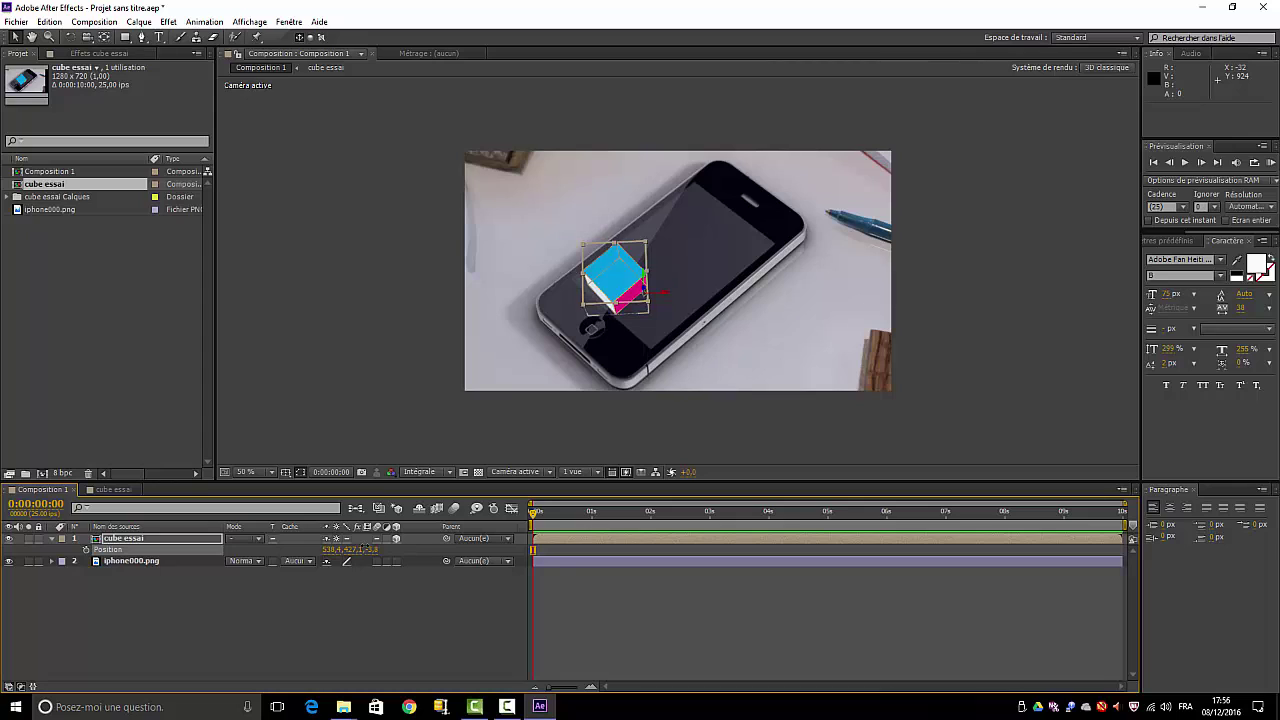
drag(326, 550, 344, 556)
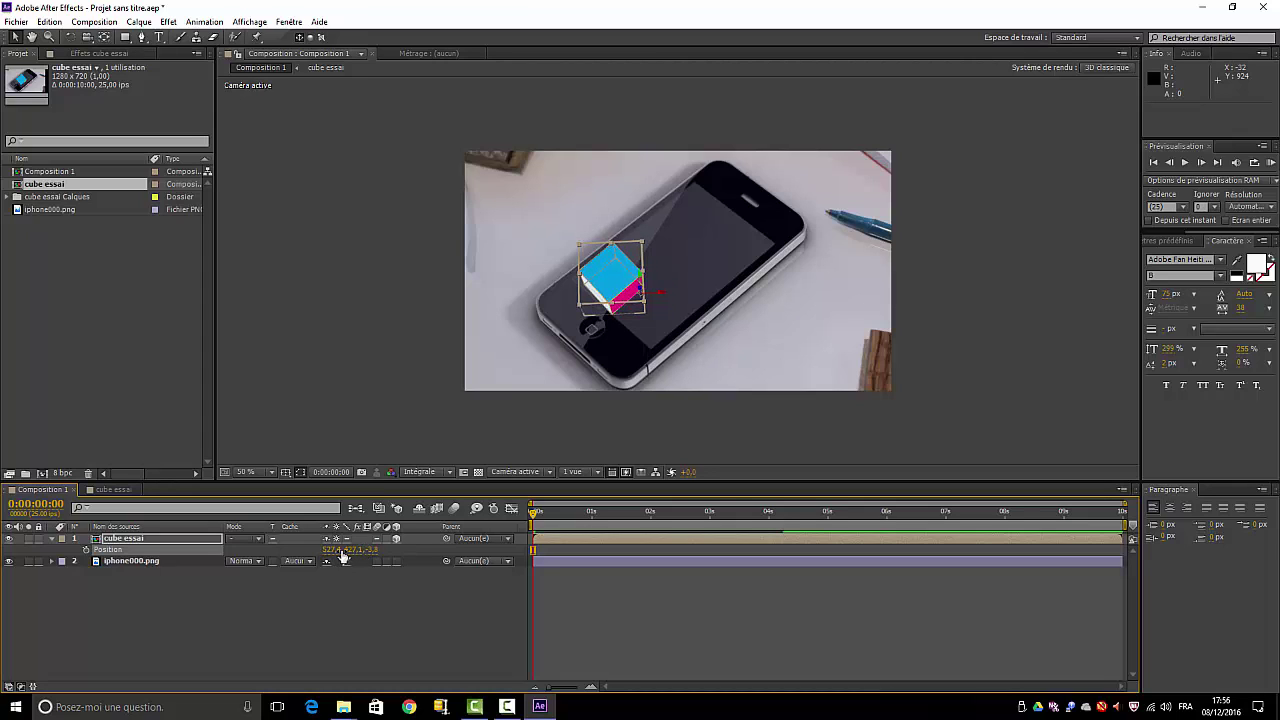
click(405, 633)
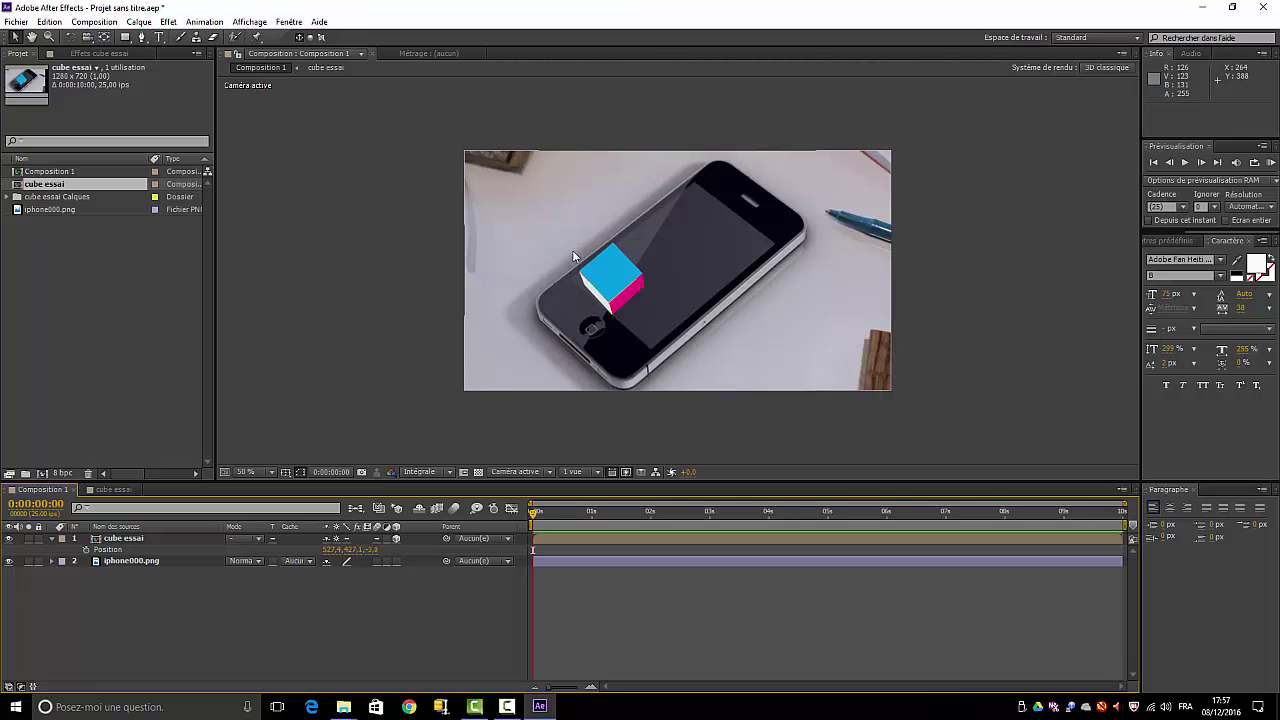
Glance at the cube essai comp, then in Composition 1 move the cube down-left to 470,3, 488,7
click(114, 489)
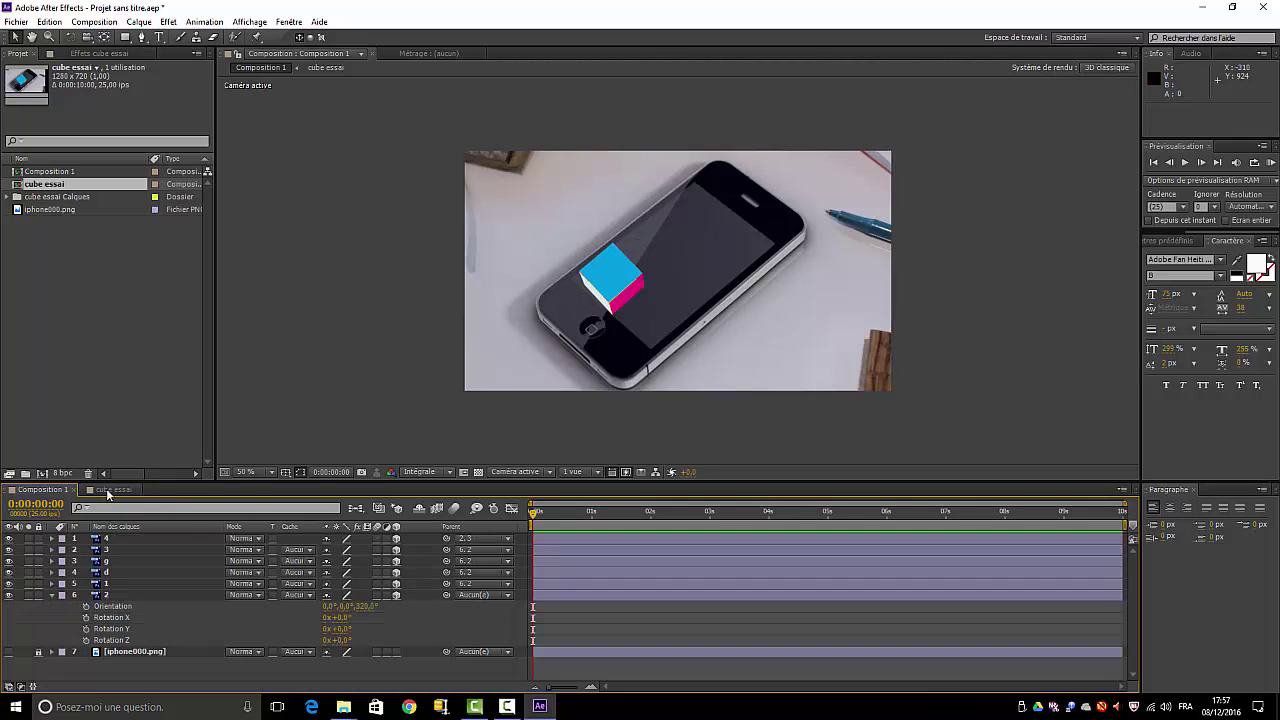
click(37, 489)
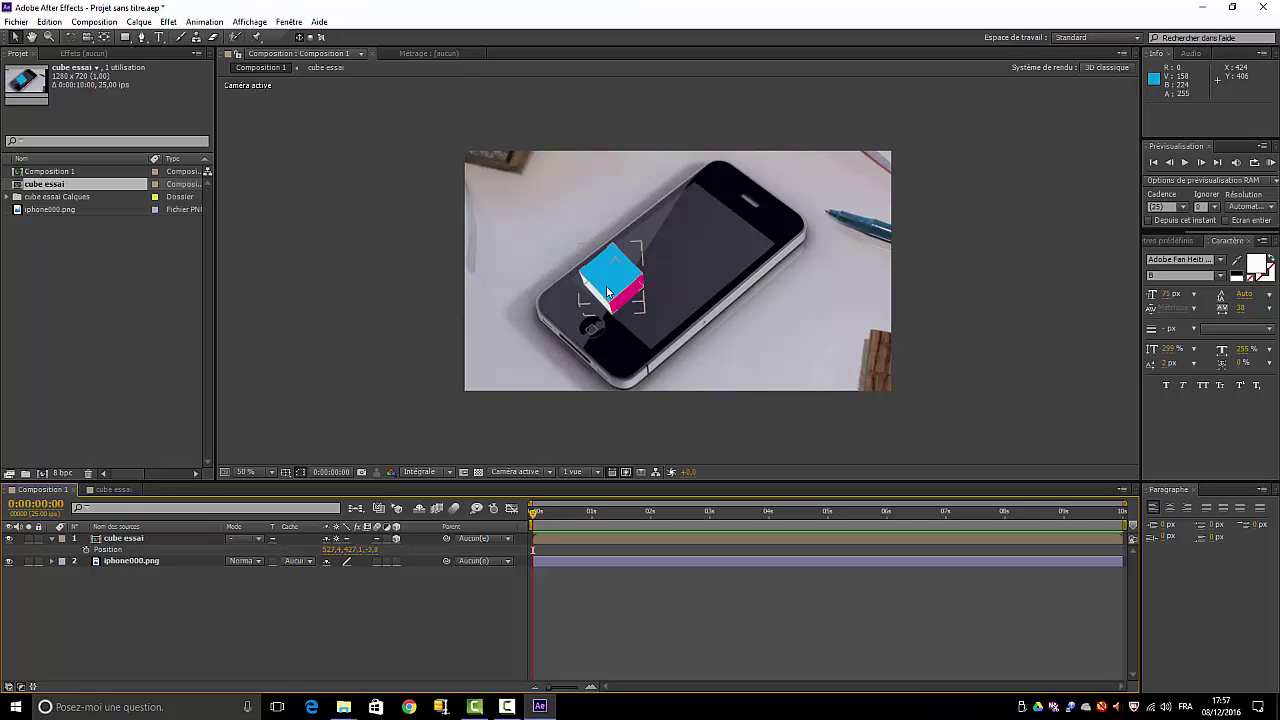
drag(609, 285, 582, 310)
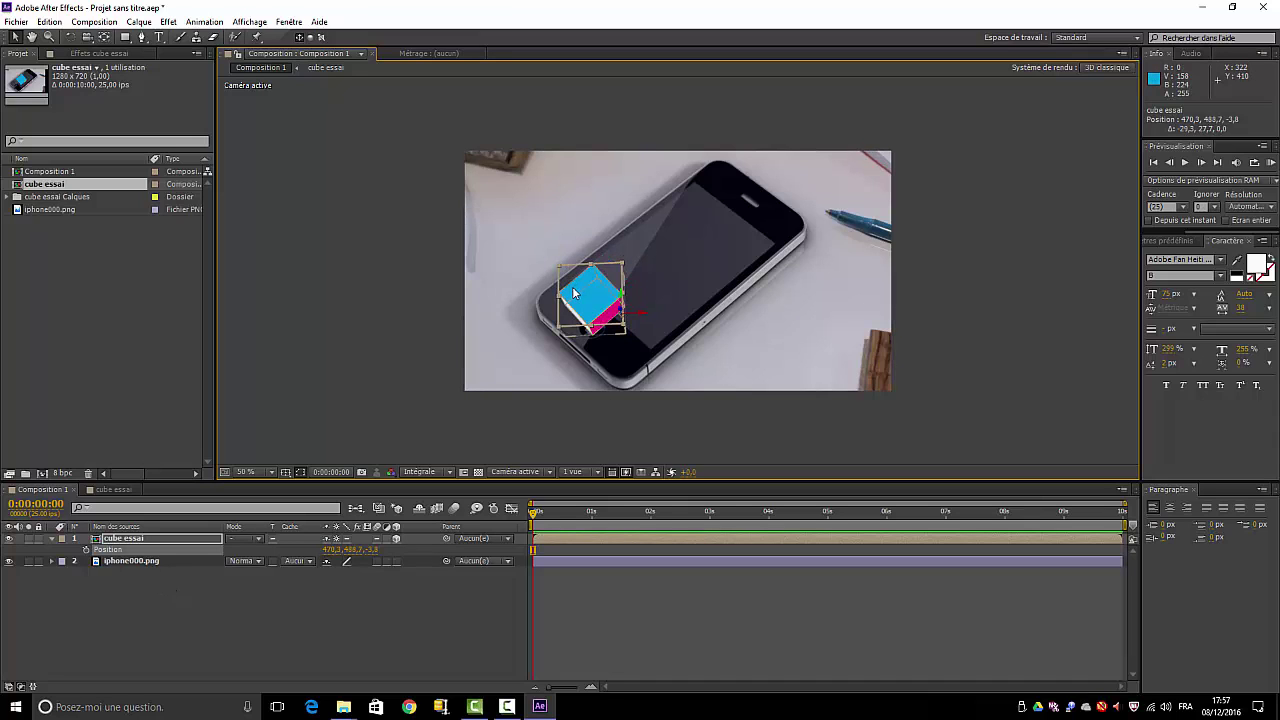
click(155, 561)
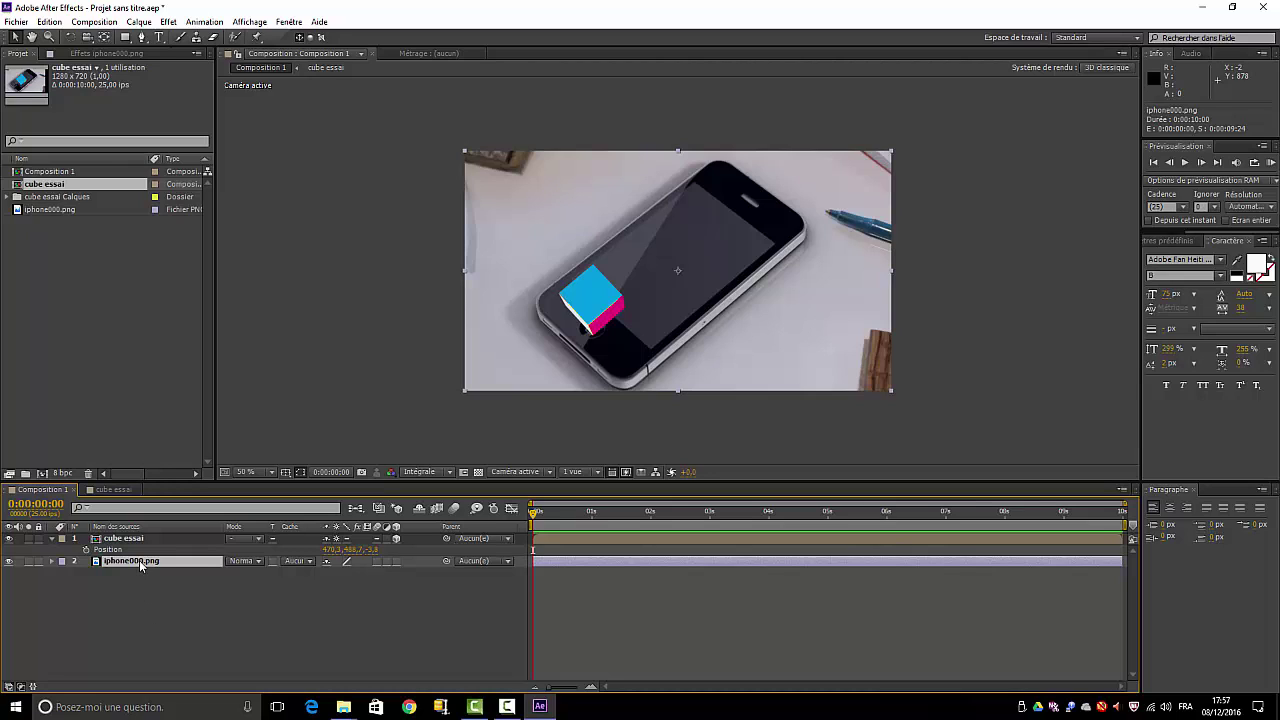
Duplicate iphone000.png twice and place cube essai as layer 3, above the bottom photo copy
key(ctrl+d)
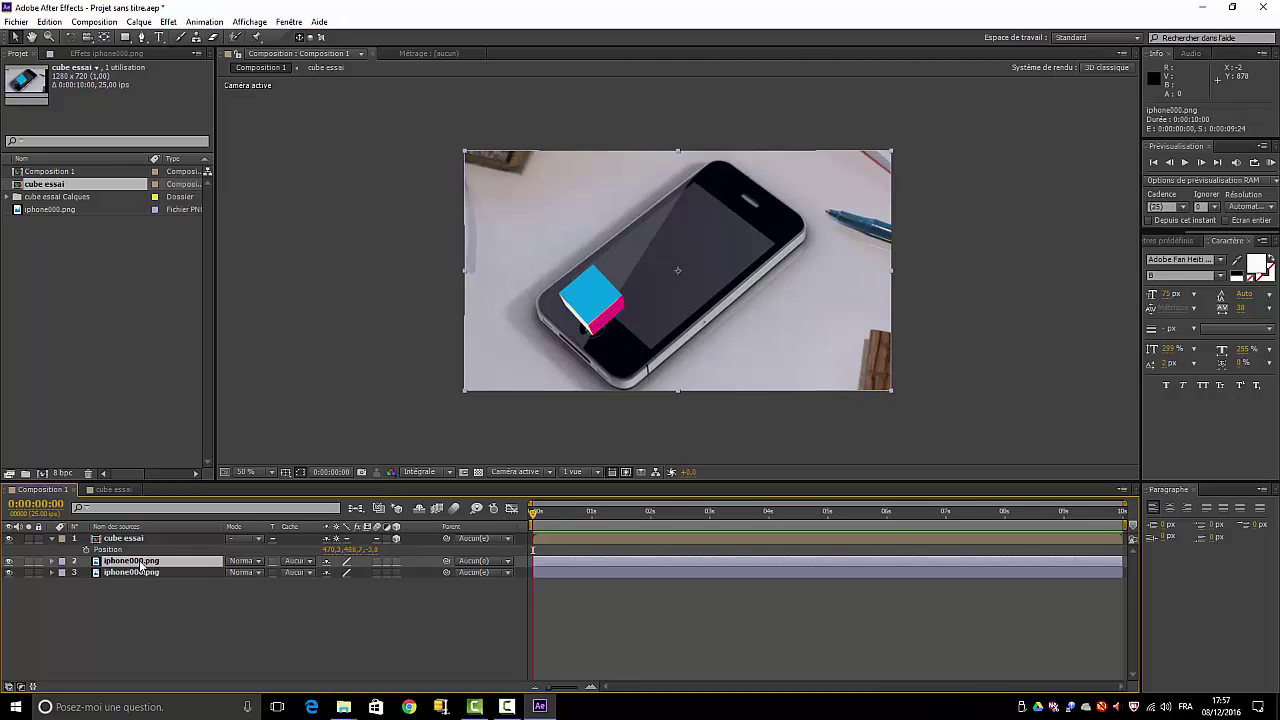
key(ctrl+d)
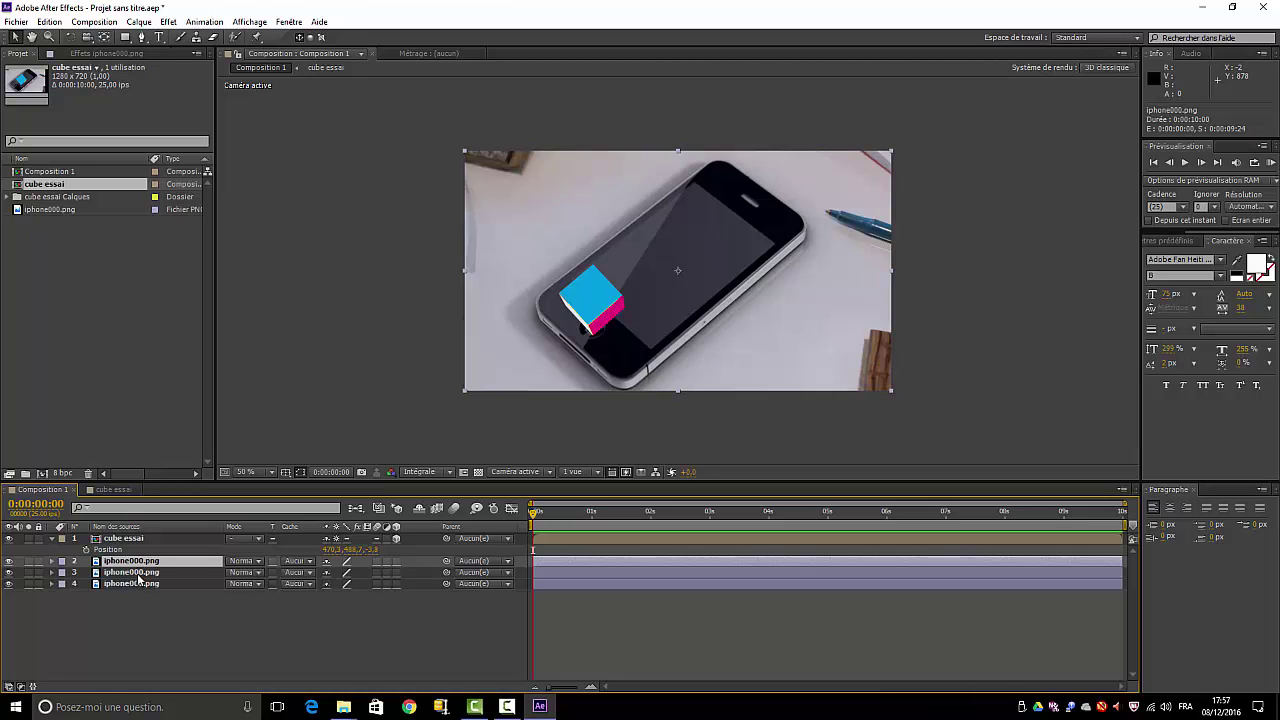
ctrl+click(140, 573)
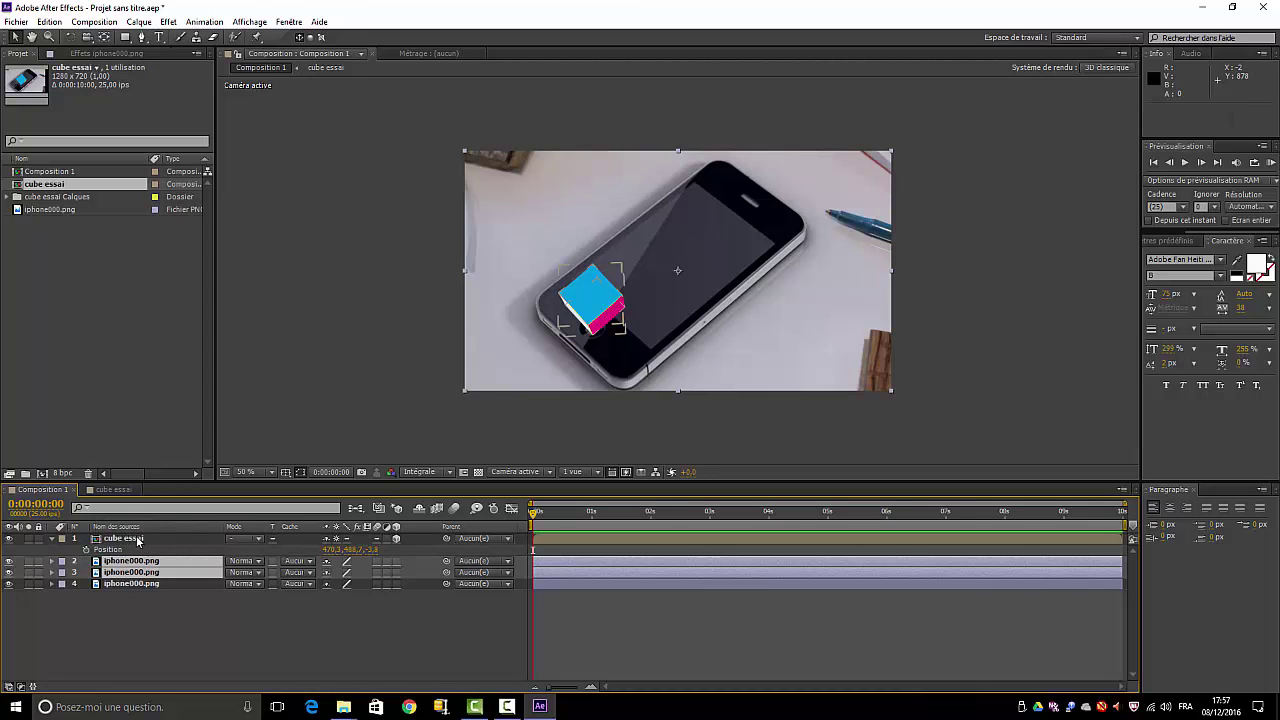
drag(138, 541, 122, 580)
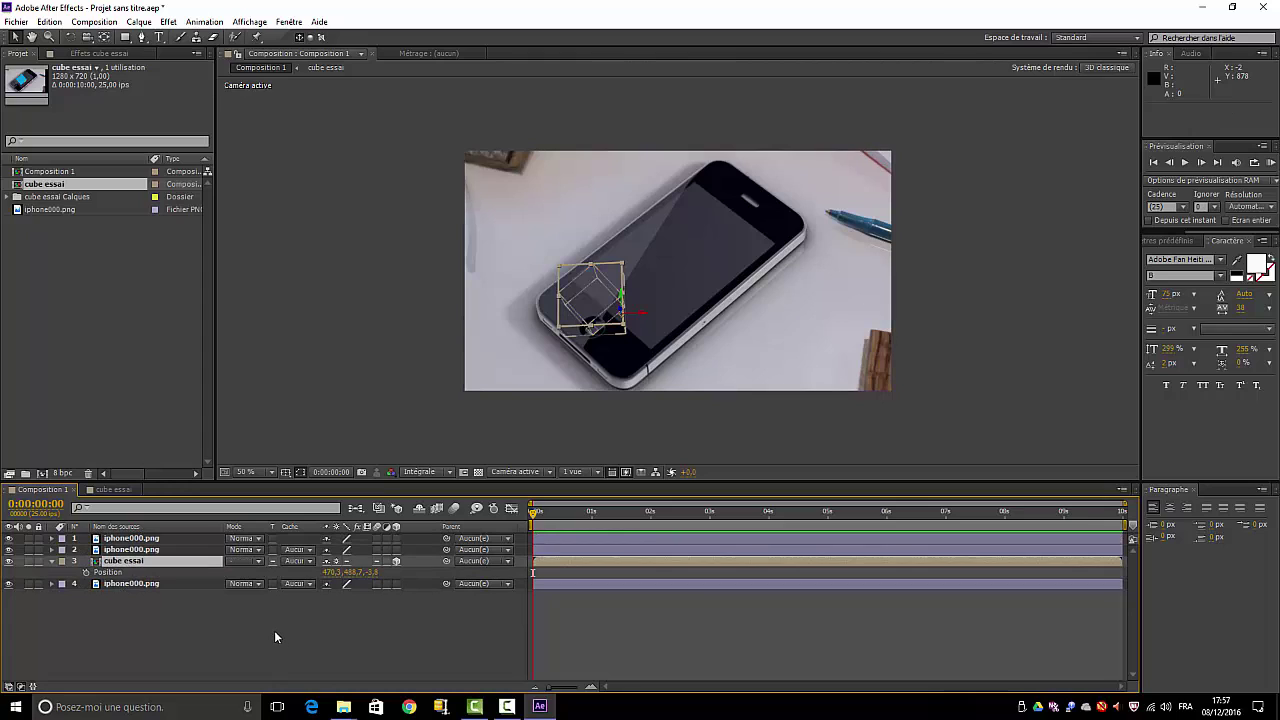
click(275, 636)
click(137, 550)
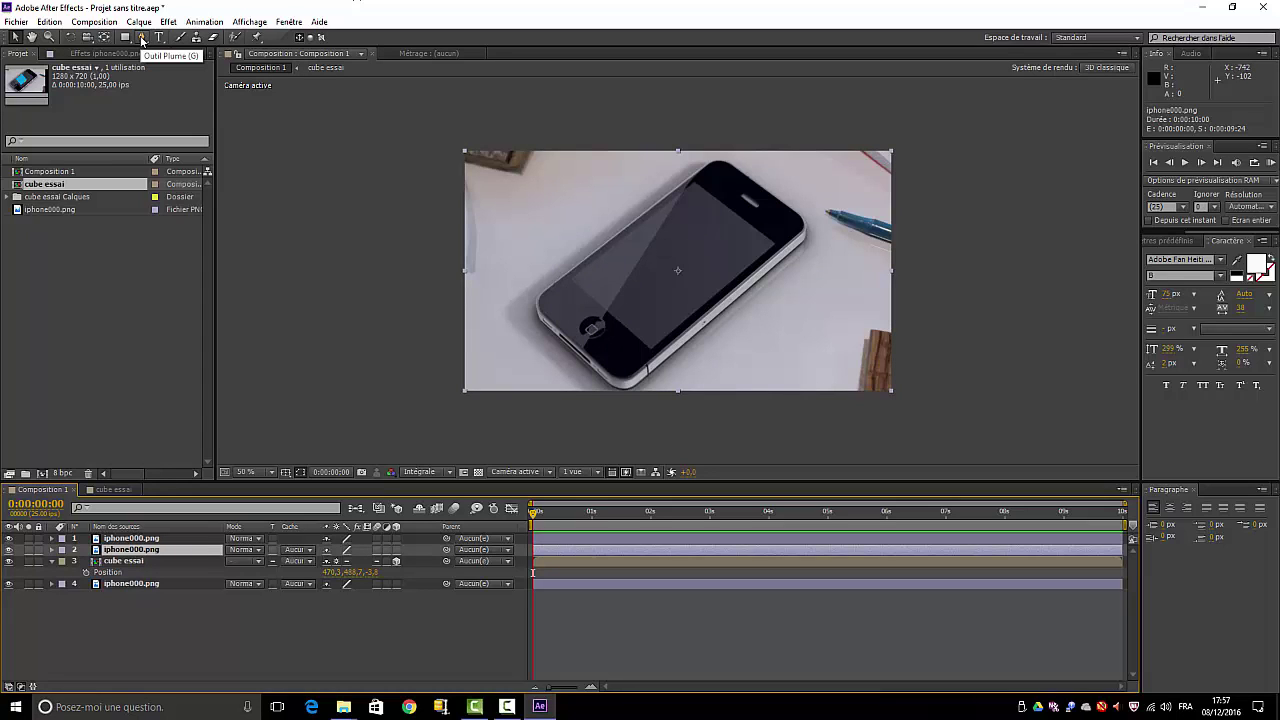
Draw a closed four-point Pen mask on photo layer 2 around the phone's lower-left edge
click(141, 38)
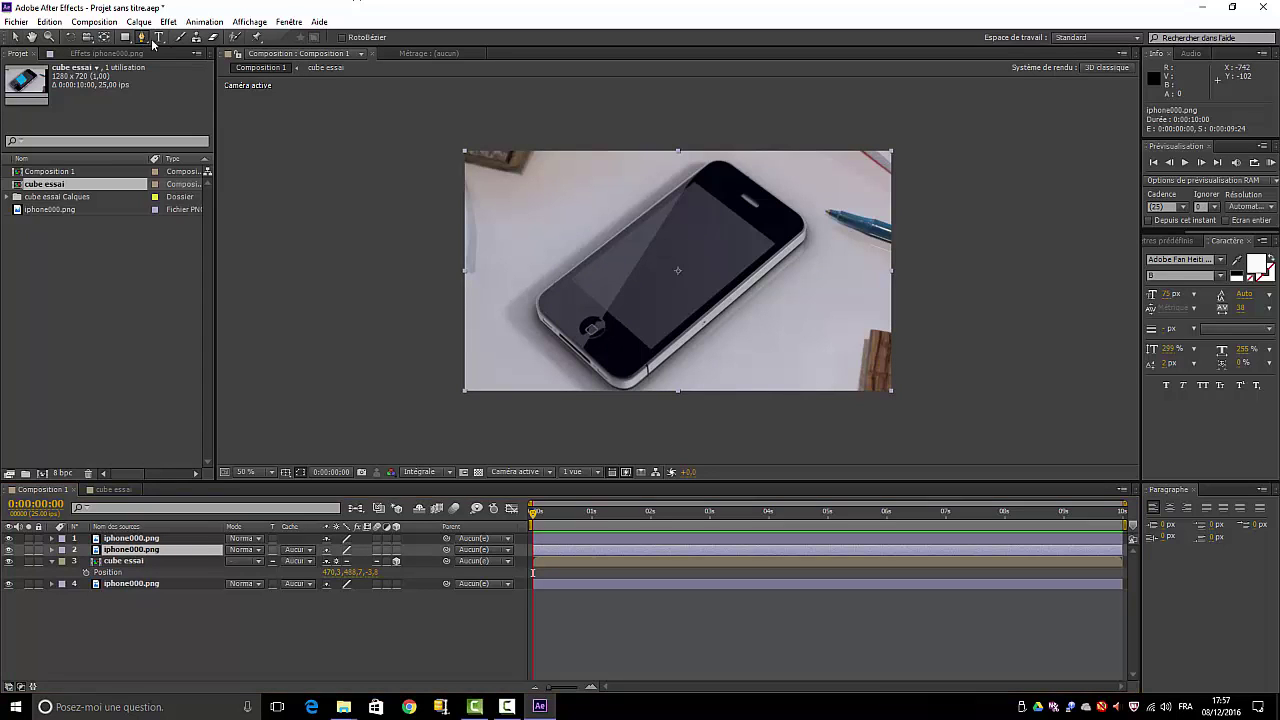
click(547, 253)
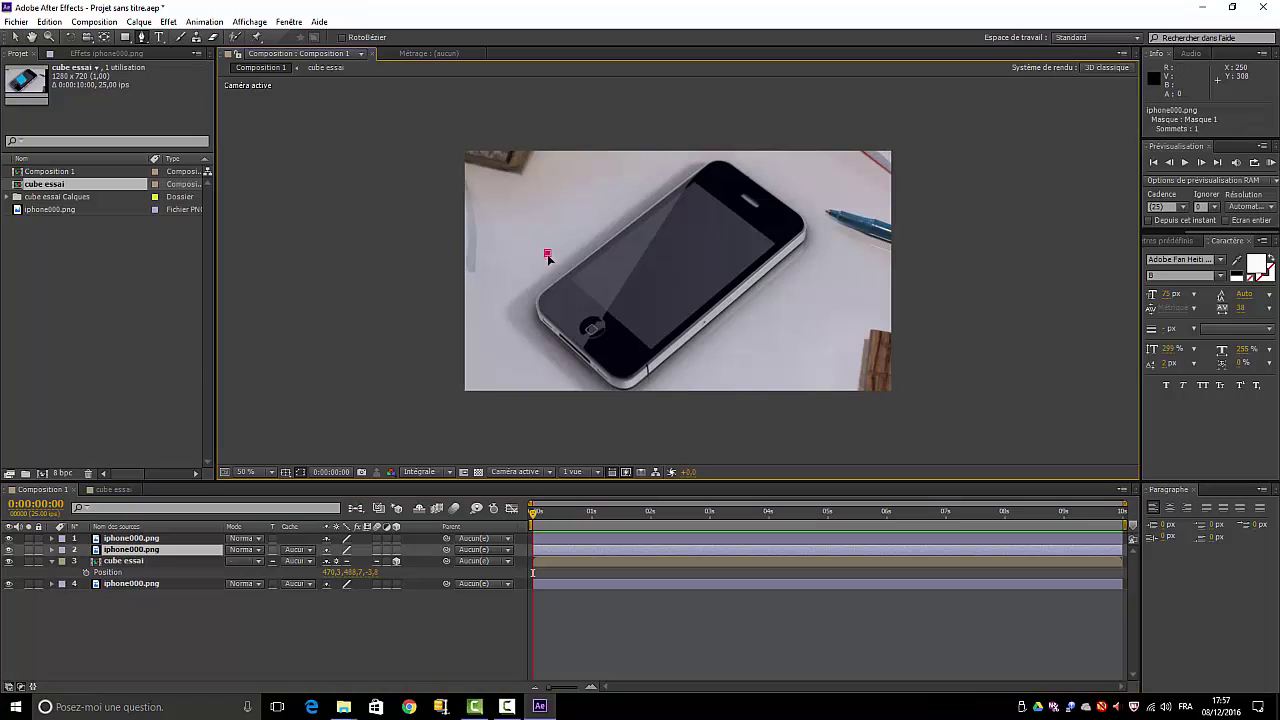
click(682, 377)
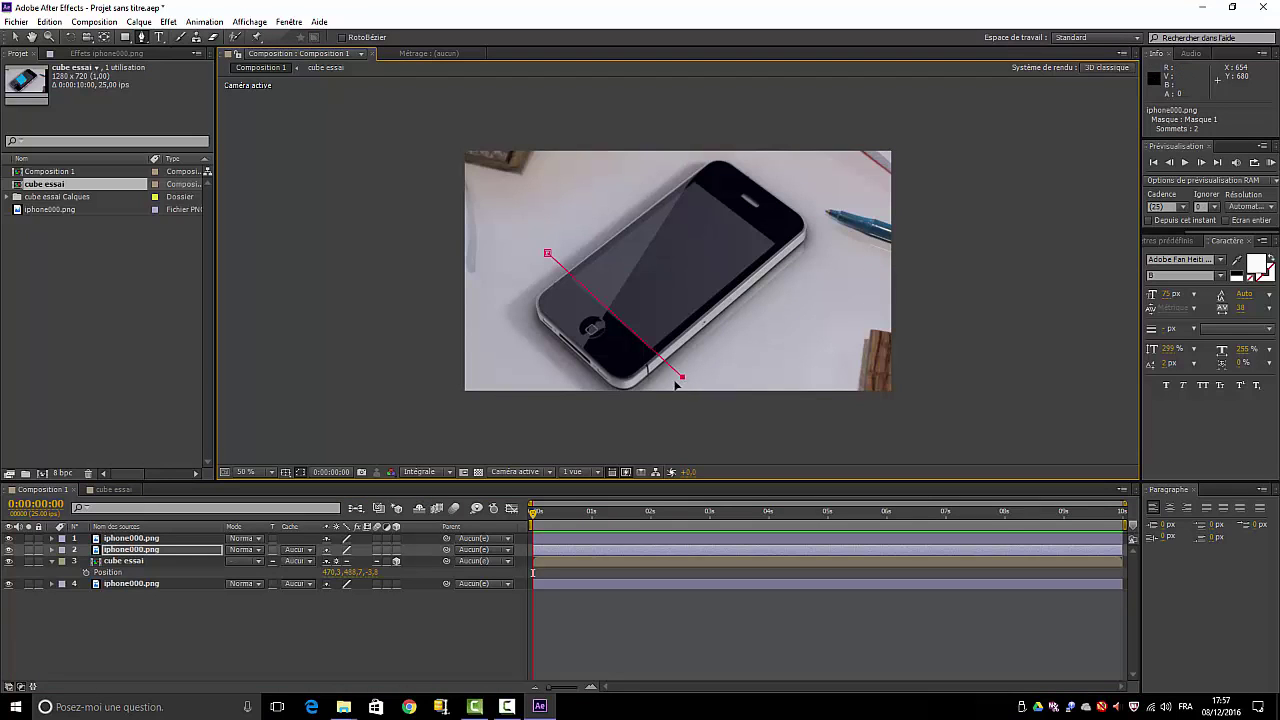
click(598, 425)
click(464, 340)
click(547, 254)
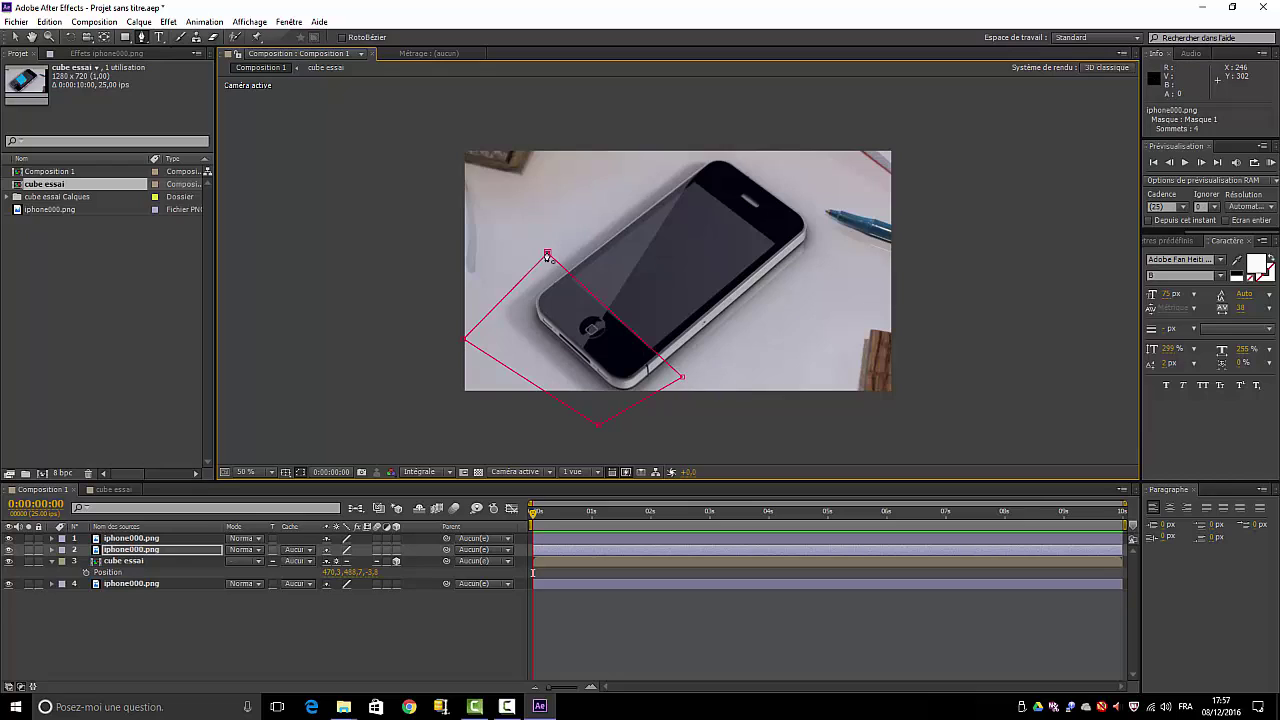
Draw a four-point mask on photo layer 1 over the phone's top edge, nudging its left corner down
click(133, 539)
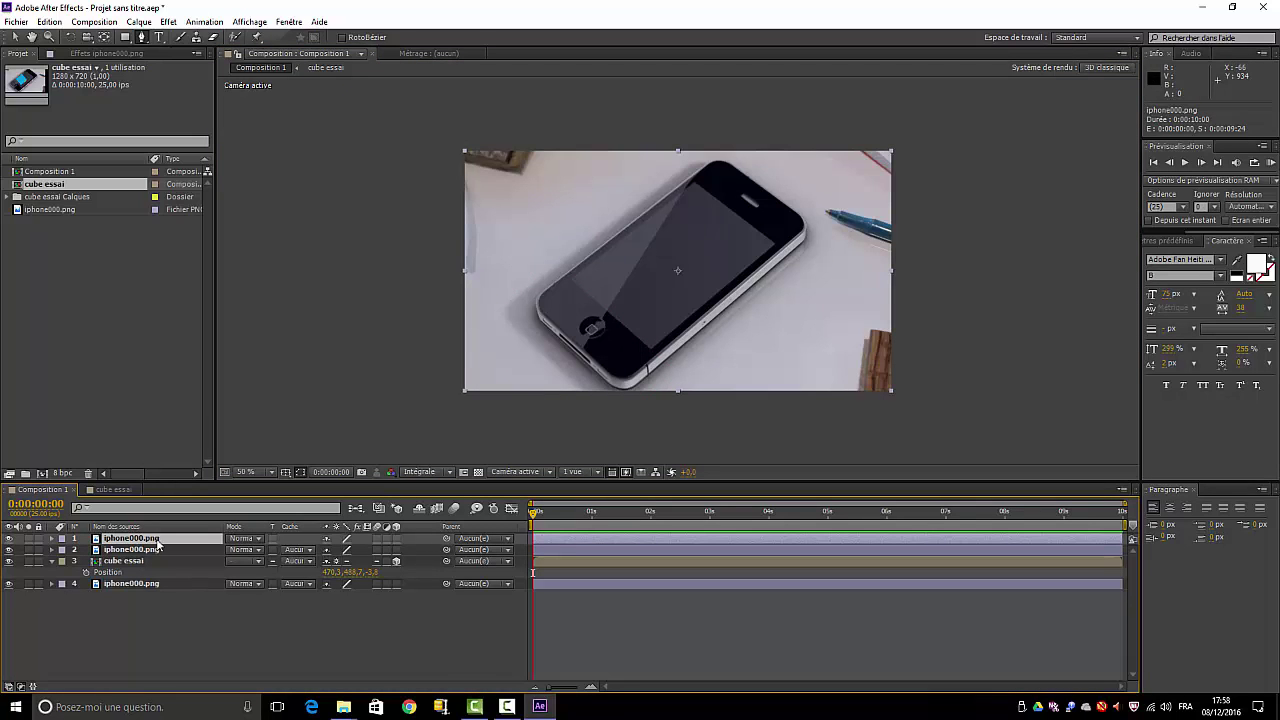
click(681, 163)
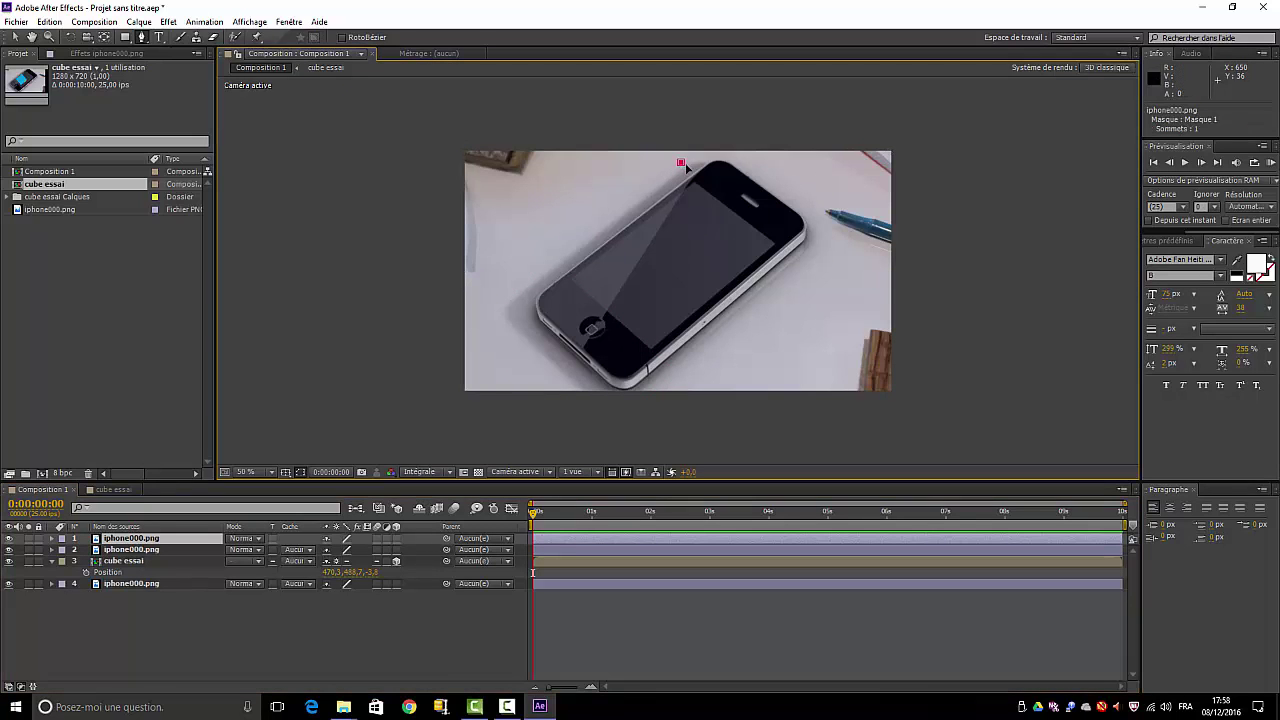
click(803, 264)
click(852, 186)
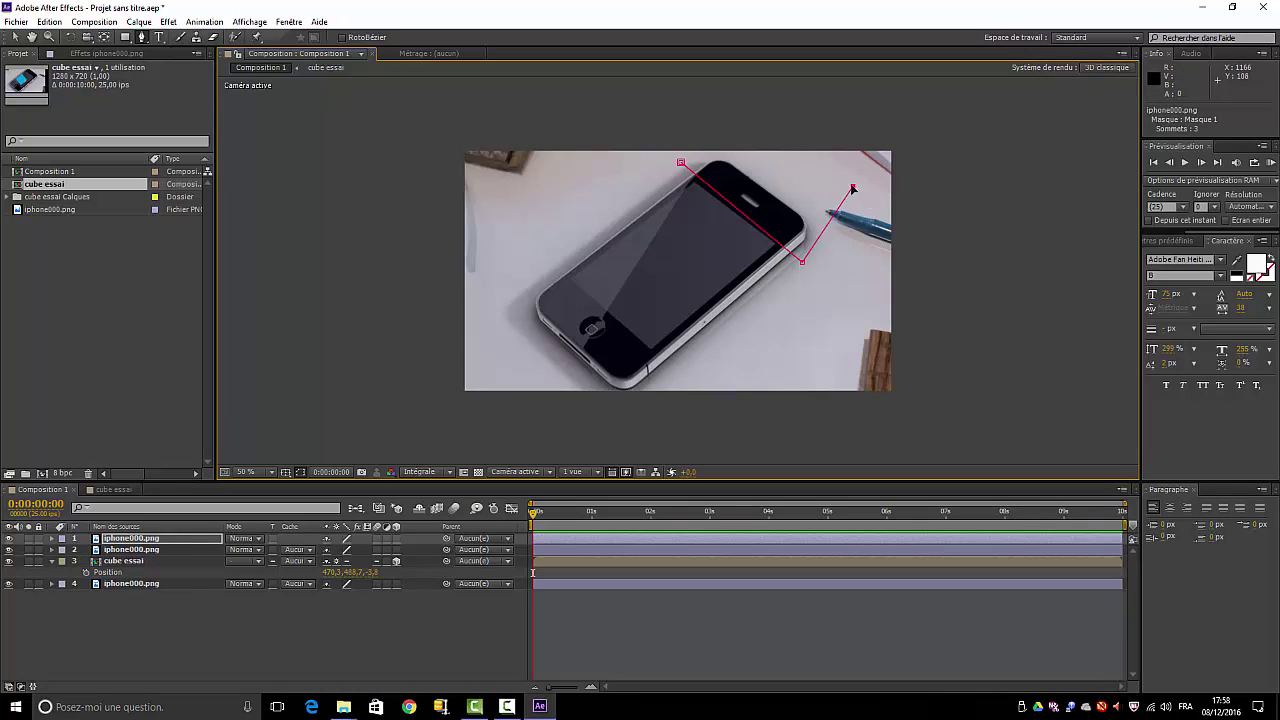
click(756, 129)
click(681, 163)
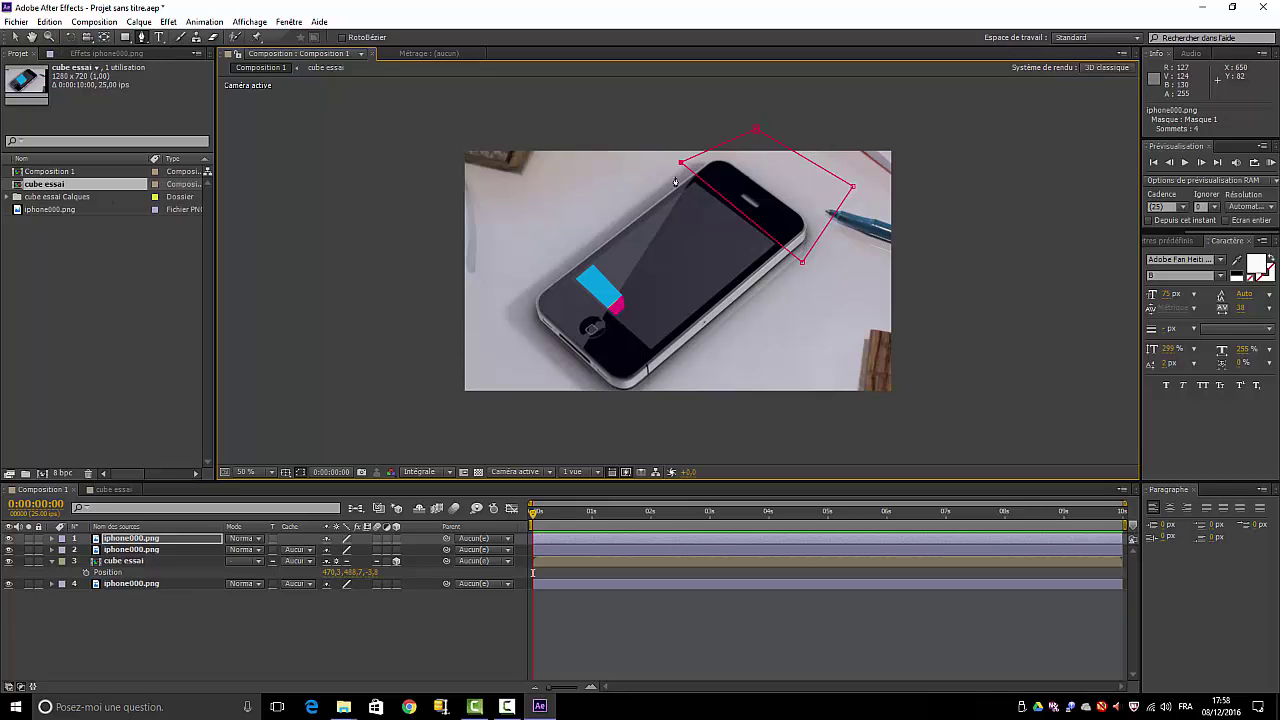
drag(681, 163, 679, 170)
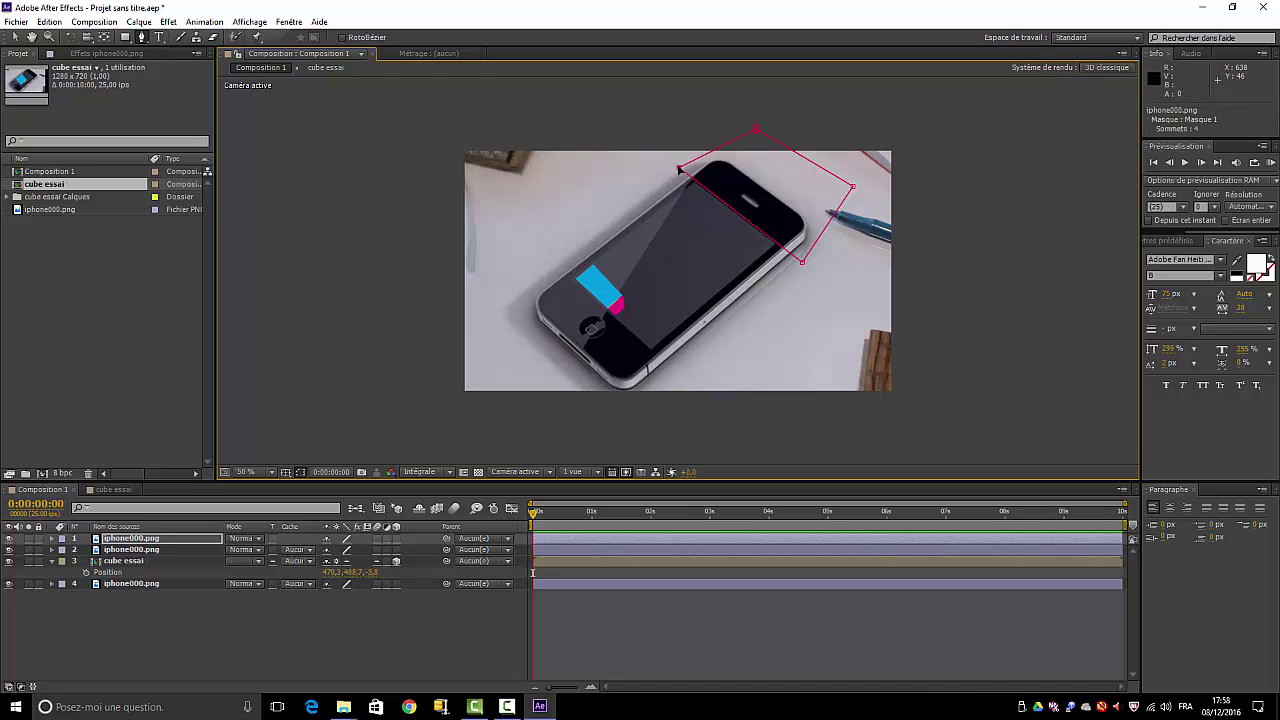
Expand both photo layers' Masque 1 properties to check them, then collapse them again
click(53, 539)
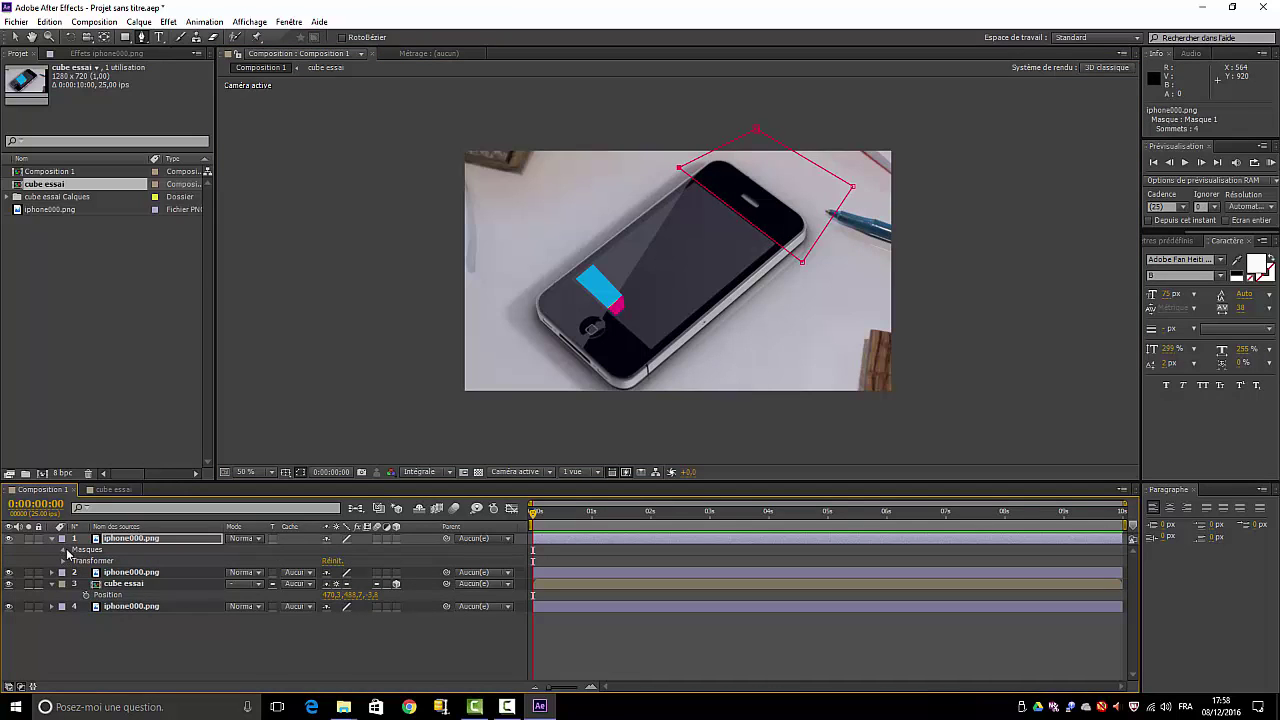
click(64, 550)
click(74, 561)
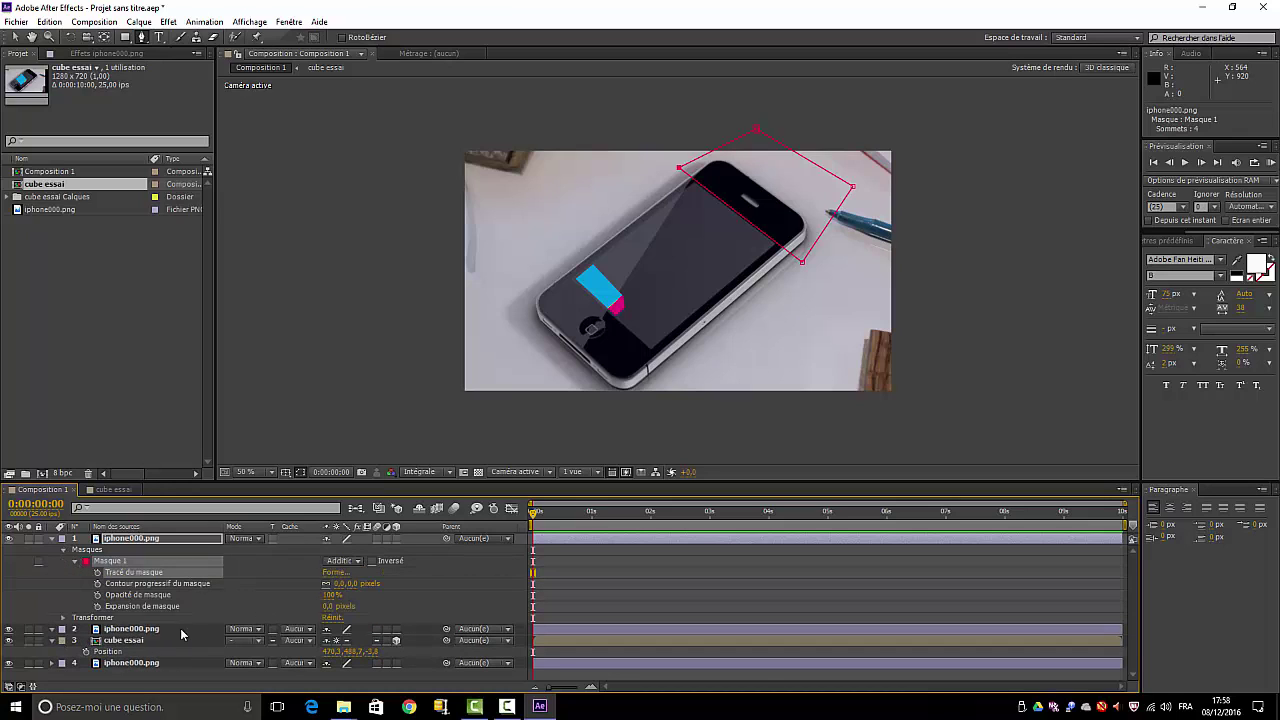
click(52, 629)
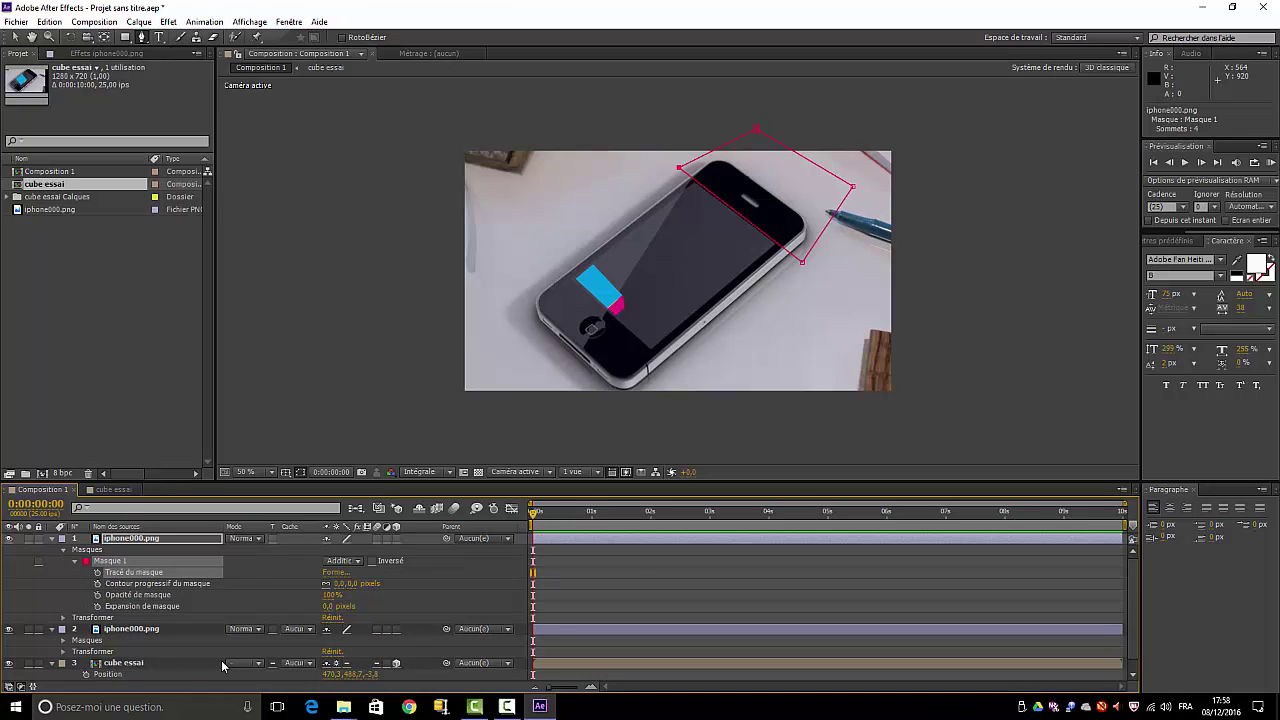
click(63, 642)
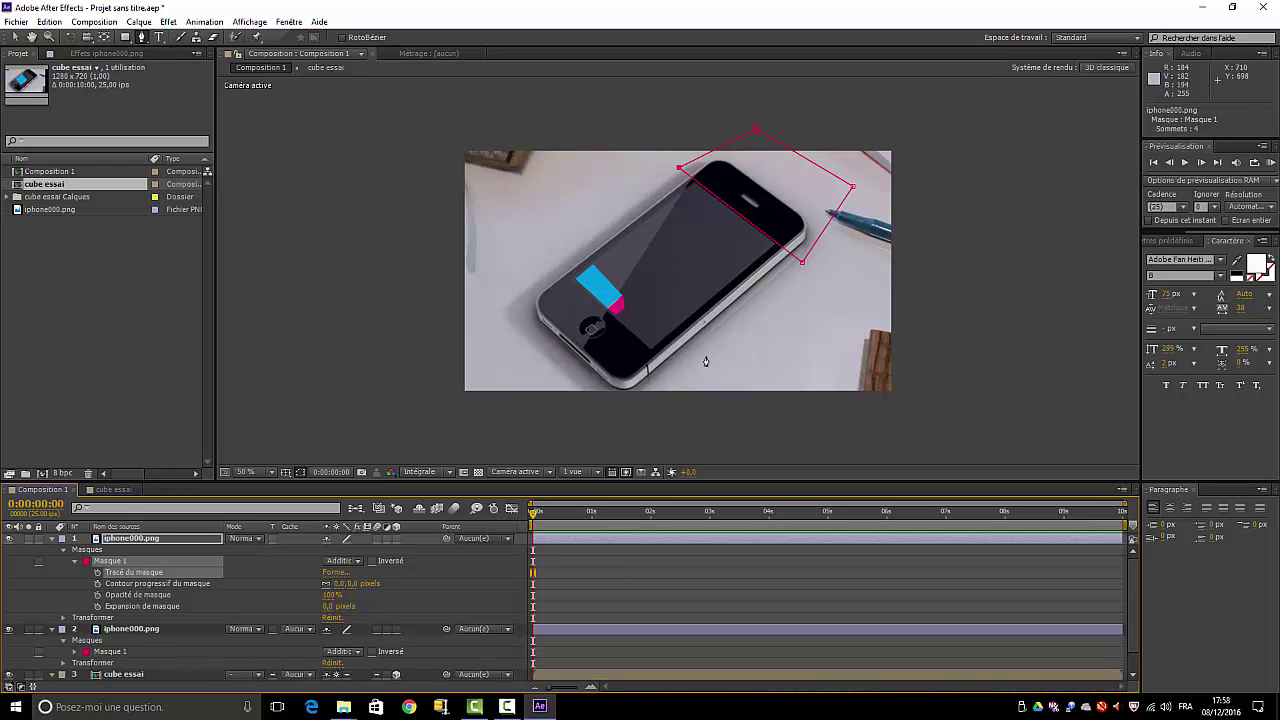
click(52, 538)
click(52, 549)
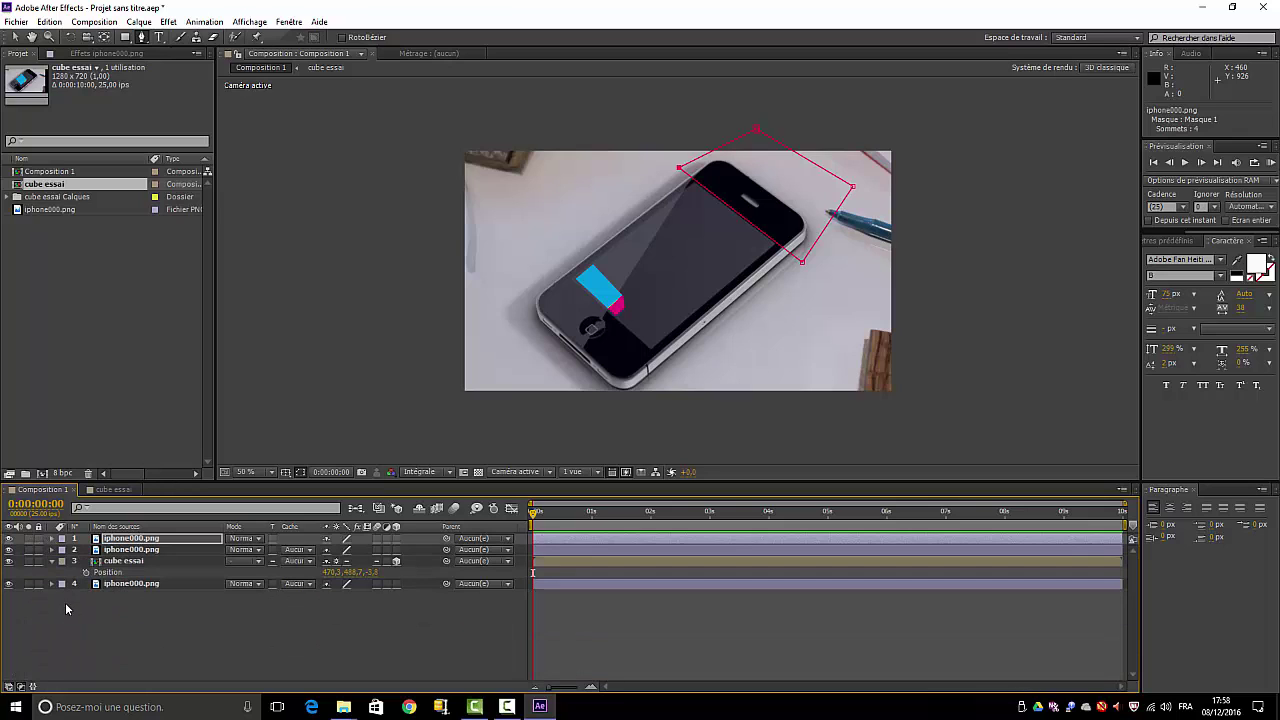
click(127, 562)
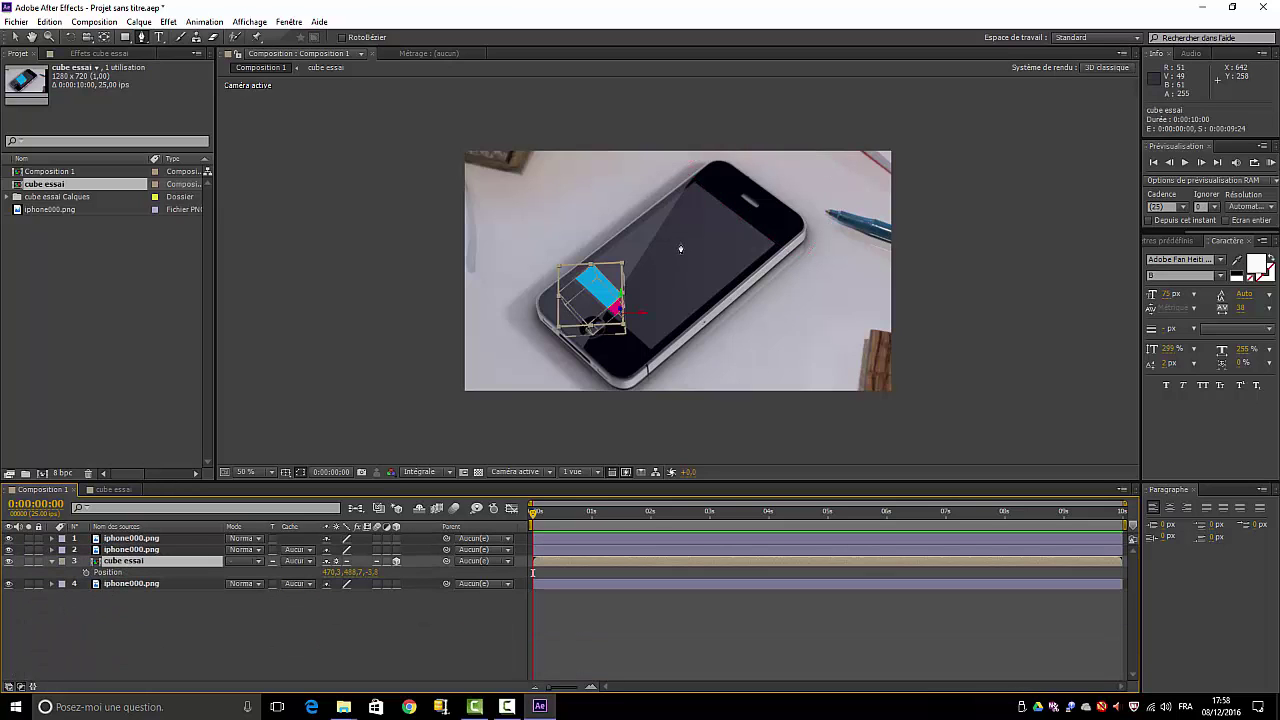
Drag the cube across the phone to test the masks, leaving it at 518,7, 427,4 on the lower screen
click(15, 37)
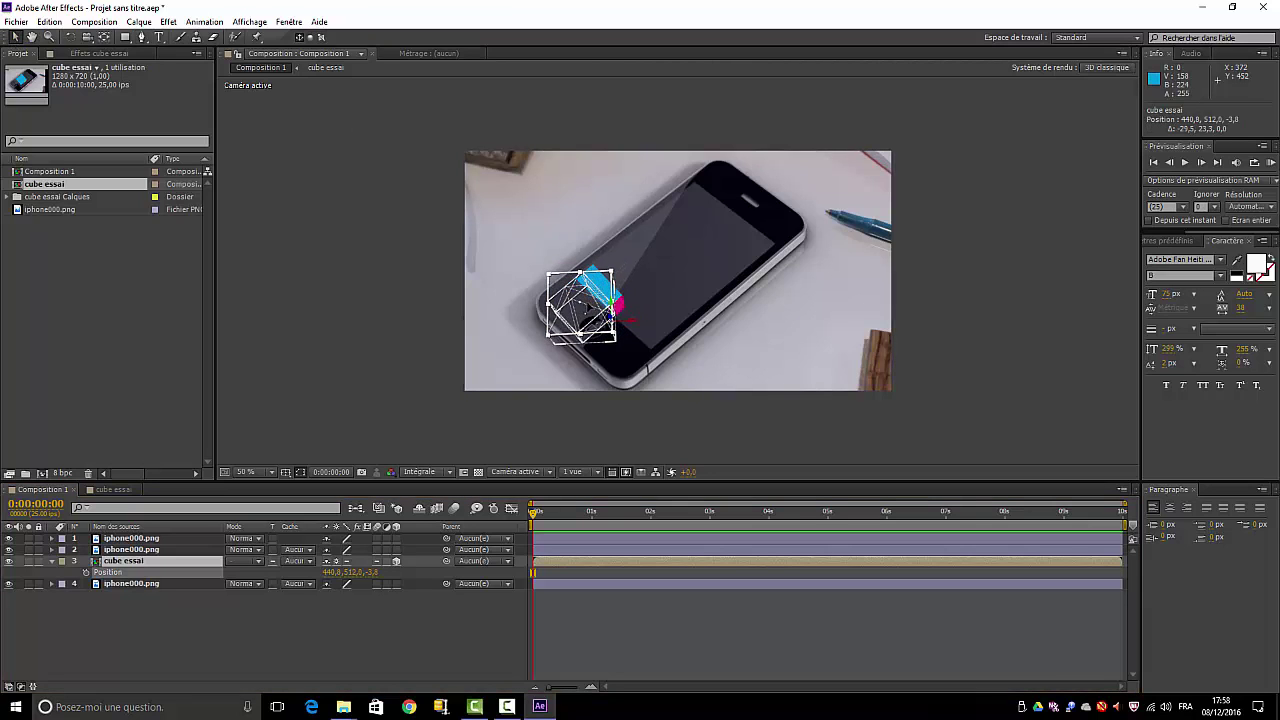
mouse_move(601, 294)
mouse_down()
mouse_move(582, 315)
mouse_move(695, 218)
mouse_up()
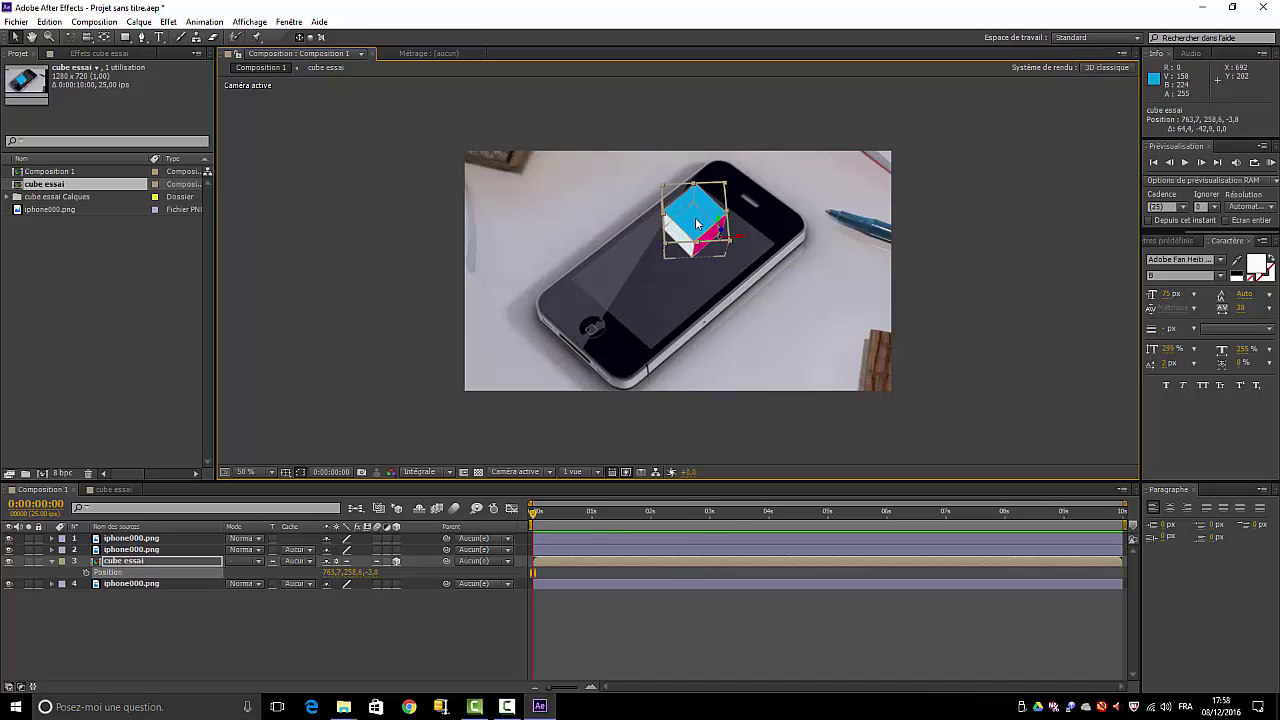
drag(697, 222, 708, 208)
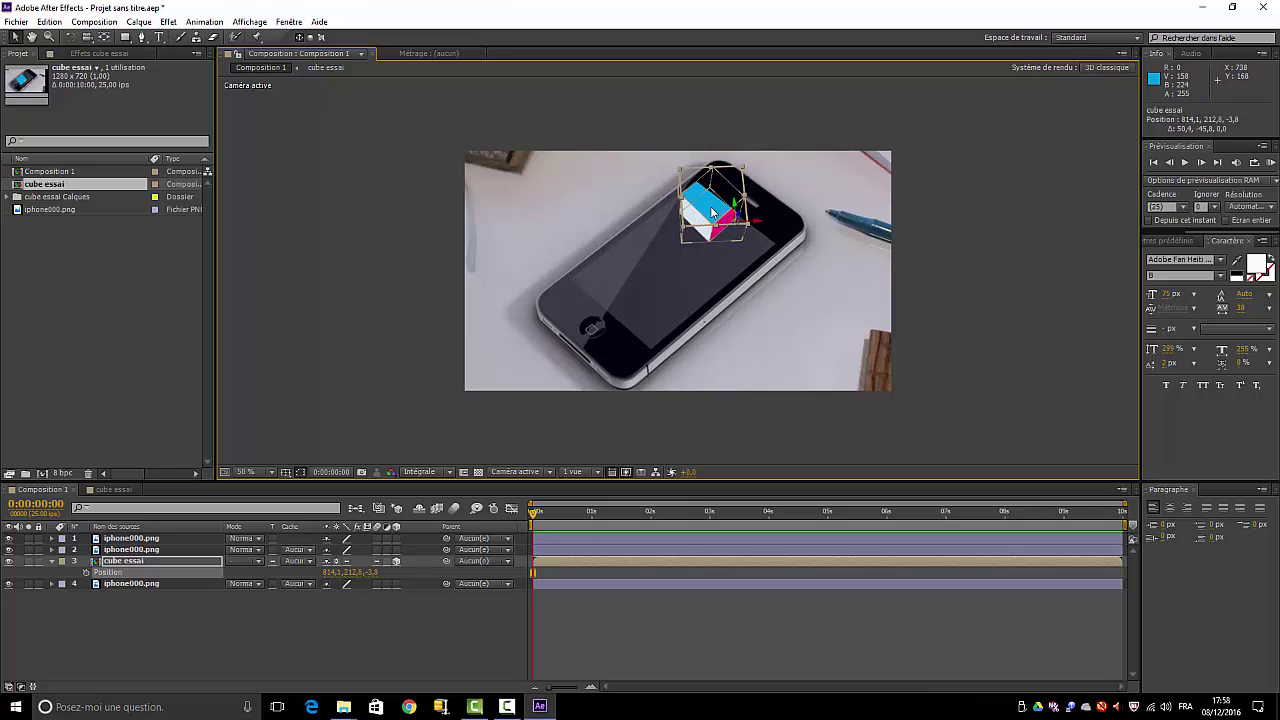
mouse_move(712, 208)
mouse_down()
mouse_move(624, 268)
mouse_move(625, 289)
mouse_up()
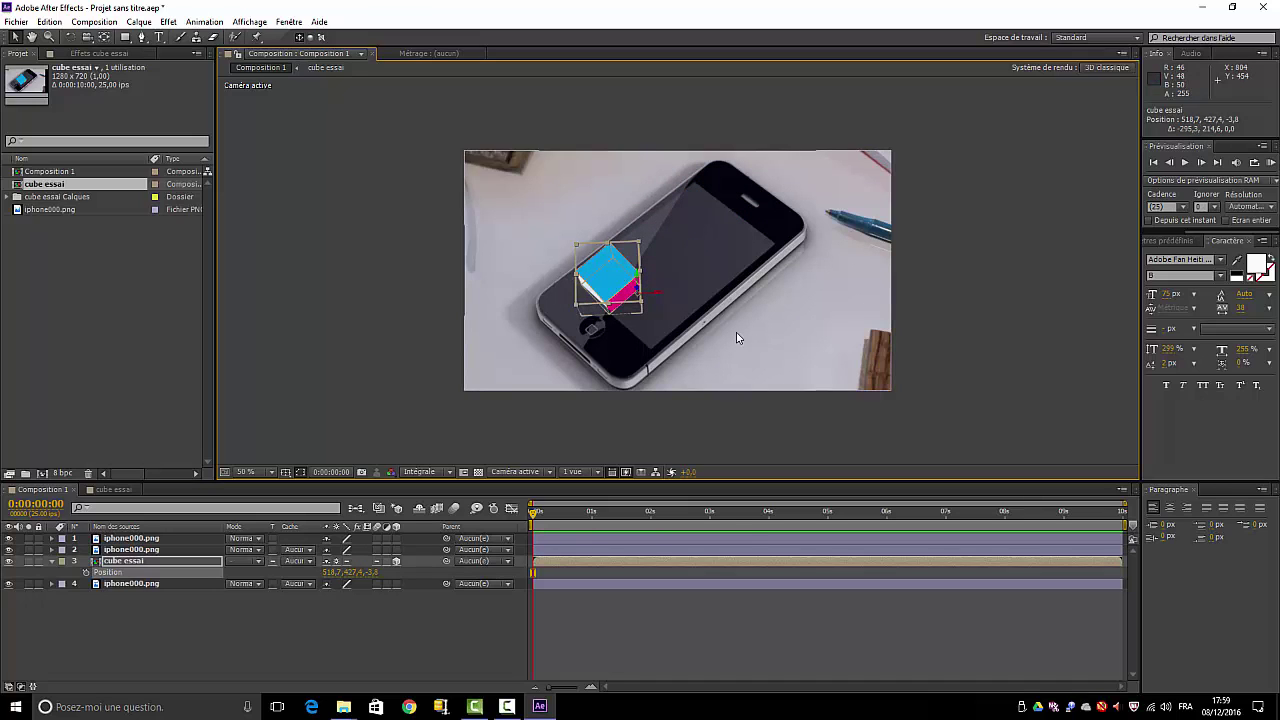
click(364, 639)
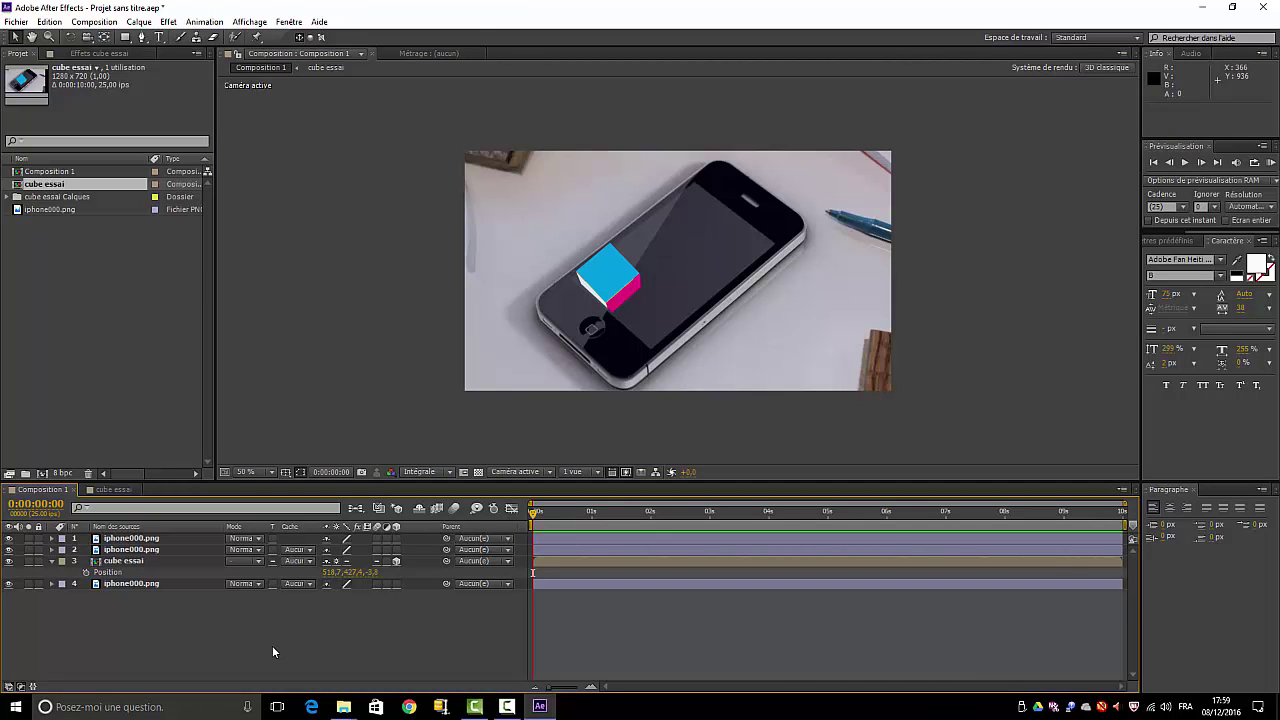
In the cube essai comp, bring up layer 2's Scale property, leaving it at 100%
click(113, 489)
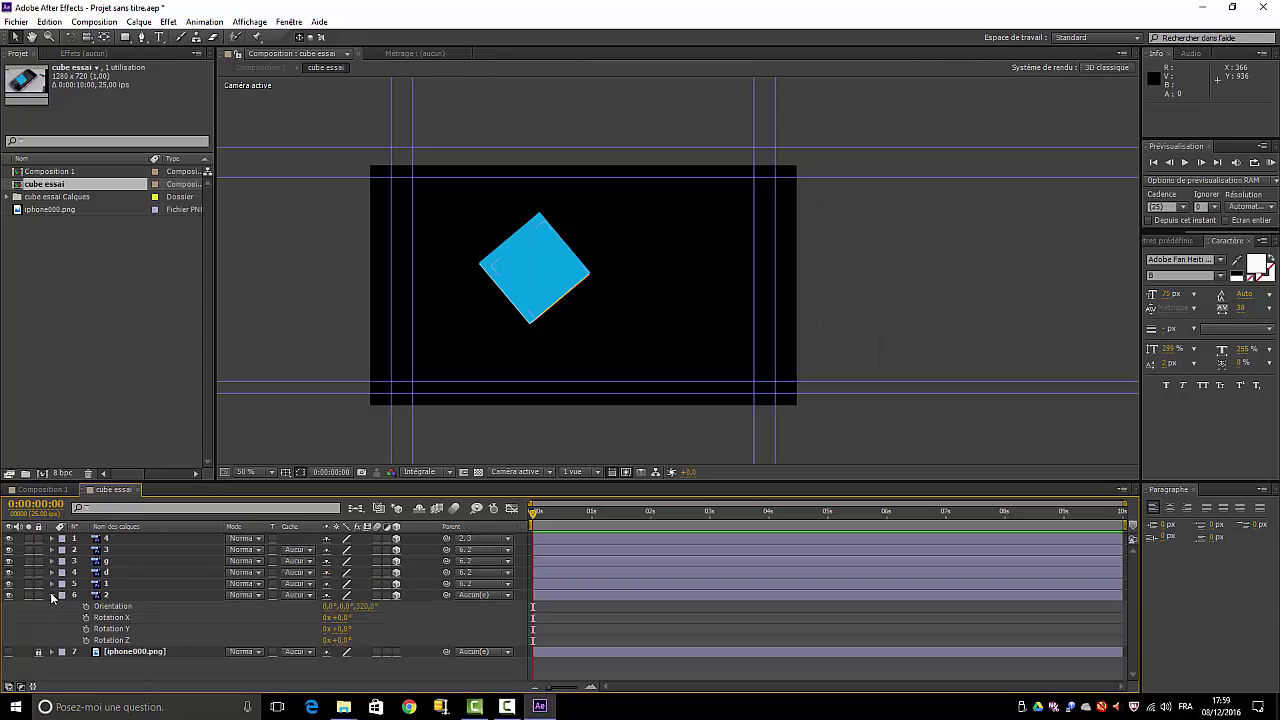
click(52, 595)
click(107, 597)
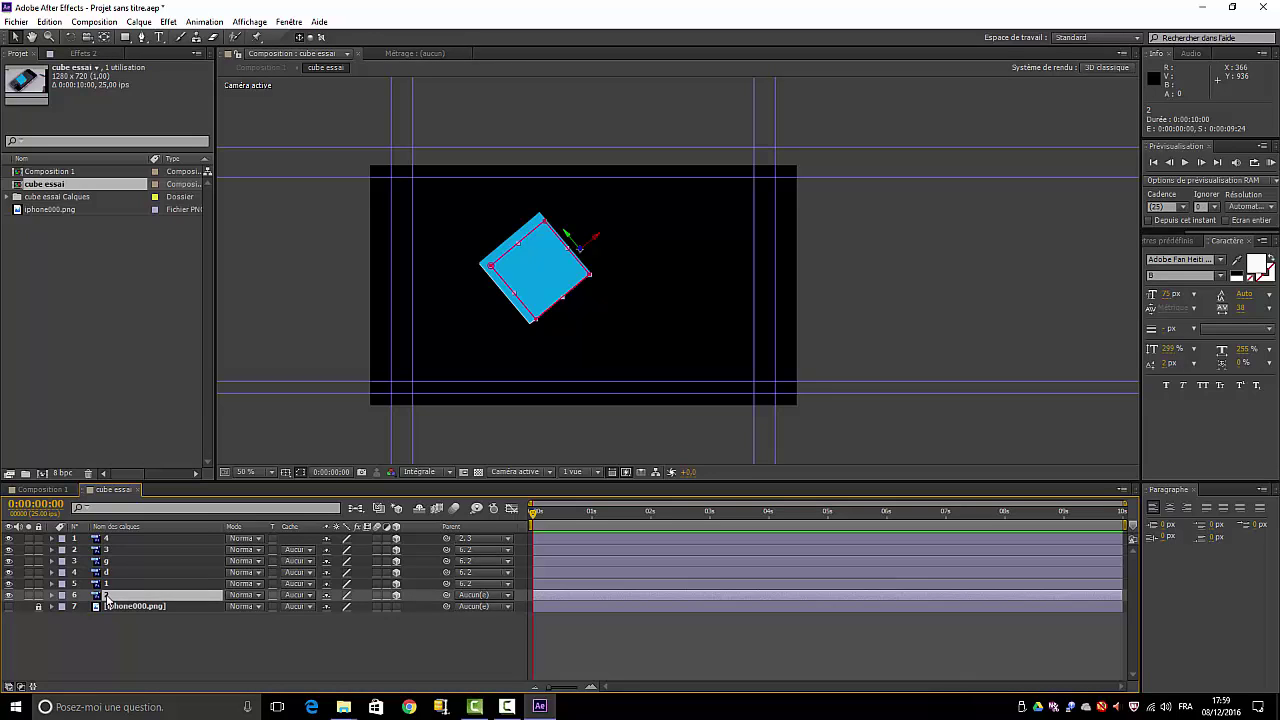
key(s)
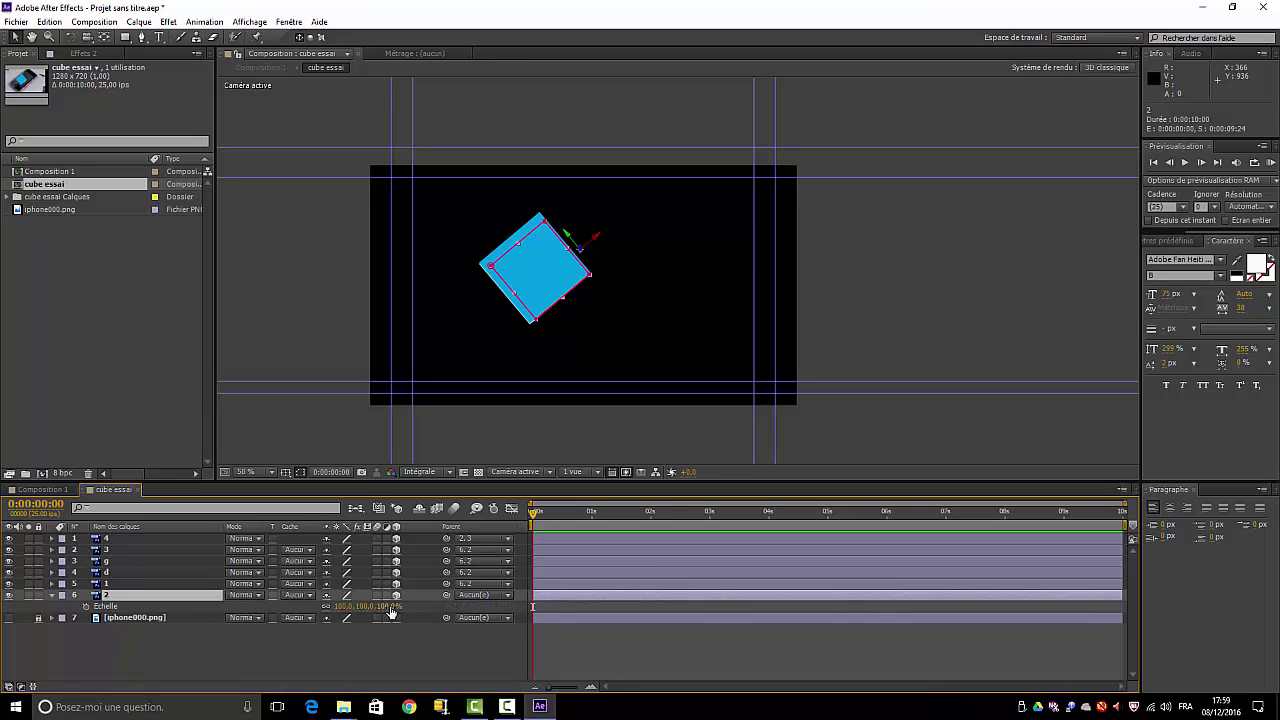
drag(390, 606, 382, 606)
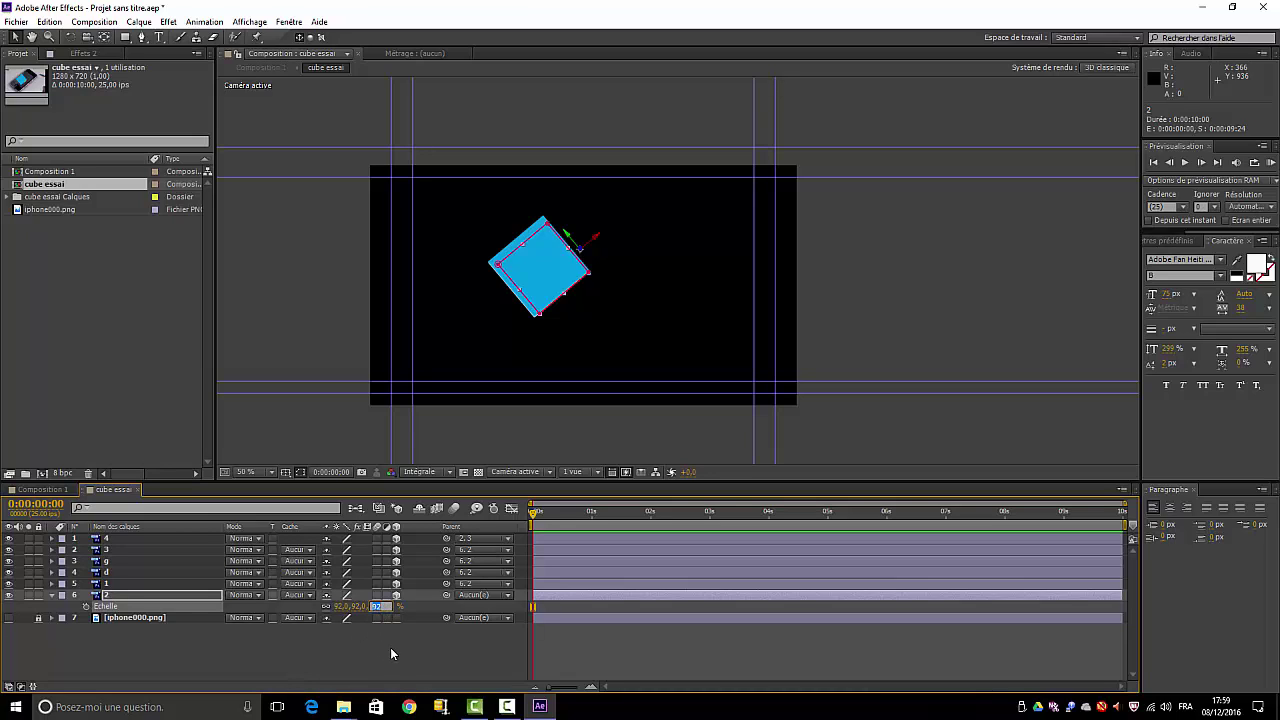
text(100)
key(Return)
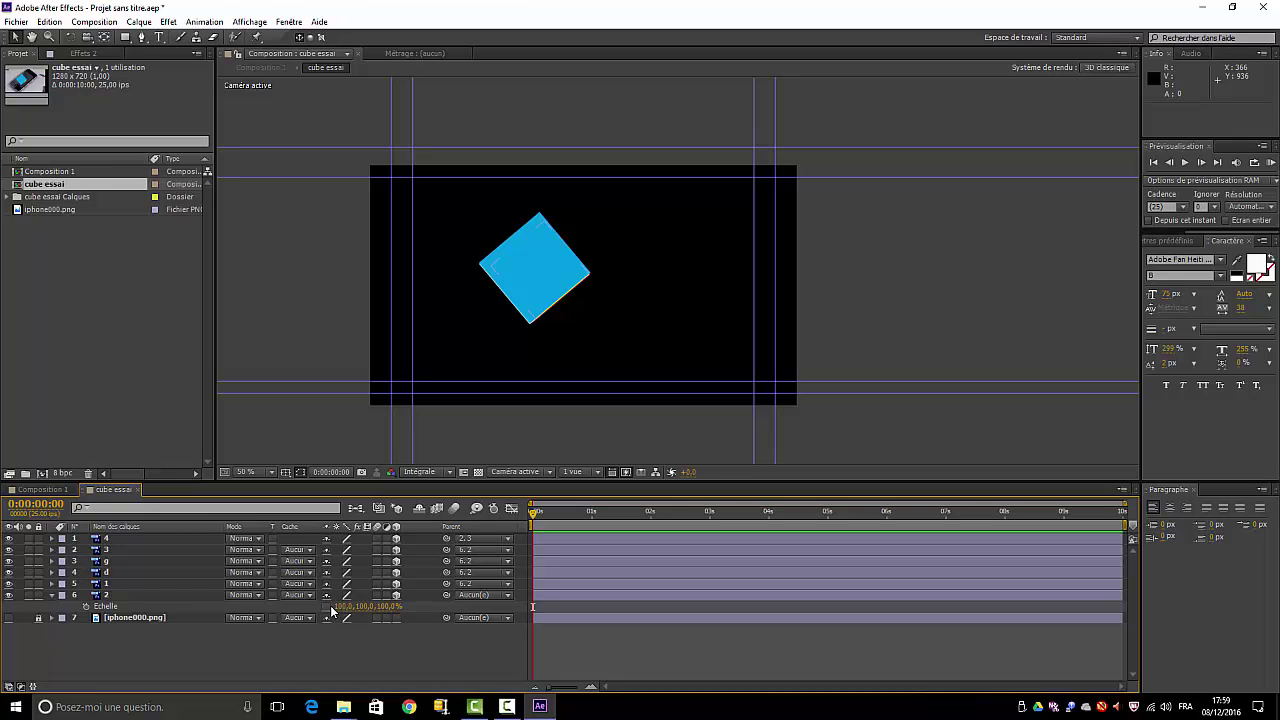
click(388, 607)
Keyframe layer 2's Z scale at 10% at the start, rising to 100% at one second
click(100, 607)
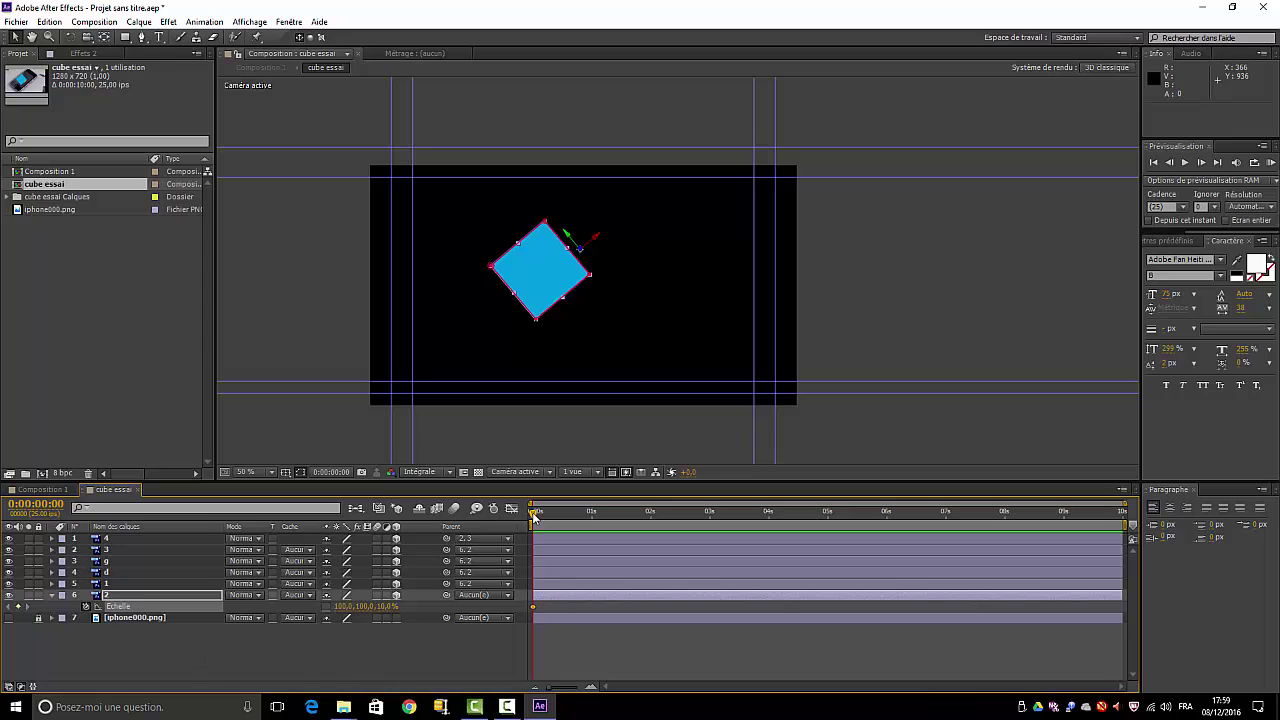
drag(534, 516, 585, 513)
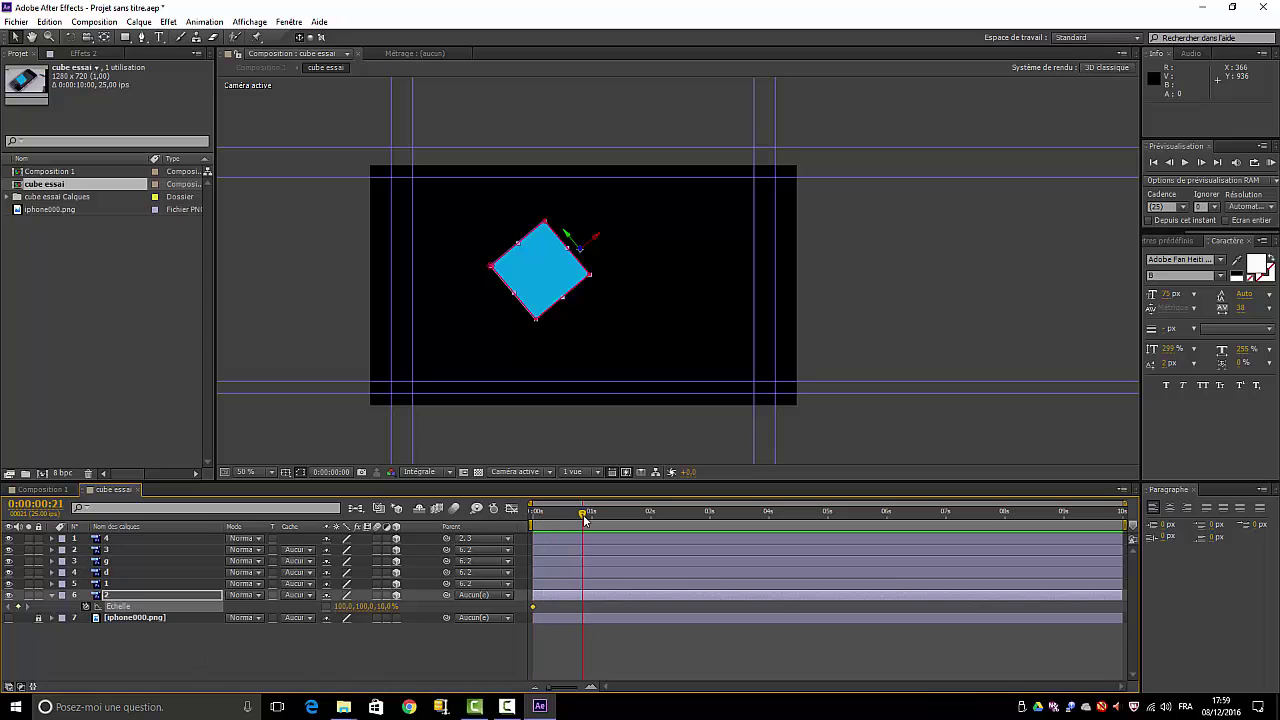
click(388, 609)
click(20, 608)
click(591, 513)
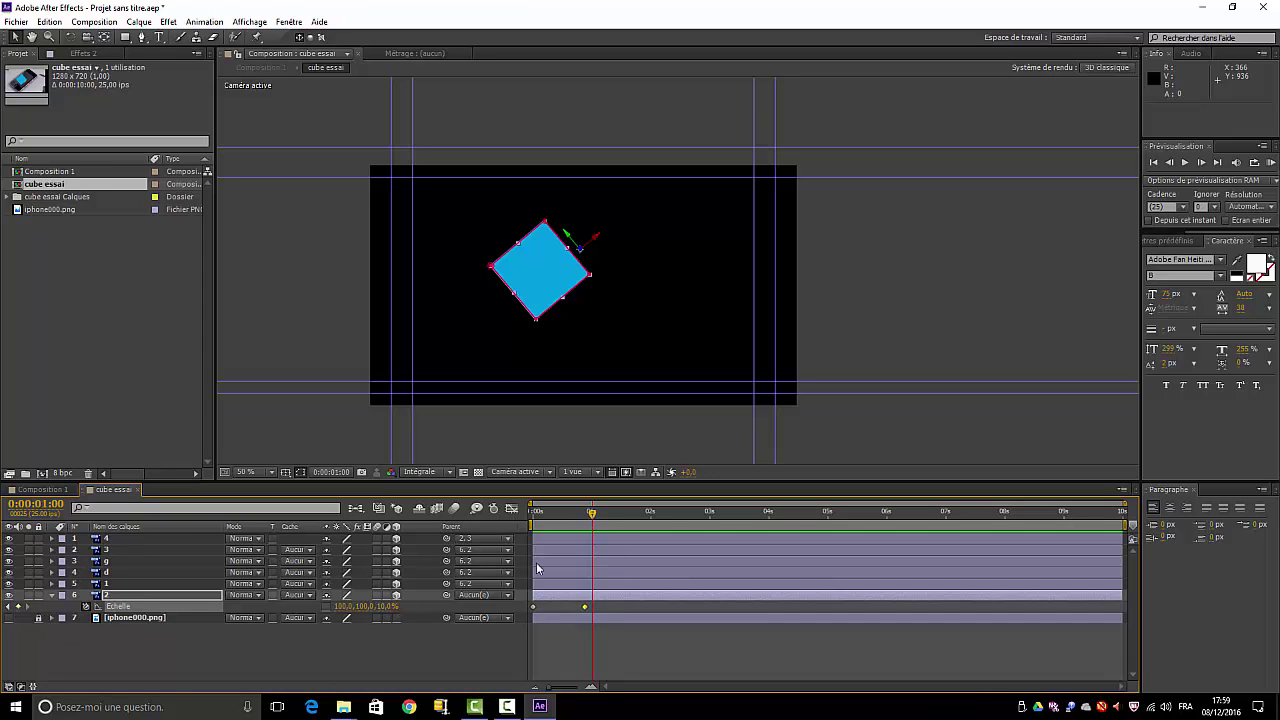
drag(390, 607, 429, 607)
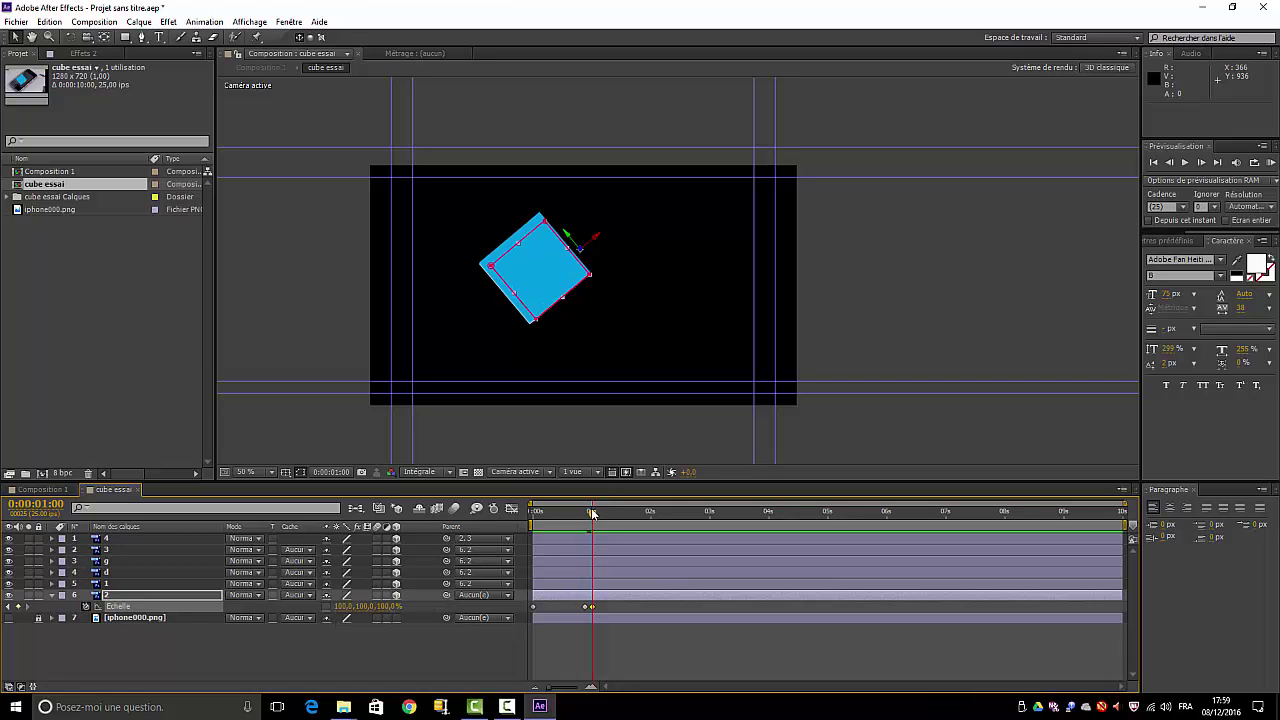
drag(591, 515, 533, 515)
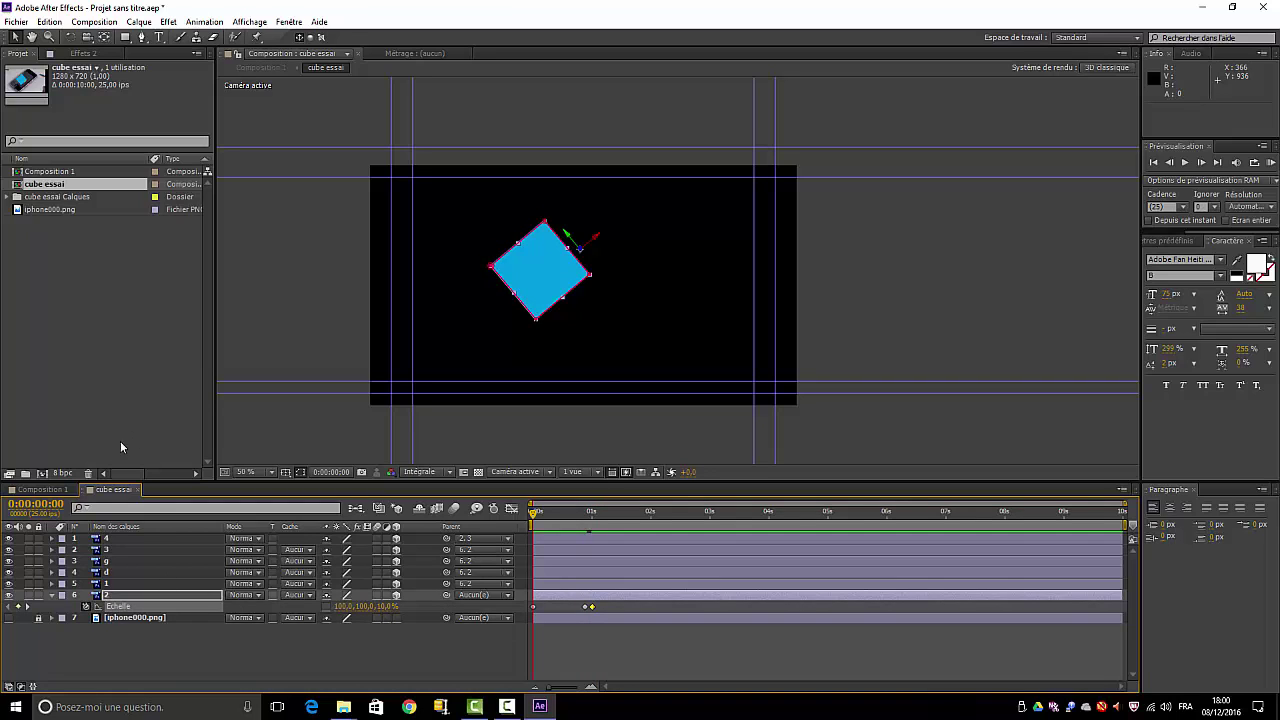
click(45, 489)
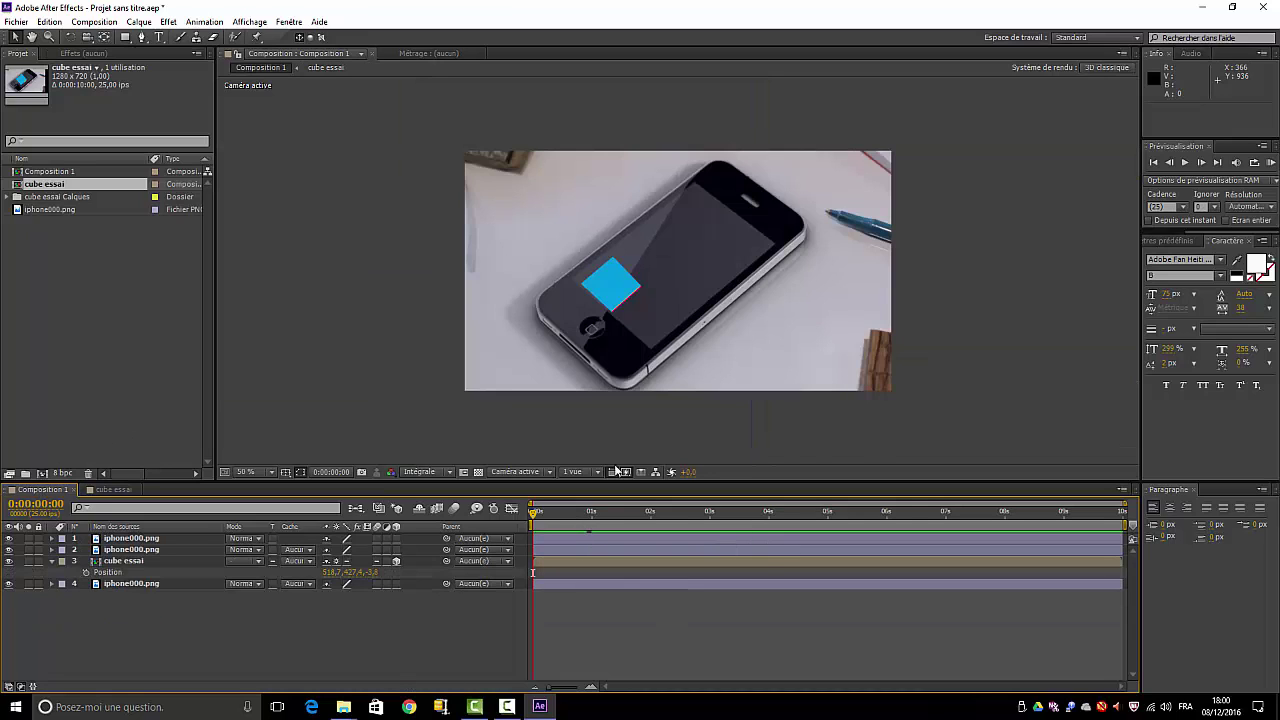
click(624, 589)
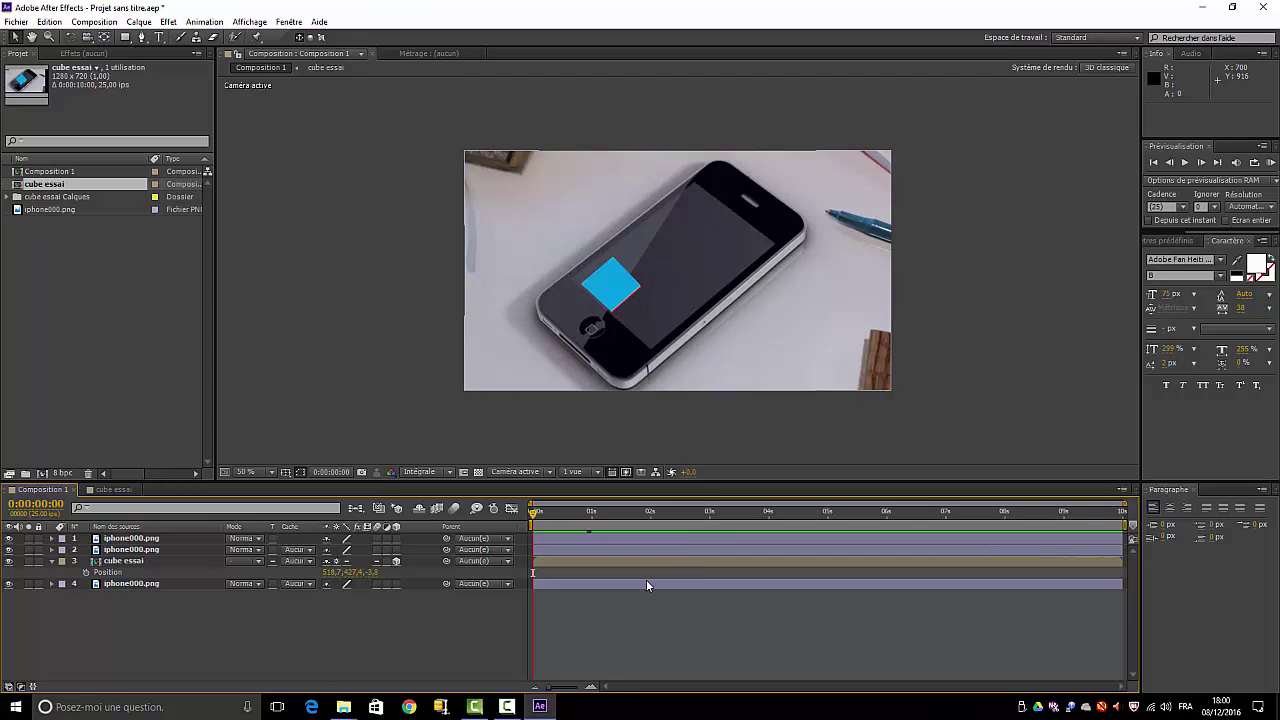
key(space)
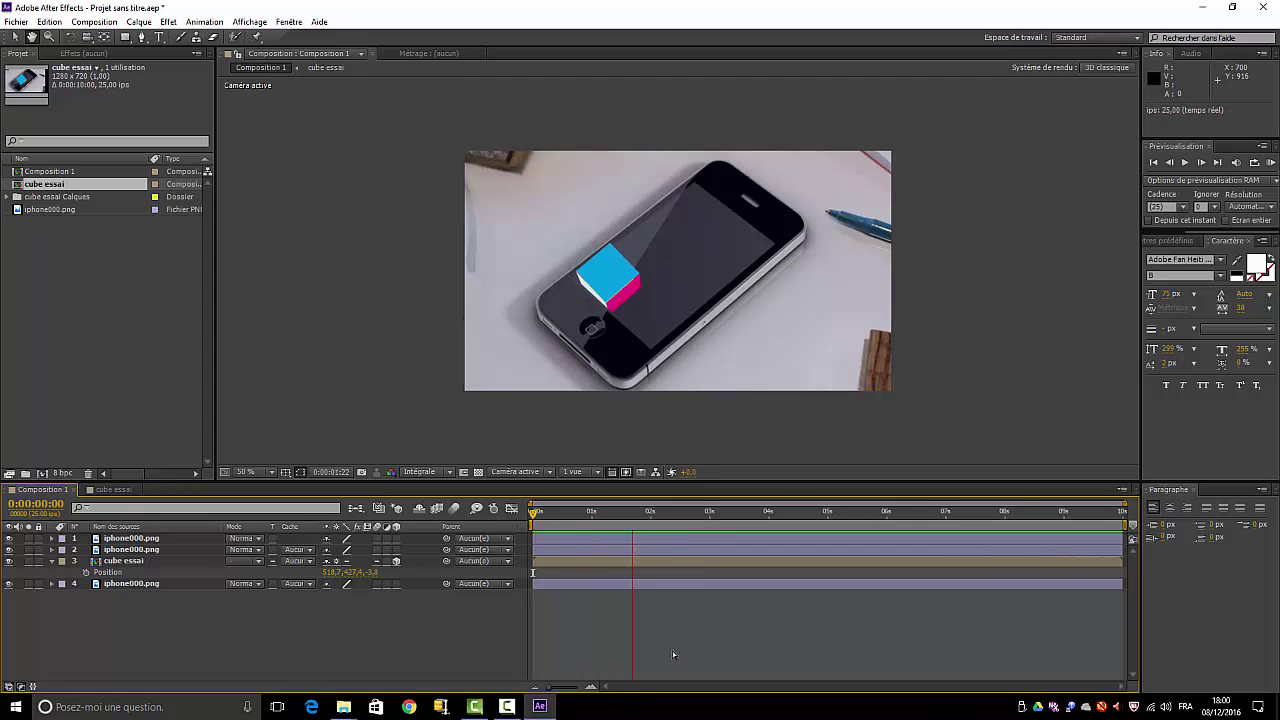
click(690, 593)
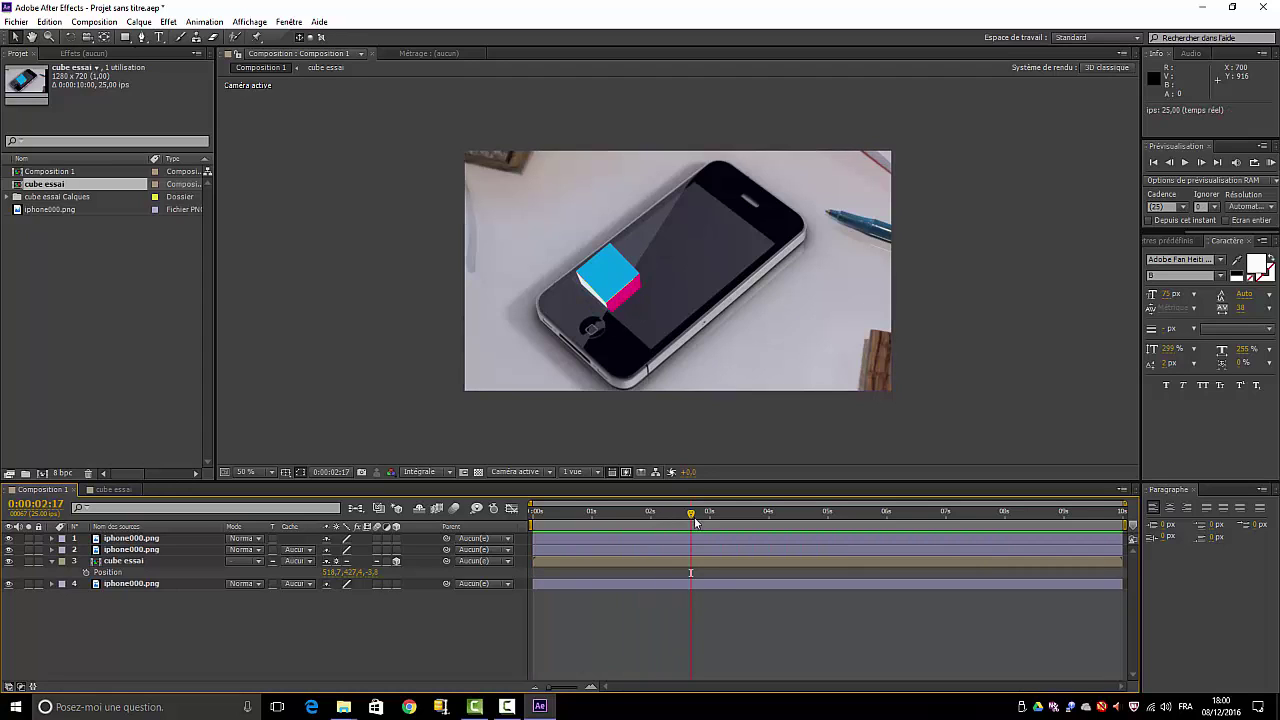
drag(667, 522, 531, 515)
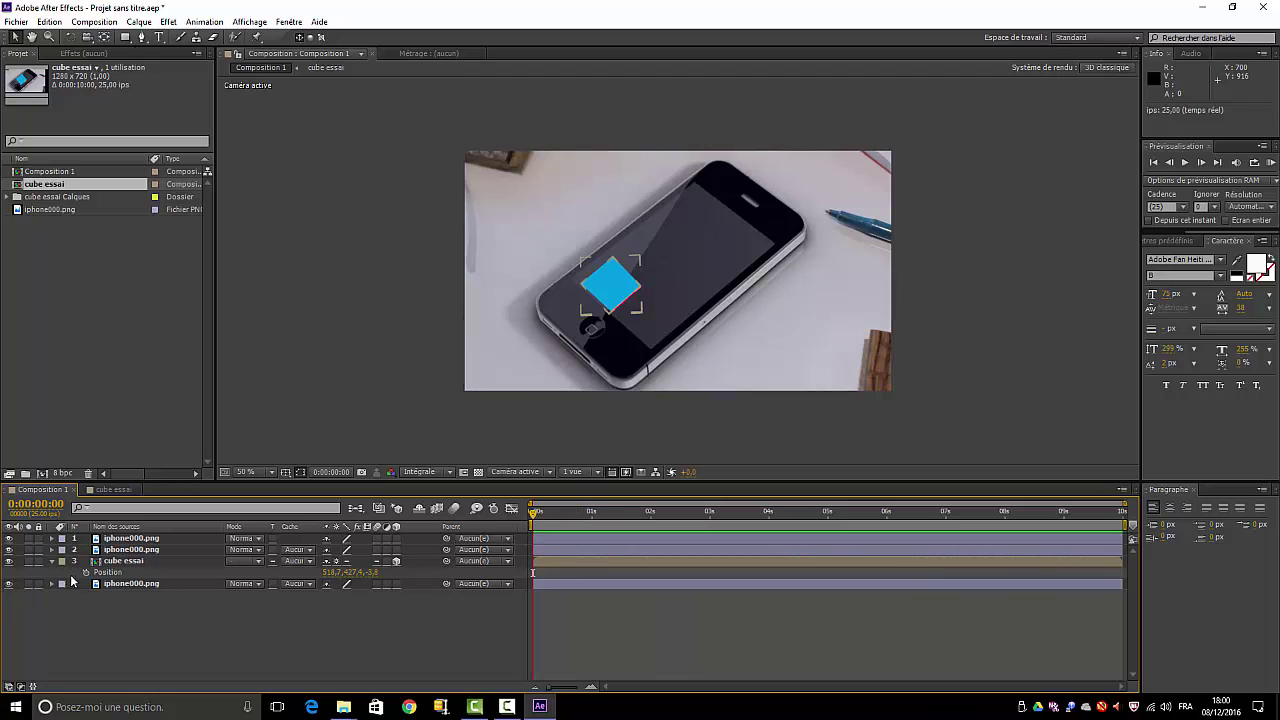
Undo the accidental photo shift with Edition > Annuler and lock iphone000.png layers 1, 2 and 4
drag(609, 286, 586, 302)
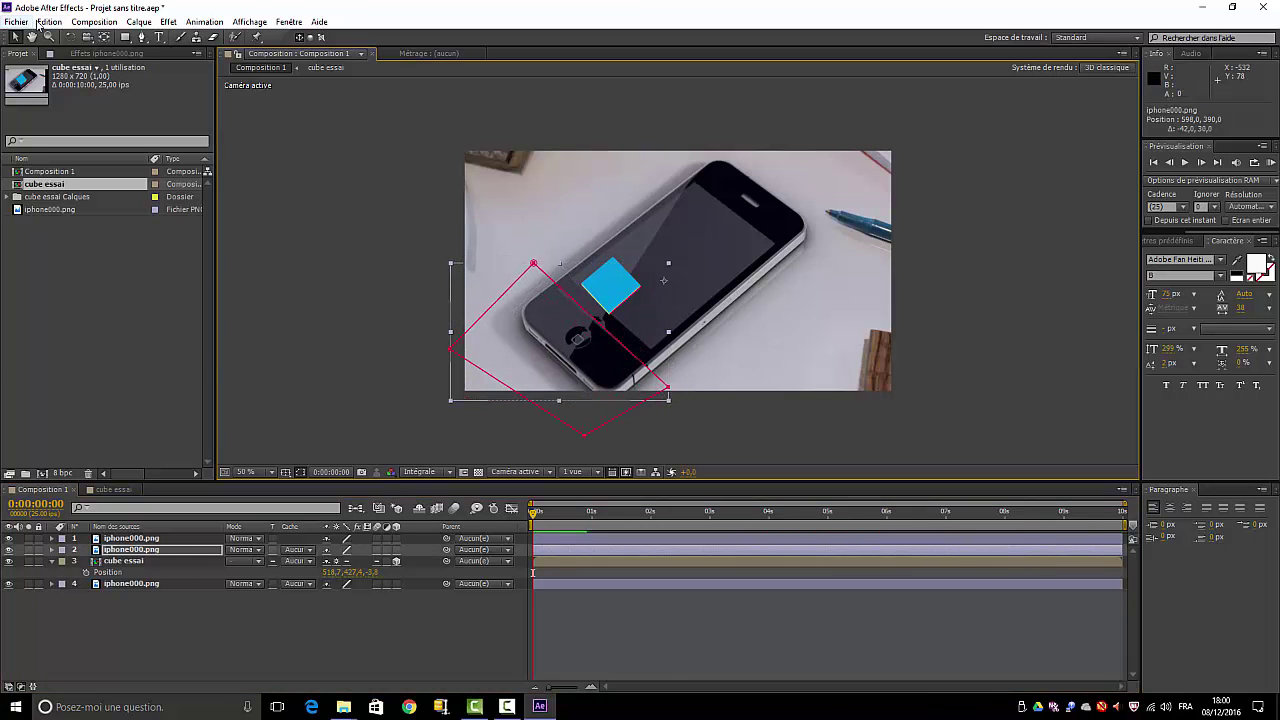
click(47, 21)
click(78, 37)
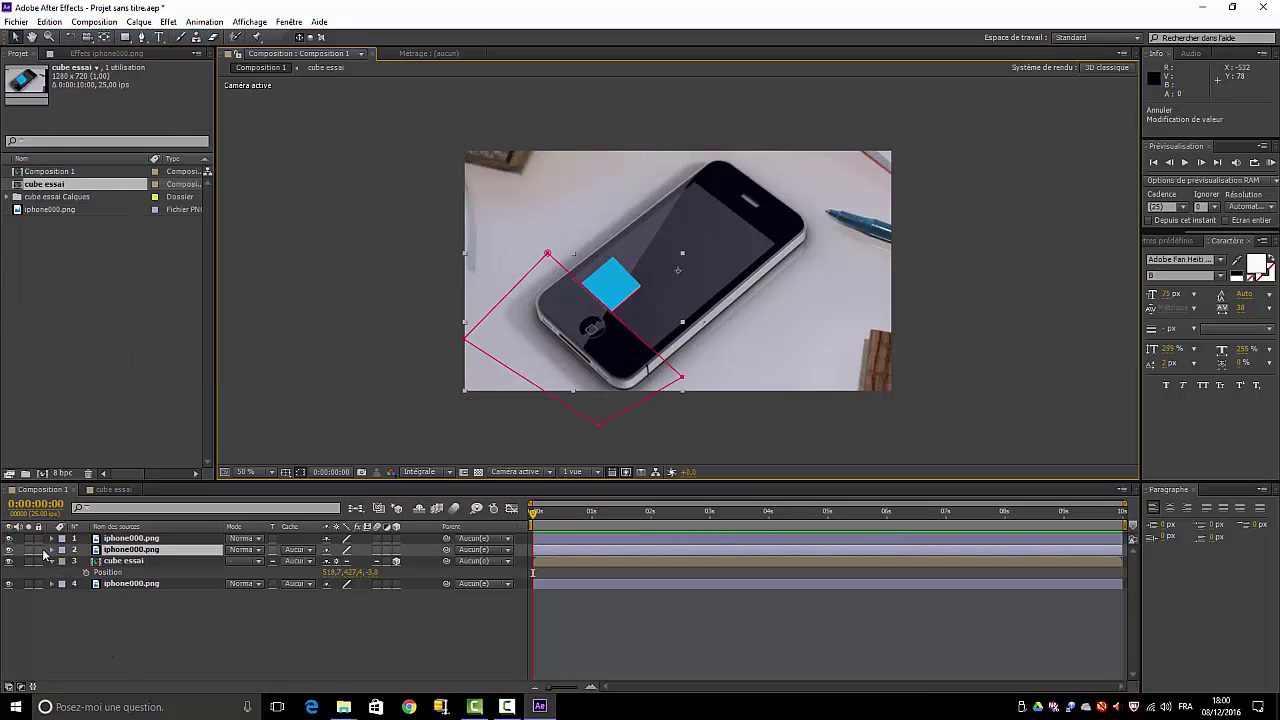
click(38, 550)
click(38, 538)
click(38, 583)
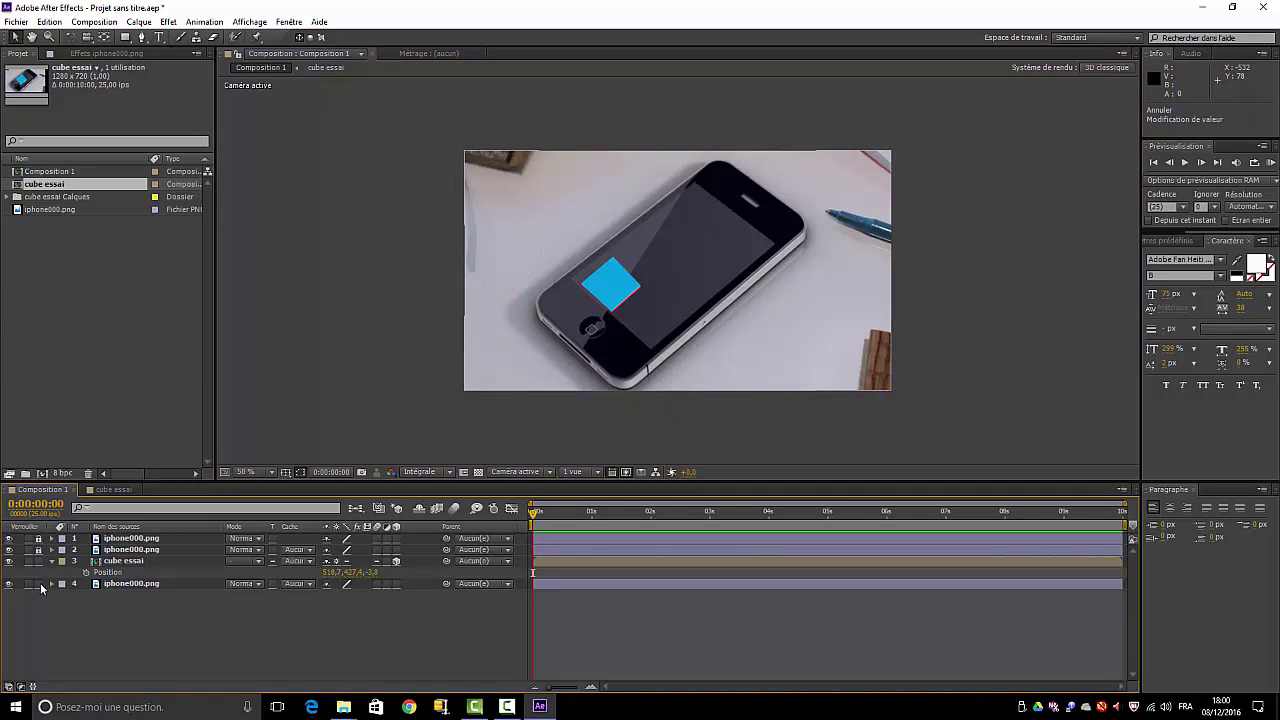
click(133, 563)
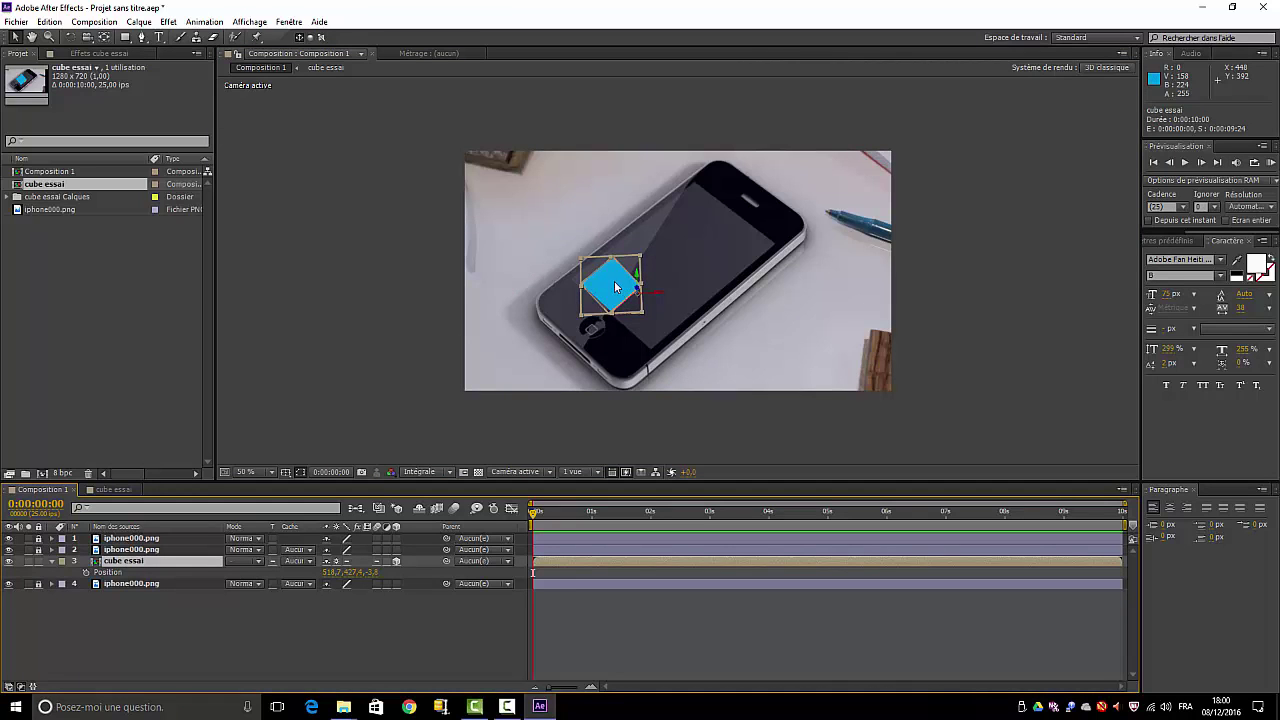
Keyframe the cube's Position at the phone's lower-left at 0 s and at the screen top at 6 s
drag(619, 283, 591, 309)
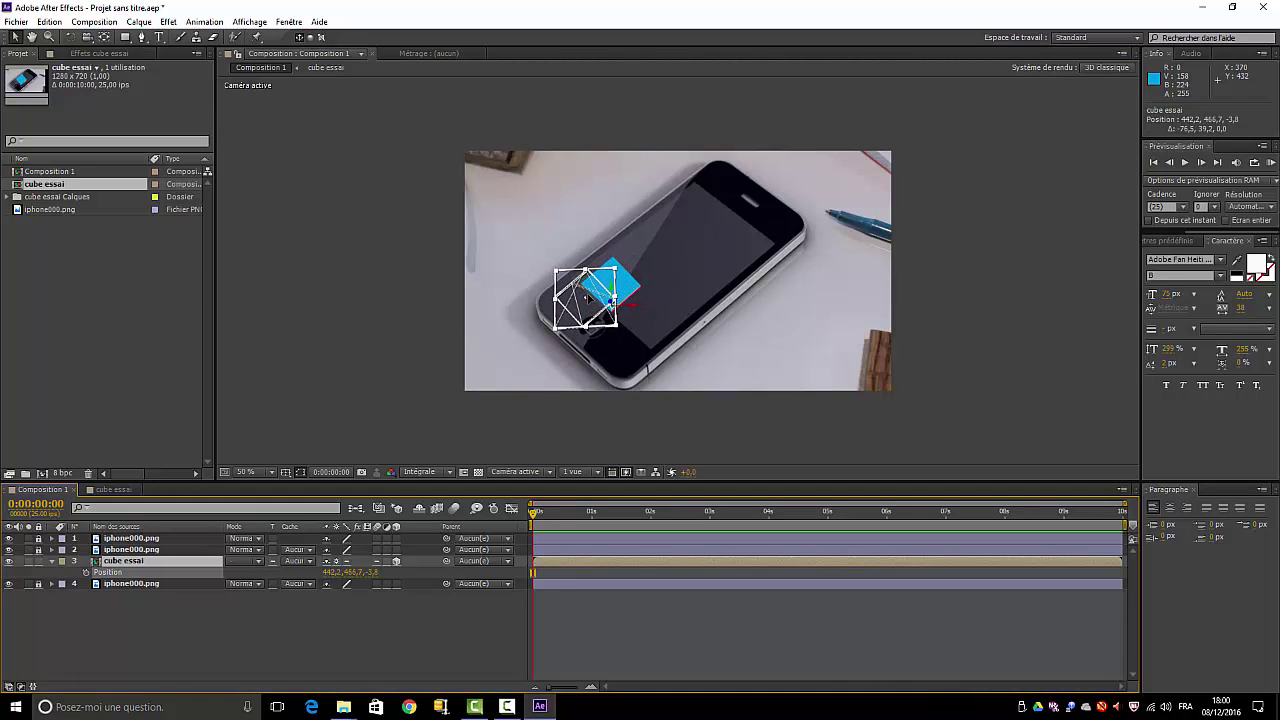
drag(593, 300, 572, 304)
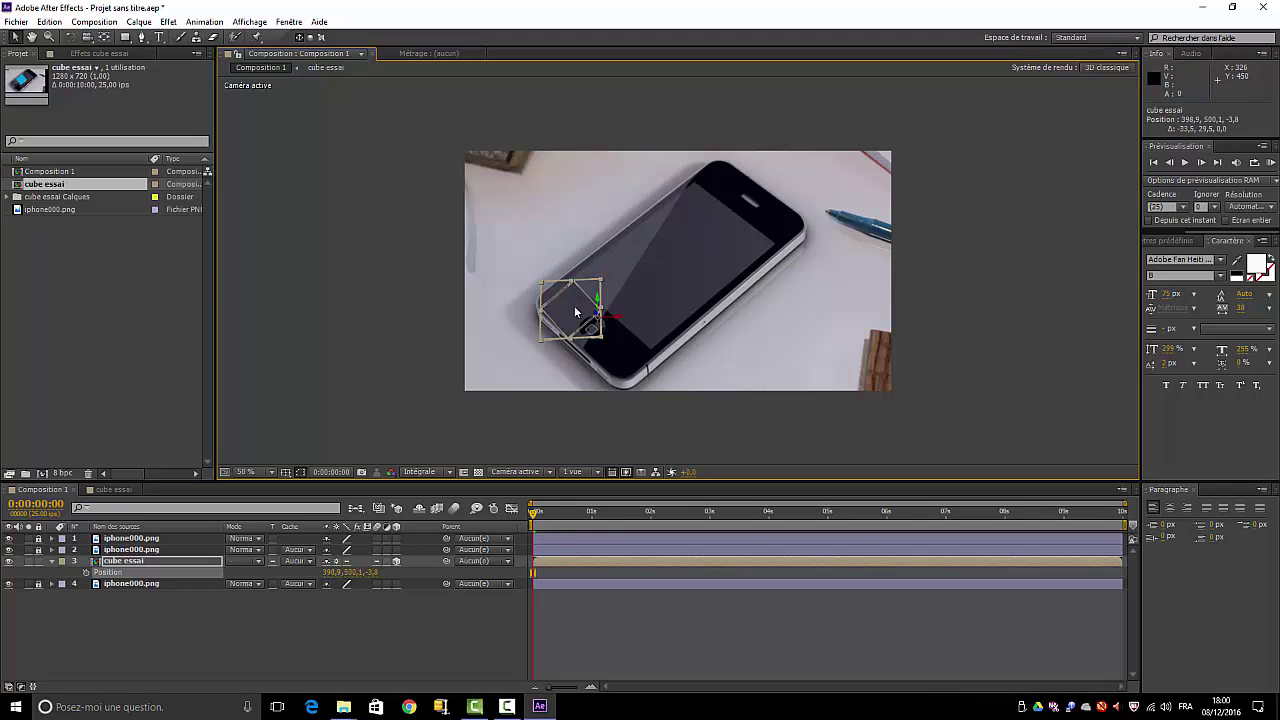
click(86, 573)
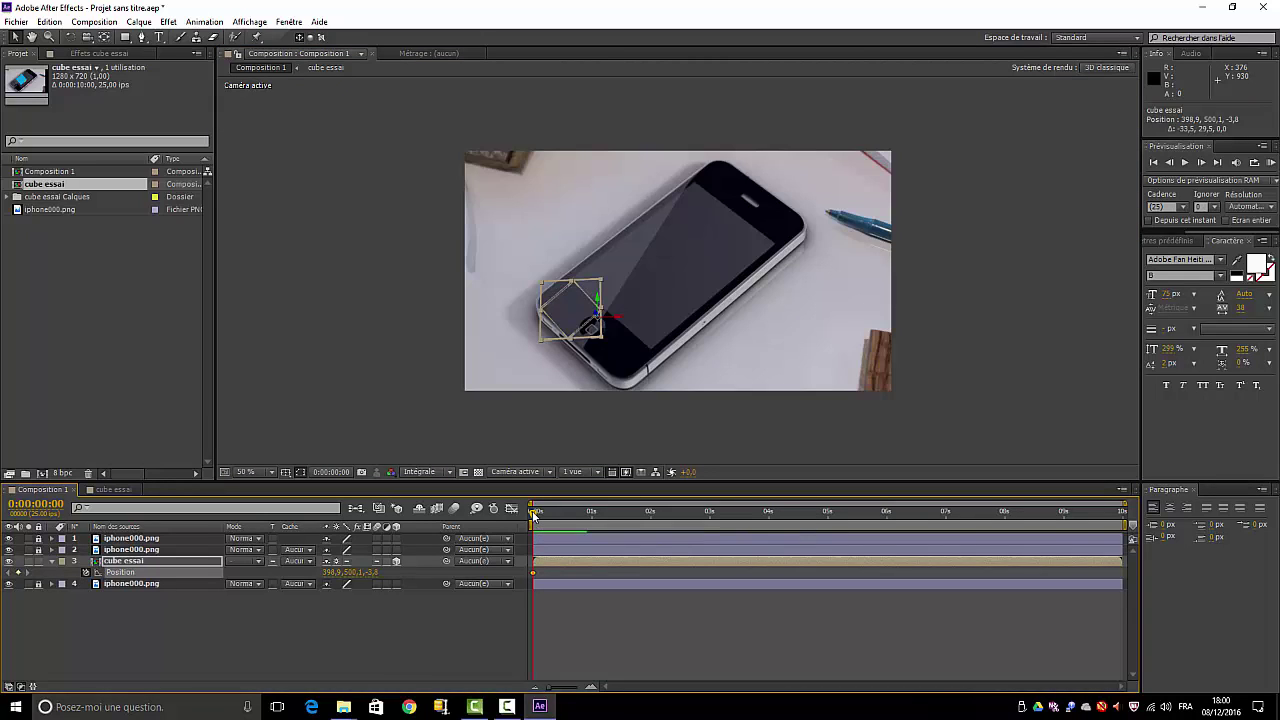
drag(533, 514, 887, 514)
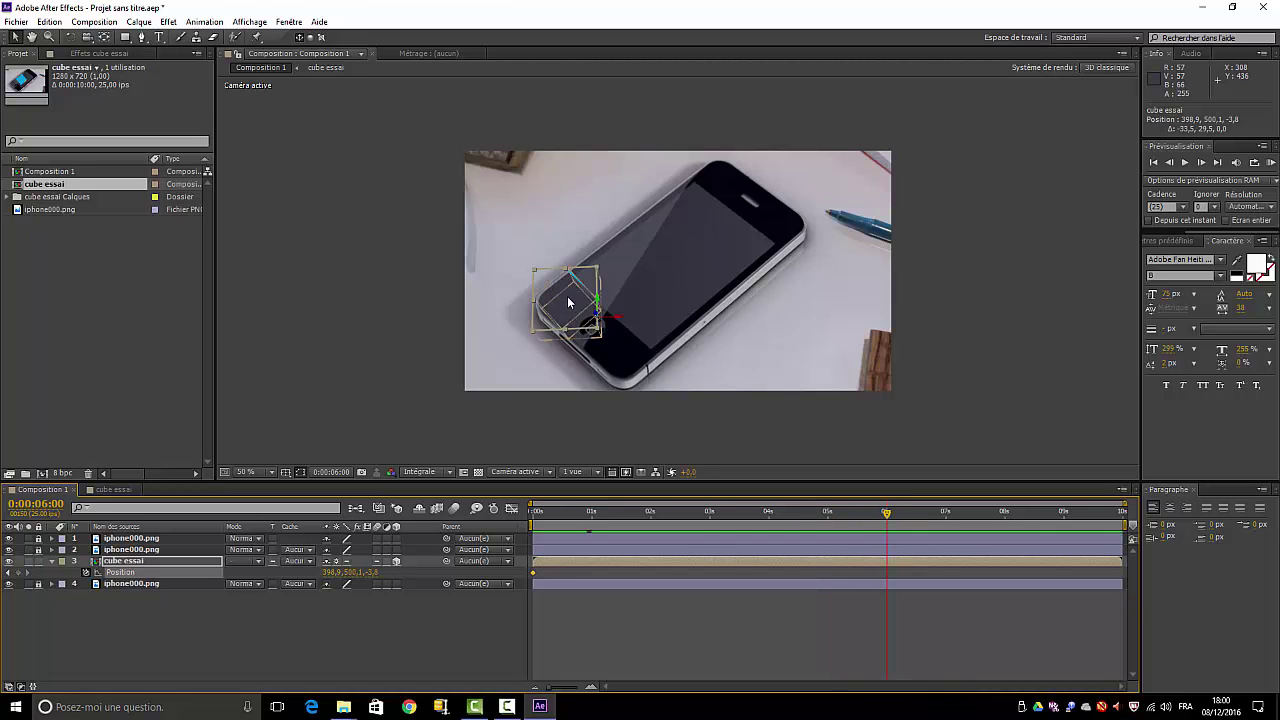
drag(570, 300, 743, 158)
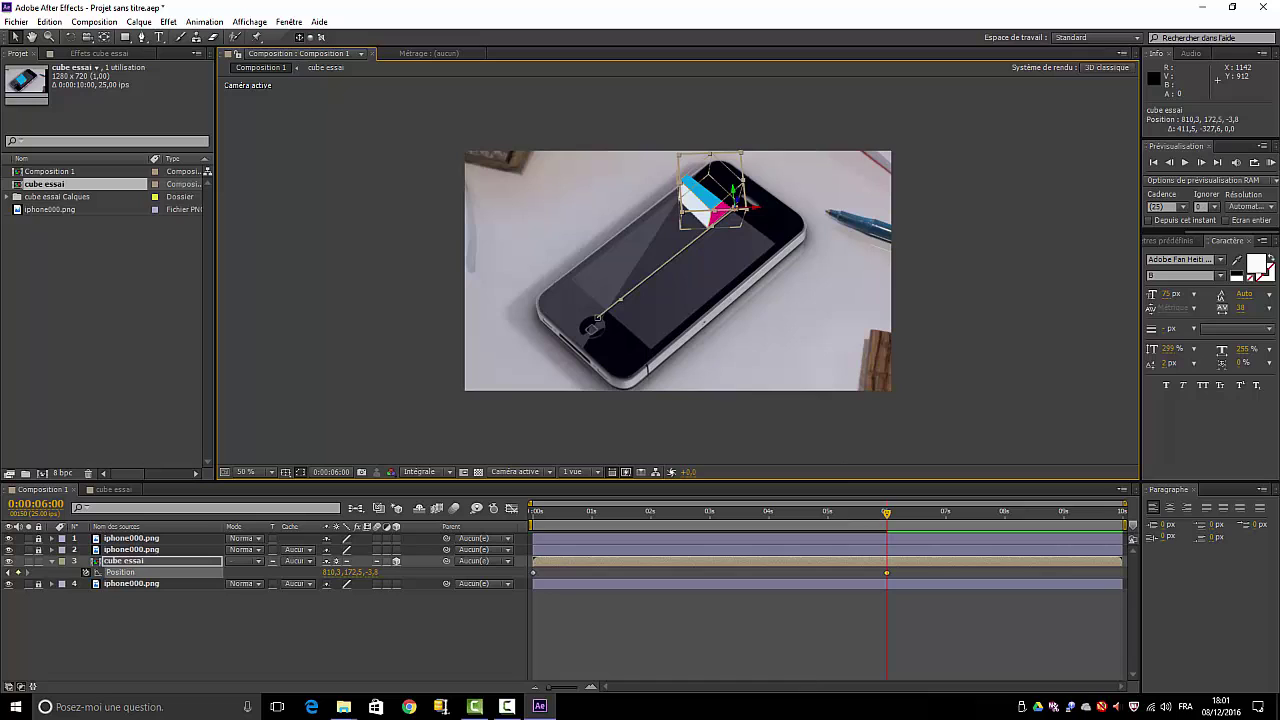
drag(888, 512, 532, 512)
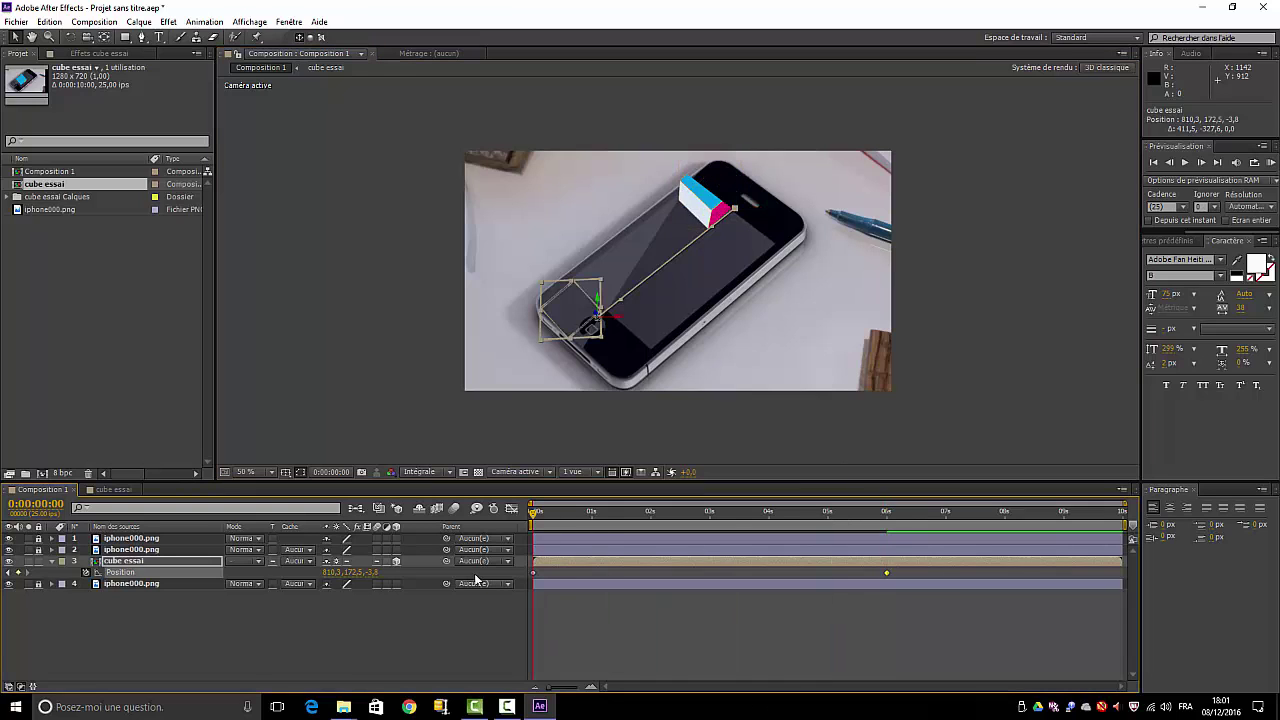
key(space)
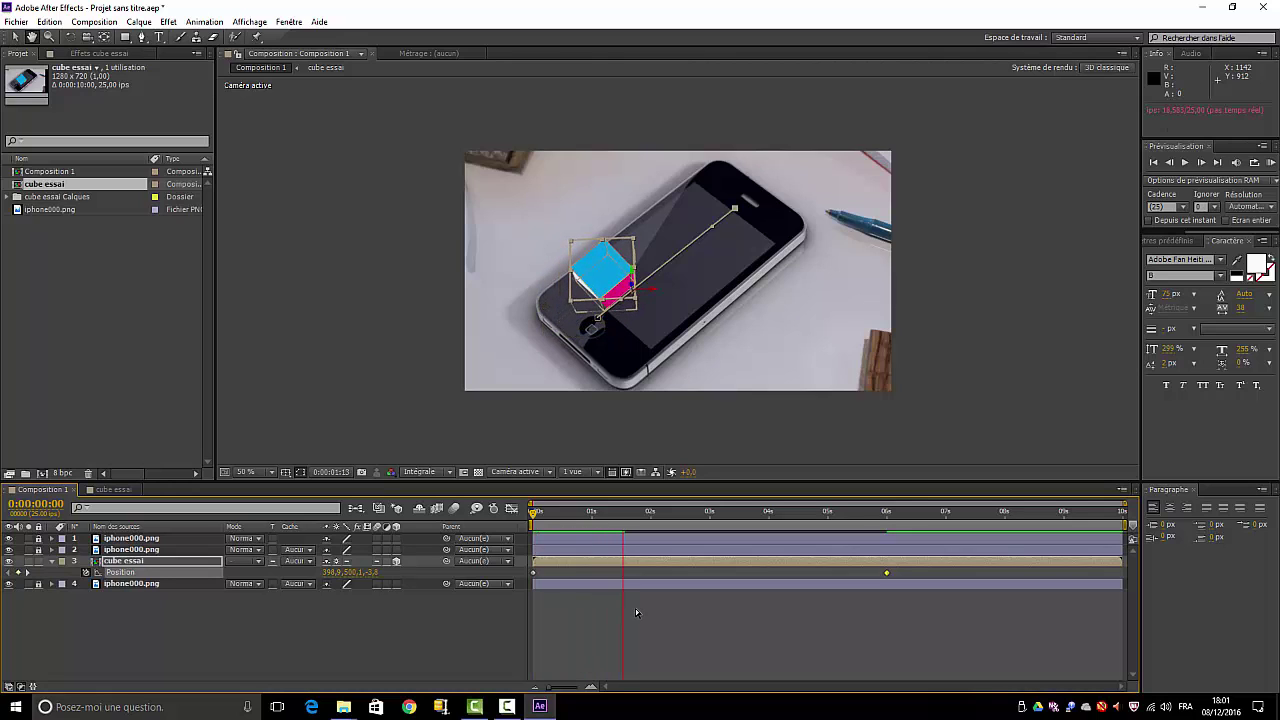
key(space)
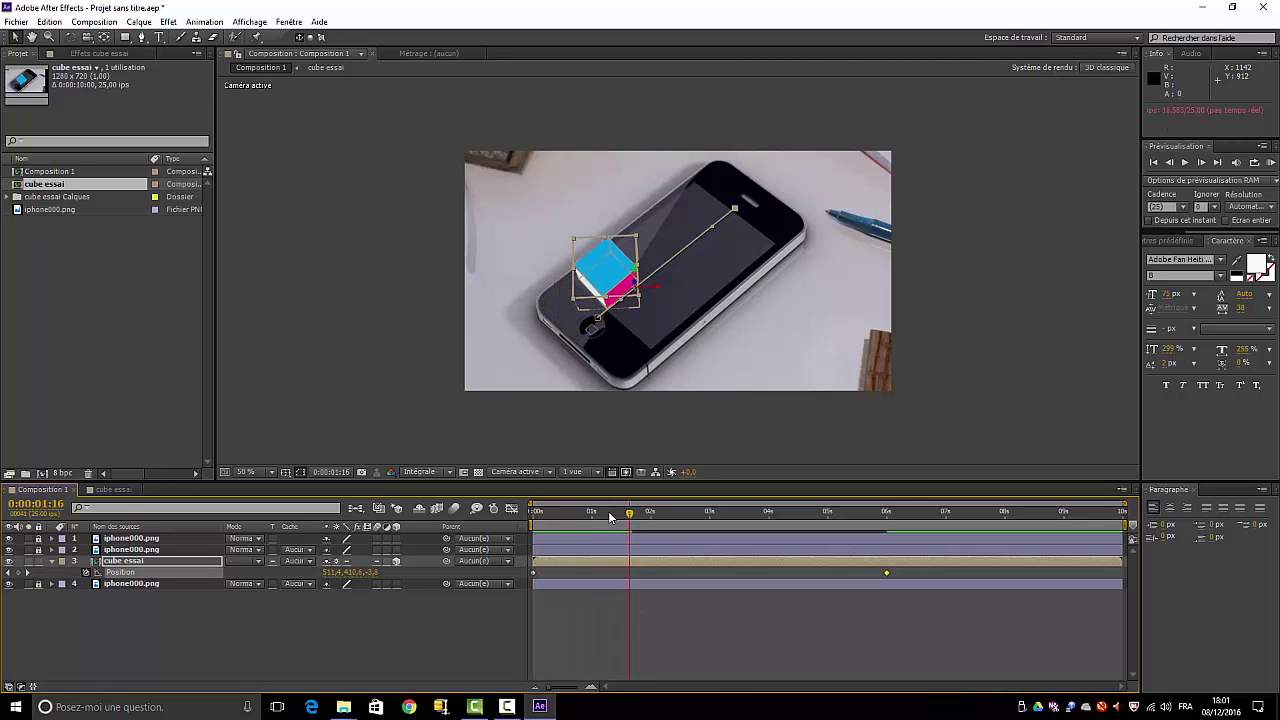
drag(628, 513, 594, 516)
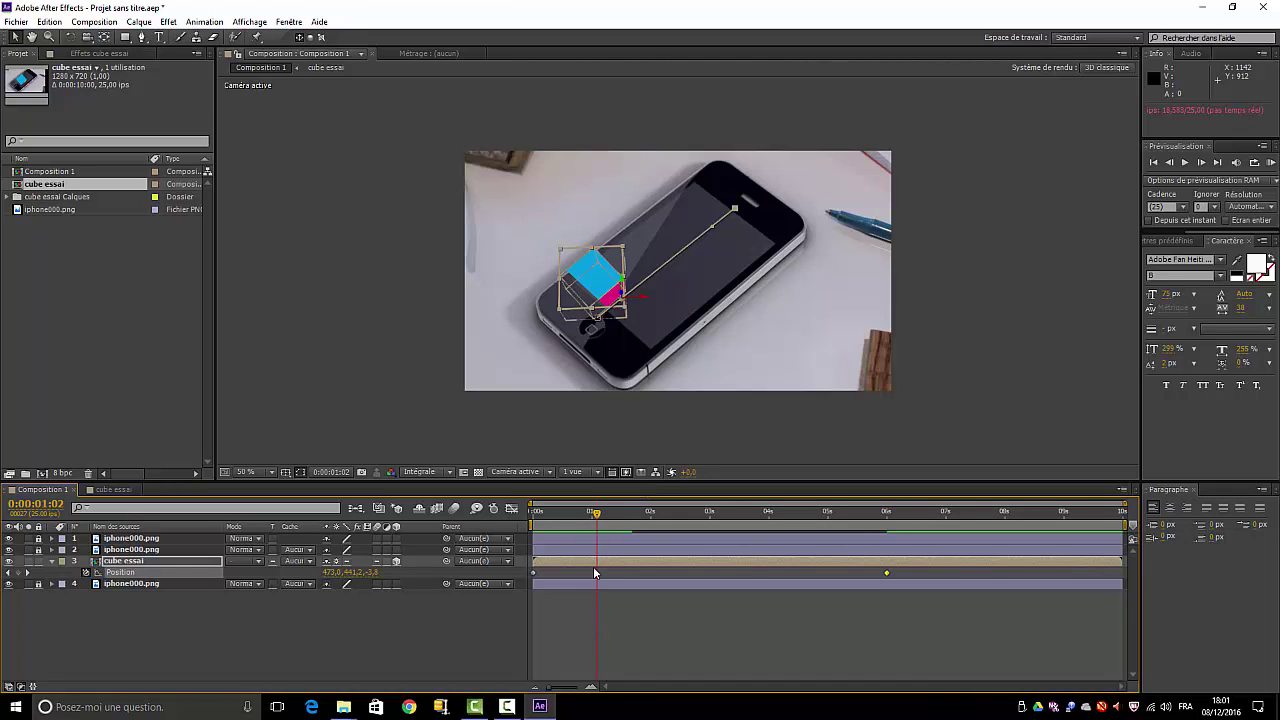
In cube essai, move layer 2's second Scale keyframe later to about 0:00:01:13, then rewind to the start
click(113, 489)
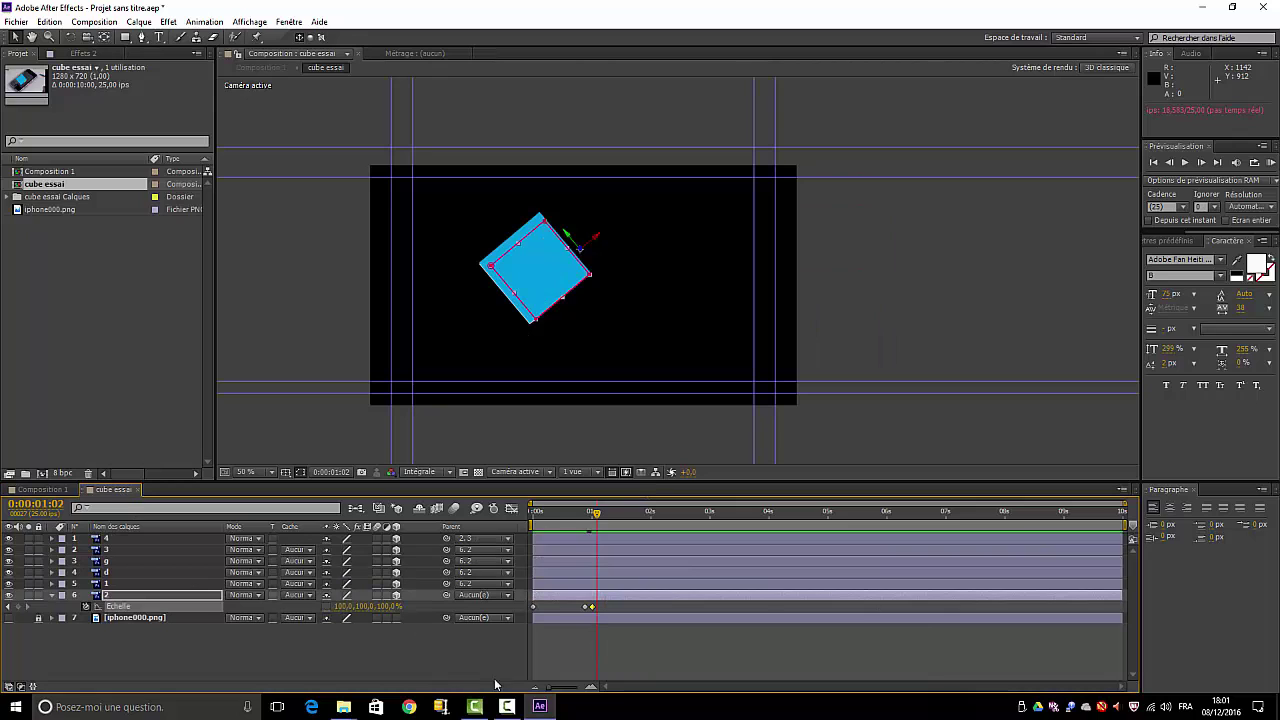
click(586, 607)
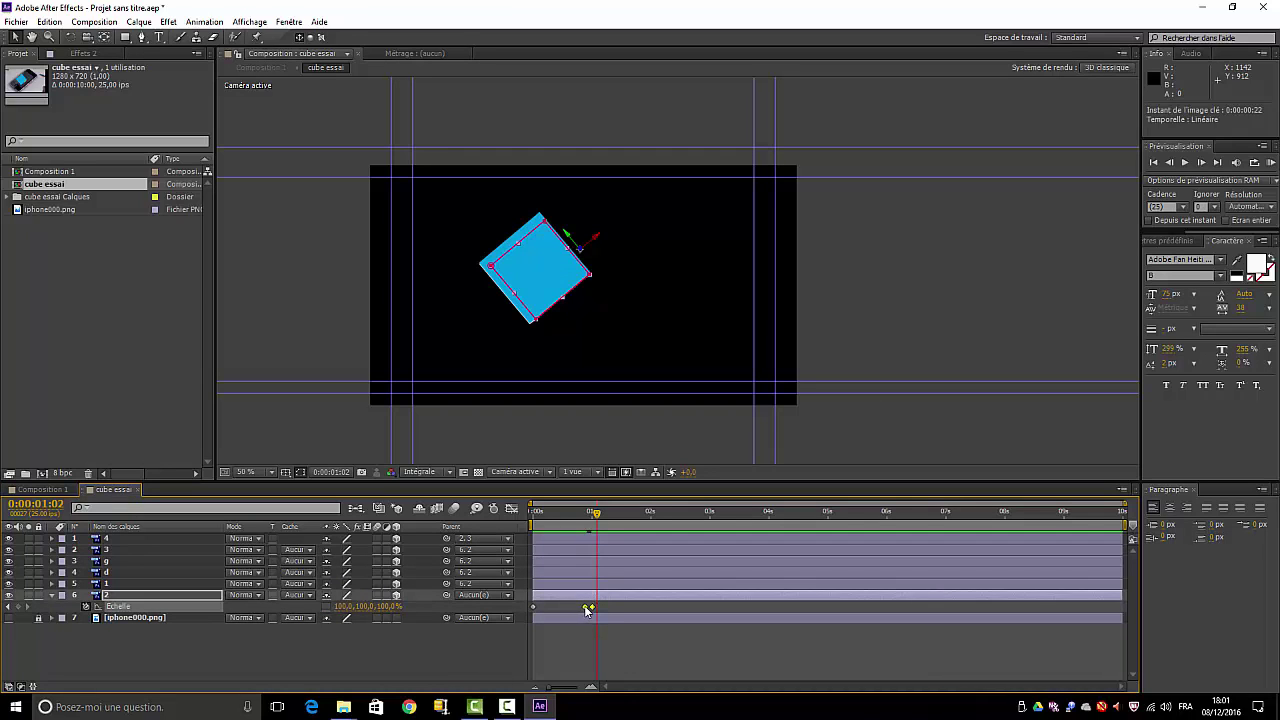
drag(587, 608, 609, 608)
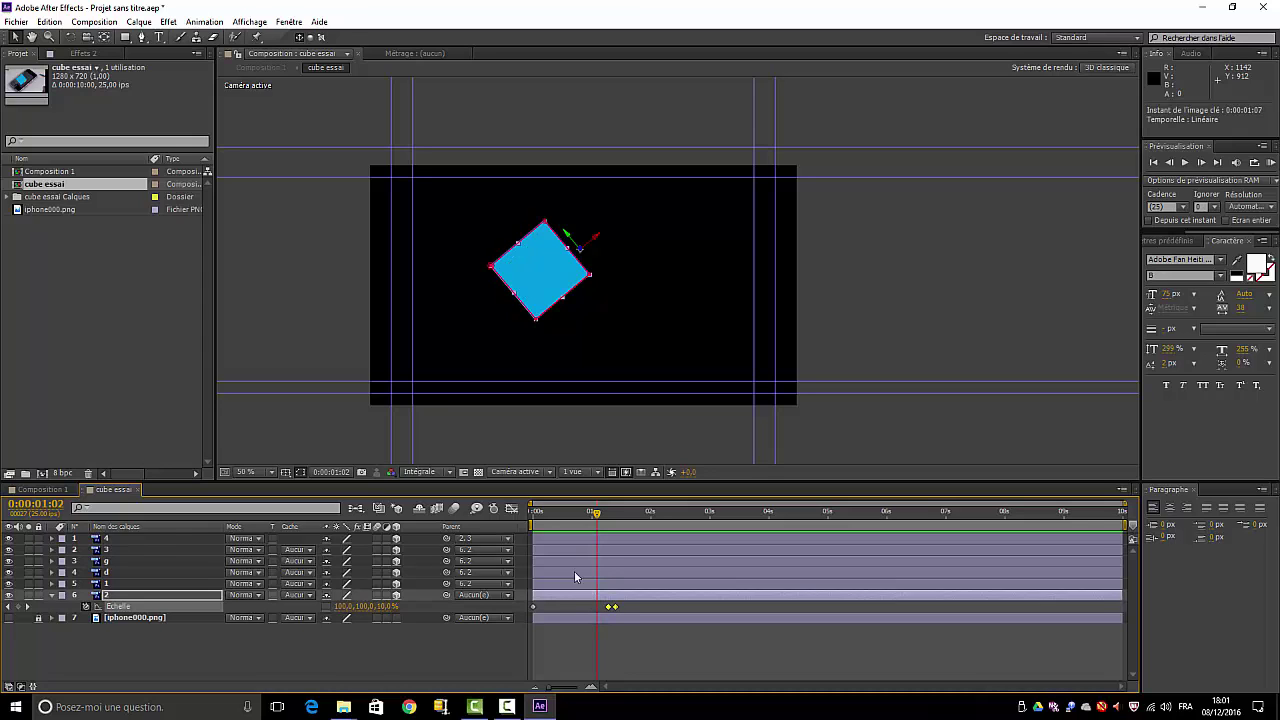
click(40, 489)
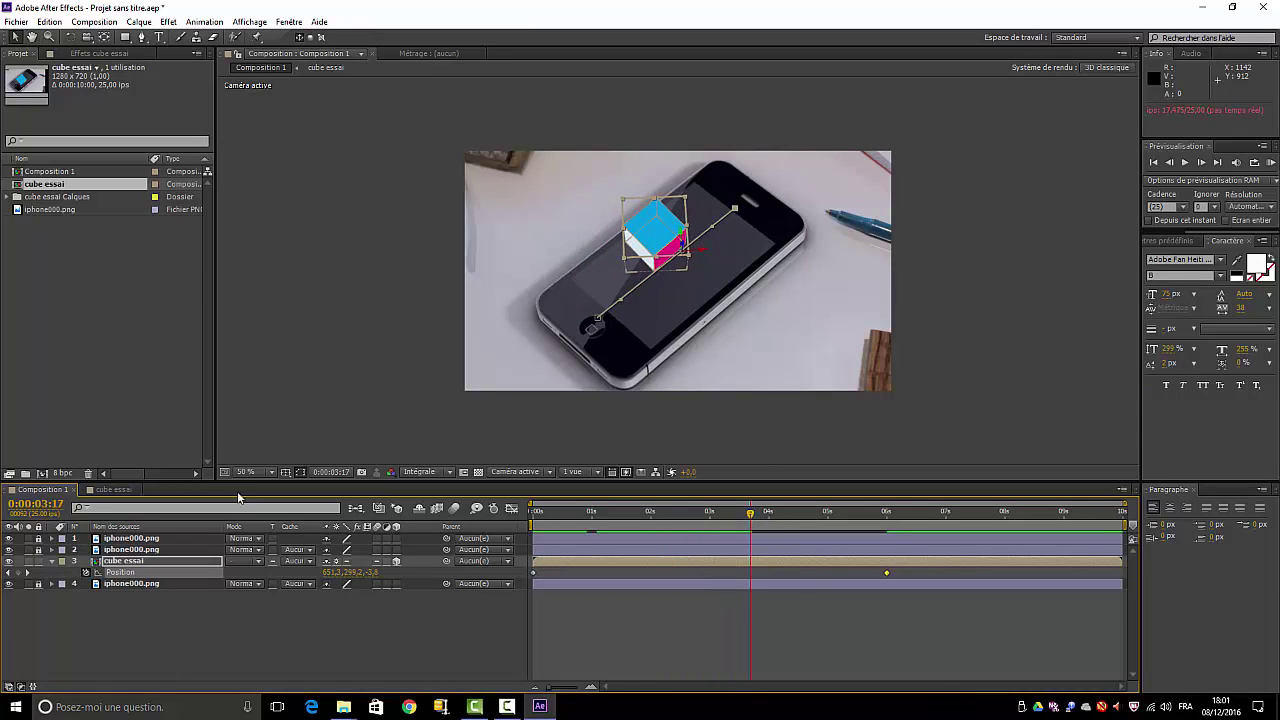
click(100, 490)
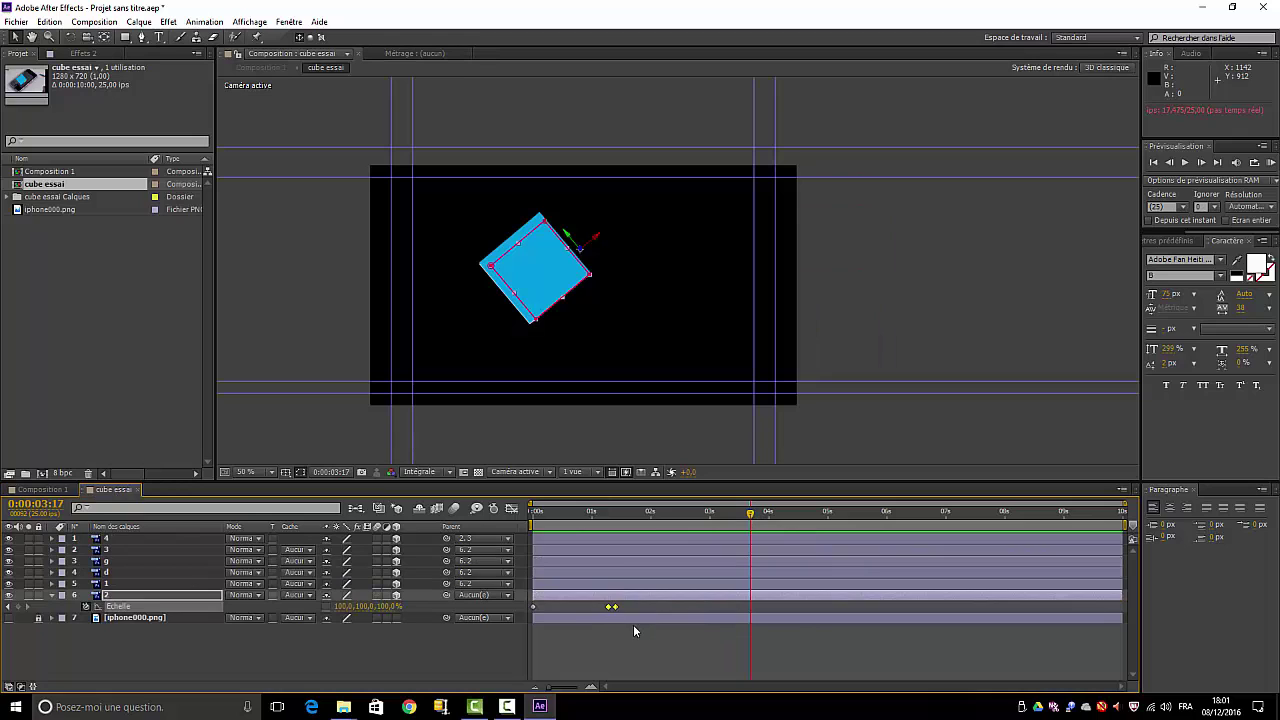
click(633, 624)
drag(614, 607, 622, 607)
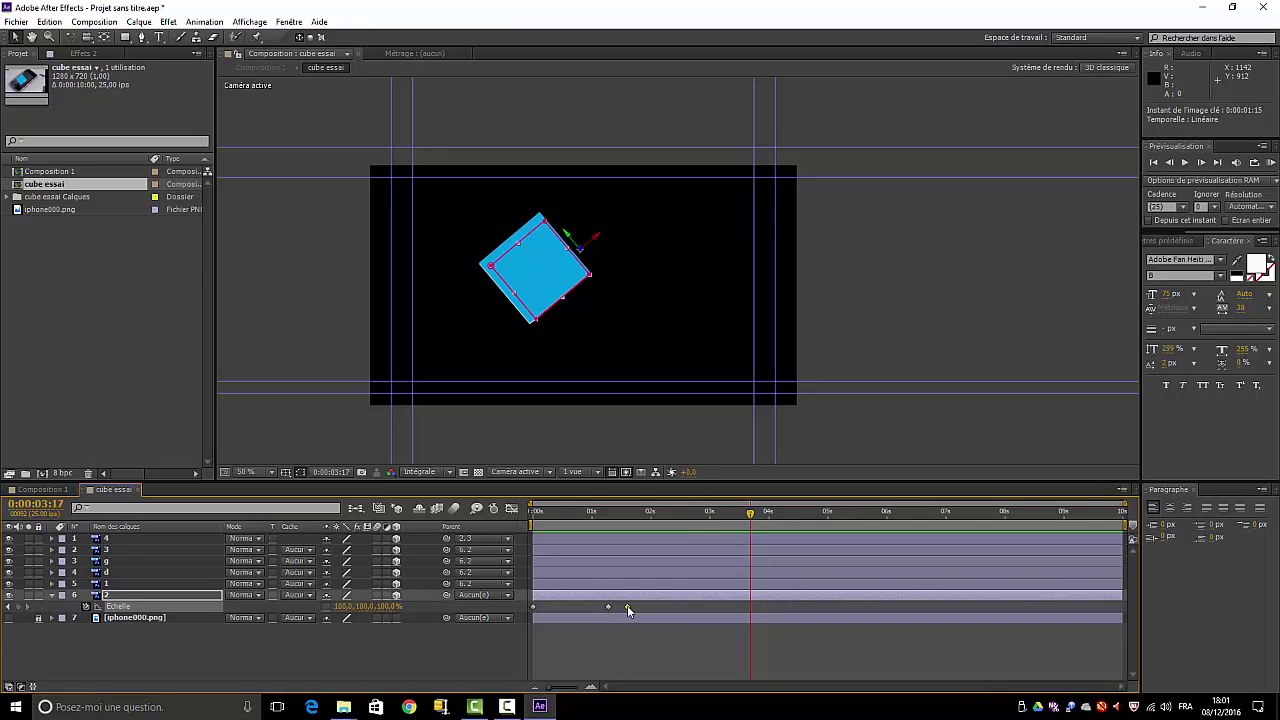
drag(750, 512, 537, 512)
Play the Composition 1 preview, stop at 0:00:04:21, and return to the cube essai comp
click(30, 492)
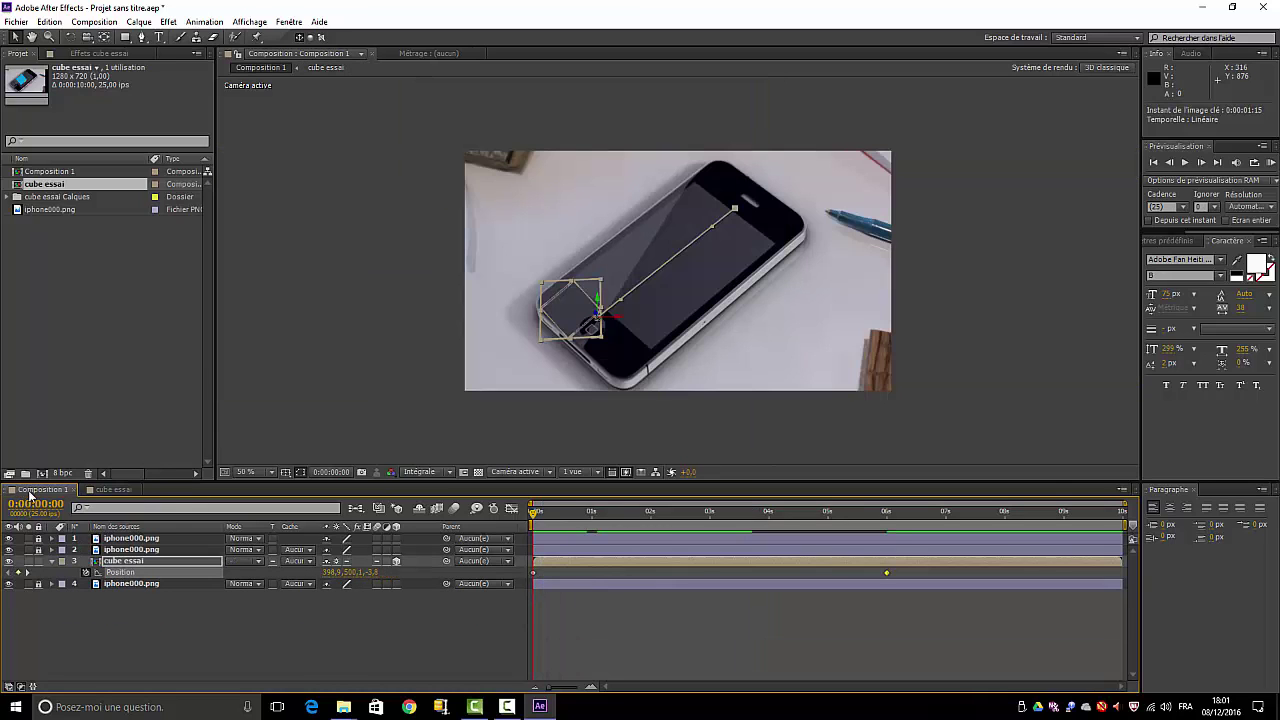
key(space)
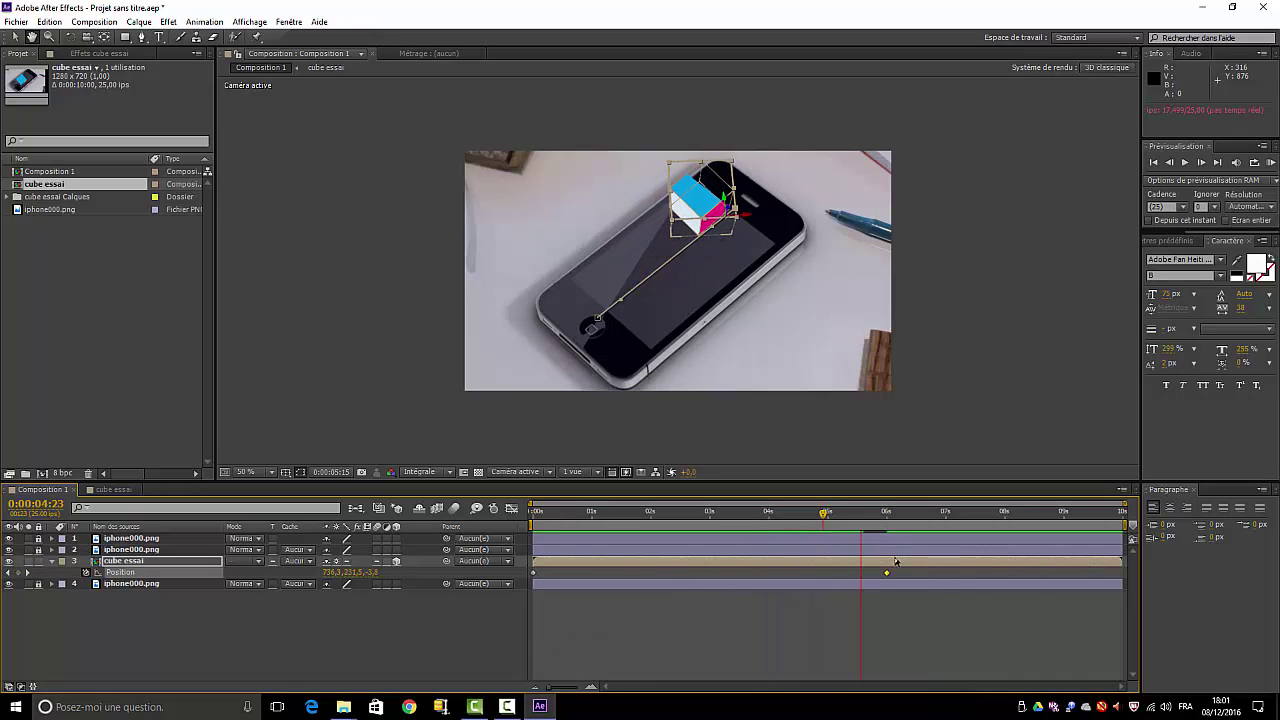
key(space)
drag(886, 513, 818, 515)
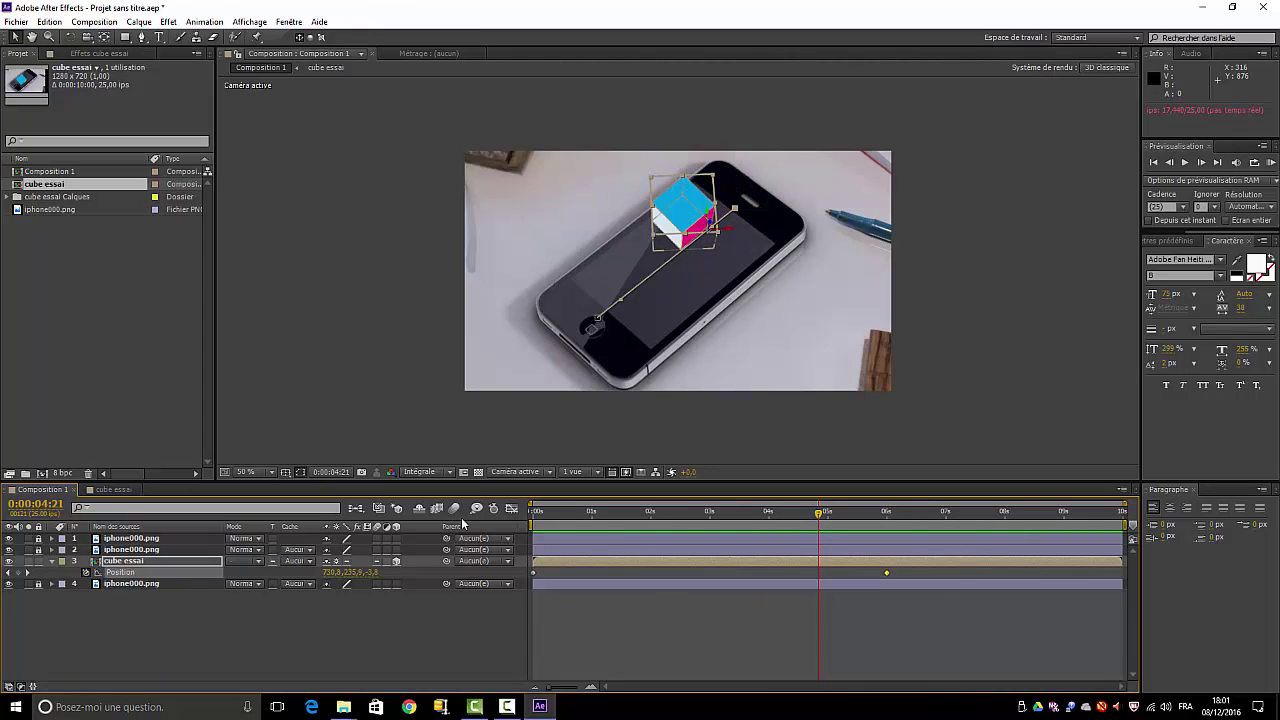
click(114, 490)
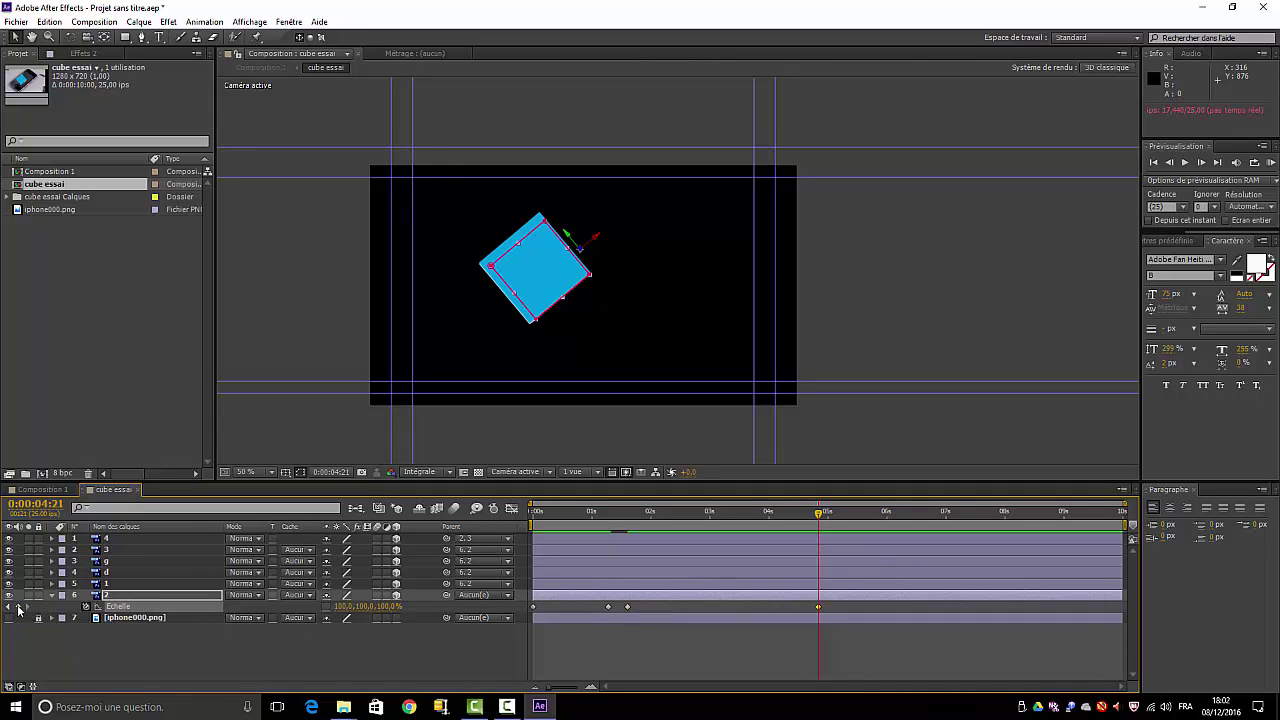
Key layer 2's Scale to 100, 100, 10% at 0:00:05:03, rewind, and view Composition 1
drag(819, 514, 835, 514)
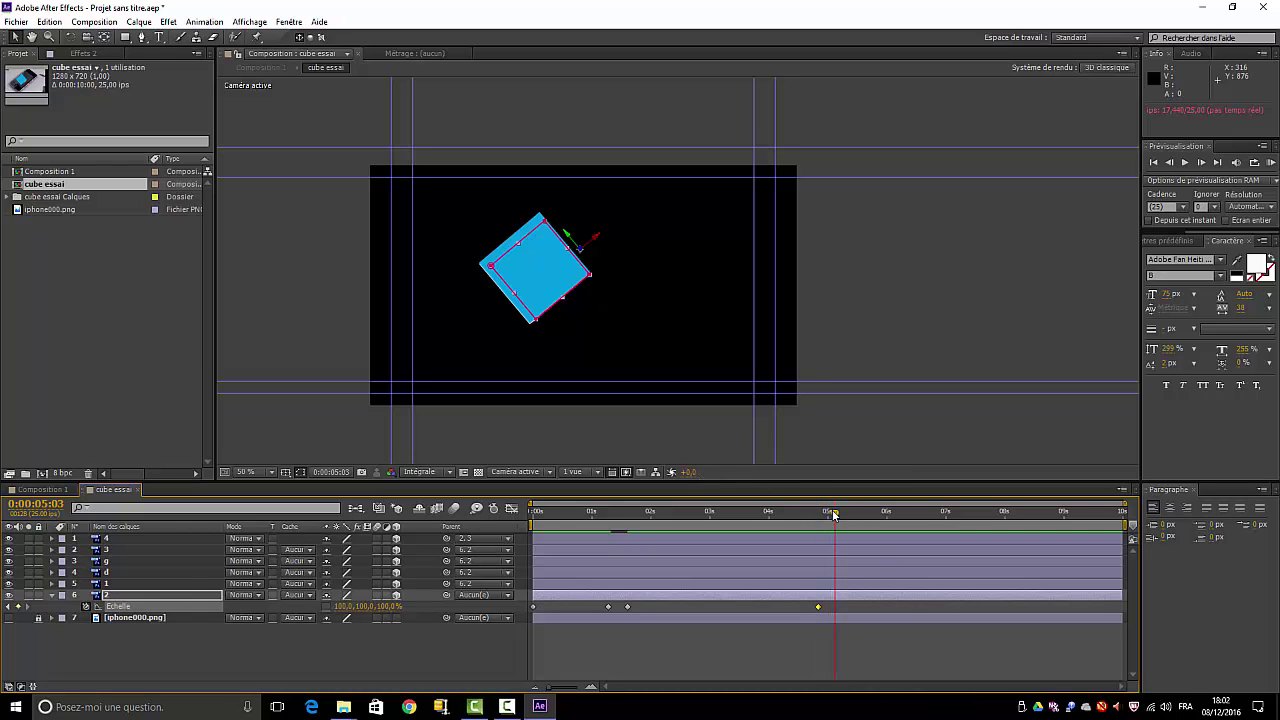
click(386, 606)
text(10)
key(Return)
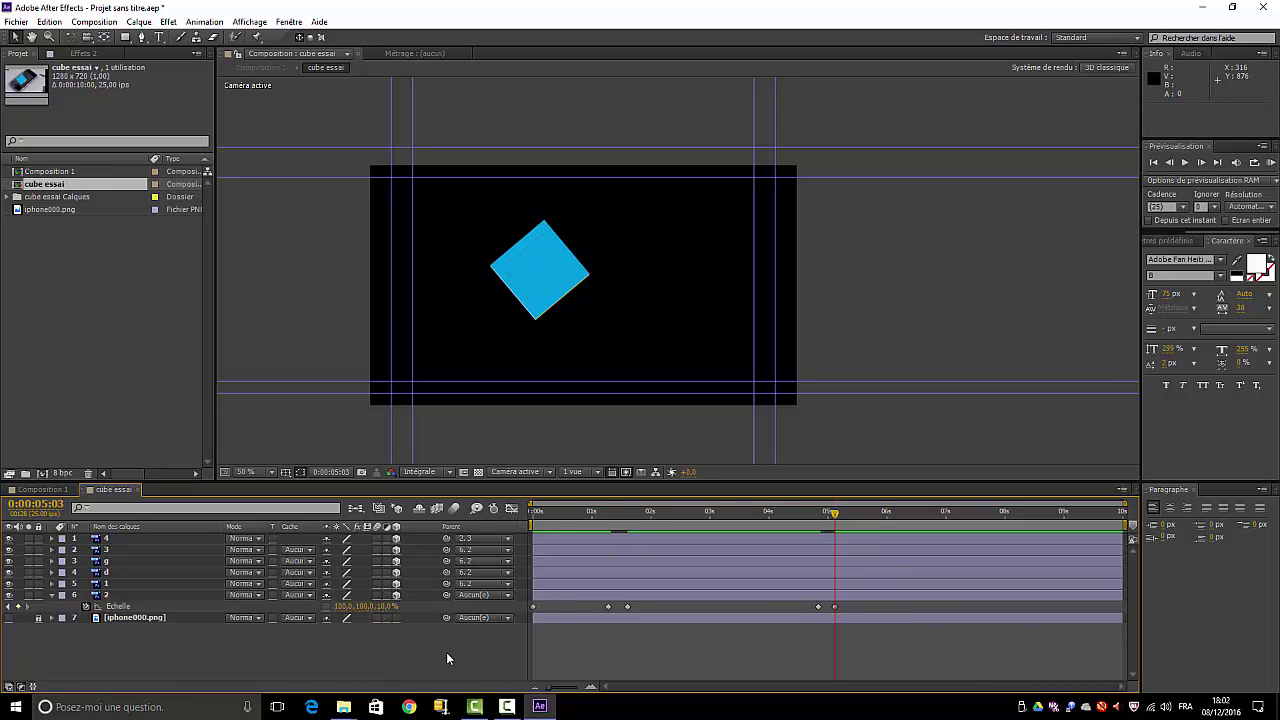
drag(839, 516, 523, 530)
click(35, 490)
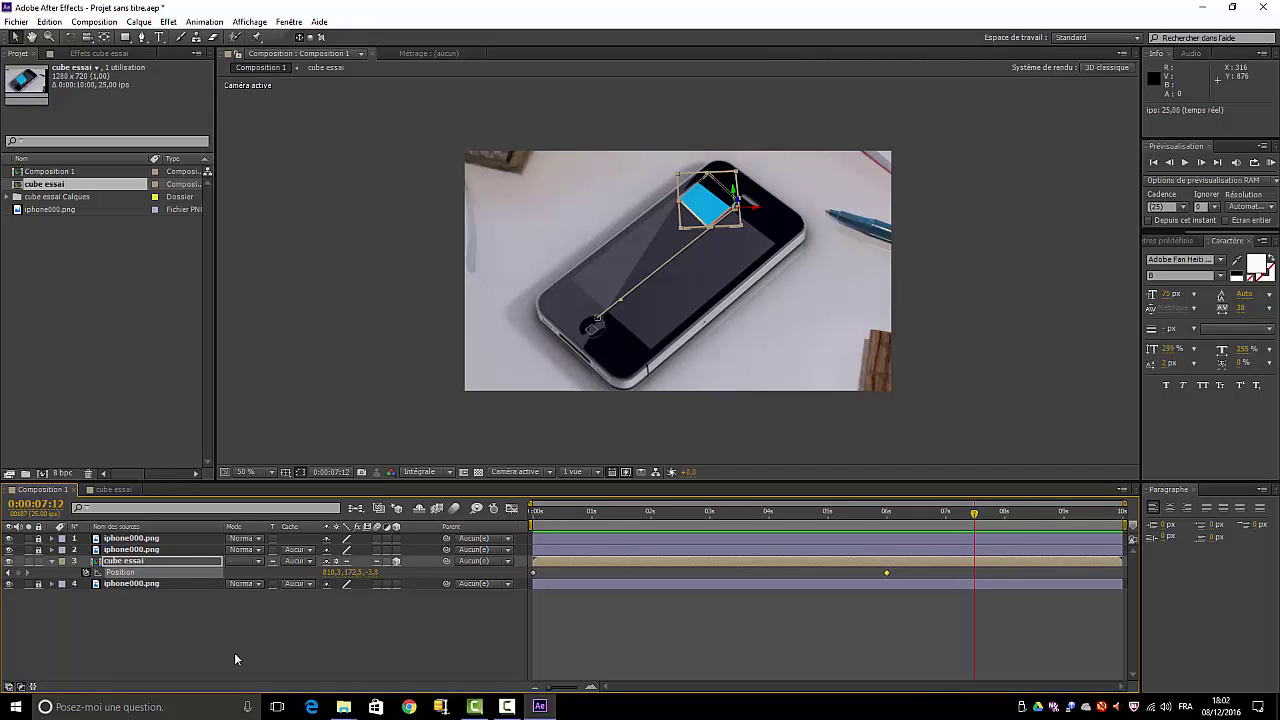
After previewing the cube's slide, return to the cube essai composition
click(113, 489)
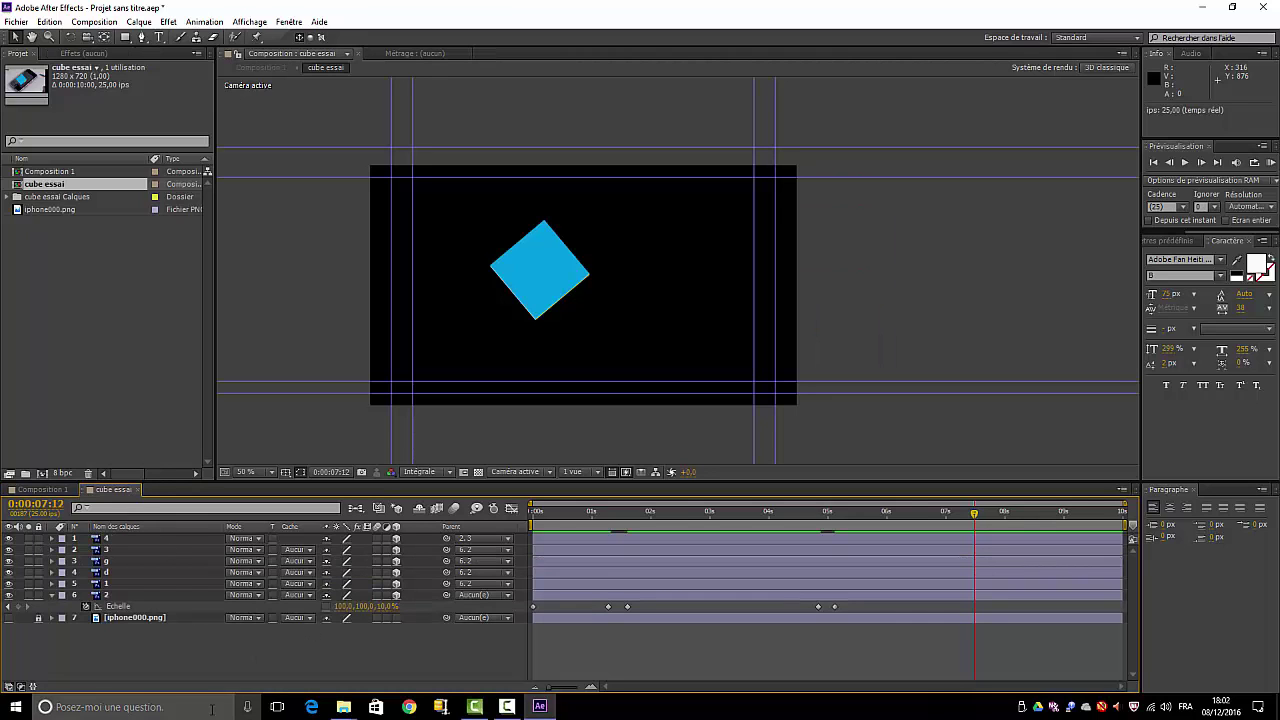
Check face layers 2 and 1 in cube essai at 0:00:04:05, reopened from Composition 1
click(133, 594)
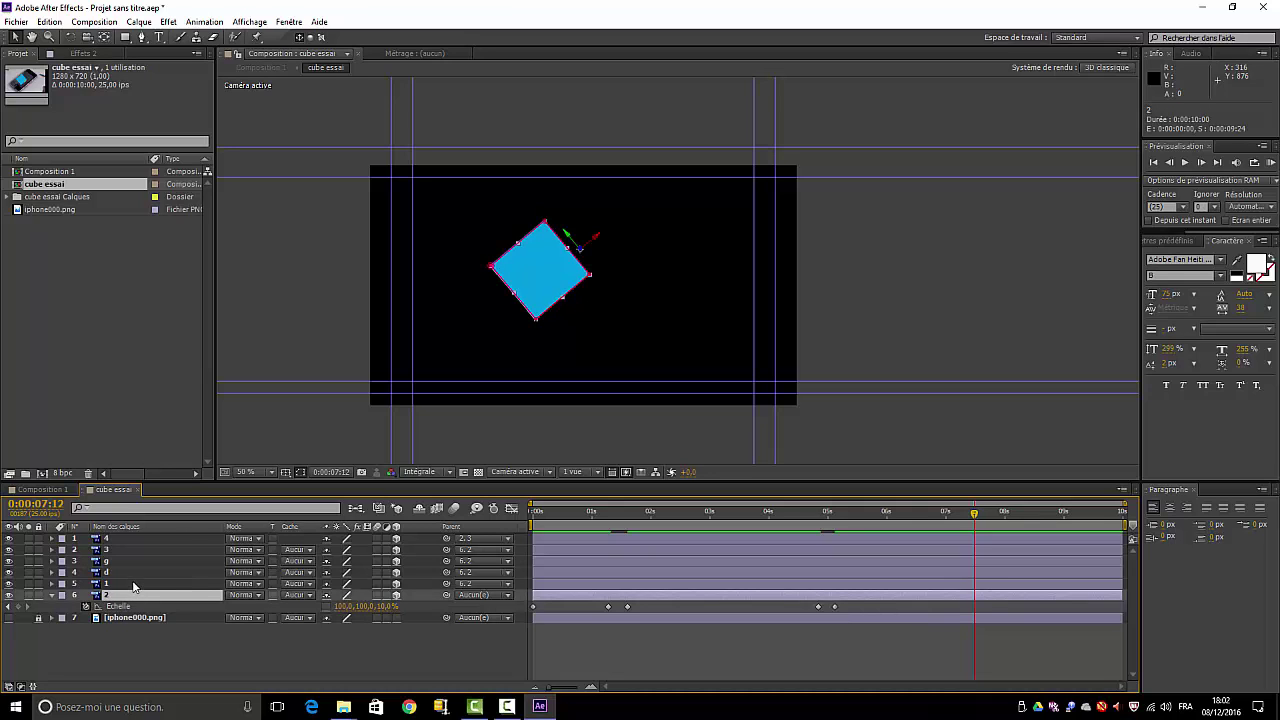
click(133, 584)
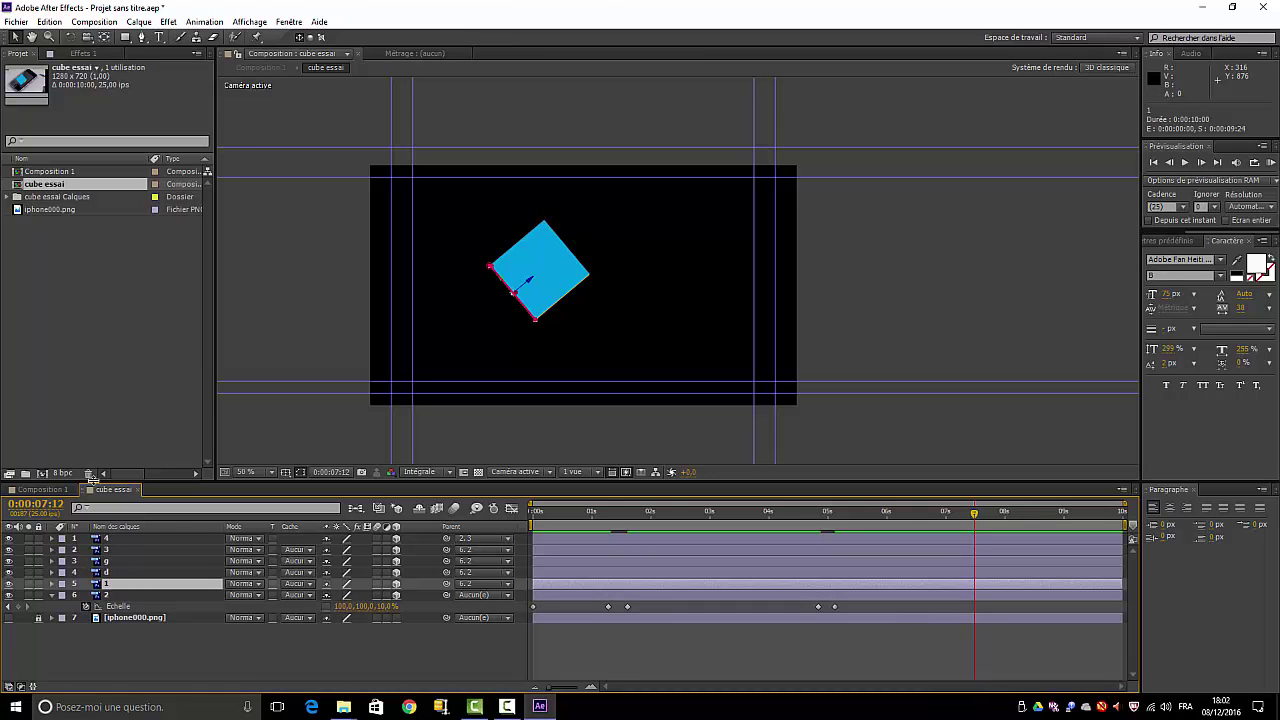
click(52, 490)
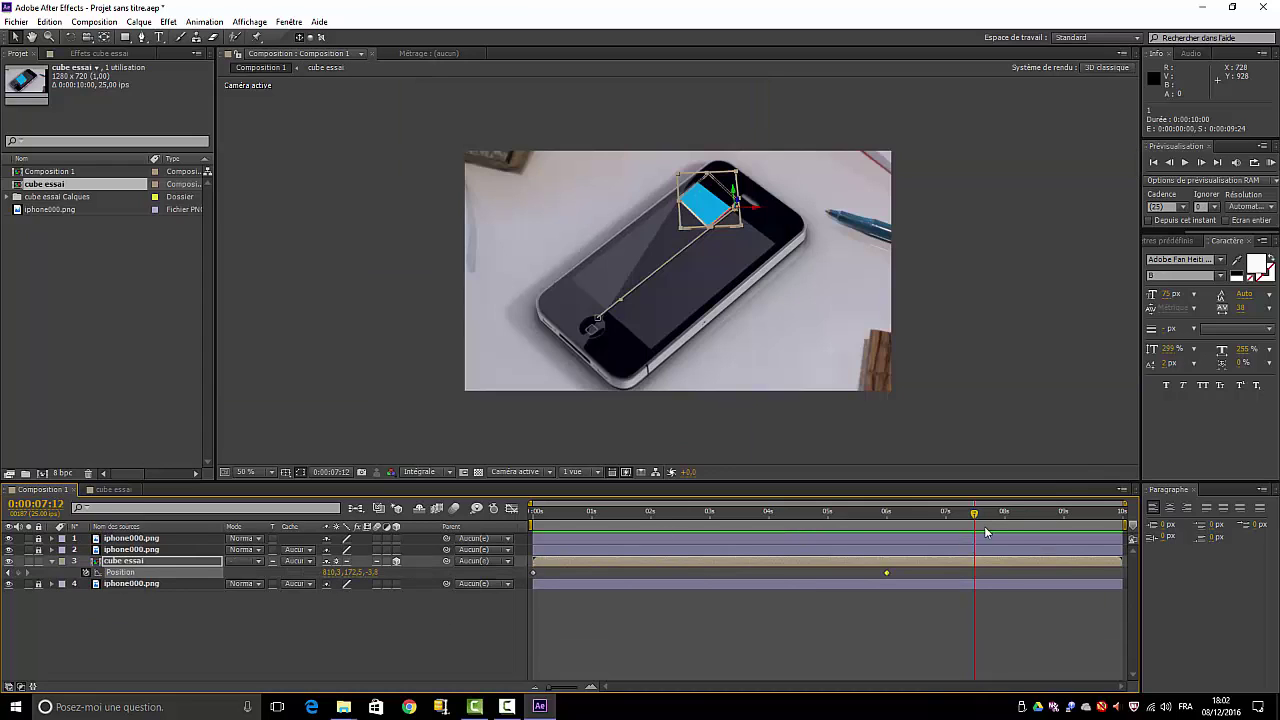
drag(973, 517, 781, 514)
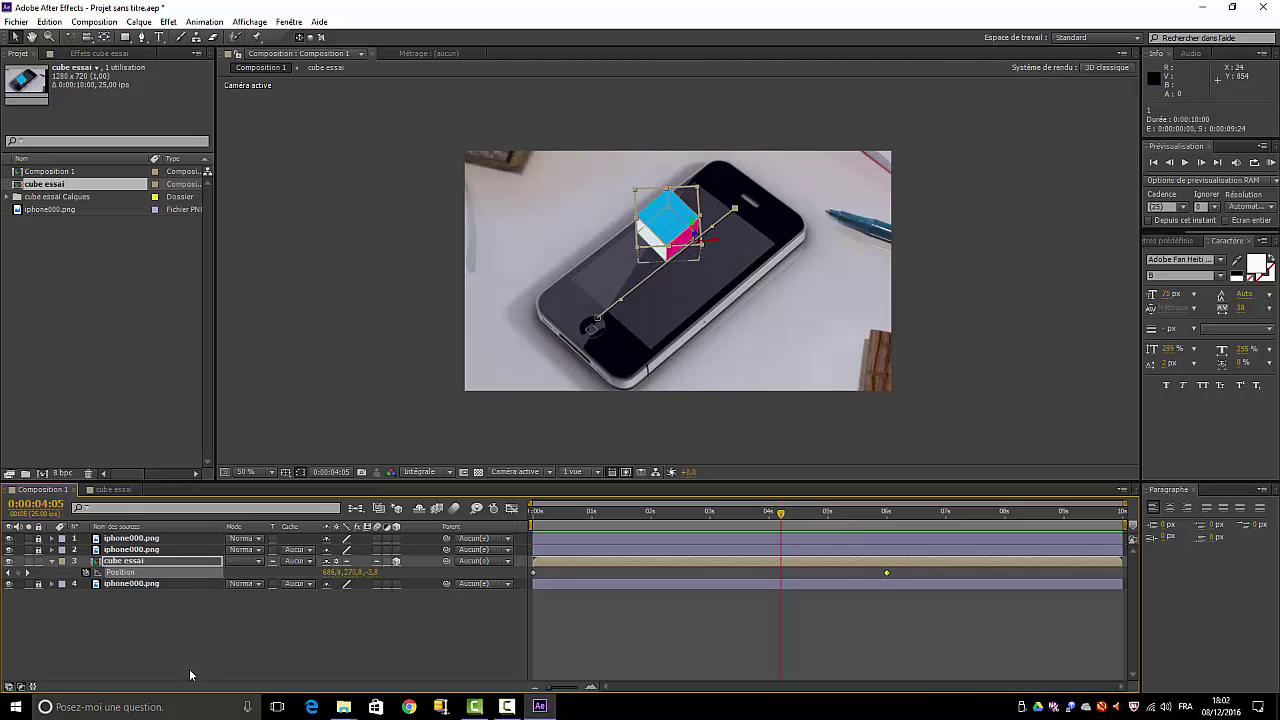
double_click(120, 561)
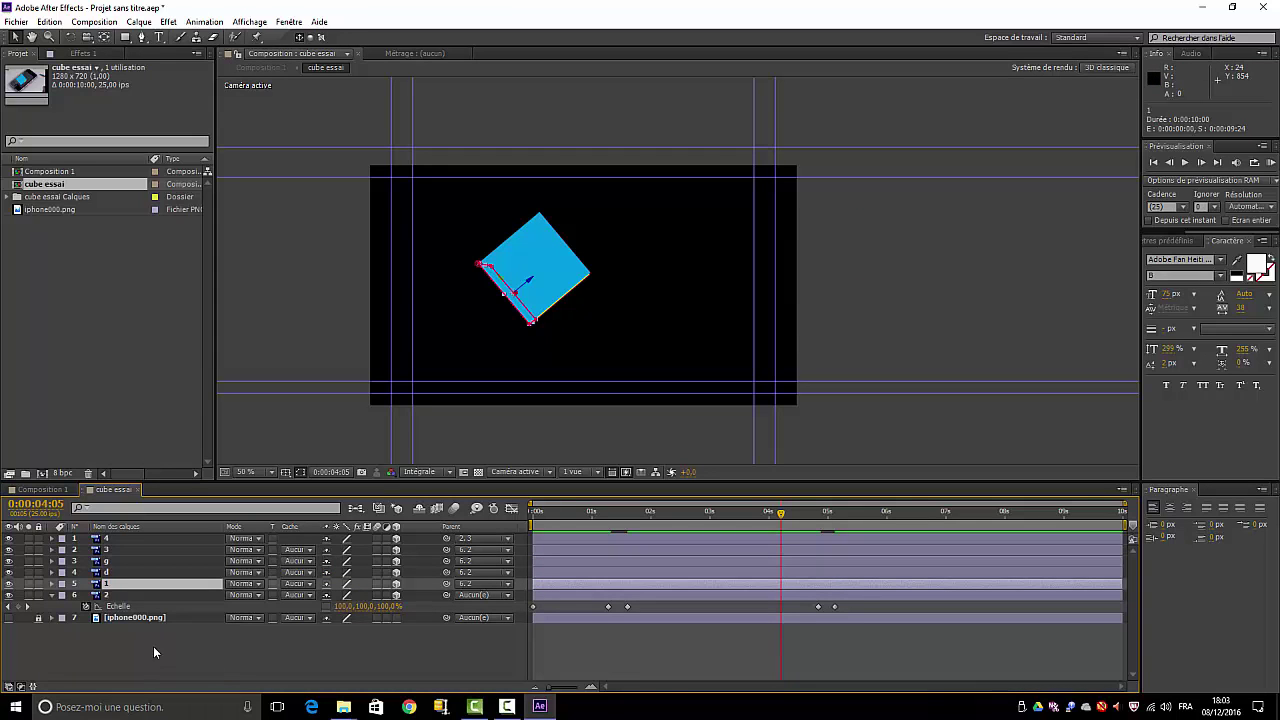
click(132, 598)
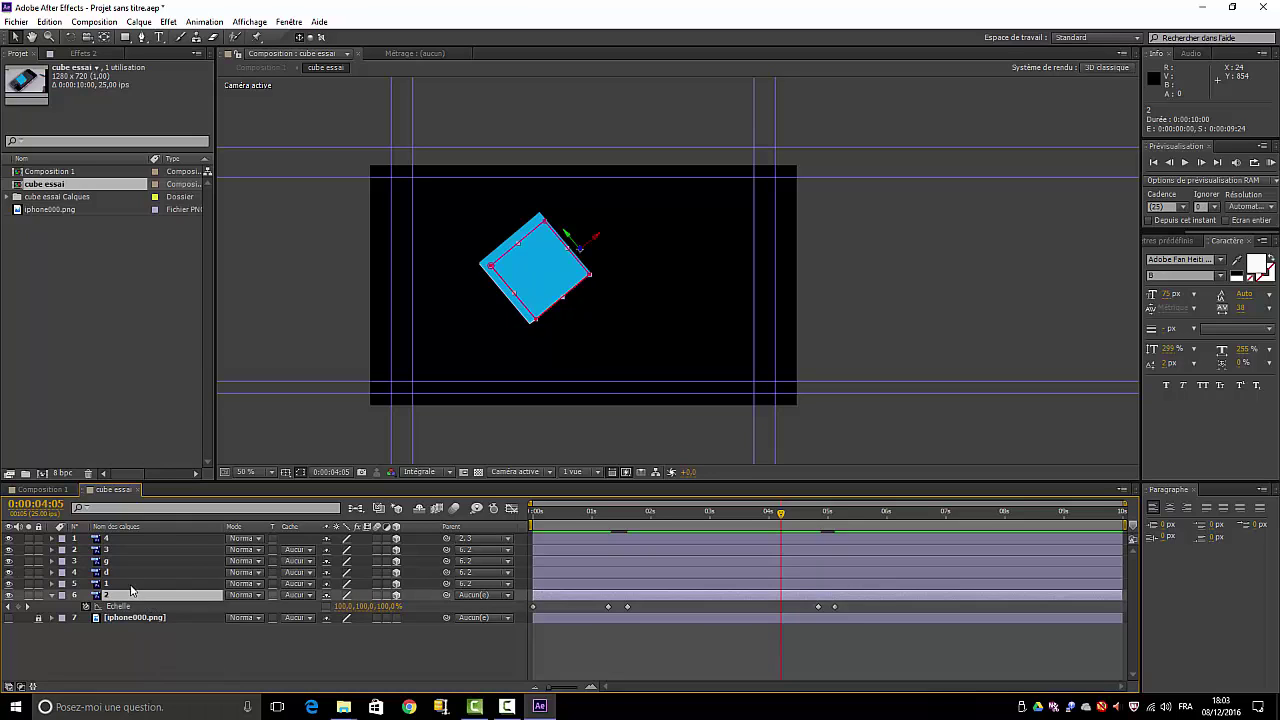
click(130, 584)
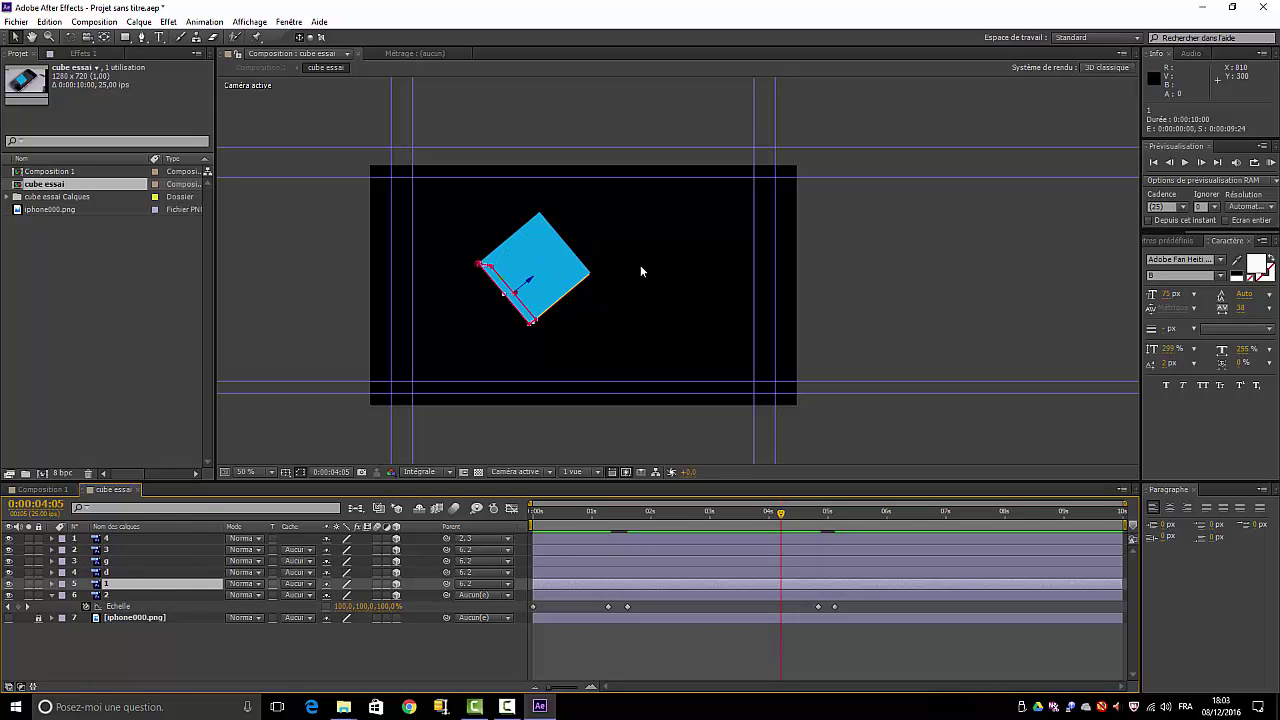
Precompose face layer 1 from the Layer menu, keeping the default name '1 - Comp 1'
right_click(147, 587)
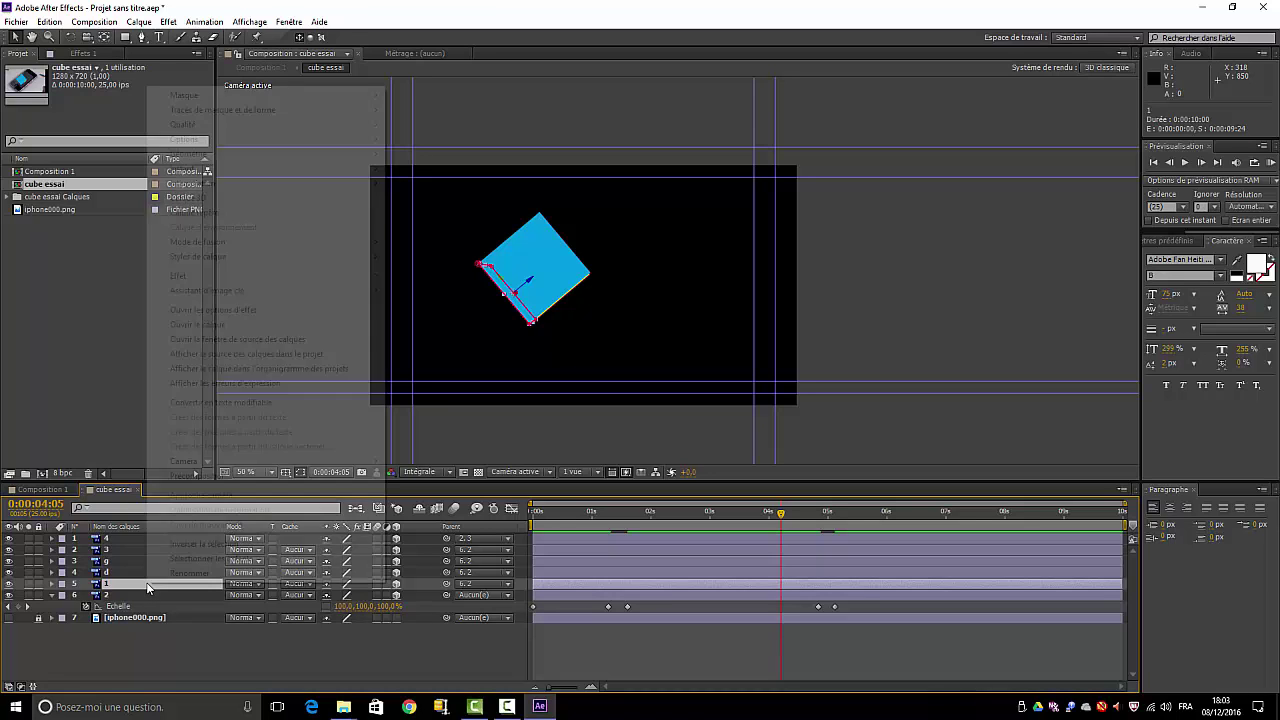
click(136, 594)
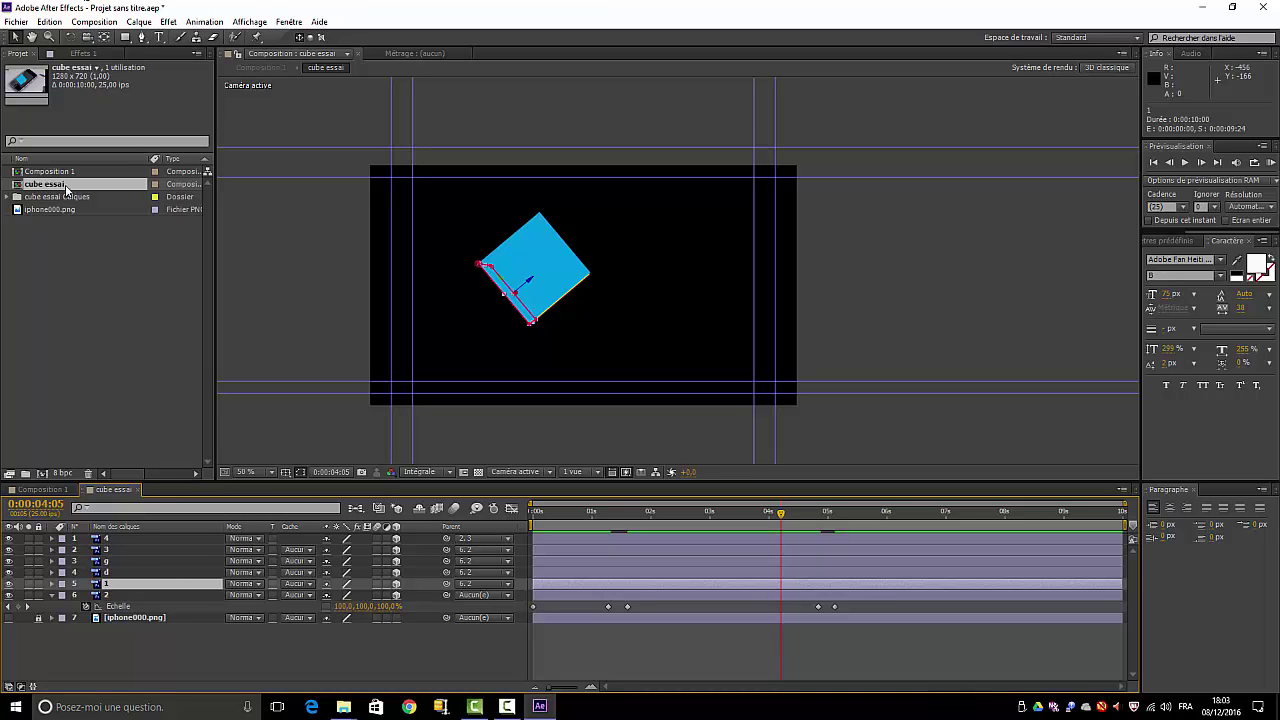
click(95, 22)
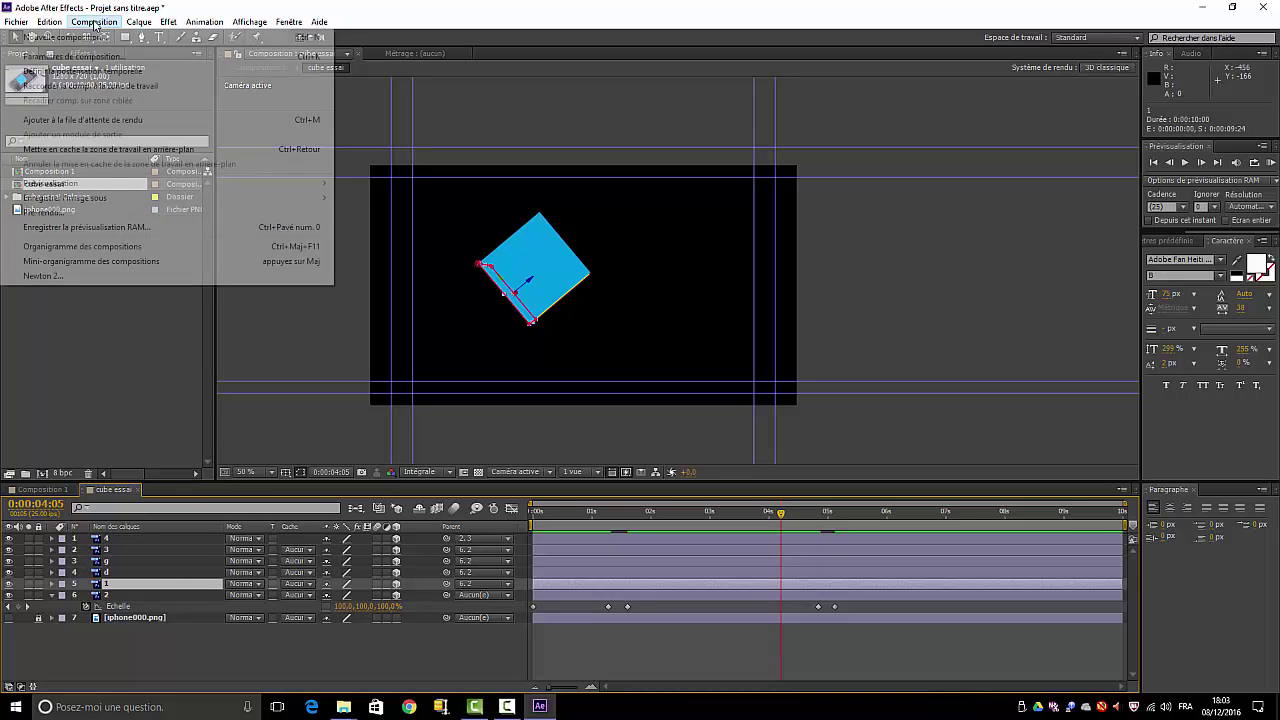
click(138, 22)
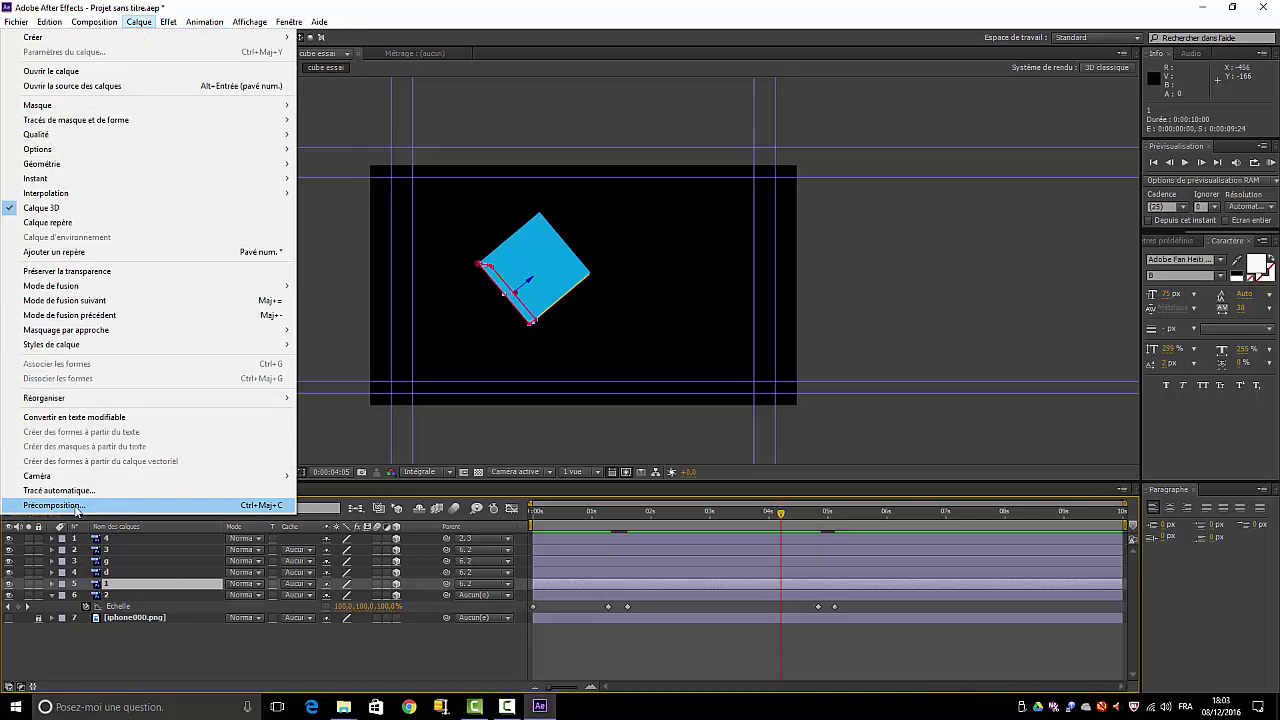
click(76, 505)
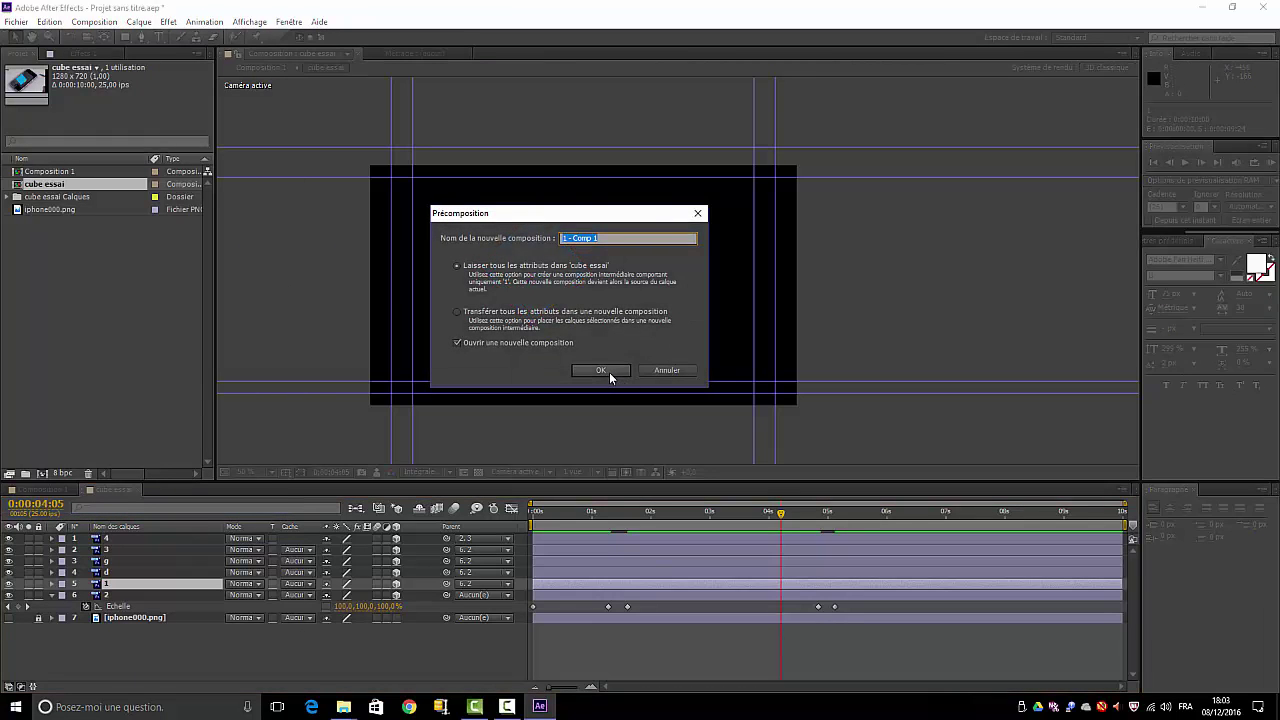
click(609, 371)
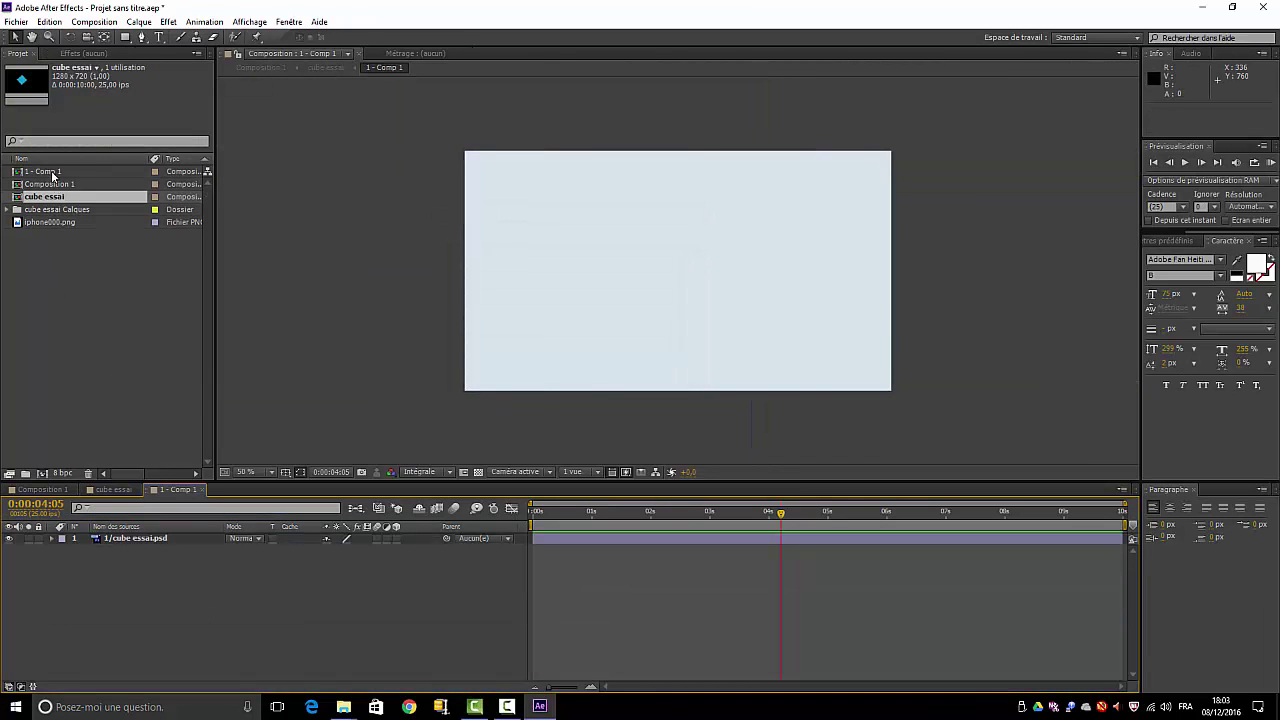
click(46, 172)
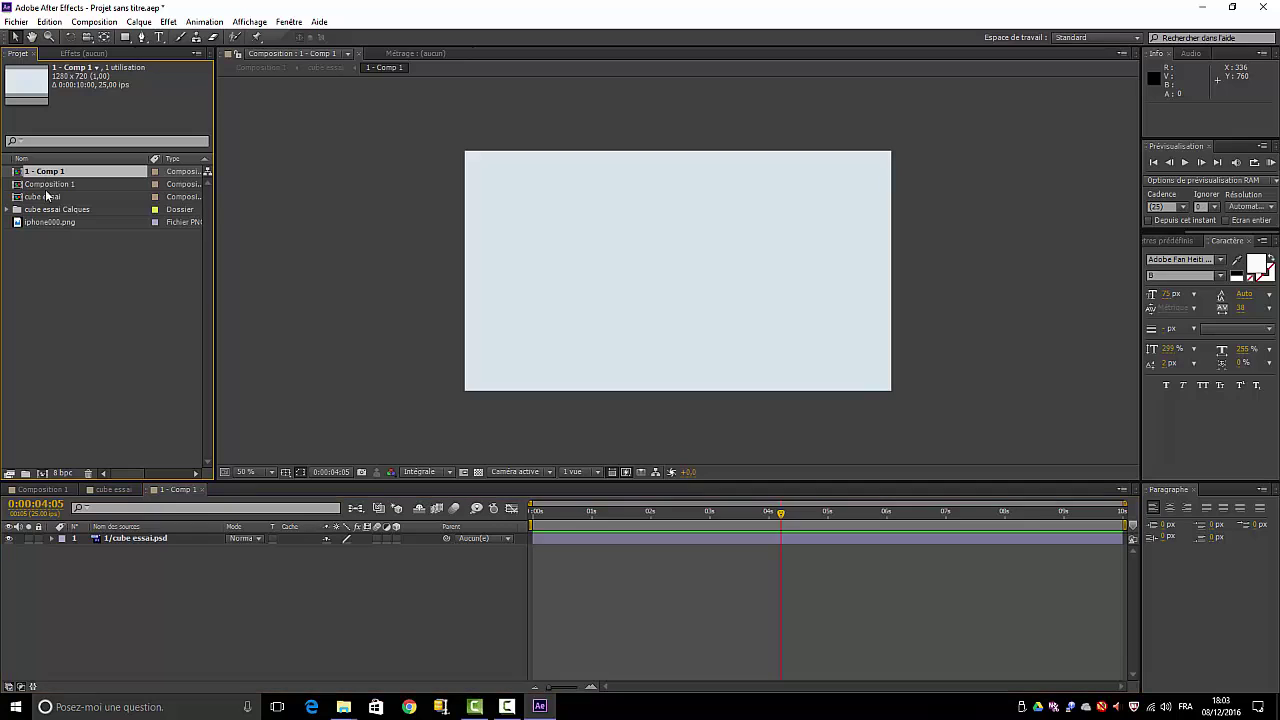
click(46, 185)
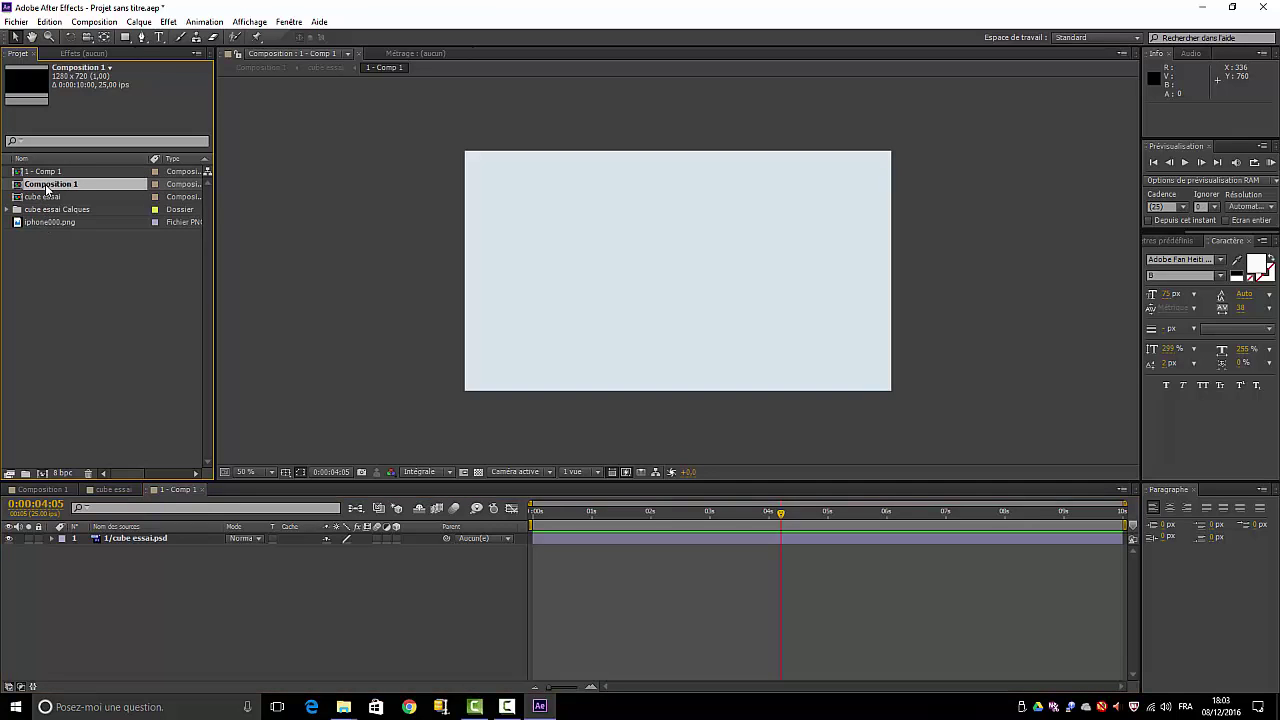
click(46, 174)
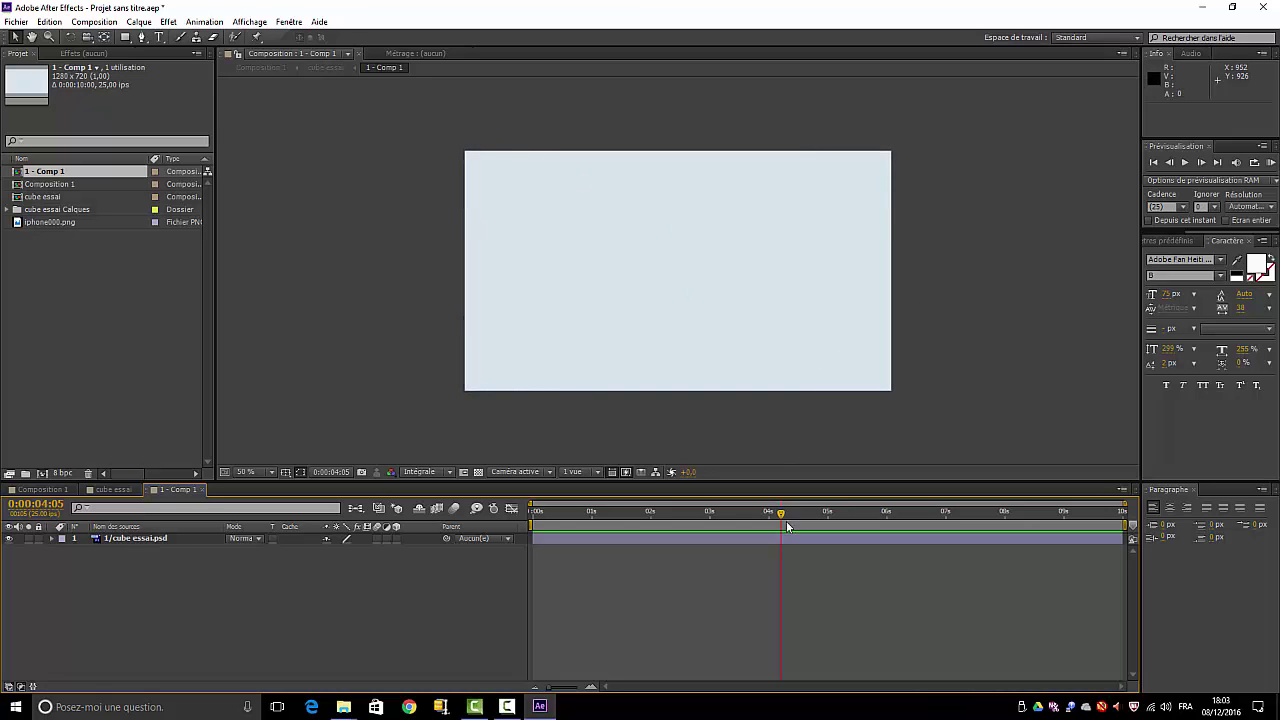
mouse_move(782, 516)
mouse_down()
mouse_move(589, 516)
mouse_move(655, 516)
mouse_up()
Pass through cube essai to Composition 1, showing the cube over the phone photo
click(110, 490)
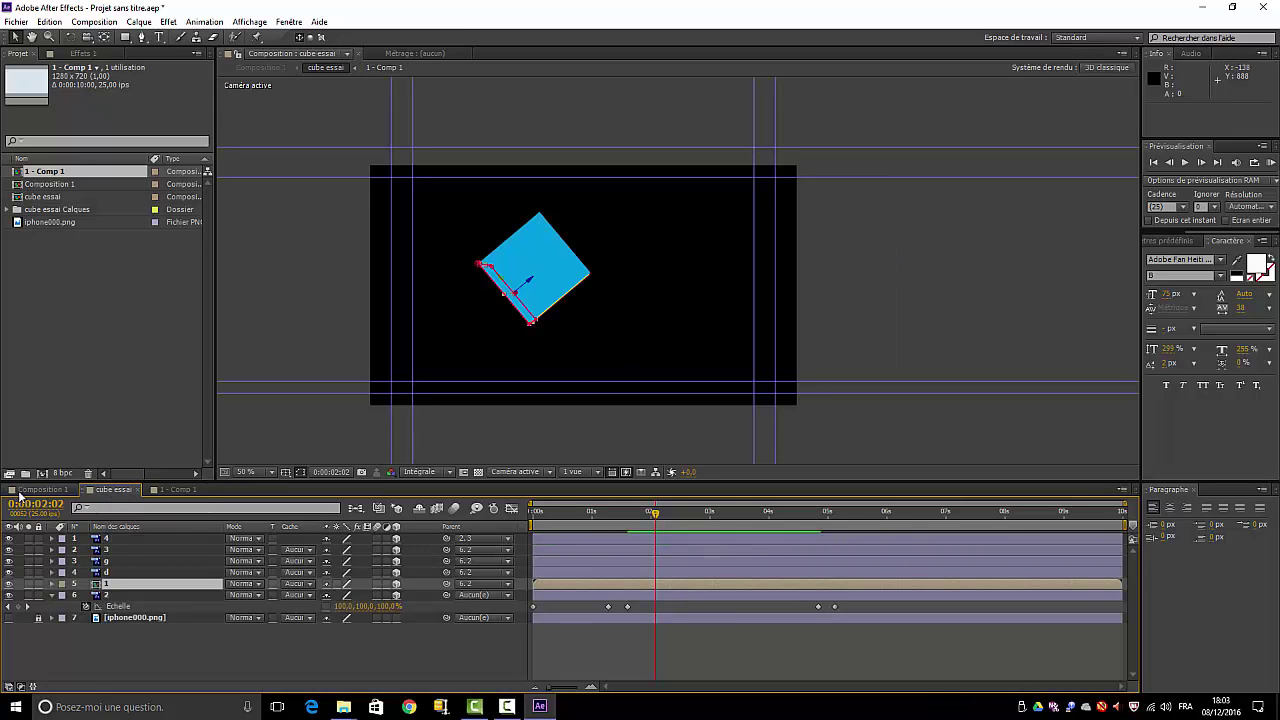
click(32, 490)
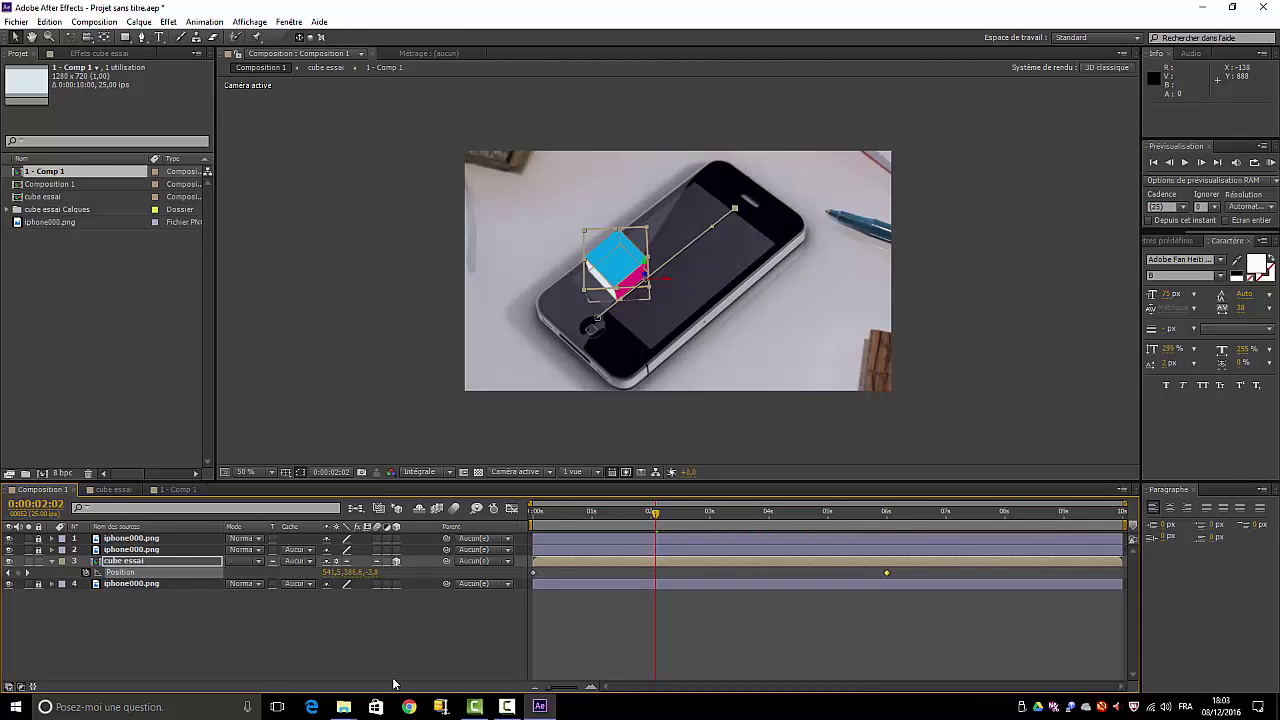